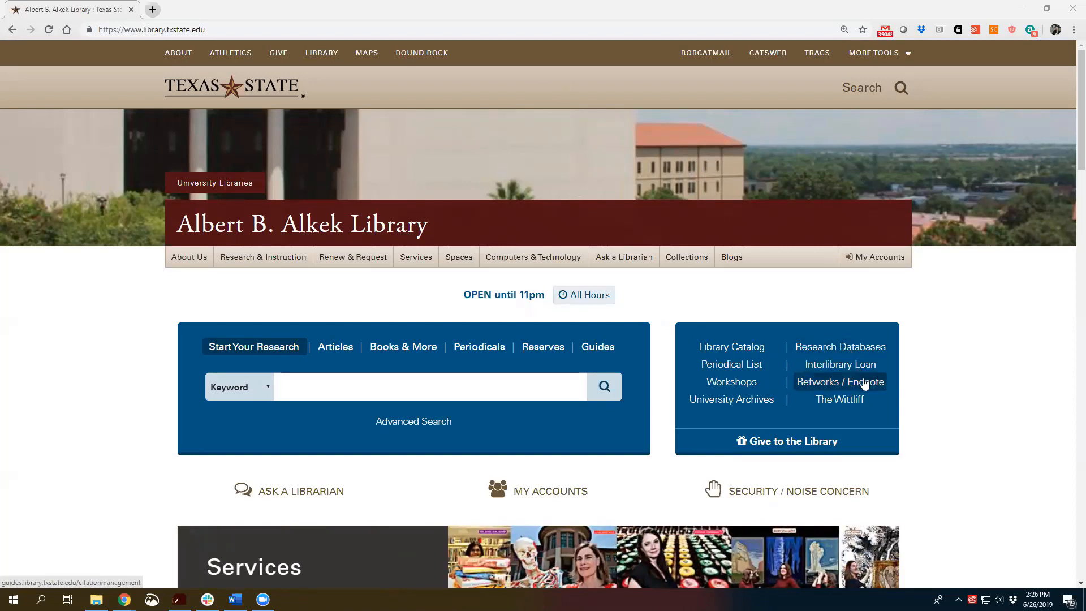
Step: Enlarge the library homepage to 125% and open its Refworks / Endnote citation guide
{"action": "key", "text": "ctrl+plus"}
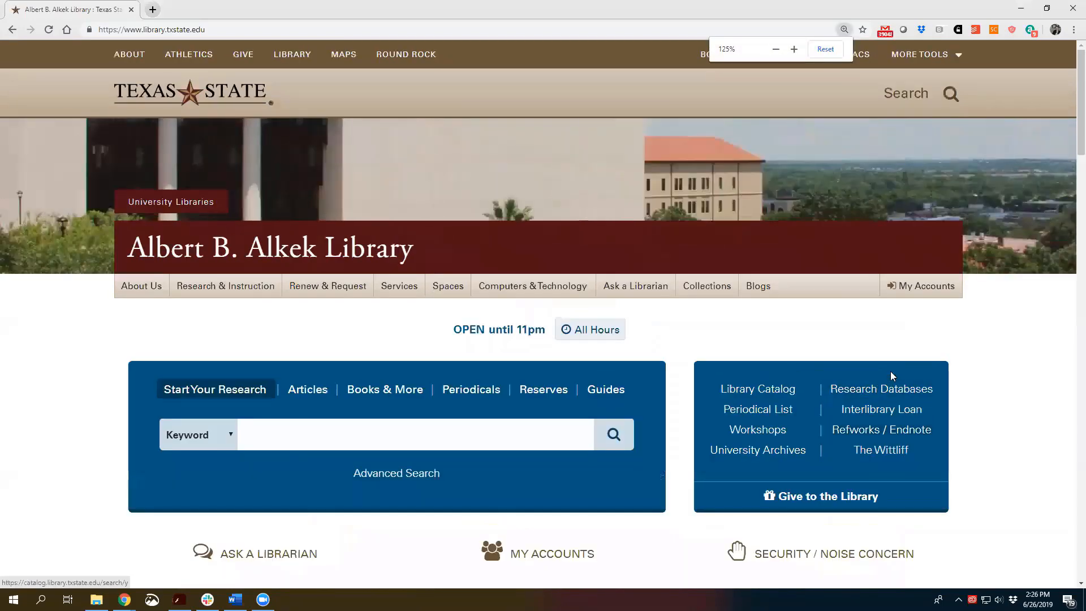
{"action": "scroll", "coordinate": [890, 362], "scroll_direction": "down", "scroll_amount": 2}
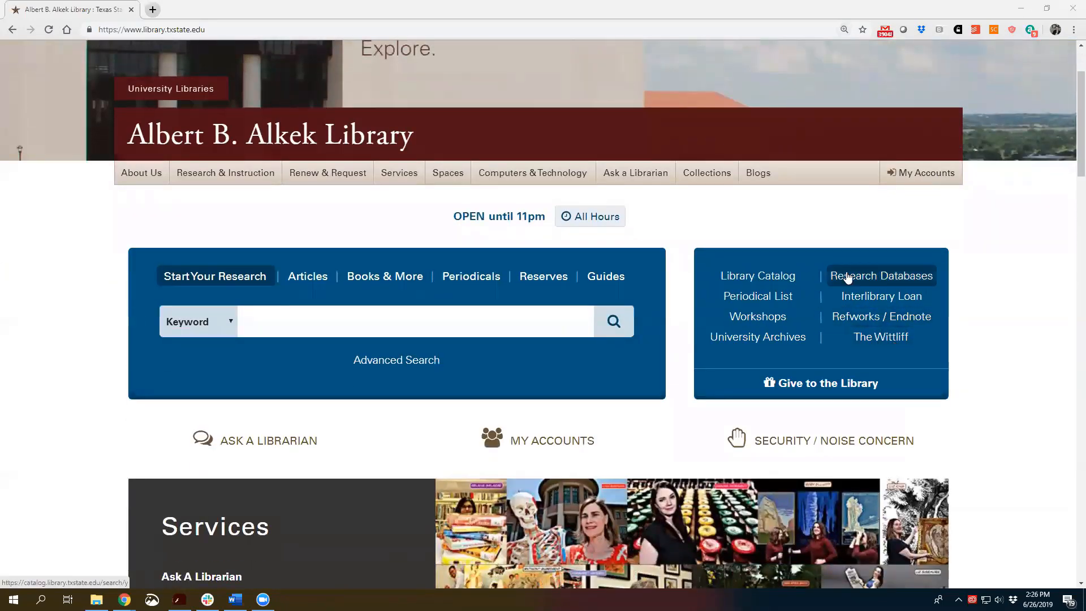
{"action": "scroll", "coordinate": [905, 399], "scroll_direction": "up", "scroll_amount": 2}
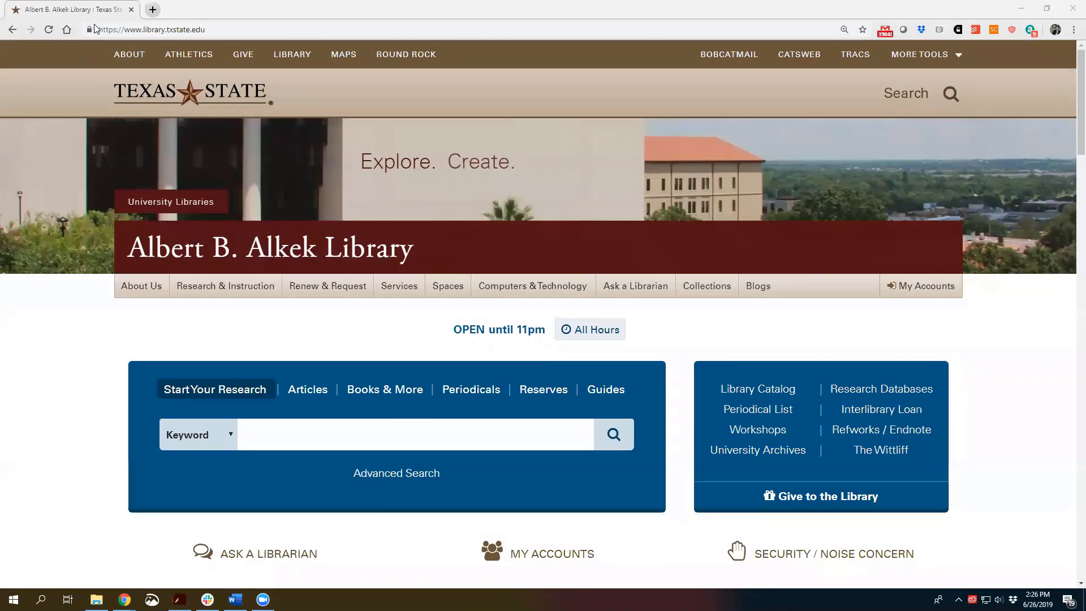
{"action": "scroll", "coordinate": [705, 319], "scroll_direction": "down", "scroll_amount": 2}
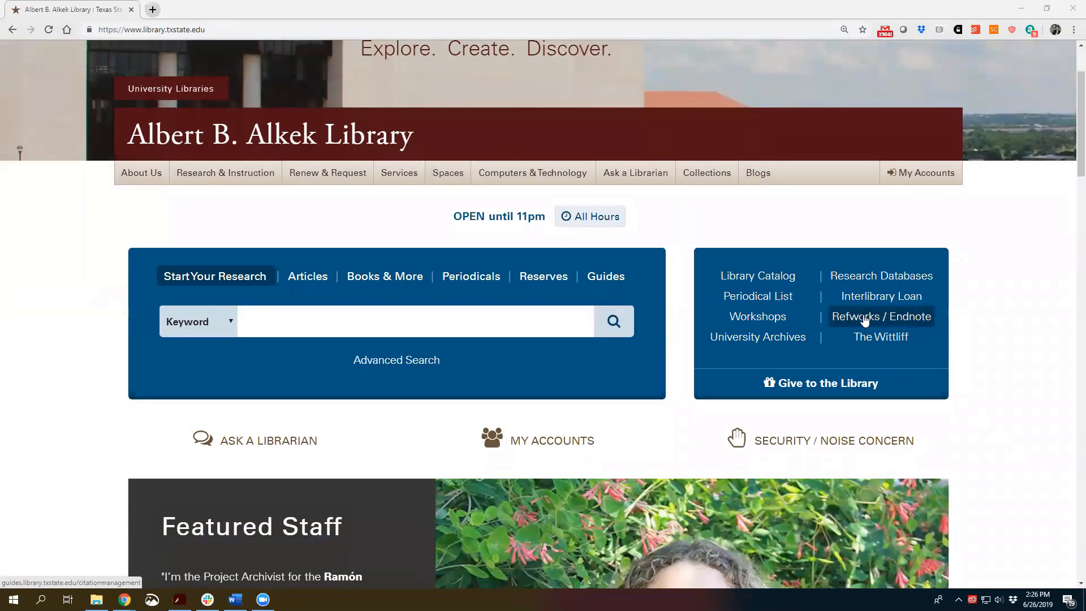
{"action": "left_click", "coordinate": [865, 319]}
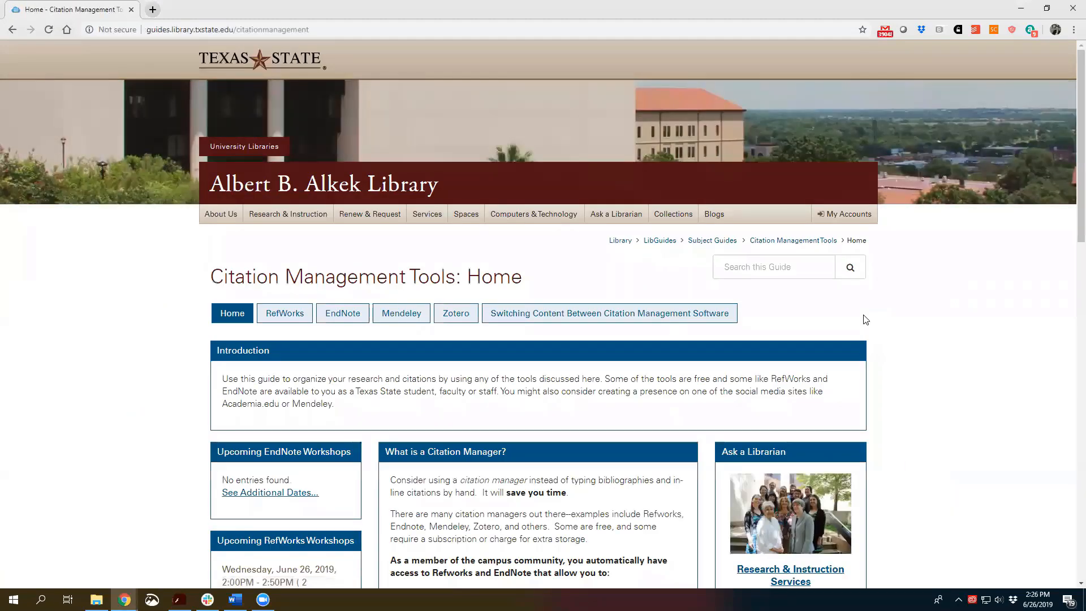
Step: Open the RefWorks page of the citation guide and follow the RefWorks link in its introduction
{"action": "key", "text": "ctrl+plus"}
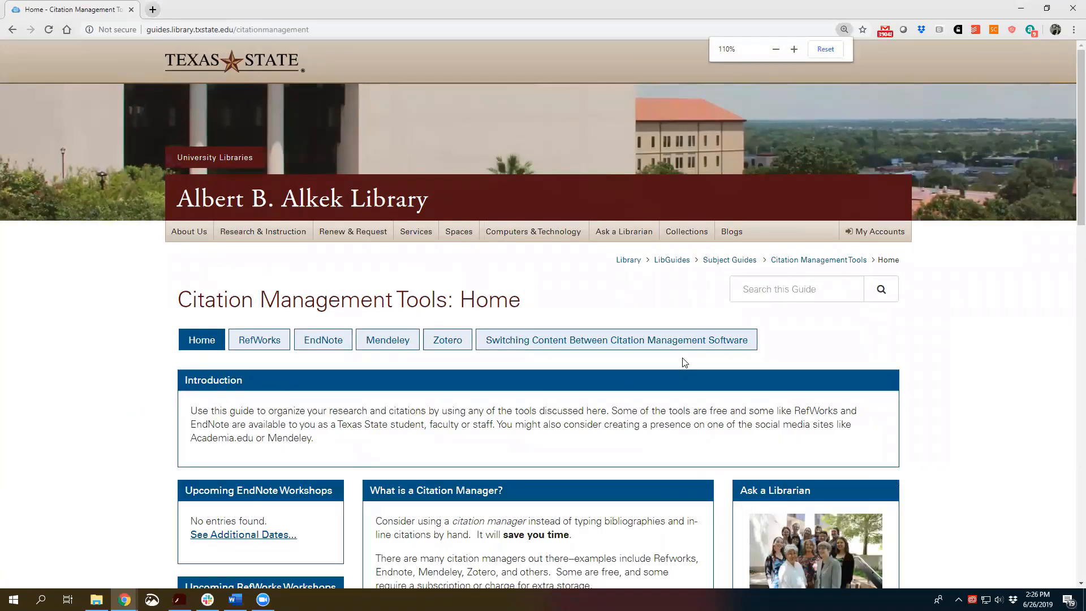
{"action": "scroll", "coordinate": [684, 363], "scroll_direction": "down", "scroll_amount": 2}
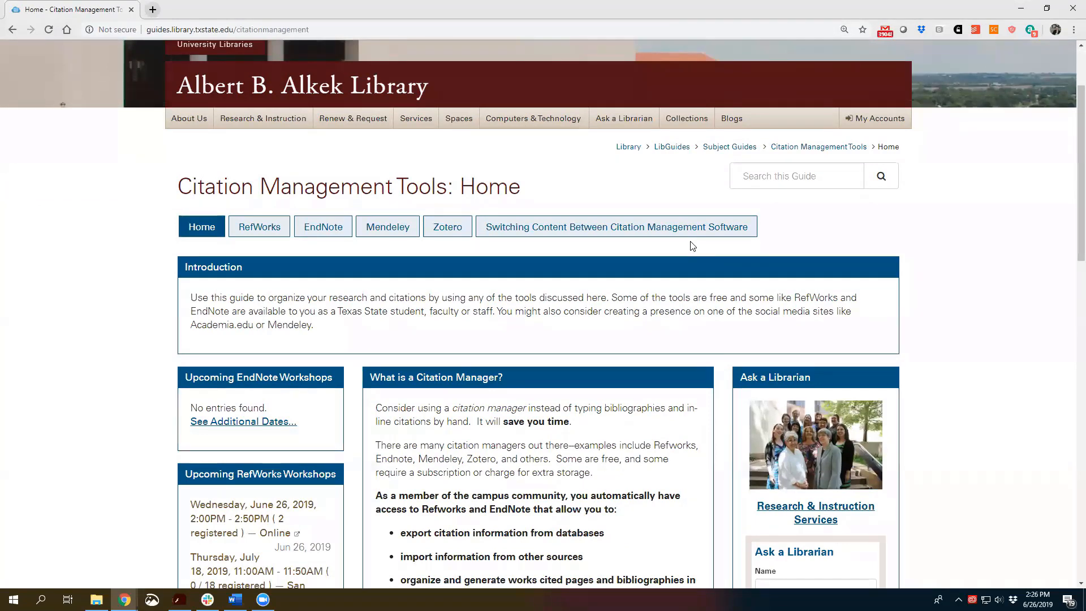
{"action": "scroll", "coordinate": [691, 244], "scroll_direction": "up", "scroll_amount": 2}
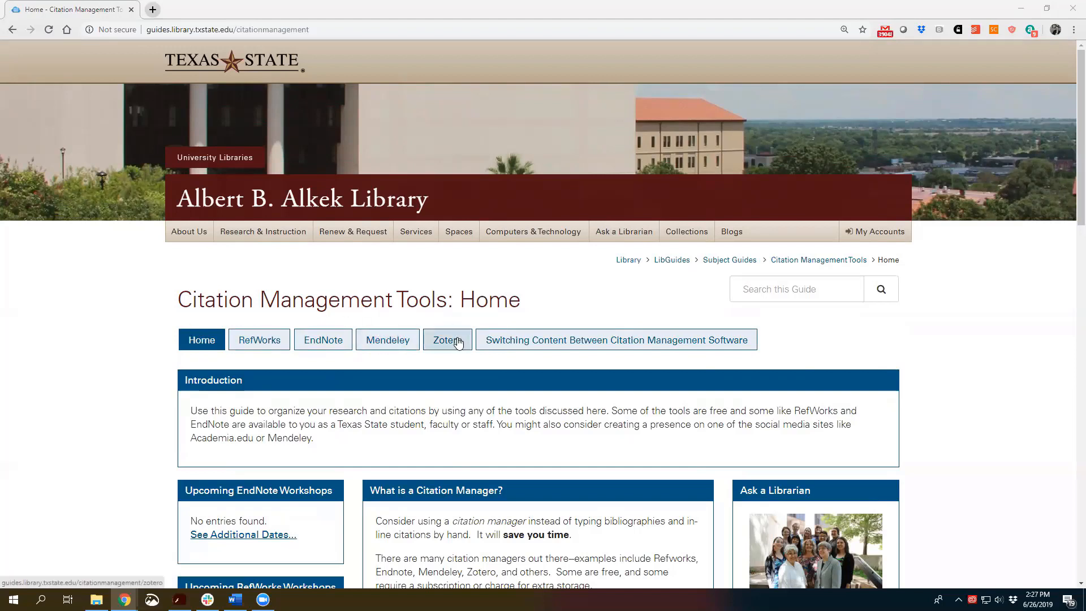
{"action": "left_click", "coordinate": [272, 343]}
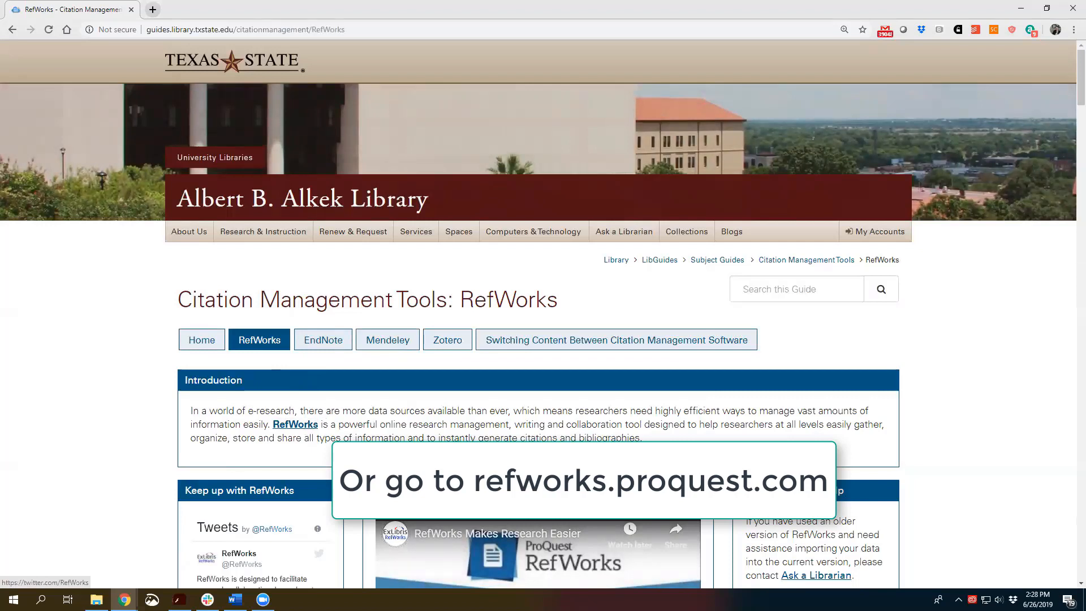
{"action": "left_click", "coordinate": [283, 426]}
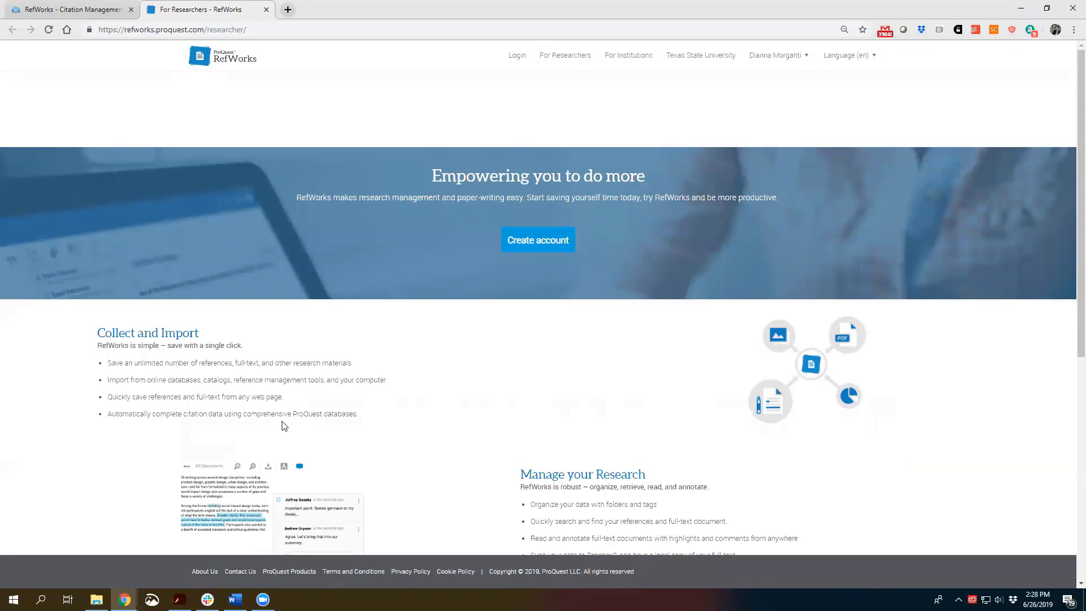
Step: Start account creation from the RefWorks researcher page and log out of the current account
{"action": "left_click", "coordinate": [529, 241]}
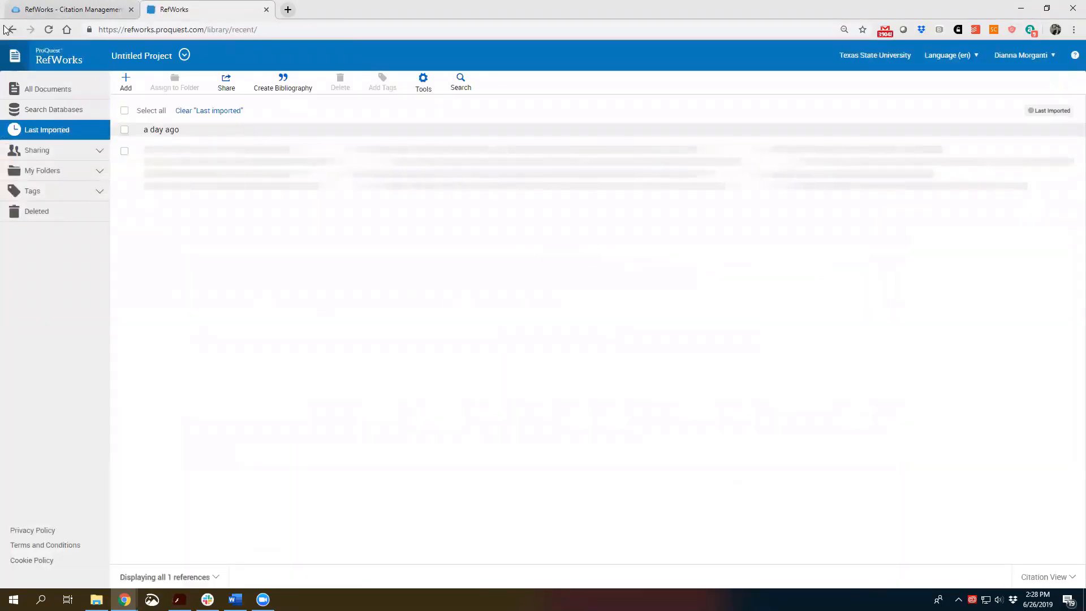
{"action": "left_click", "coordinate": [1043, 55]}
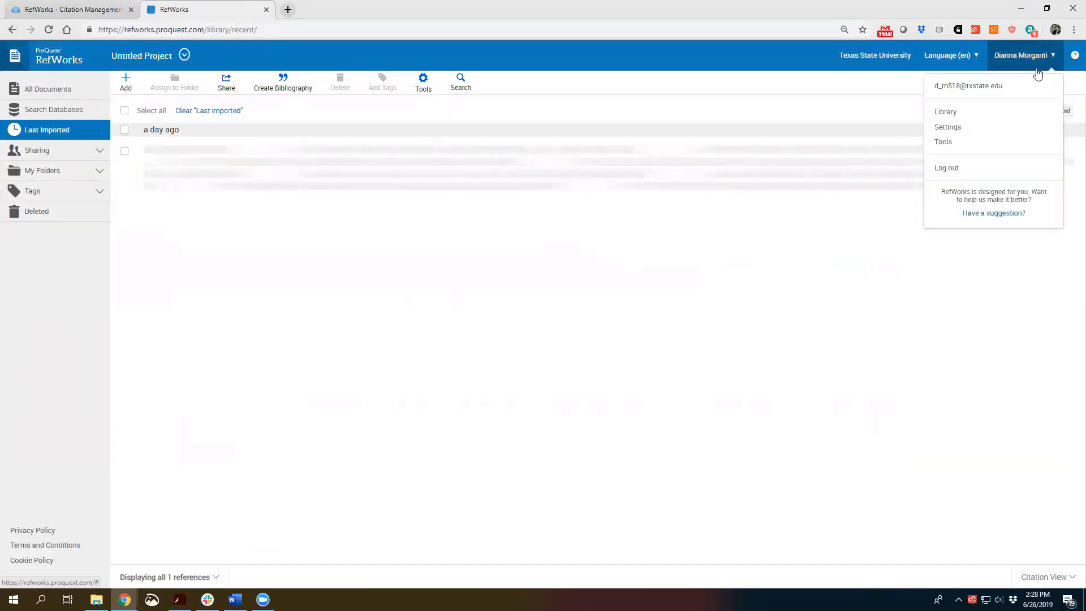
{"action": "left_click", "coordinate": [973, 168]}
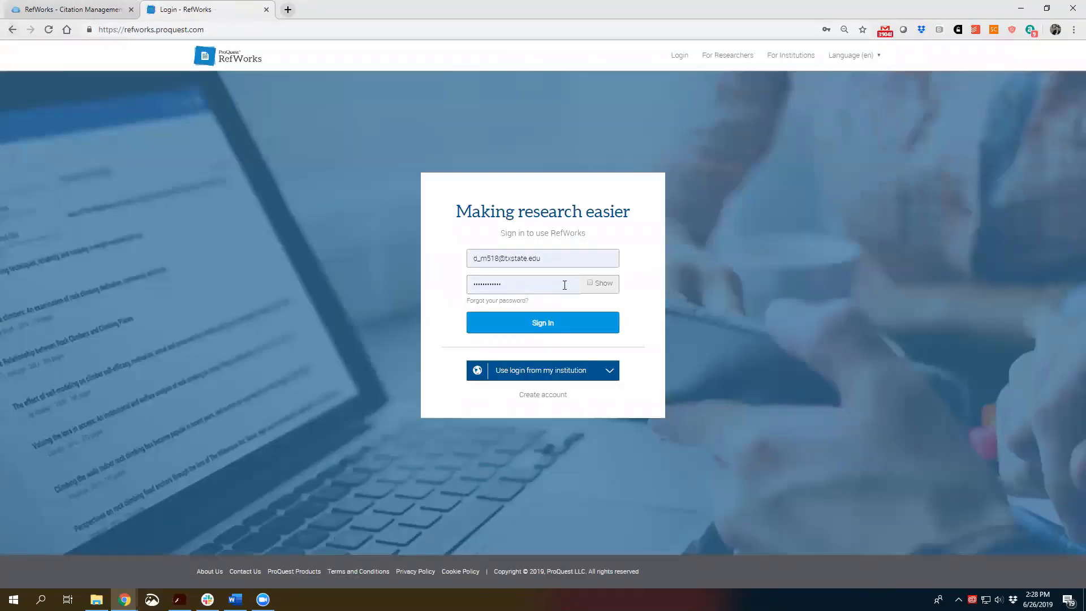
Step: Sign in to RefWorks with the already filled-in account e-mail and password
{"action": "left_click_drag", "start_coordinate": [560, 262], "coordinate": [475, 257]}
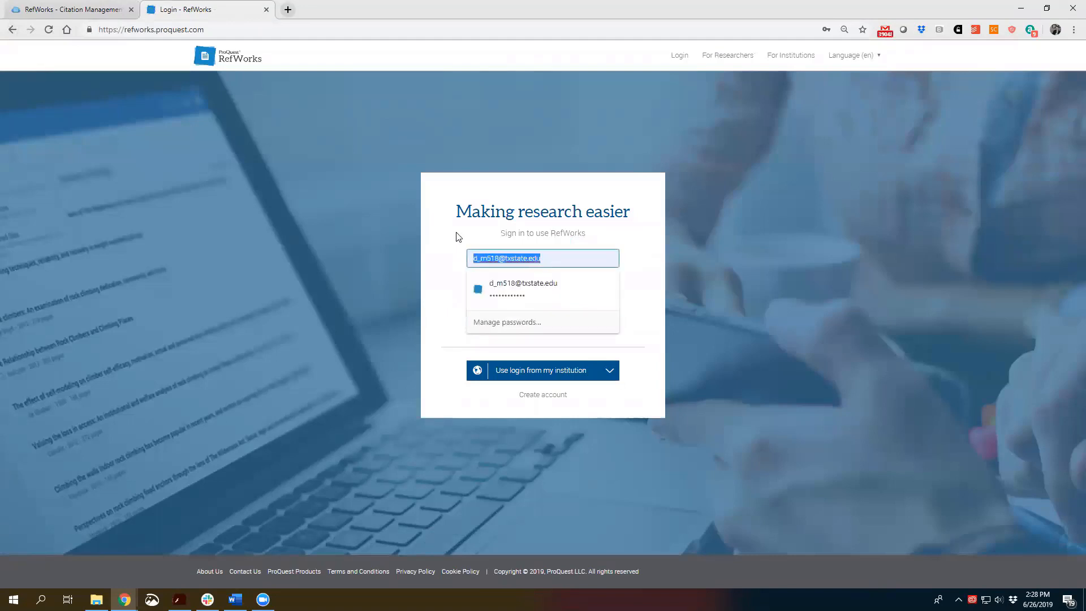
{"action": "left_click", "coordinate": [458, 235]}
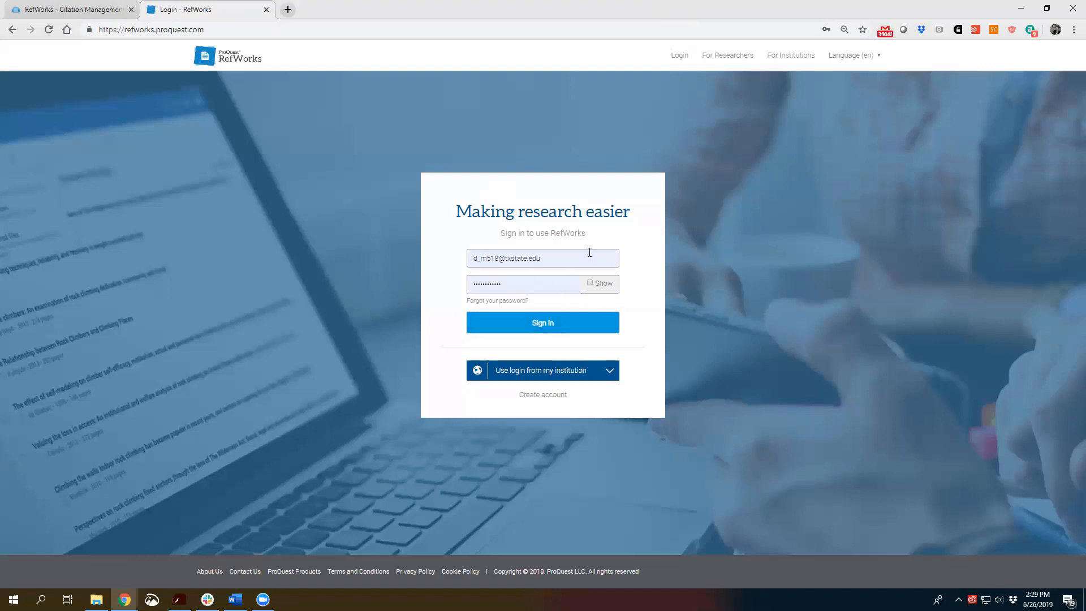
{"action": "left_click", "coordinate": [520, 324]}
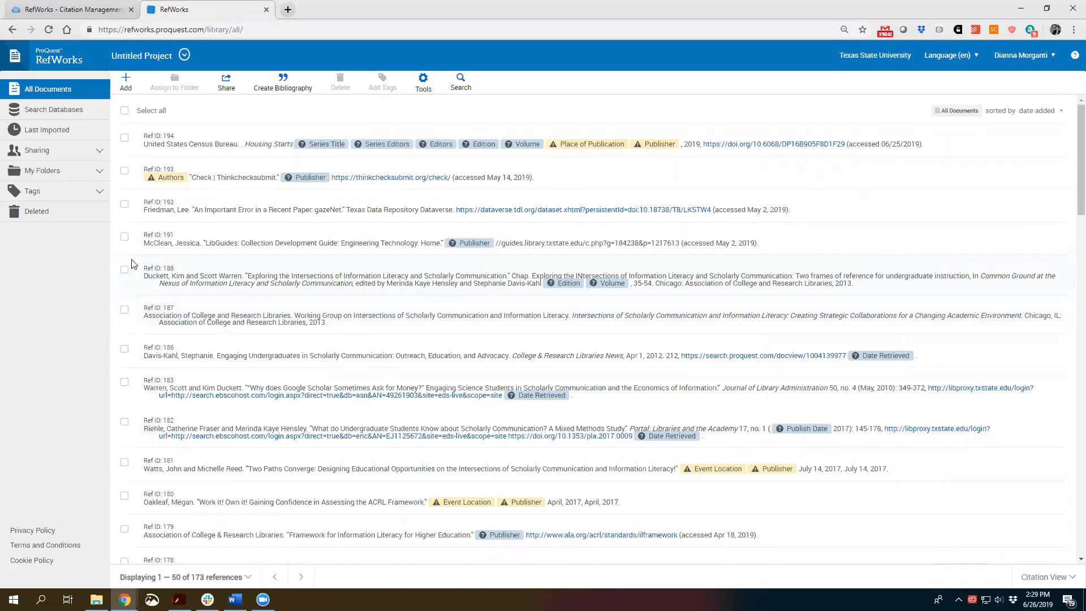
Step: Switch the reference list to Normal View and select the United States Census Bureau "Housing Starts" reference
{"action": "left_click", "coordinate": [1071, 577]}
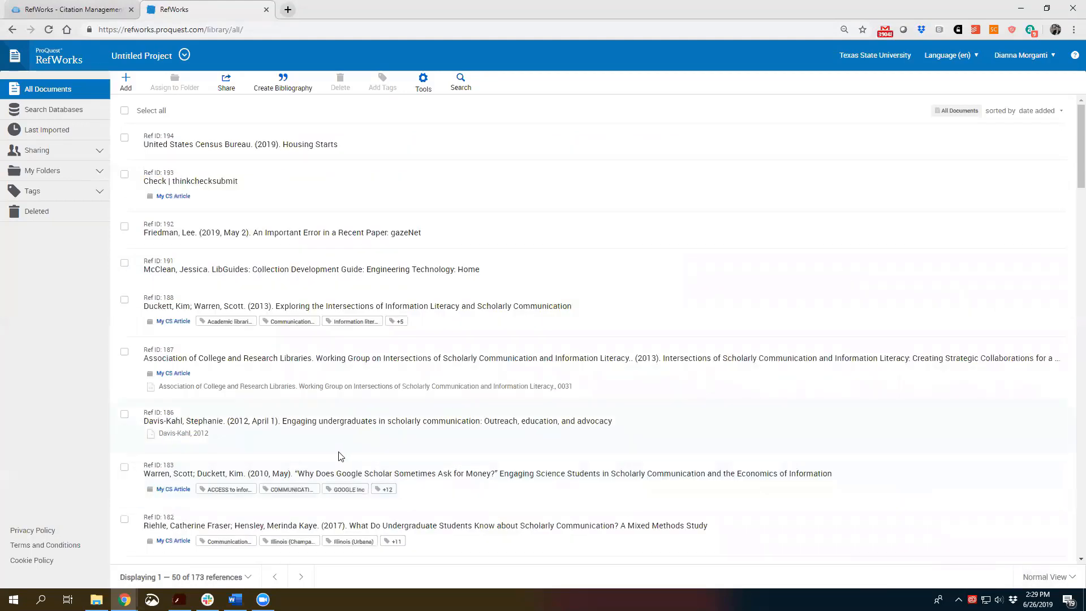
{"action": "key", "text": "ctrl+plus"}
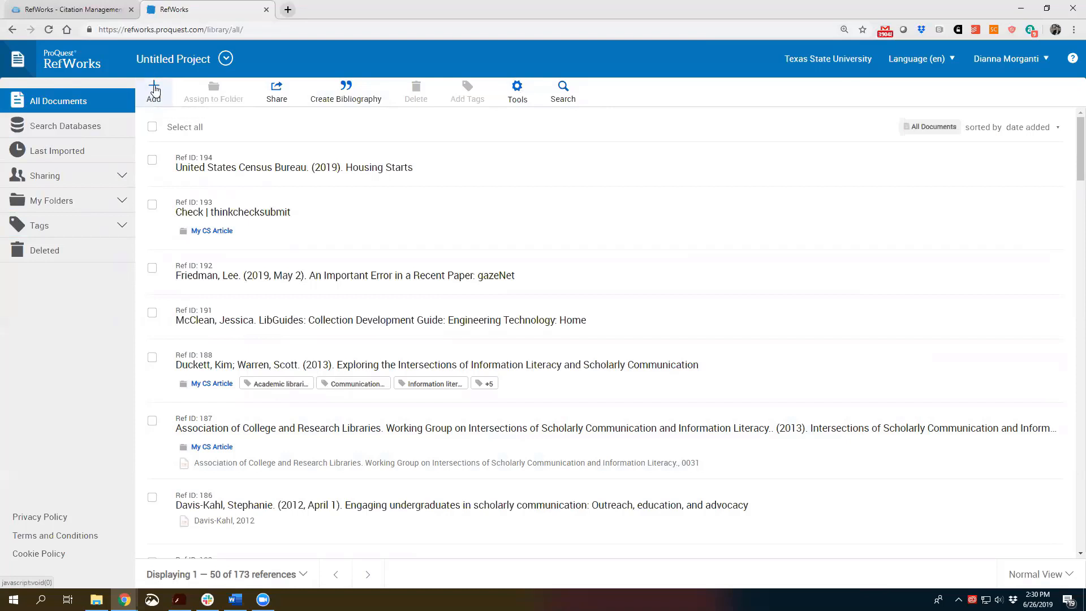
{"action": "left_click", "coordinate": [411, 166]}
{"action": "left_click", "coordinate": [411, 166]}
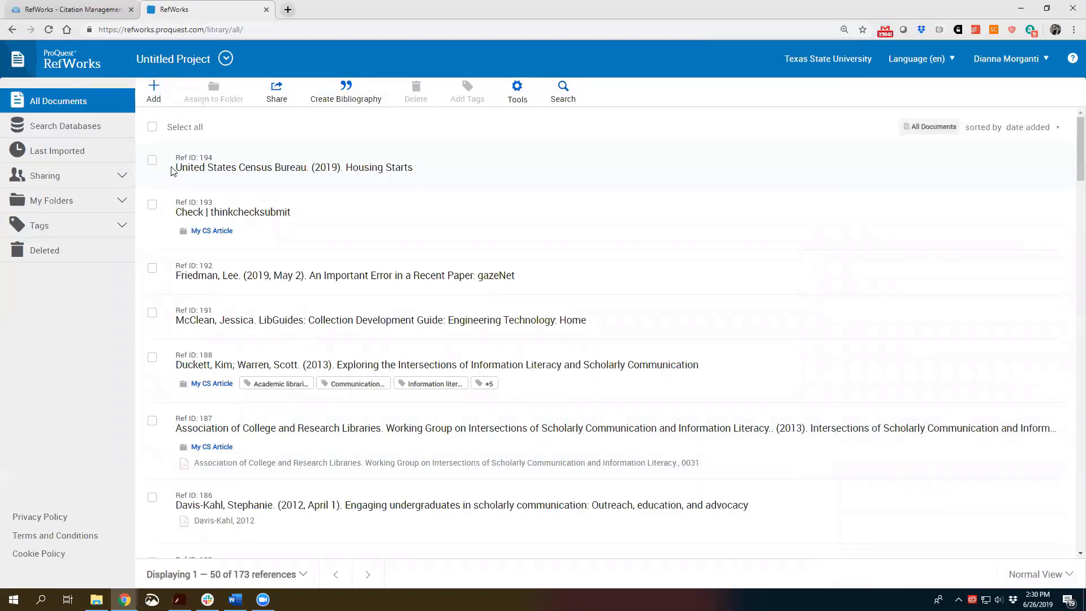
{"action": "left_click", "coordinate": [153, 160]}
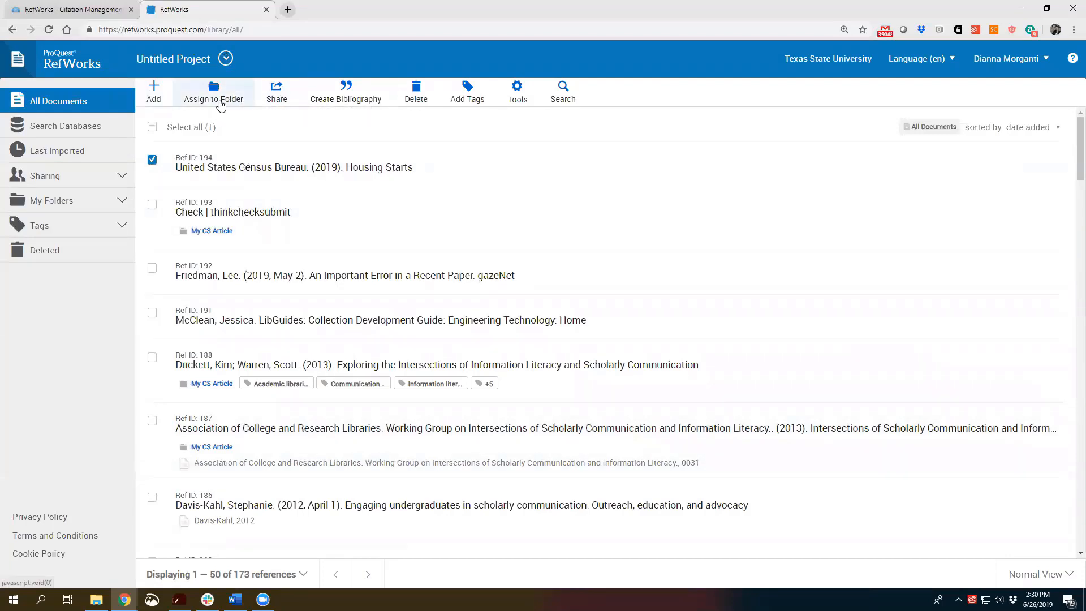
Step: Expand My Folders to view the folder list and look at the options for sharing folders and exporting references
{"action": "left_click", "coordinate": [125, 203]}
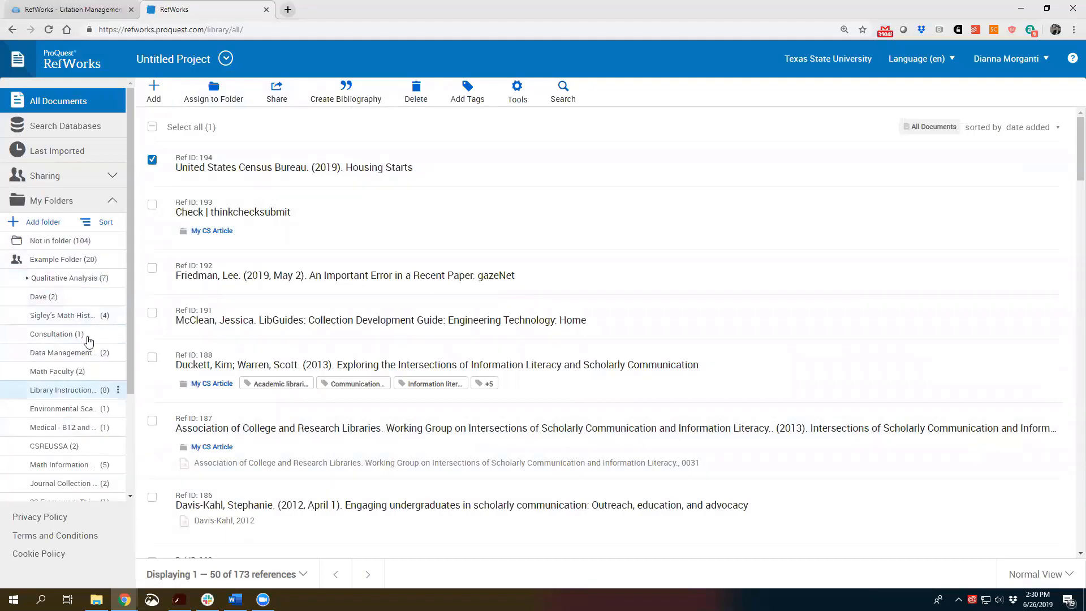
{"action": "scroll", "coordinate": [86, 325], "scroll_direction": "down", "scroll_amount": 1}
{"action": "scroll", "coordinate": [87, 325], "scroll_direction": "down", "scroll_amount": 4}
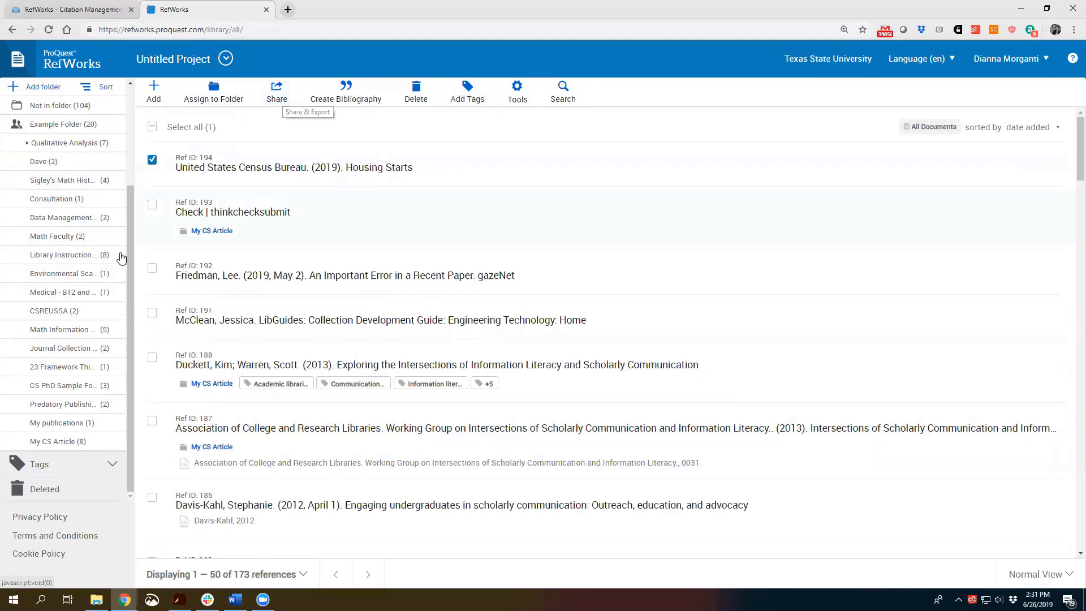
{"action": "left_click", "coordinate": [276, 90]}
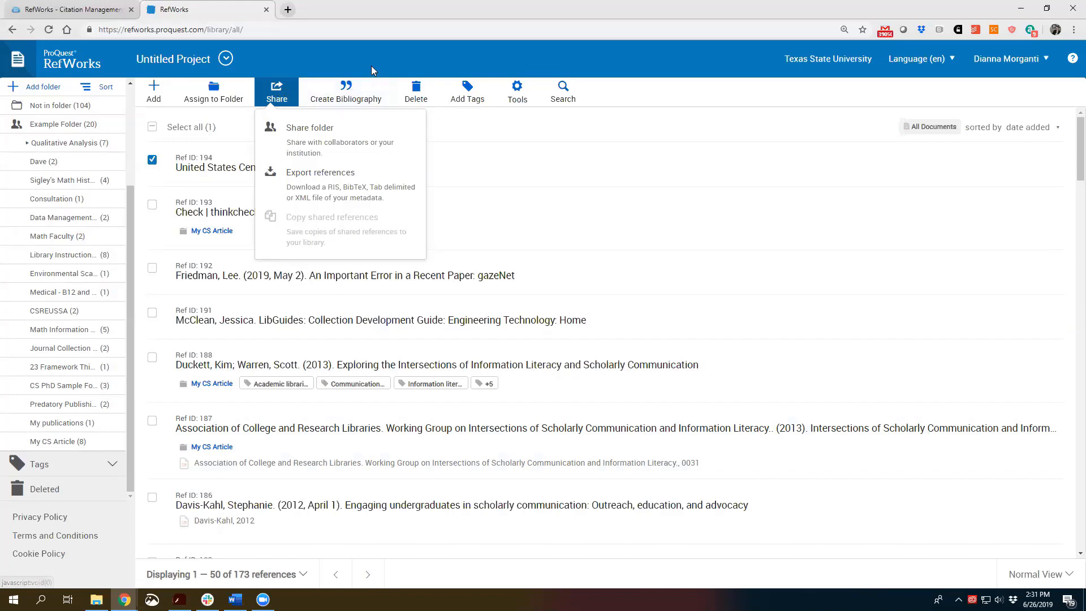
{"action": "left_click", "coordinate": [347, 102]}
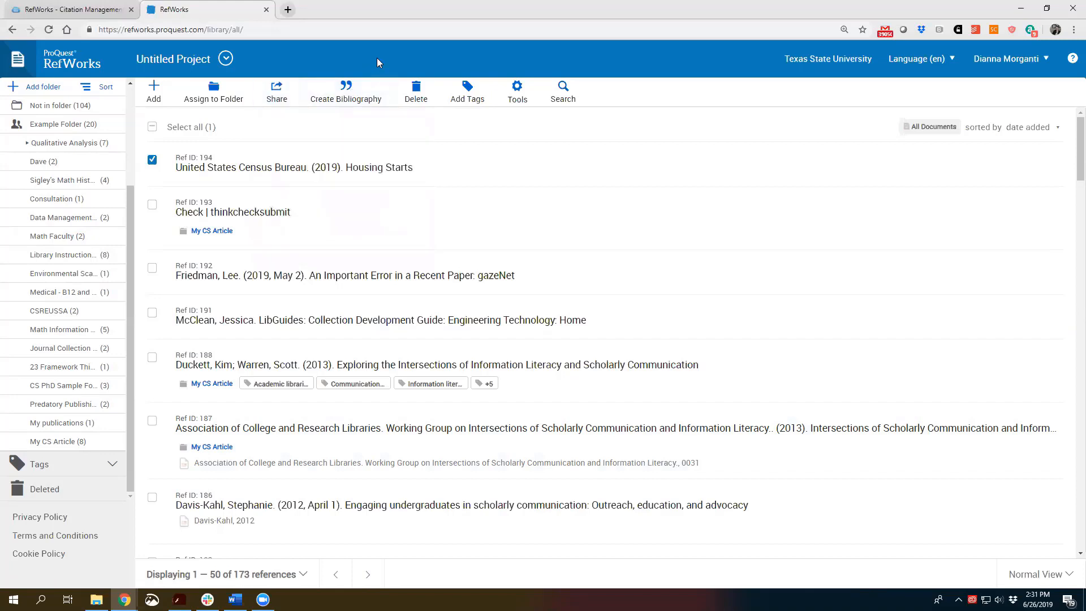
Step: Add the "Check | thinkchecksubmit" and "An Important Error in a Recent Paper: gazeNet" references to the selection and create a bibliography from it
{"action": "left_click", "coordinate": [348, 102]}
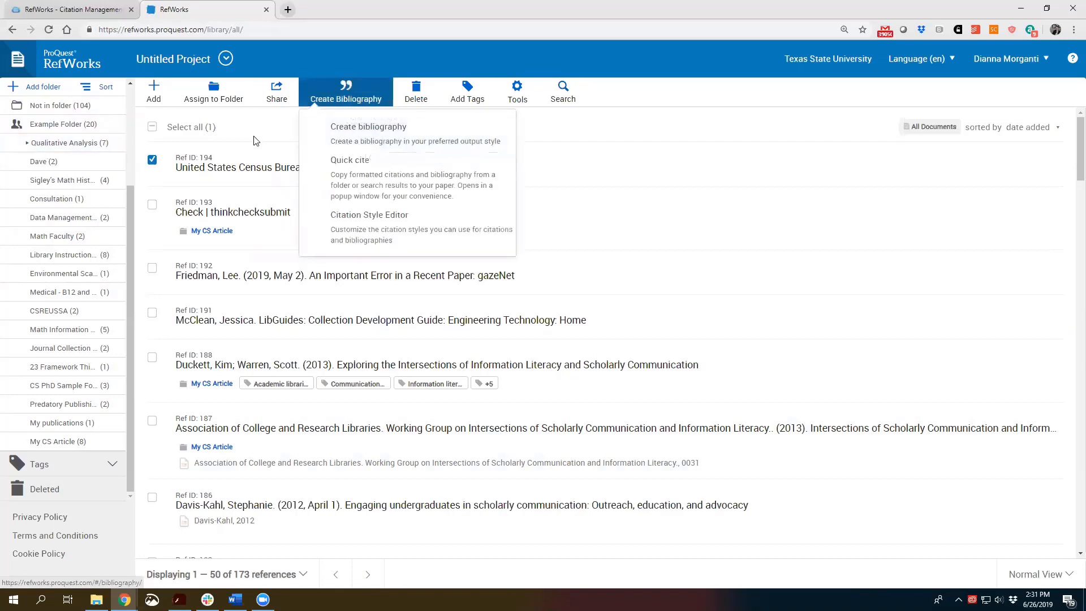
{"action": "left_click", "coordinate": [152, 204]}
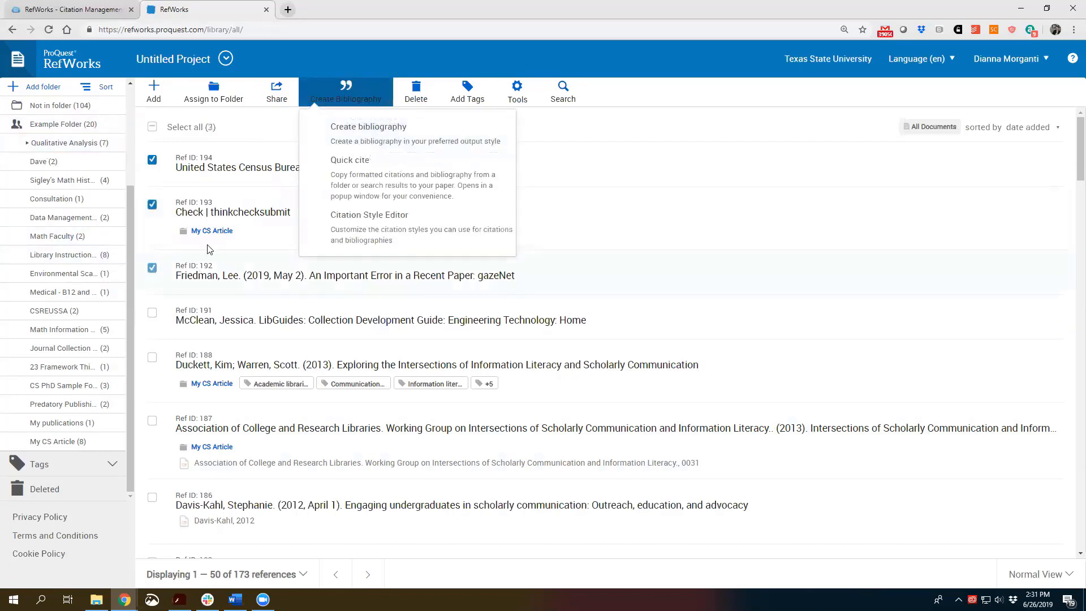
{"action": "left_click", "coordinate": [152, 268]}
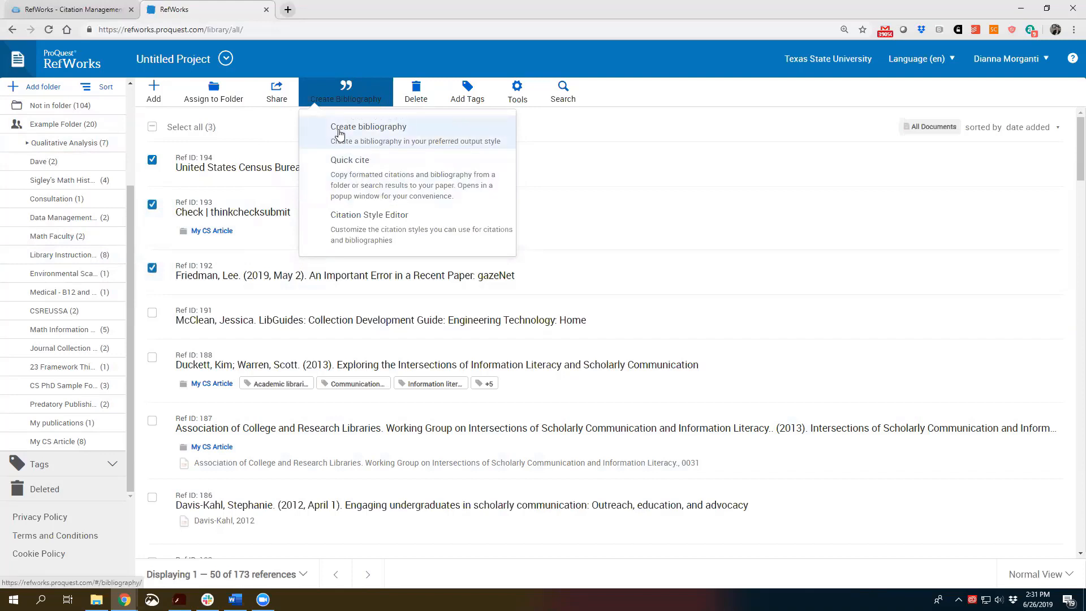
{"action": "left_click", "coordinate": [389, 133]}
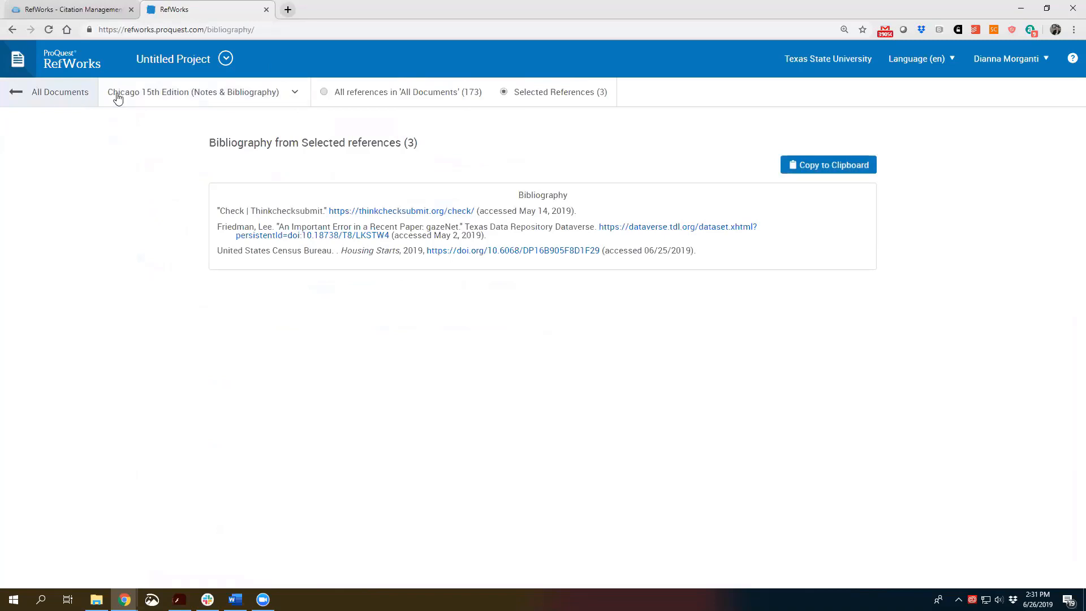
Step: Set the bibliography's citation style to IEEE - Institute of Electrical and Electronics Engineers
{"action": "left_click", "coordinate": [295, 94]}
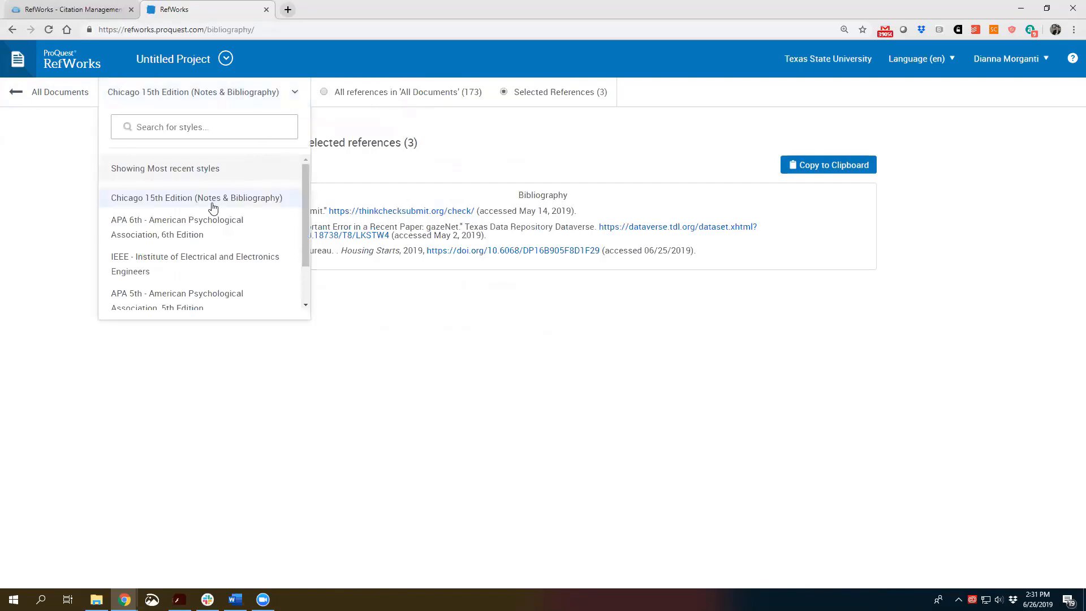
{"action": "left_click", "coordinate": [213, 134]}
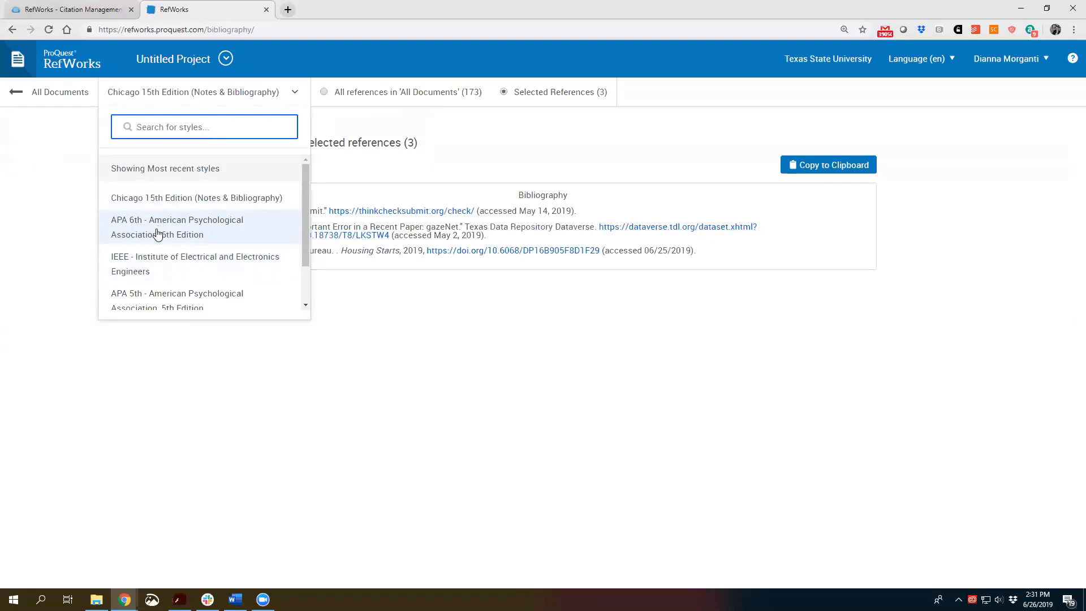
{"action": "left_click", "coordinate": [161, 272]}
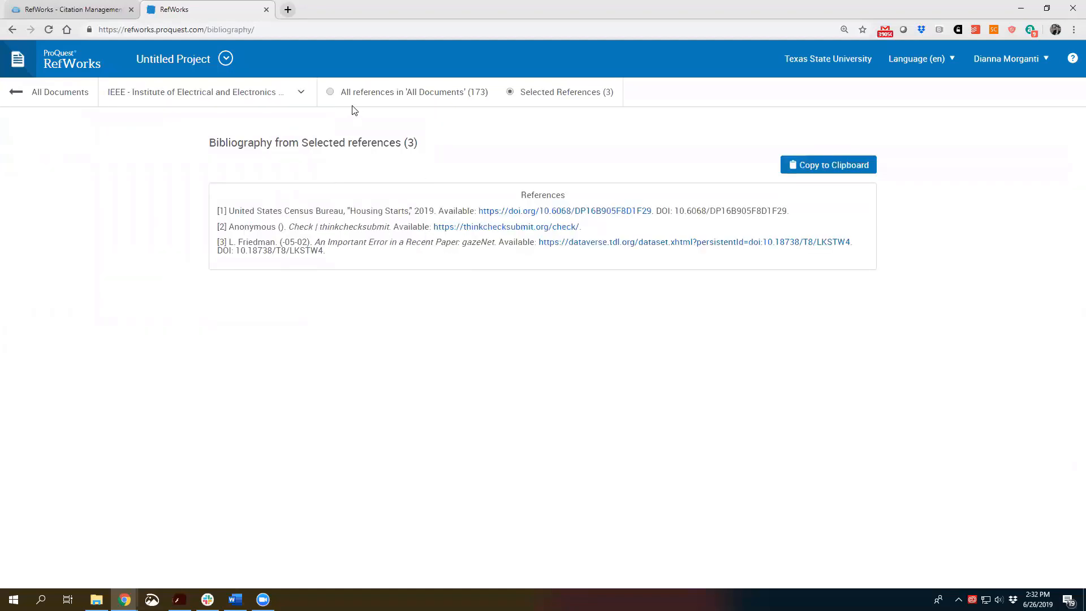
Step: Leave the bibliography and return to the All Documents reference list
{"action": "left_click", "coordinate": [15, 94]}
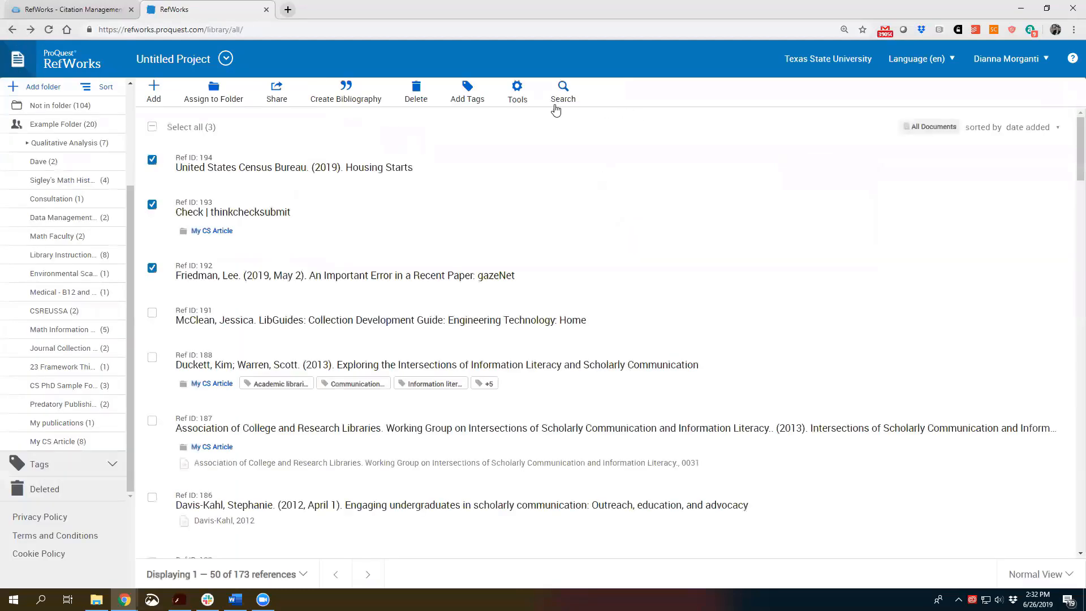
{"action": "left_click", "coordinate": [367, 100]}
{"action": "scroll", "coordinate": [96, 218], "scroll_direction": "up", "scroll_amount": 3}
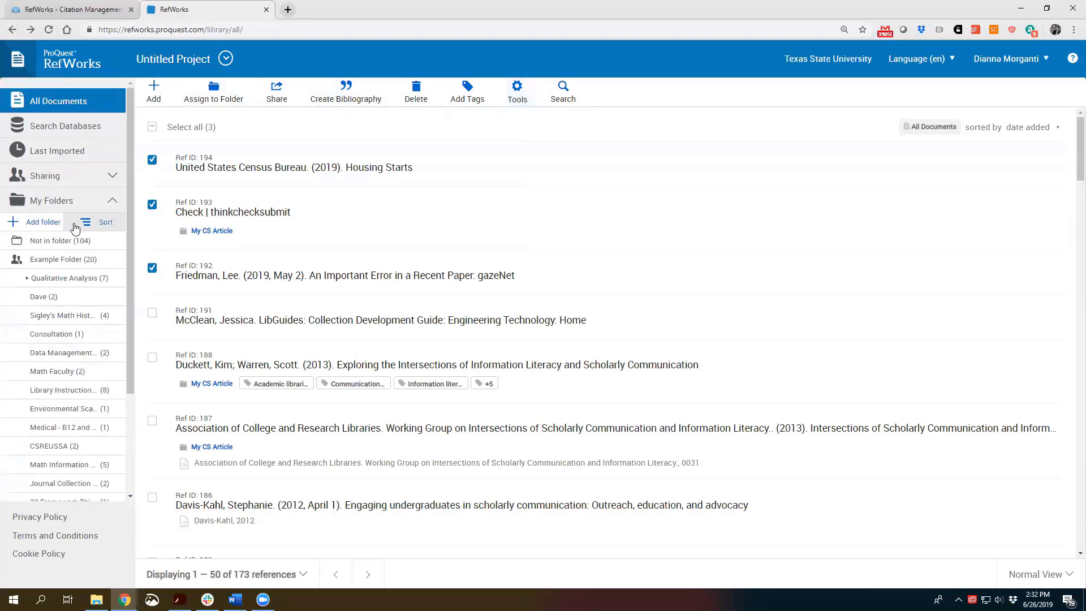
Step: Switch to the citation guide page and go back from it to the Albert B. Alkek Library homepage
{"action": "left_click", "coordinate": [68, 9]}
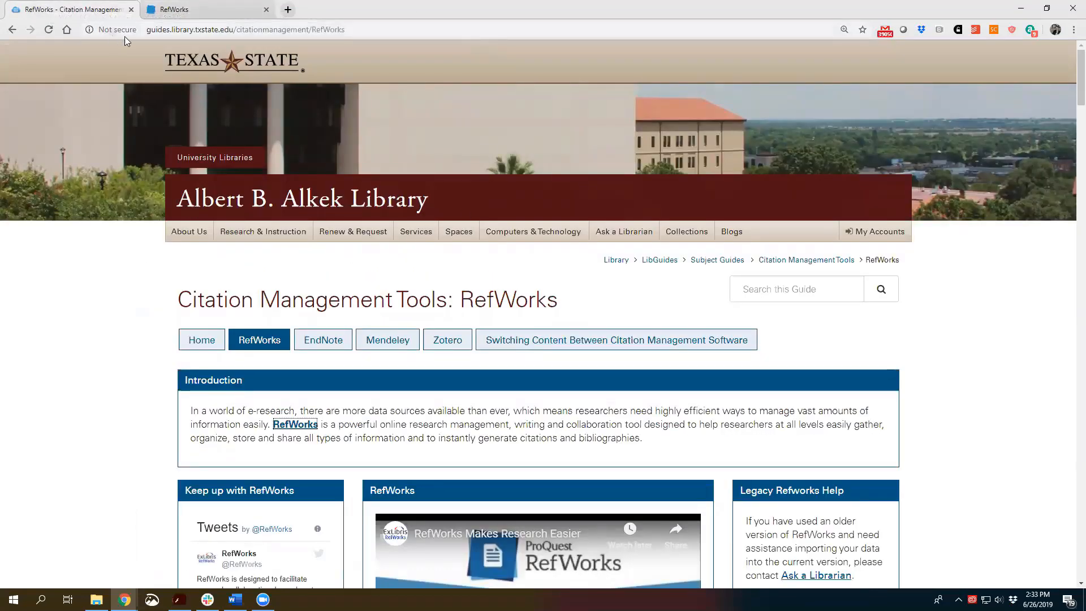
{"action": "key", "text": "alt+Left"}
{"action": "key", "text": "alt+Left"}
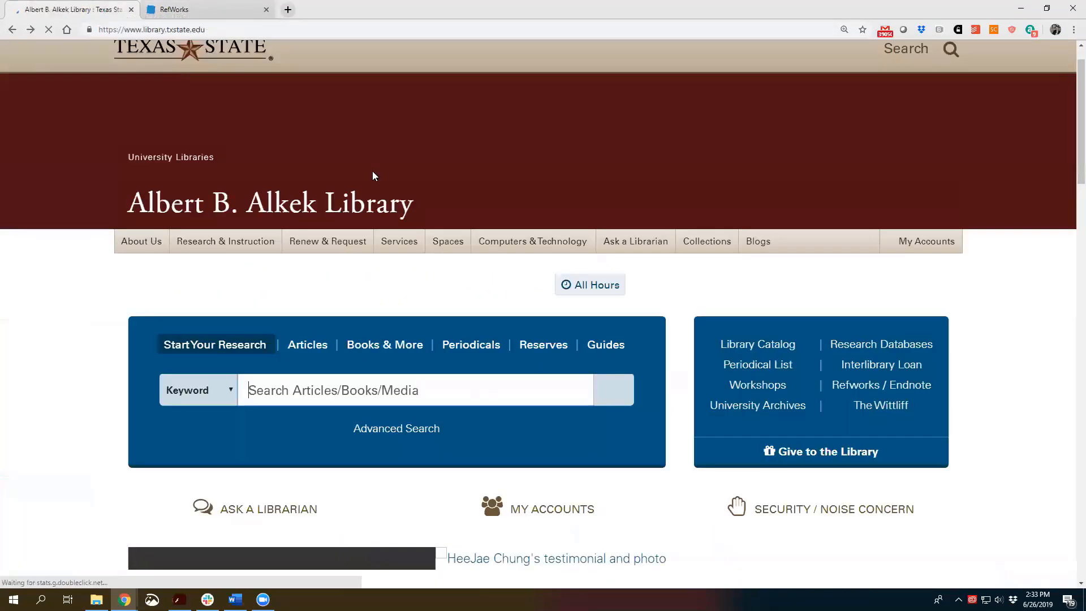
Step: Search the library by keyword for "pernicious anemia" and limit the results to Academic Journals
{"action": "scroll", "coordinate": [368, 177], "scroll_direction": "up", "scroll_amount": 1}
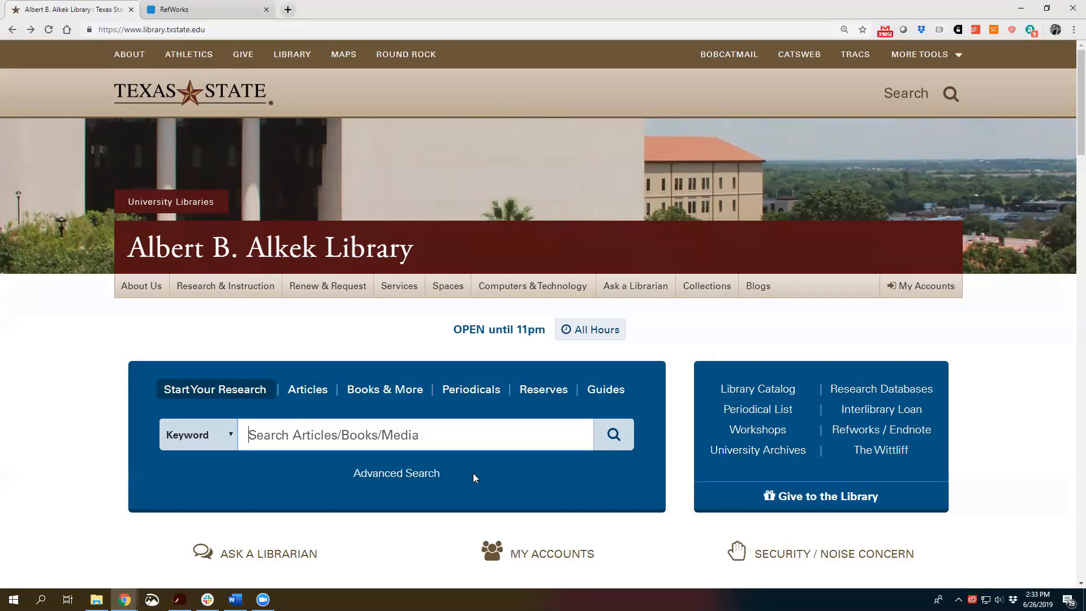
{"action": "type", "text": "pernici"}
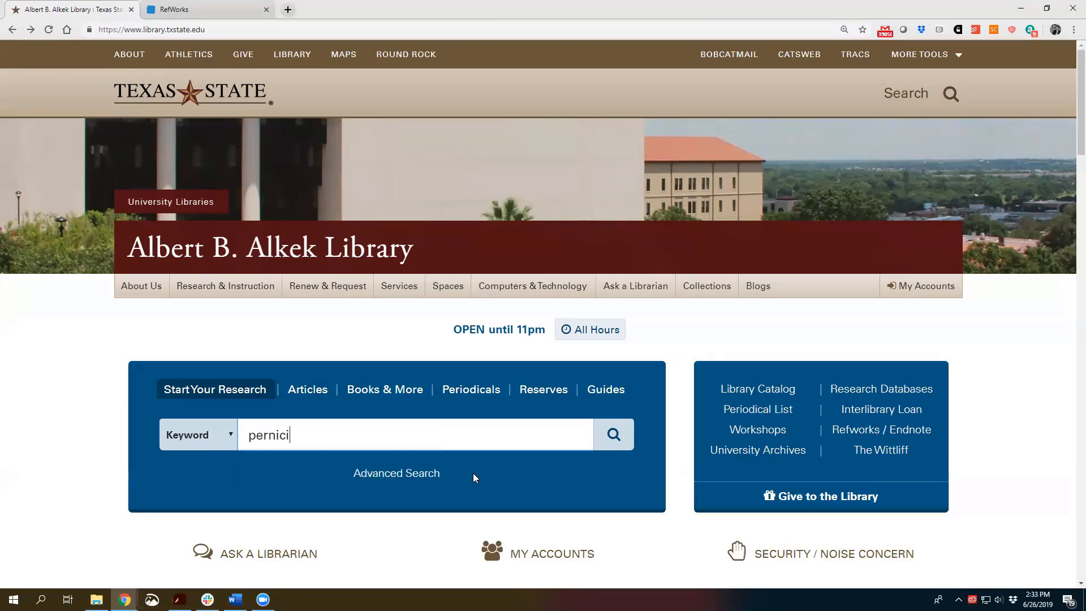
{"action": "type", "text": "ous anemia"}
{"action": "left_click", "coordinate": [613, 435]}
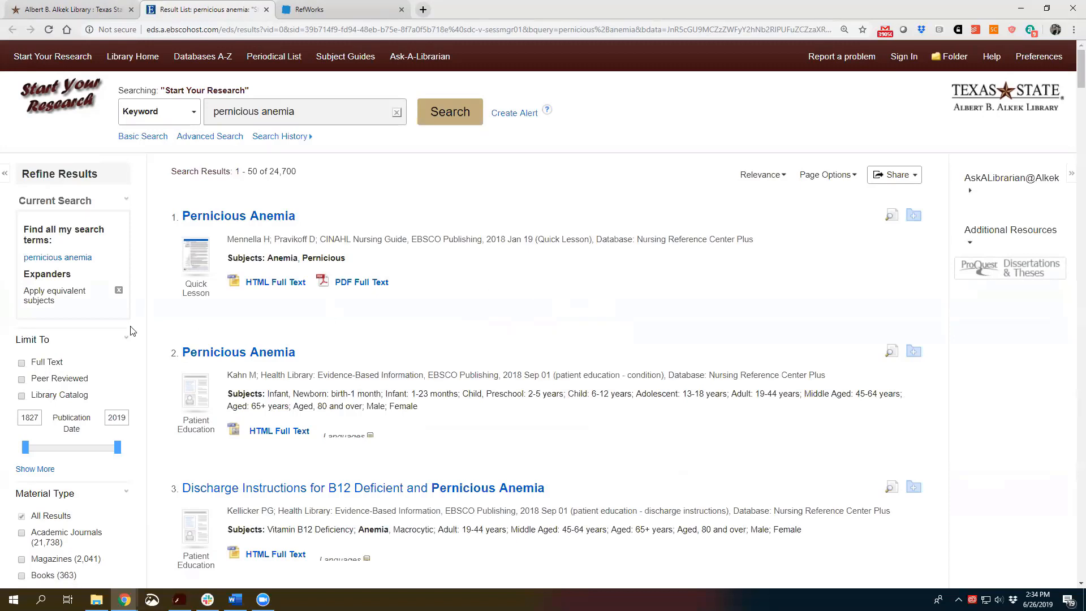
{"action": "left_click", "coordinate": [22, 534]}
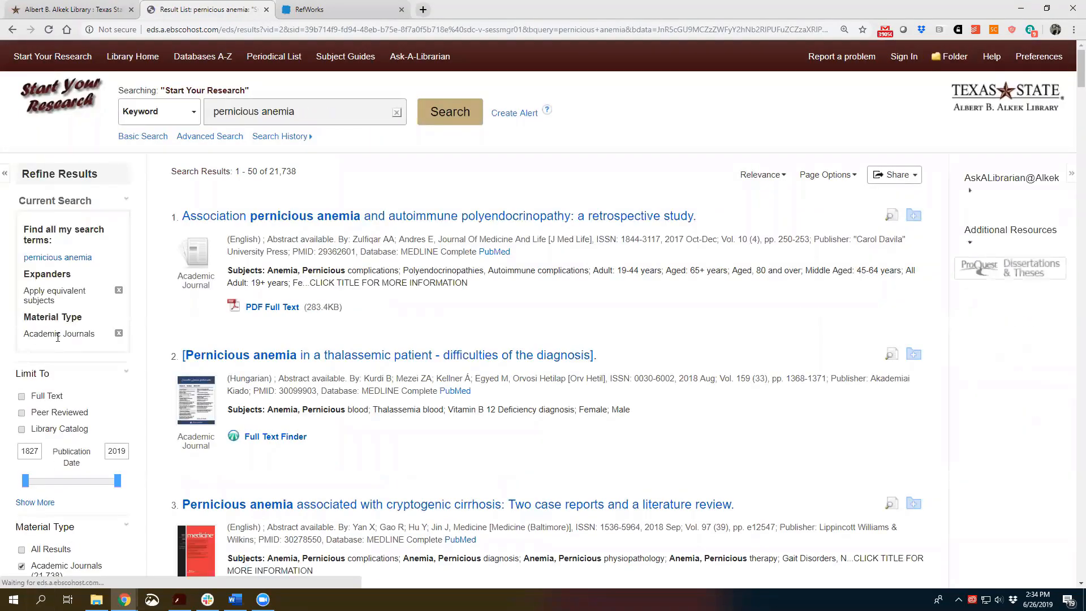
Step: Open the article "Association pernicious anemia and autoimmune polyendocrinopathy: a retrospective study" and export its citation directly to the new RefWorks
{"action": "left_click", "coordinate": [366, 215]}
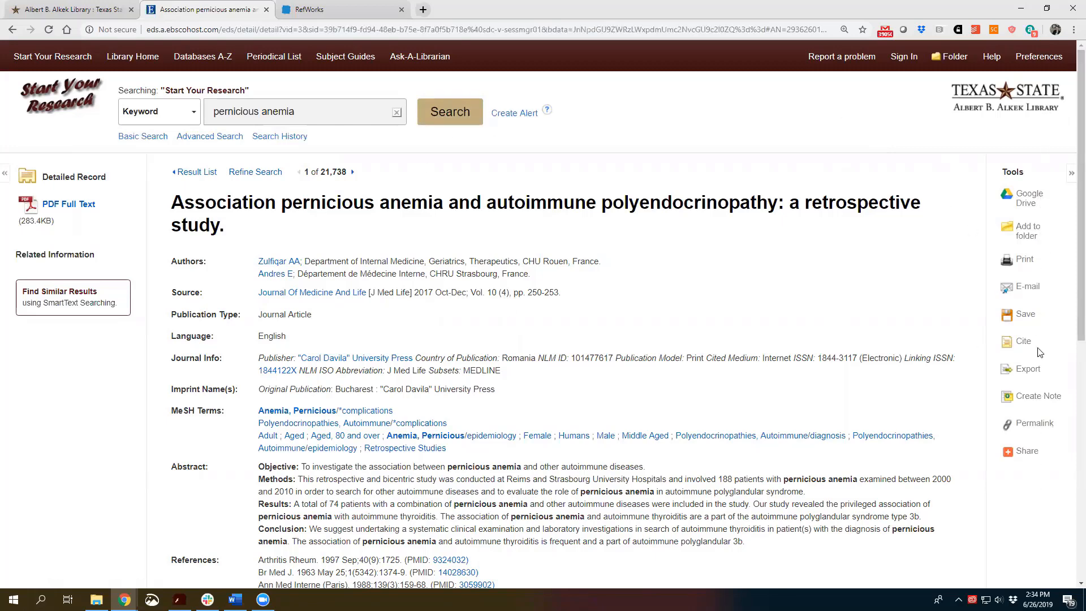
{"action": "left_click", "coordinate": [1026, 370]}
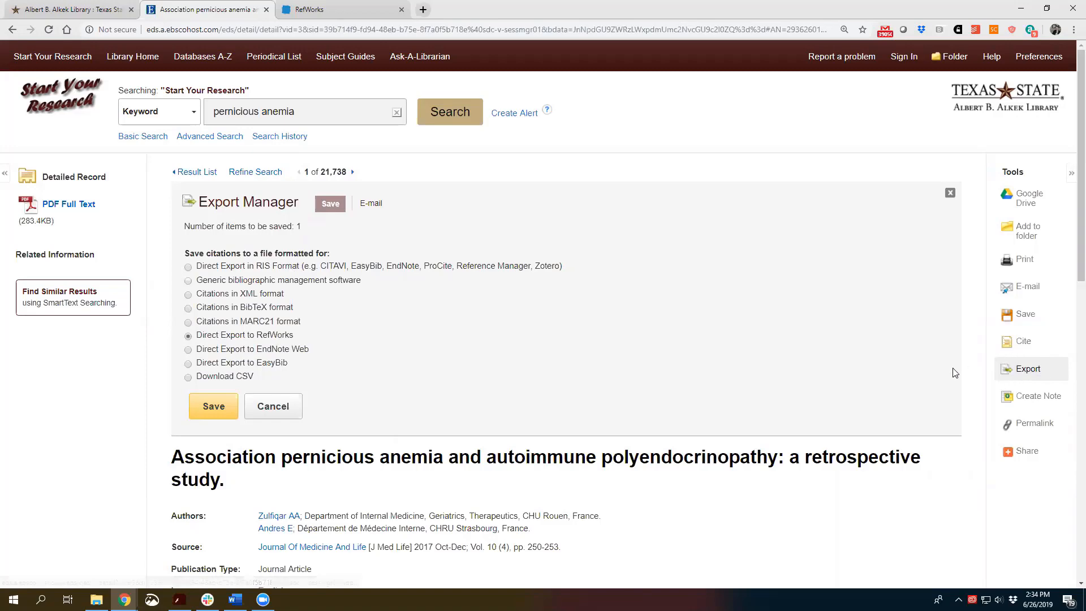
{"action": "key", "text": "ctrl+plus"}
{"action": "key", "text": "ctrl+plus"}
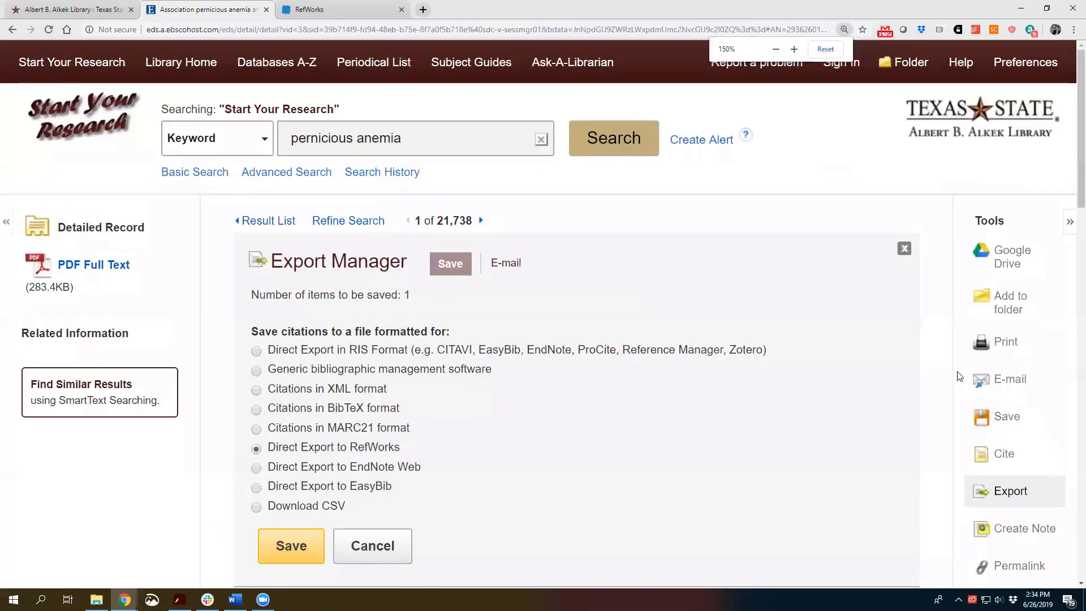
{"action": "scroll", "coordinate": [960, 377], "scroll_direction": "down", "scroll_amount": 2}
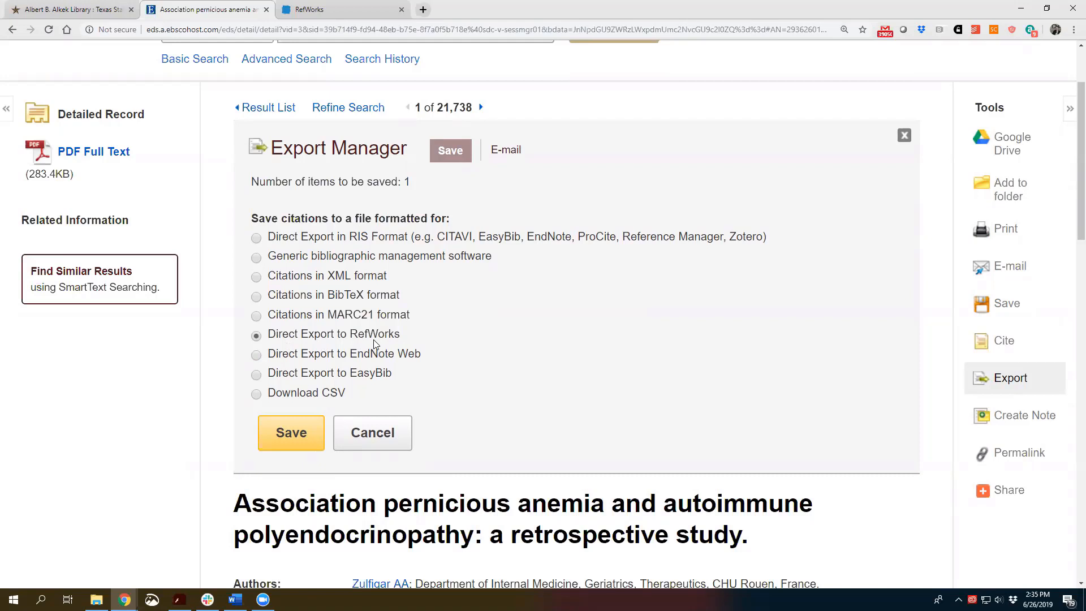
{"action": "scroll", "coordinate": [373, 343], "scroll_direction": "down", "scroll_amount": 1}
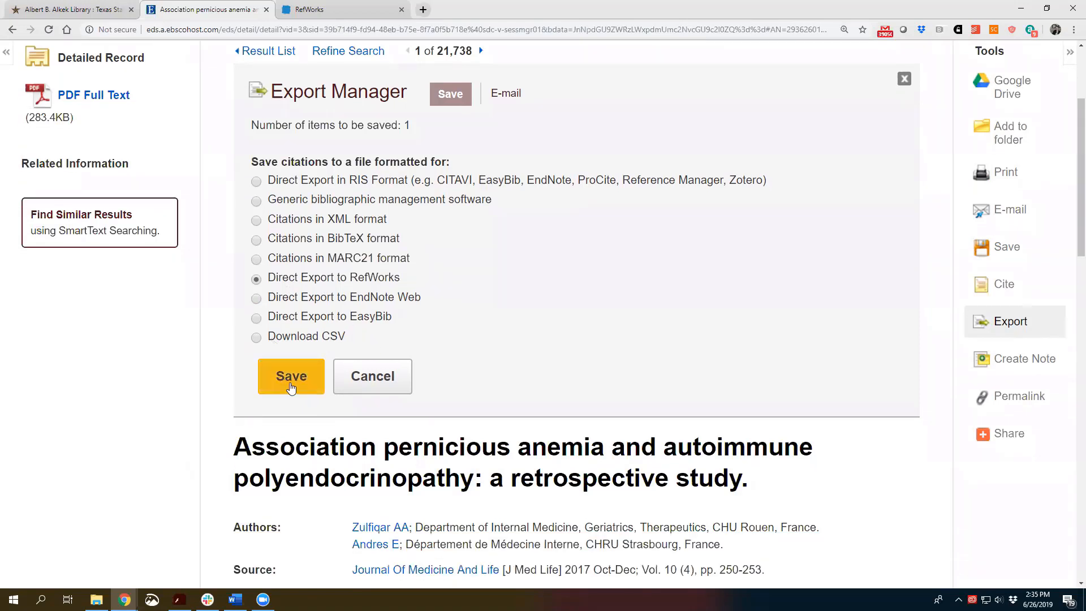
{"action": "left_click", "coordinate": [286, 376]}
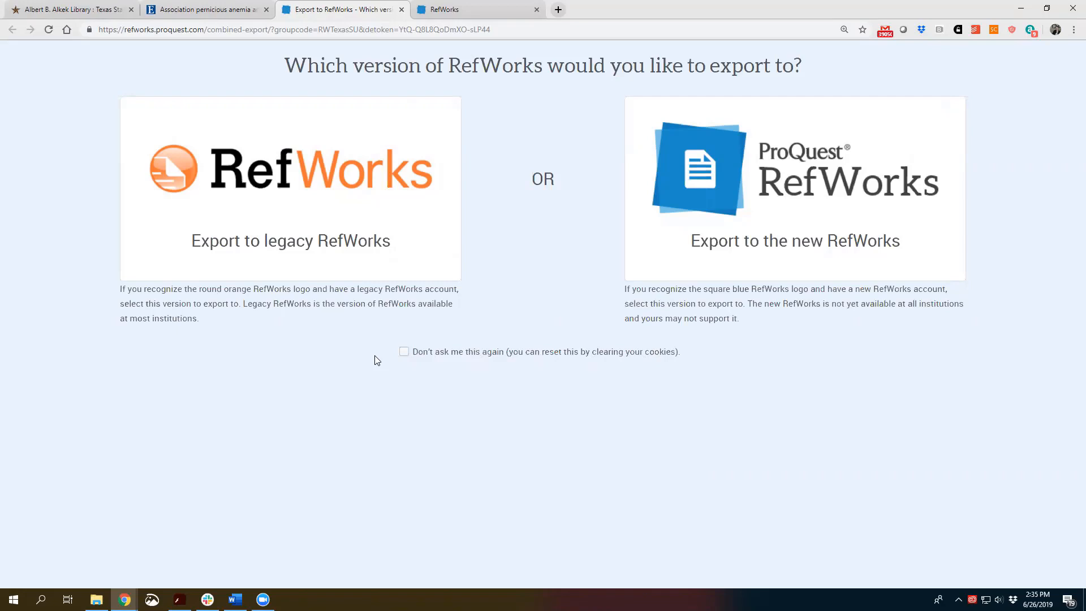
{"action": "left_click", "coordinate": [777, 173]}
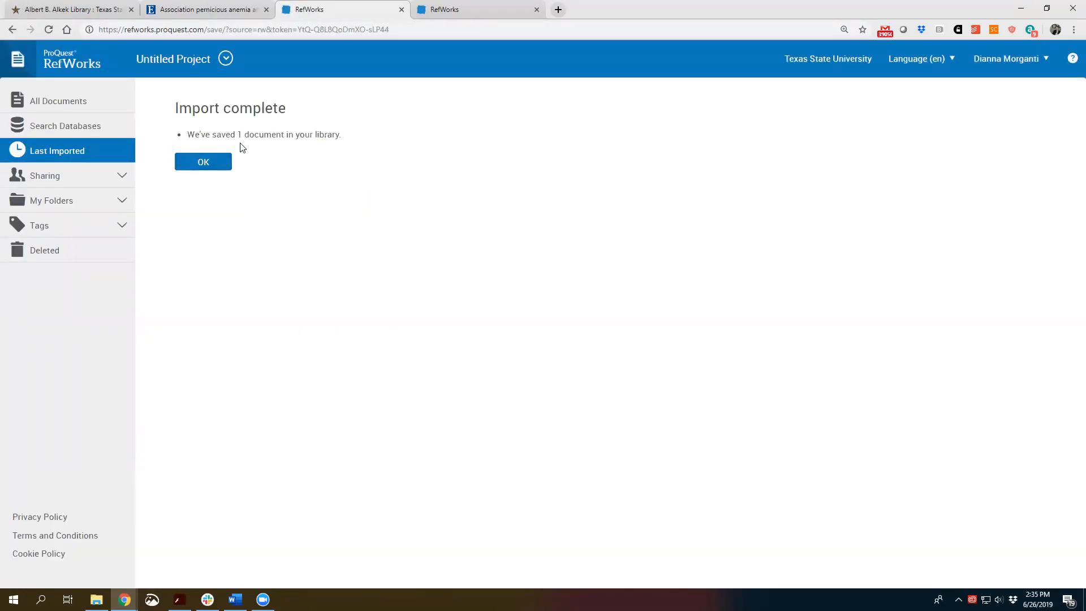
{"action": "left_click", "coordinate": [213, 163]}
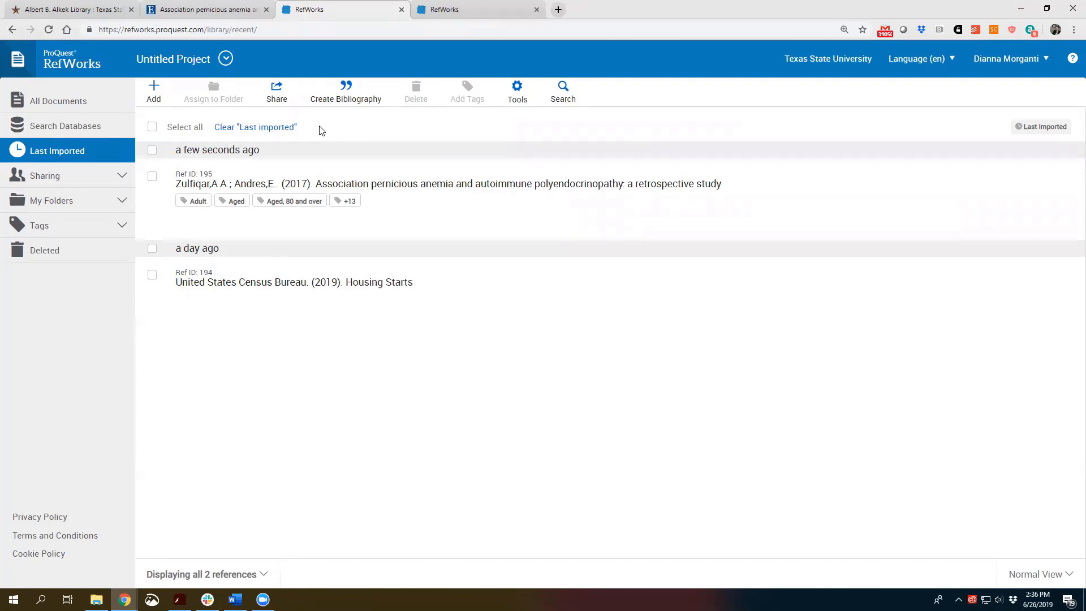
Step: Assign the newly imported pernicious anemia reference to the "Medical - B12 and Folate" folder
{"action": "left_click", "coordinate": [152, 177]}
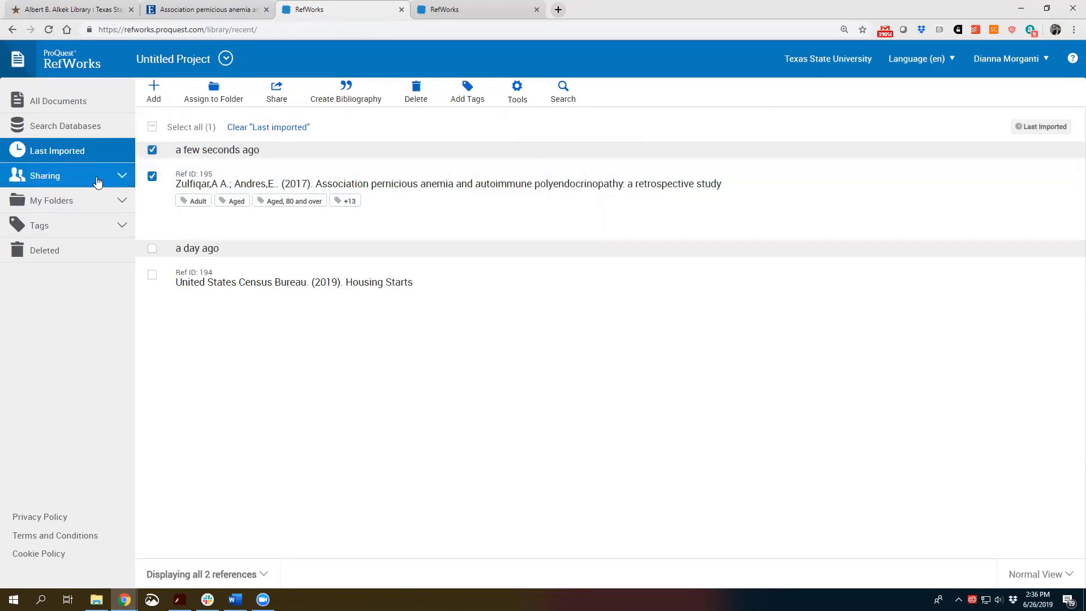
{"action": "left_click", "coordinate": [109, 209]}
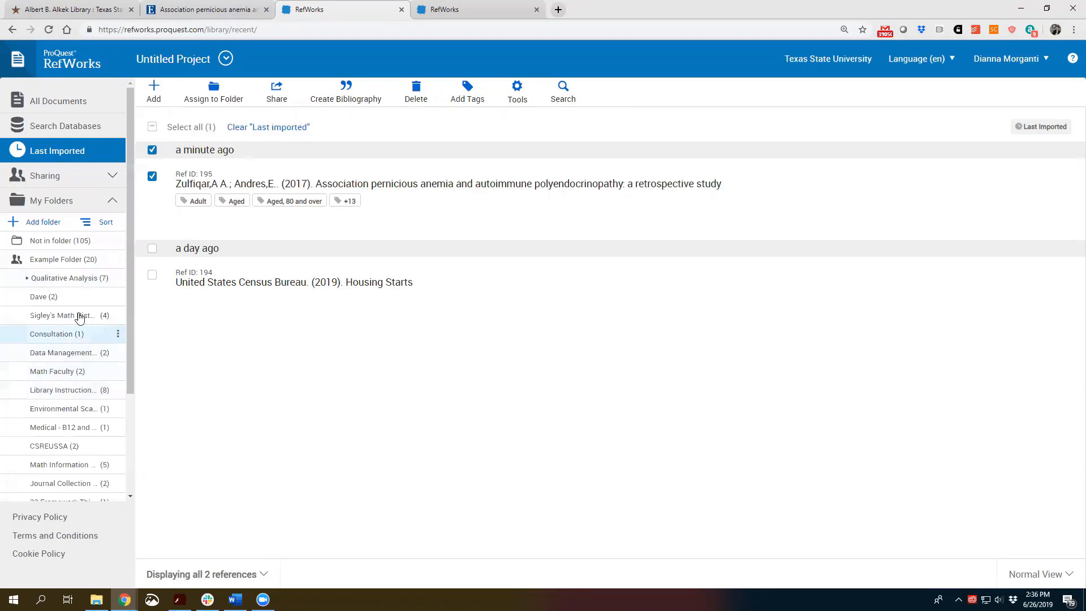
{"action": "scroll", "coordinate": [77, 298], "scroll_direction": "down", "scroll_amount": 1}
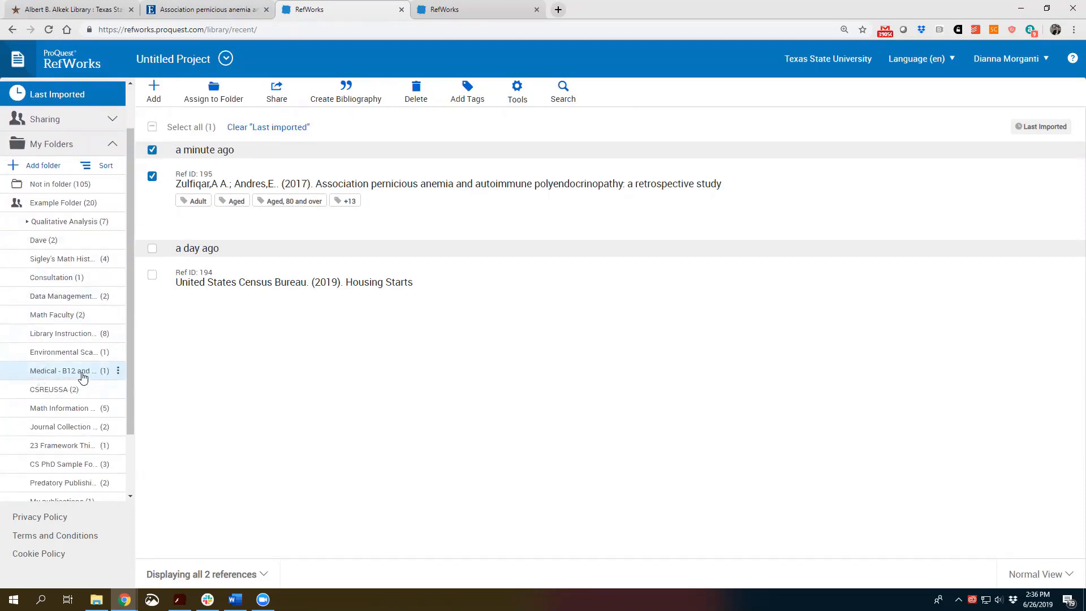
{"action": "left_click", "coordinate": [223, 101]}
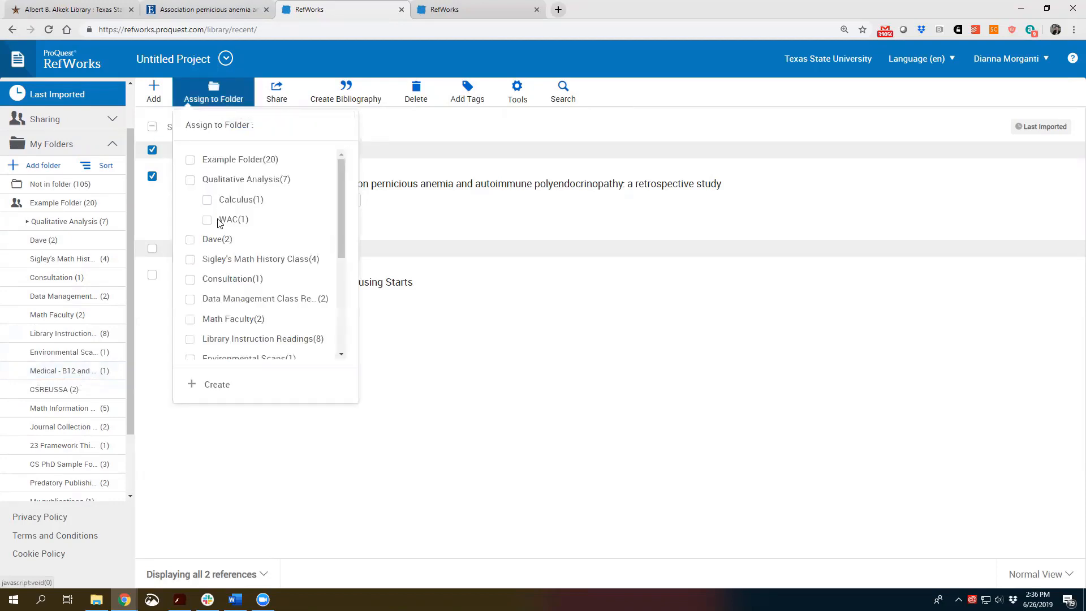
{"action": "scroll", "coordinate": [207, 238], "scroll_direction": "down", "scroll_amount": 3}
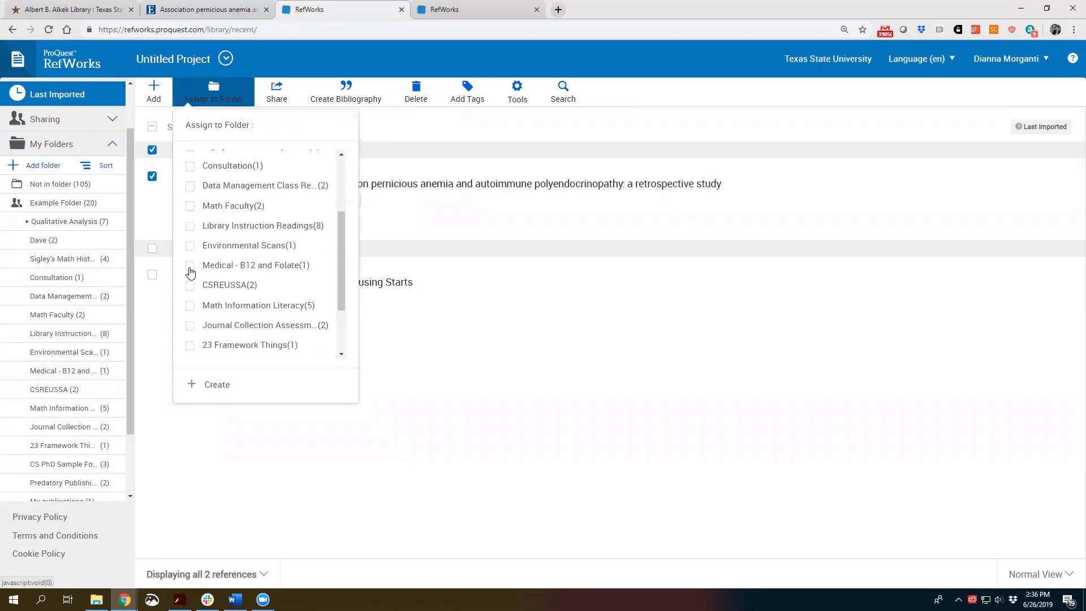
{"action": "left_click", "coordinate": [190, 268]}
{"action": "left_click", "coordinate": [204, 386]}
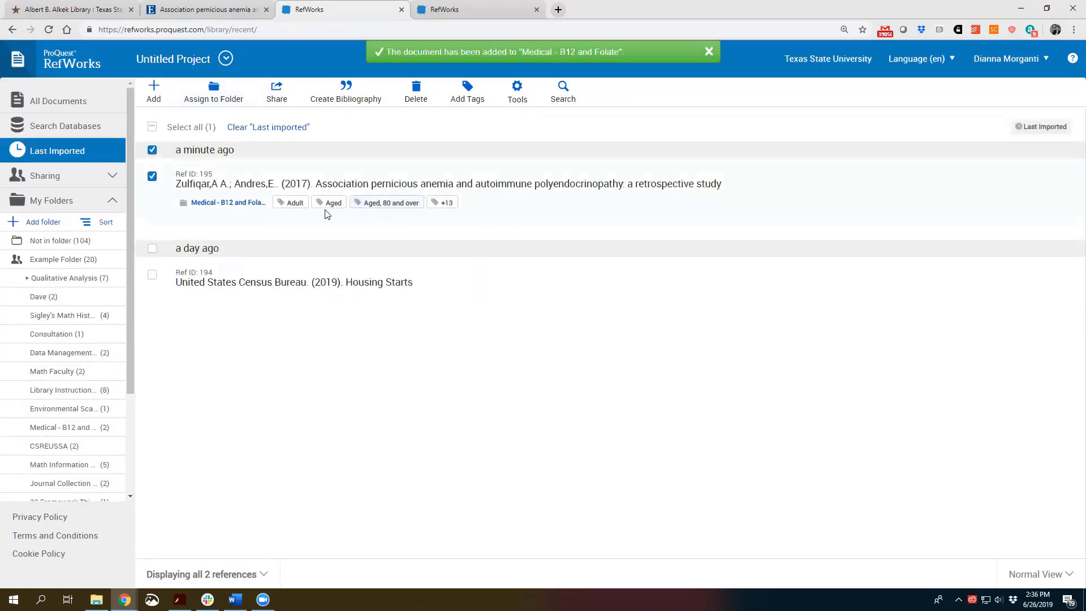
Step: Create a new tag "B12" and add it to the selected pernicious anemia reference
{"action": "key", "text": "ctrl+plus"}
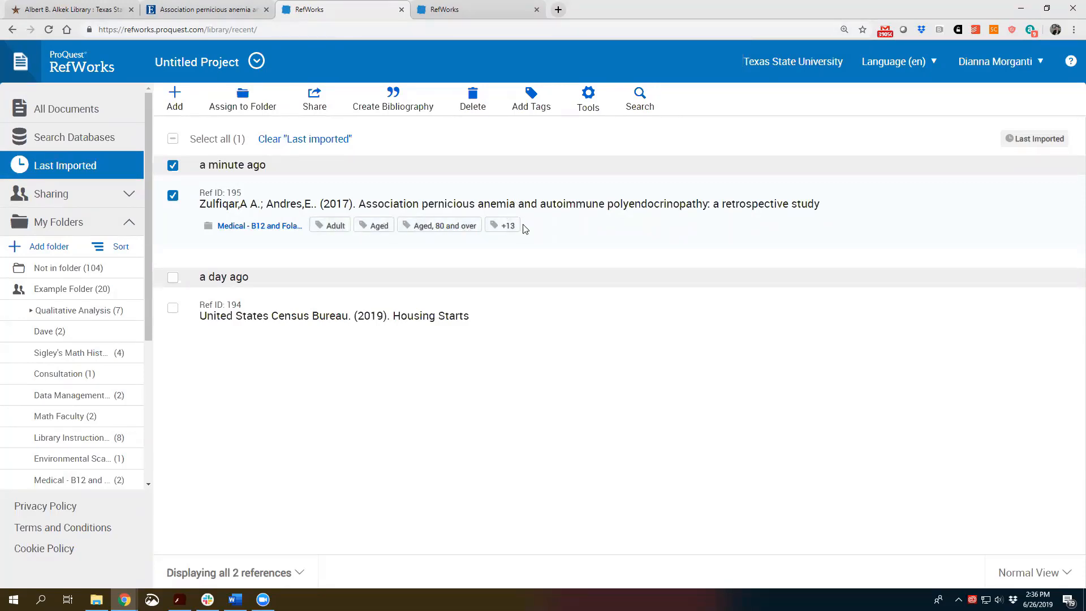
{"action": "left_click", "coordinate": [536, 104]}
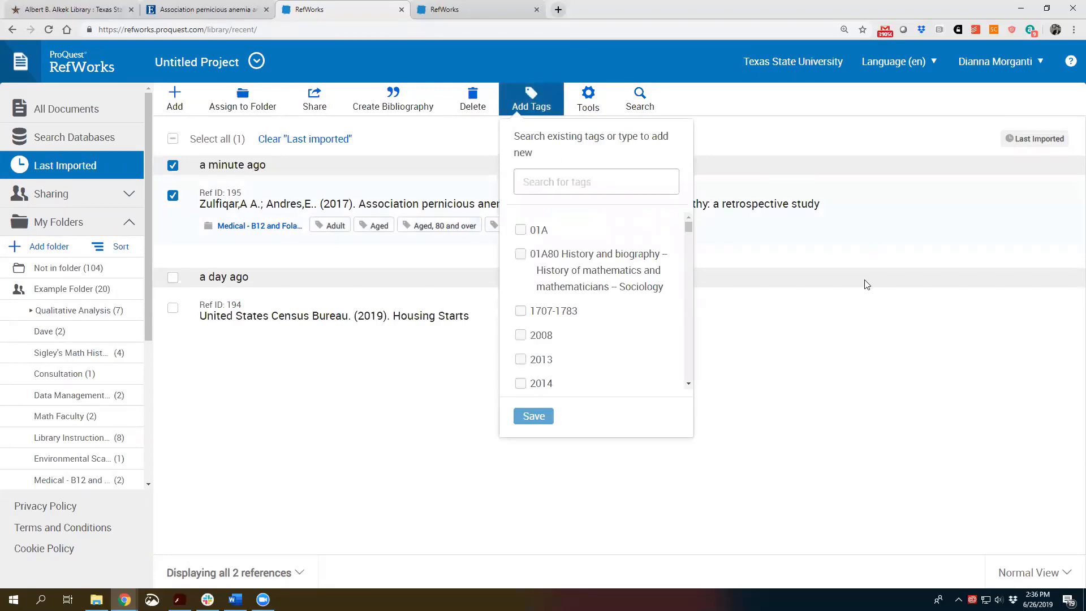
{"action": "scroll", "coordinate": [560, 310], "scroll_direction": "down", "scroll_amount": 2}
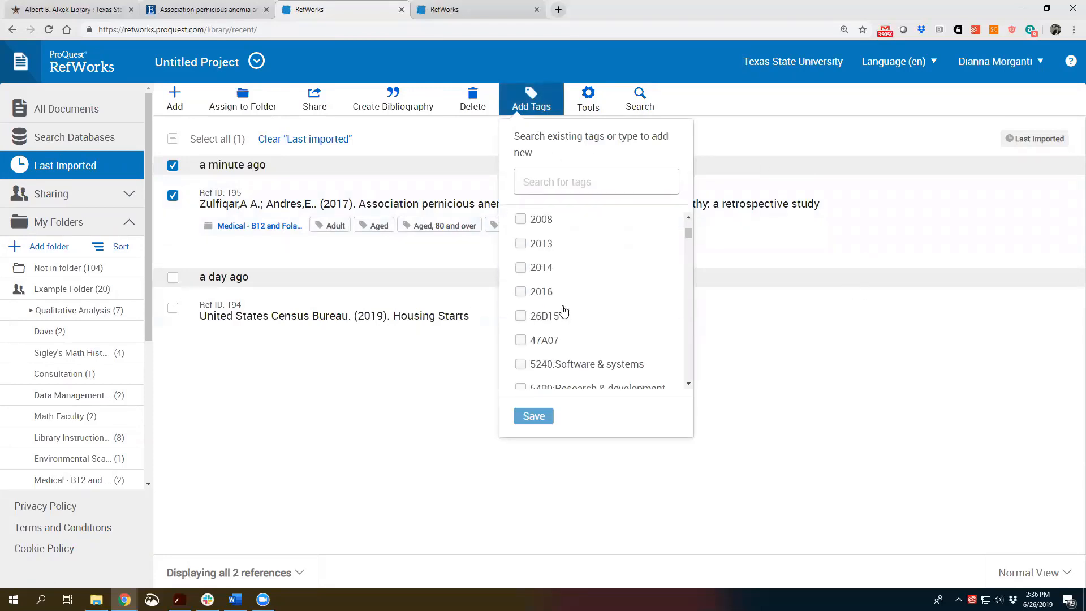
{"action": "scroll", "coordinate": [560, 310], "scroll_direction": "up", "scroll_amount": 2}
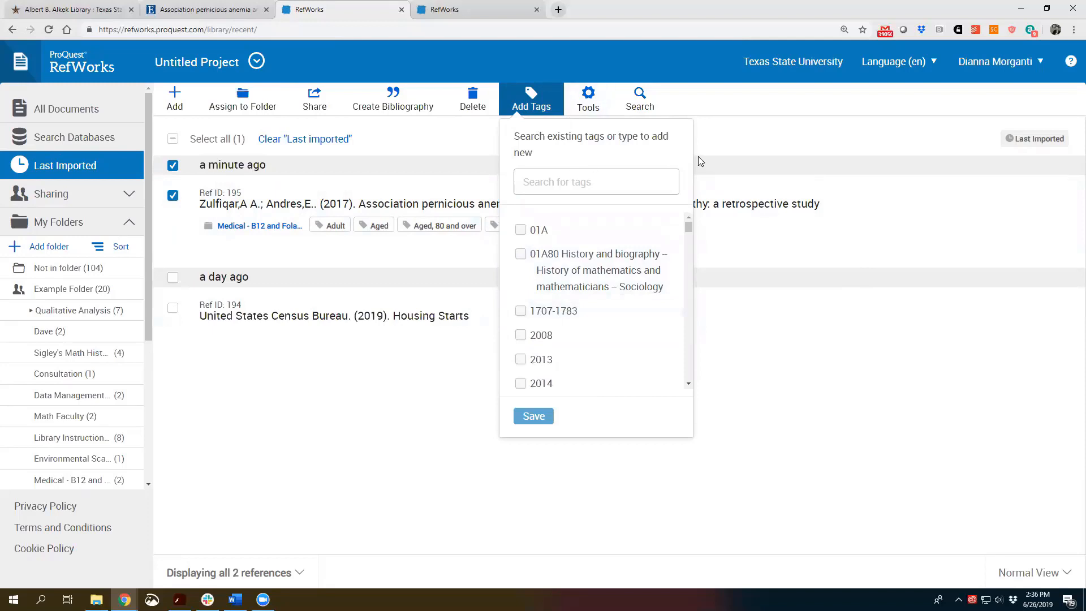
{"action": "left_click", "coordinate": [572, 177]}
{"action": "type", "text": "a"}
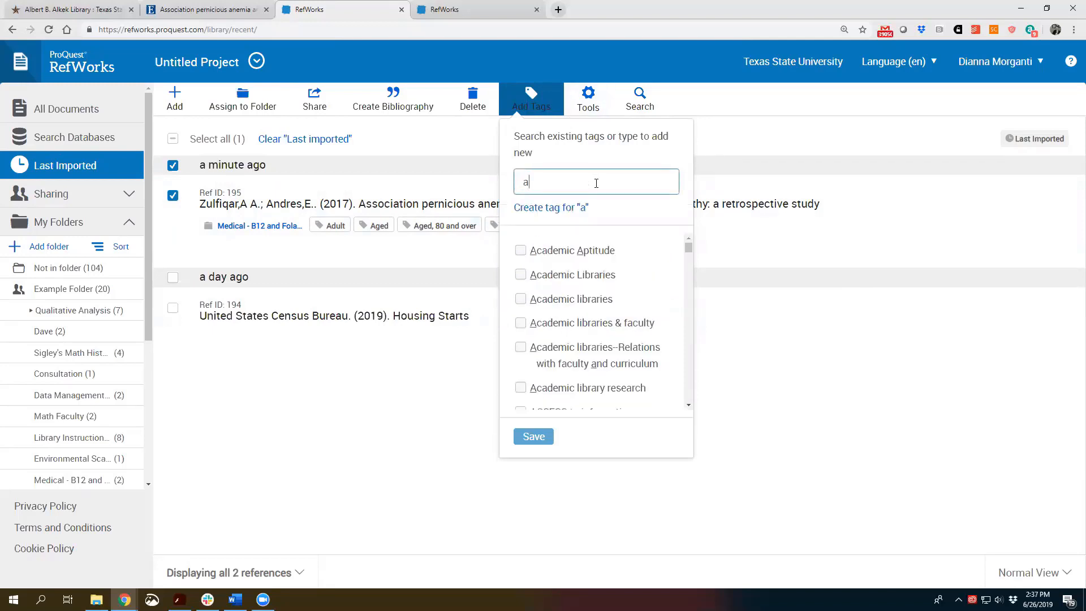
{"action": "key", "text": "BackSpace"}
{"action": "type", "text": "B12"}
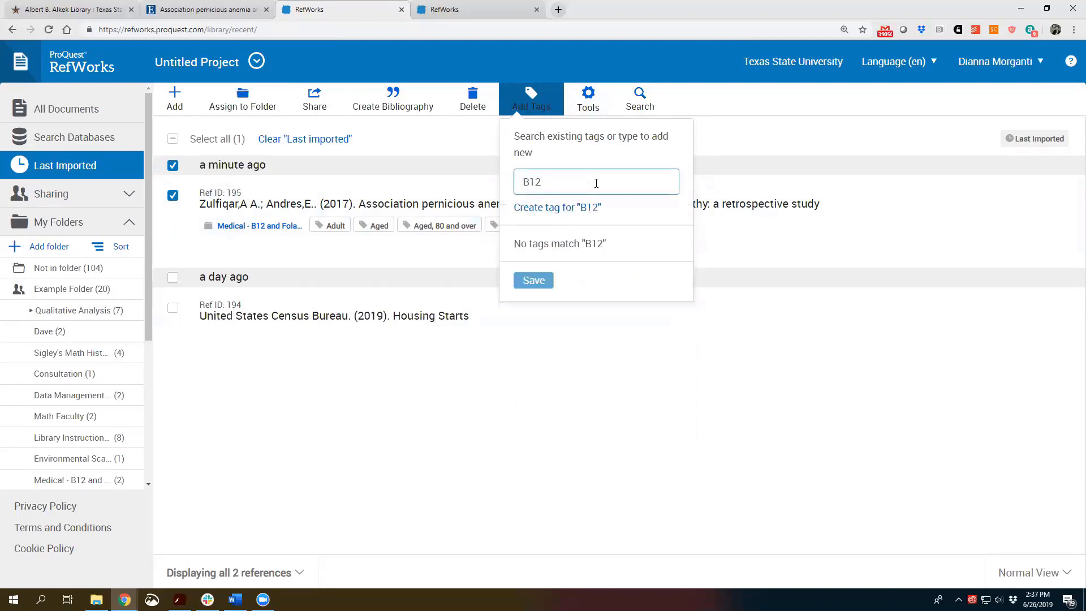
{"action": "left_click", "coordinate": [577, 210]}
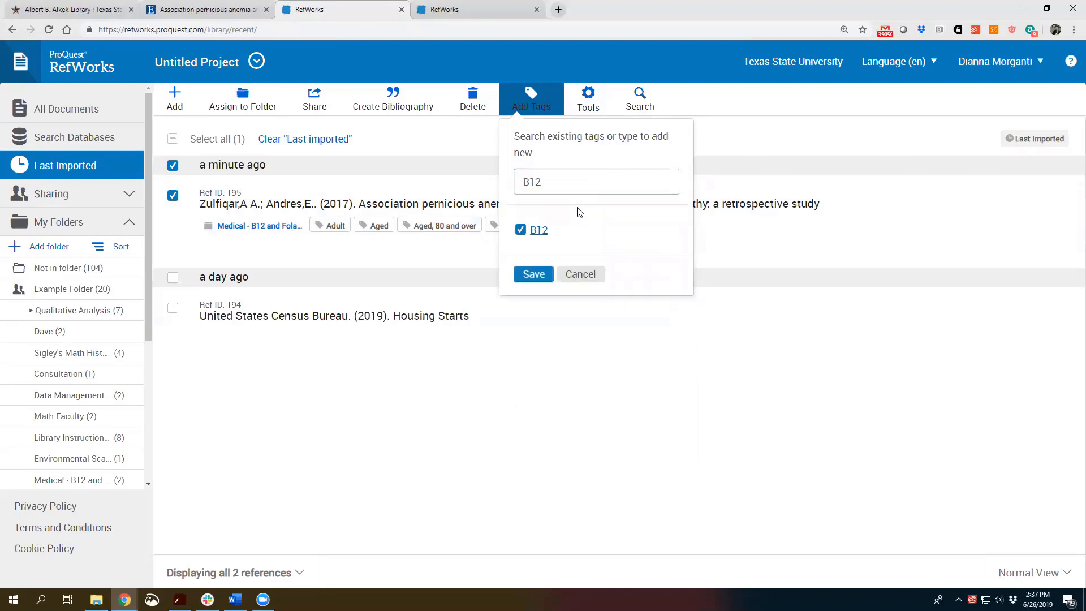
{"action": "left_click", "coordinate": [534, 275]}
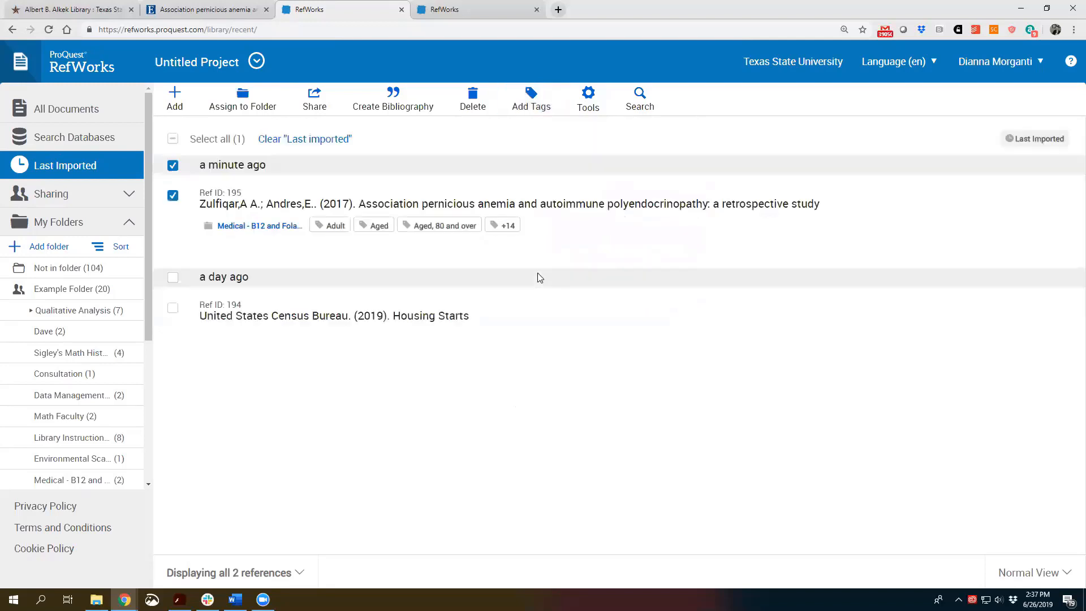
Step: Examine the imported pernicious anemia reference's details, from its tags and publication fields through to its notes
{"action": "left_click", "coordinate": [501, 226]}
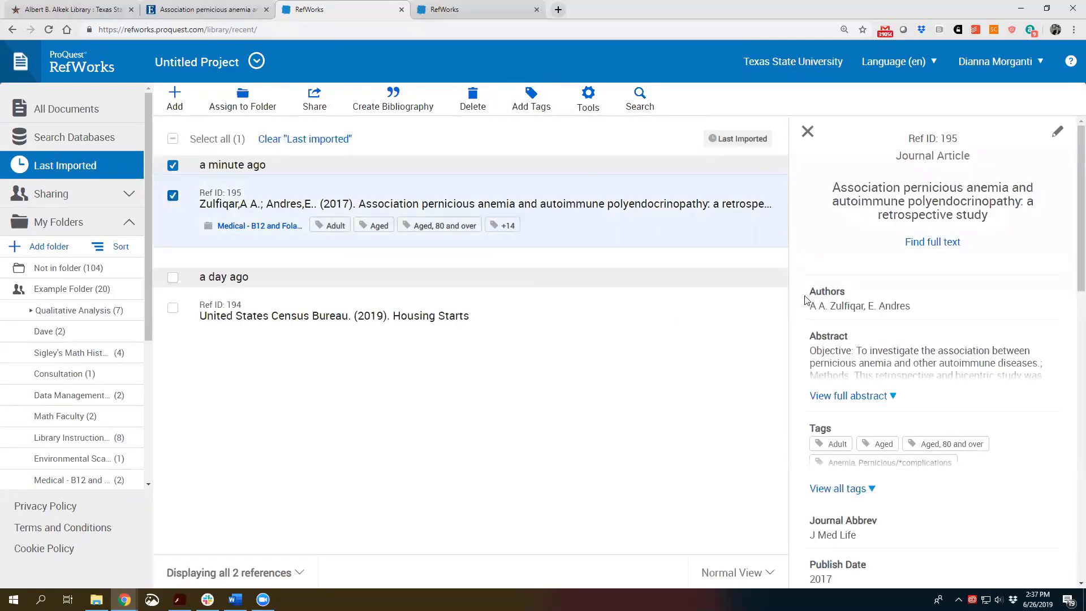
{"action": "left_click", "coordinate": [648, 331]}
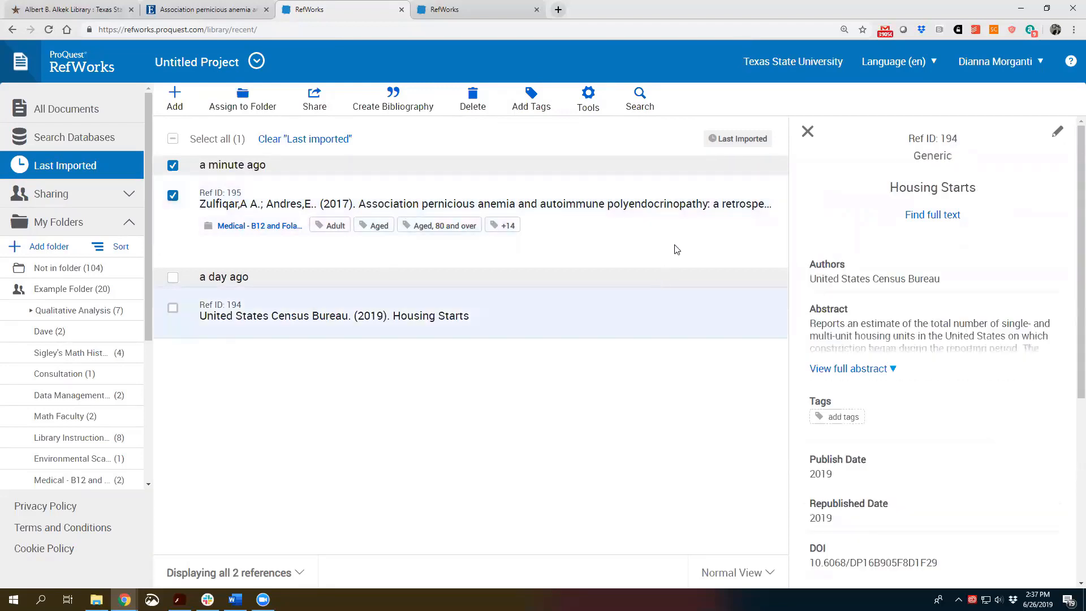
{"action": "left_click", "coordinate": [685, 225]}
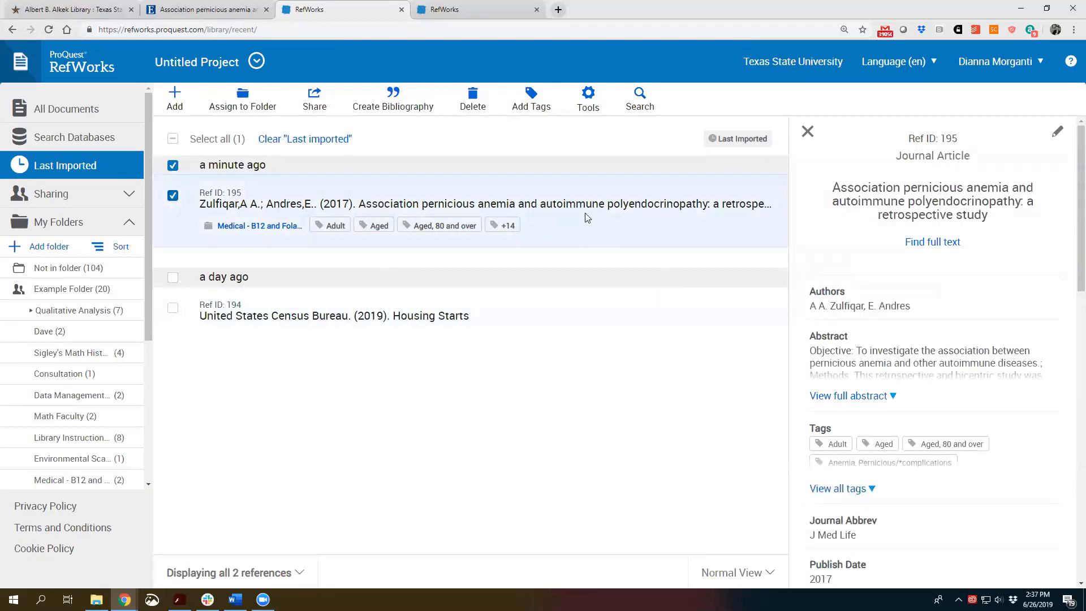
{"action": "left_click", "coordinate": [808, 132]}
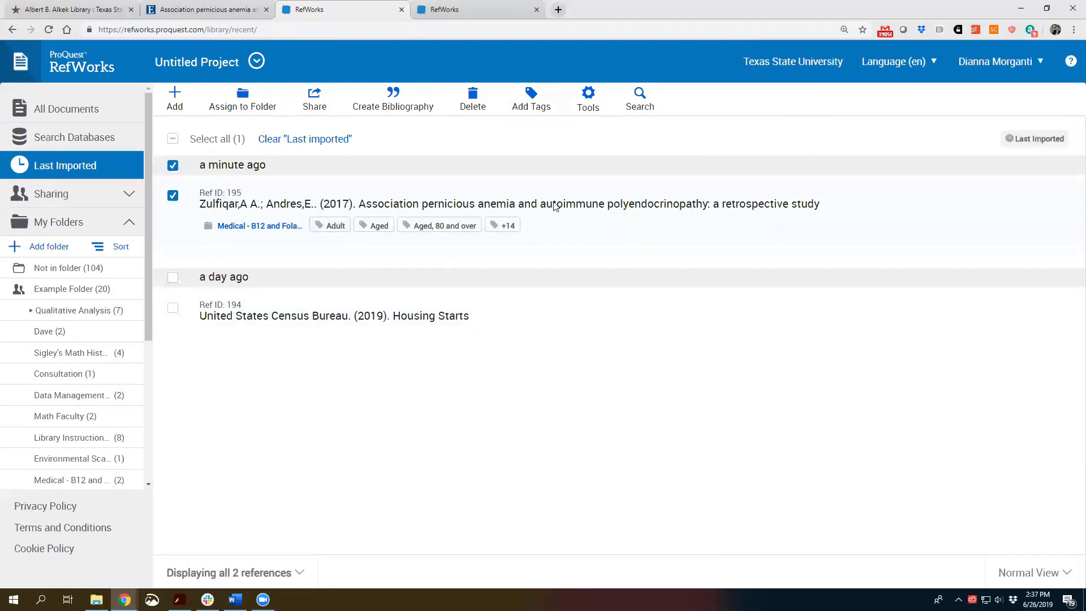
{"action": "left_click", "coordinate": [715, 214]}
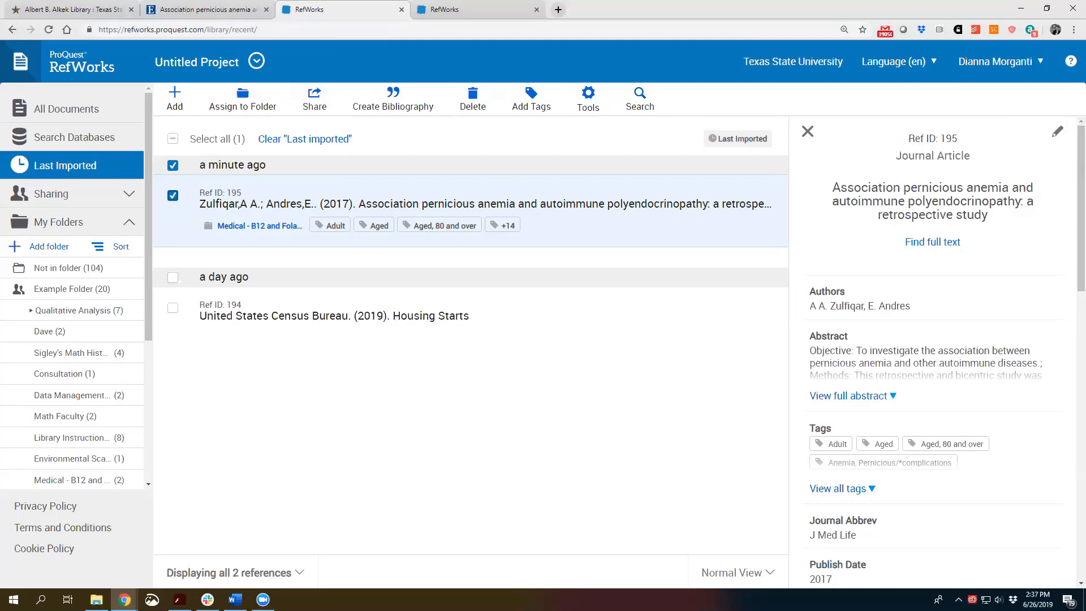
{"action": "scroll", "coordinate": [1002, 275], "scroll_direction": "down", "scroll_amount": 5}
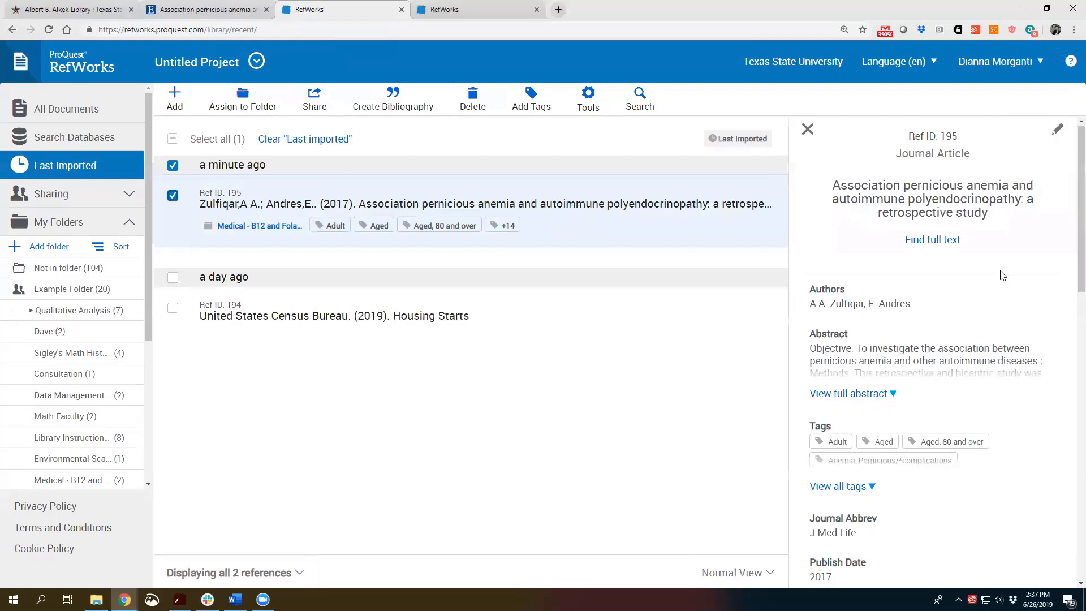
{"action": "scroll", "coordinate": [1003, 276], "scroll_direction": "down", "scroll_amount": 1}
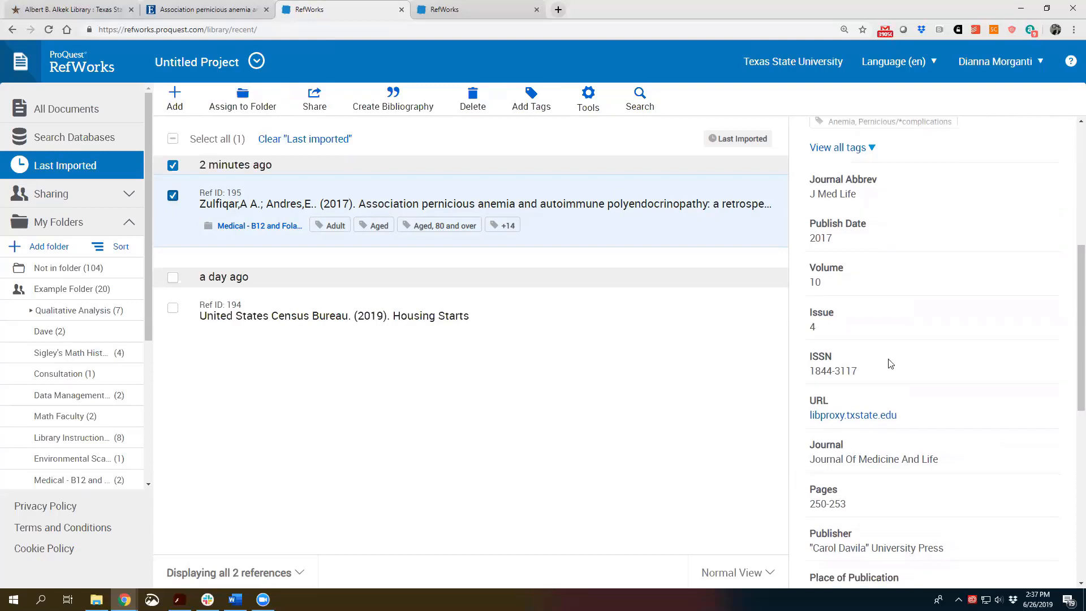
{"action": "scroll", "coordinate": [882, 365], "scroll_direction": "down", "scroll_amount": 3}
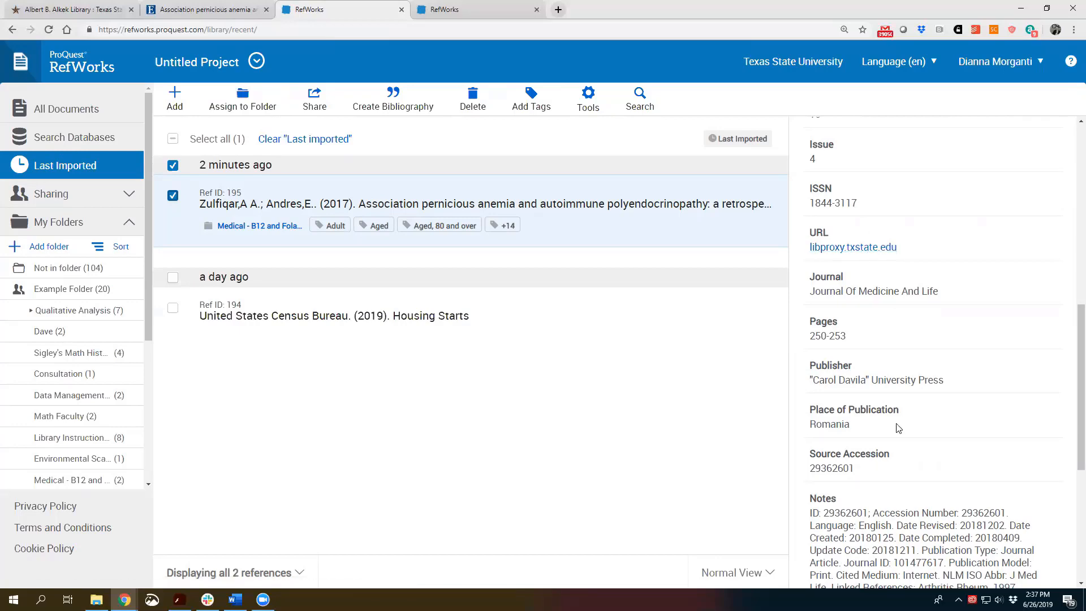
{"action": "scroll", "coordinate": [900, 424], "scroll_direction": "down", "scroll_amount": 5}
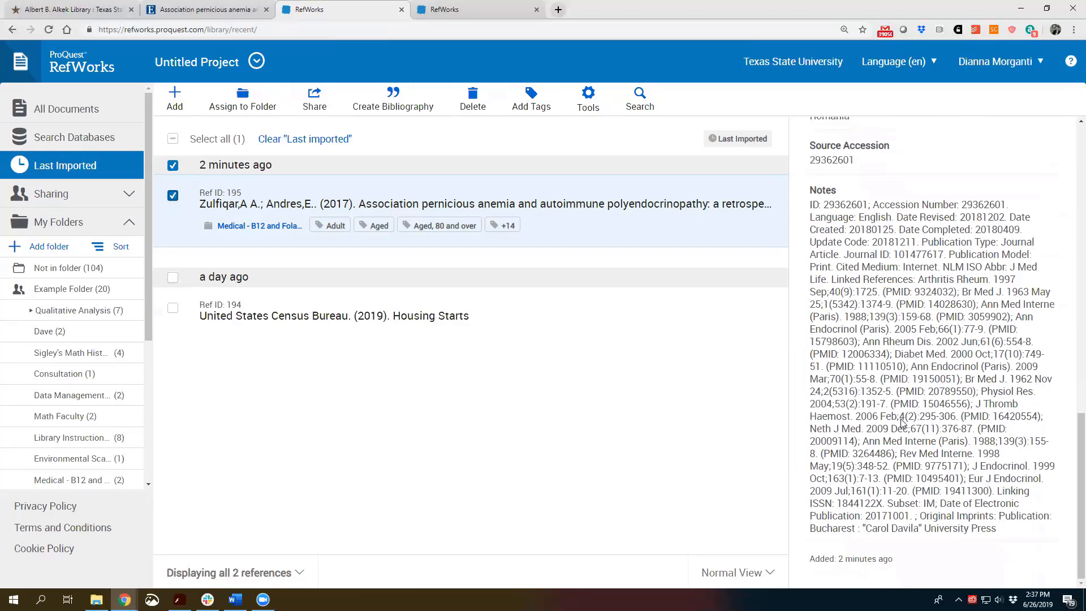
Step: Read the full abstract of the autoimmune polyendocrinopathy reference and open the search for all documents
{"action": "scroll", "coordinate": [901, 424], "scroll_direction": "up", "scroll_amount": 8}
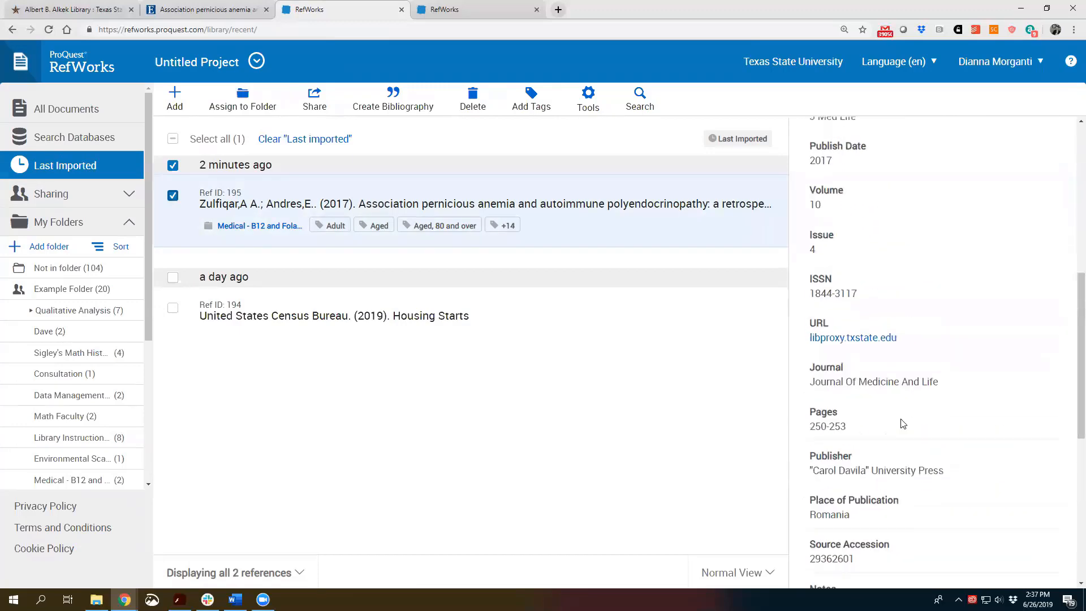
{"action": "scroll", "coordinate": [892, 423], "scroll_direction": "up", "scroll_amount": 2}
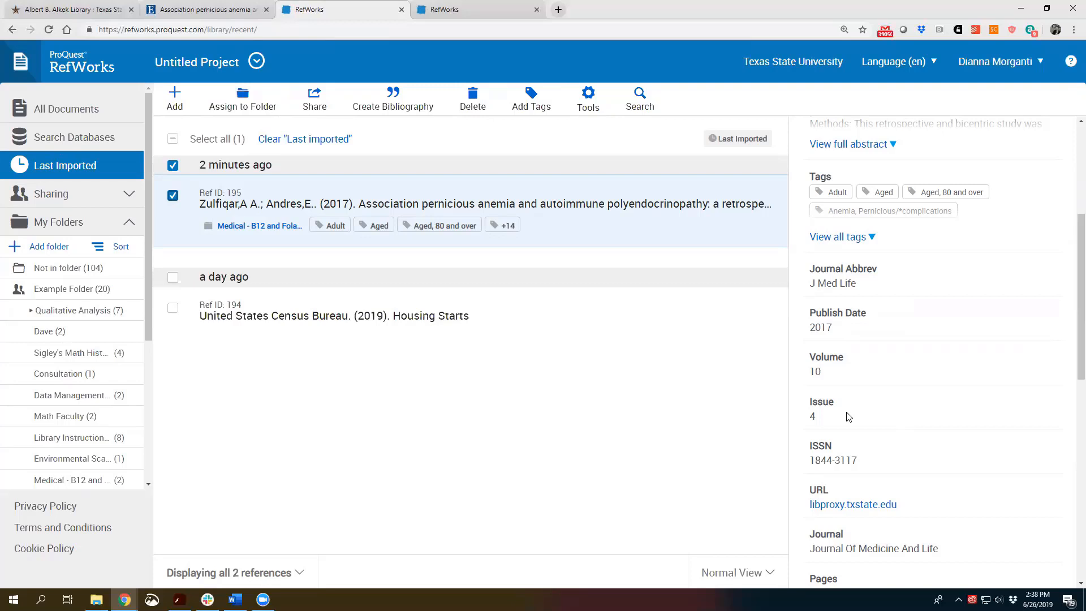
{"action": "scroll", "coordinate": [852, 416], "scroll_direction": "up", "scroll_amount": 4}
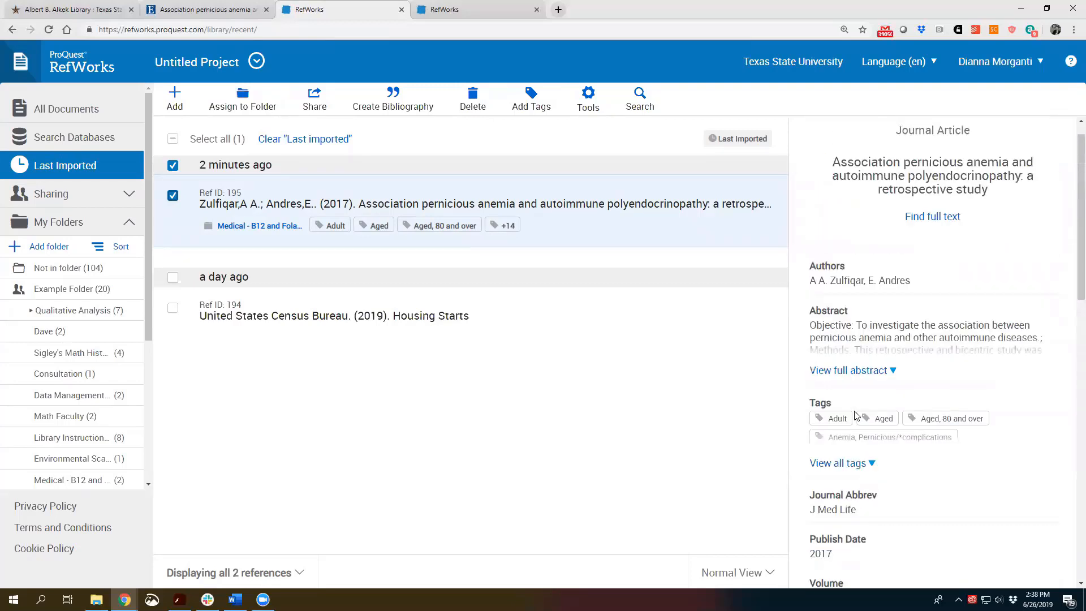
{"action": "left_click", "coordinate": [887, 371]}
{"action": "scroll", "coordinate": [1055, 436], "scroll_direction": "down", "scroll_amount": 1}
{"action": "scroll", "coordinate": [1055, 436], "scroll_direction": "down", "scroll_amount": 5}
{"action": "scroll", "coordinate": [989, 436], "scroll_direction": "up", "scroll_amount": 4}
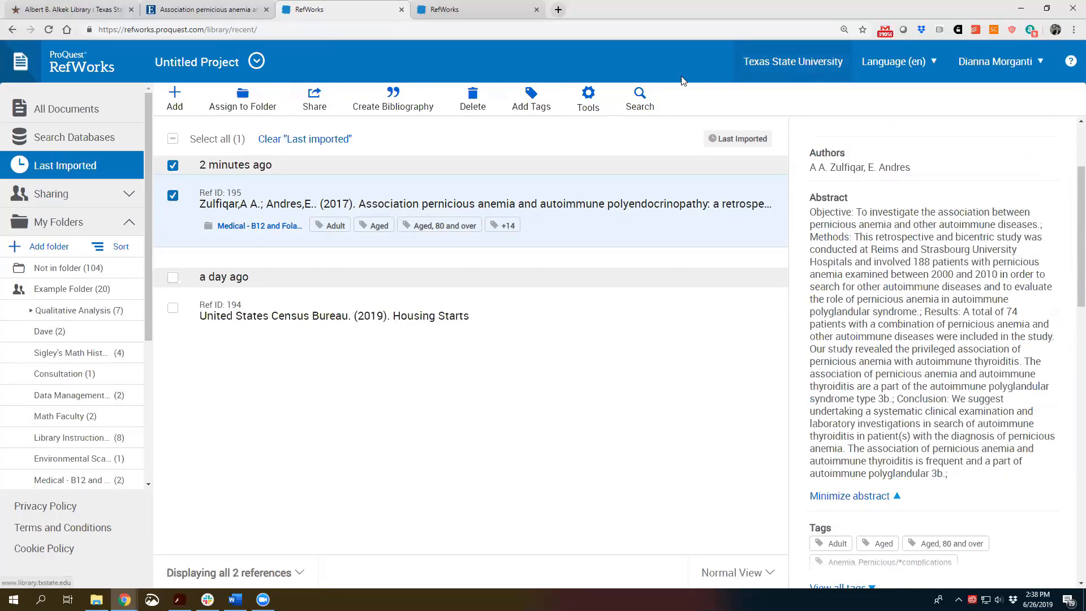
{"action": "left_click", "coordinate": [642, 97]}
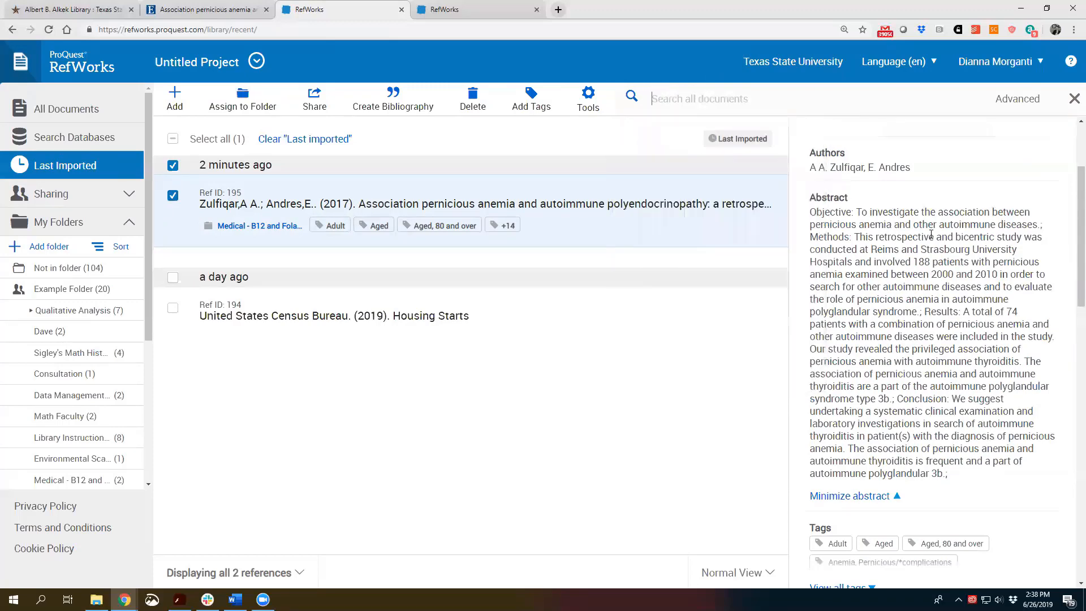
{"action": "scroll", "coordinate": [894, 158], "scroll_direction": "up", "scroll_amount": 3}
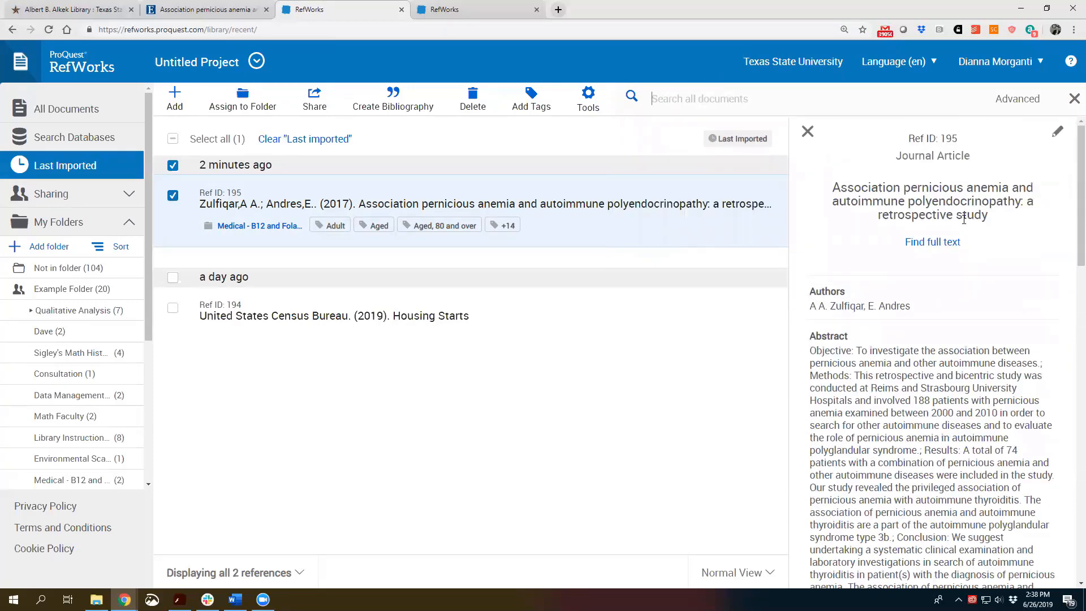
{"action": "left_click", "coordinate": [1059, 132]}
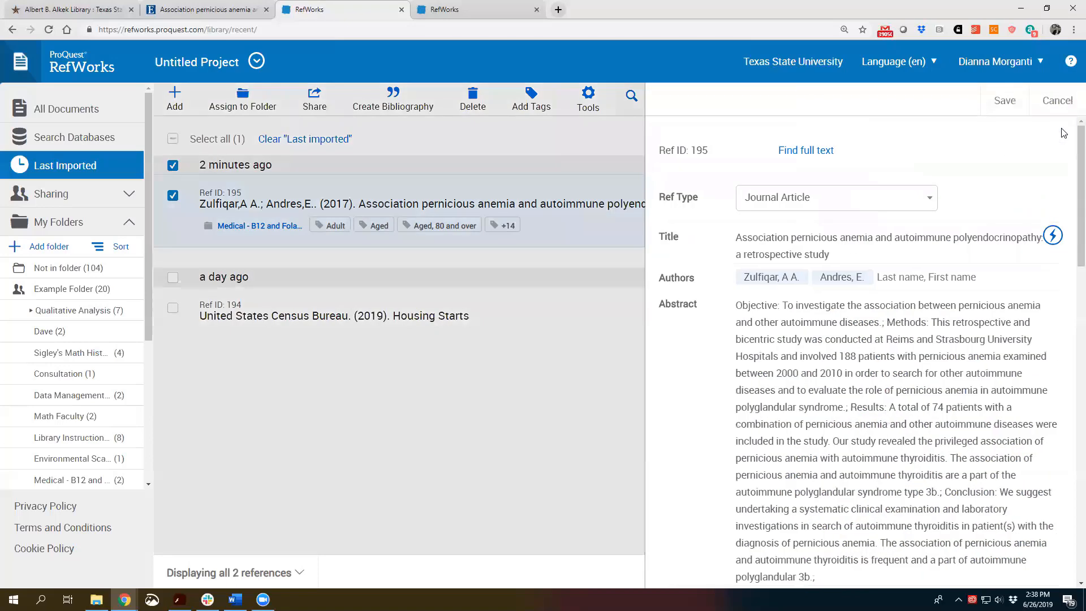
{"action": "left_click", "coordinate": [801, 277]}
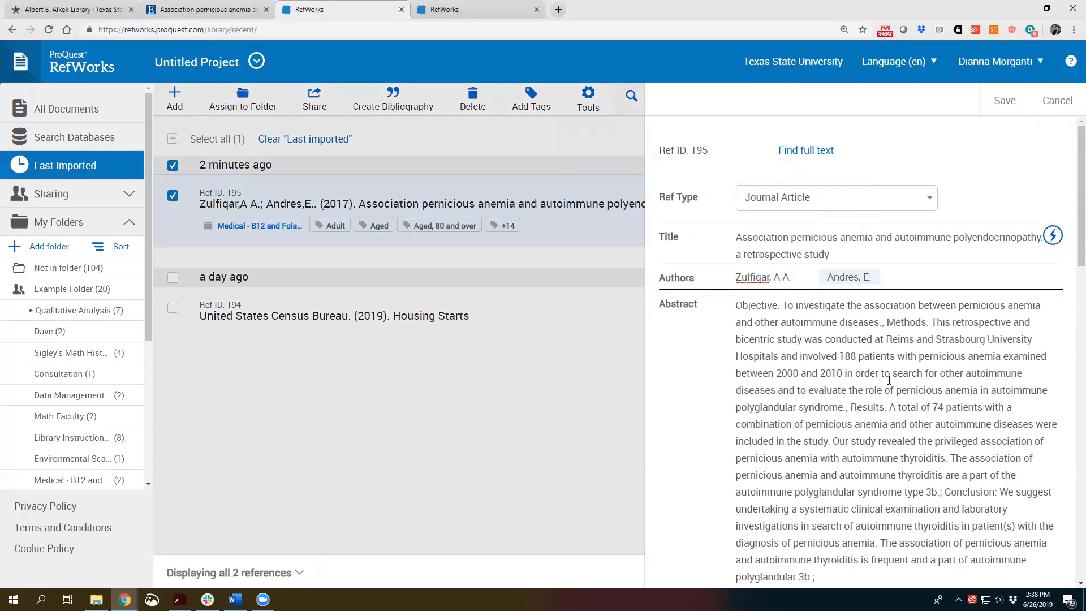
{"action": "left_click", "coordinate": [1056, 102]}
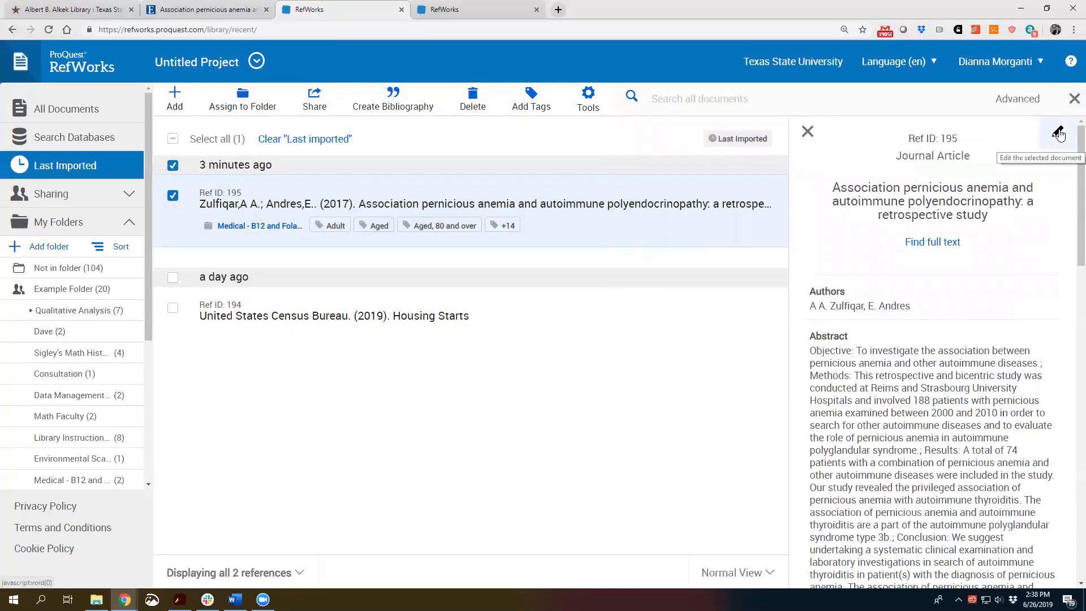
Step: Edit the autoimmune polyendocrinopathy reference, open its first author entry, and save the record
{"action": "left_click", "coordinate": [1056, 130]}
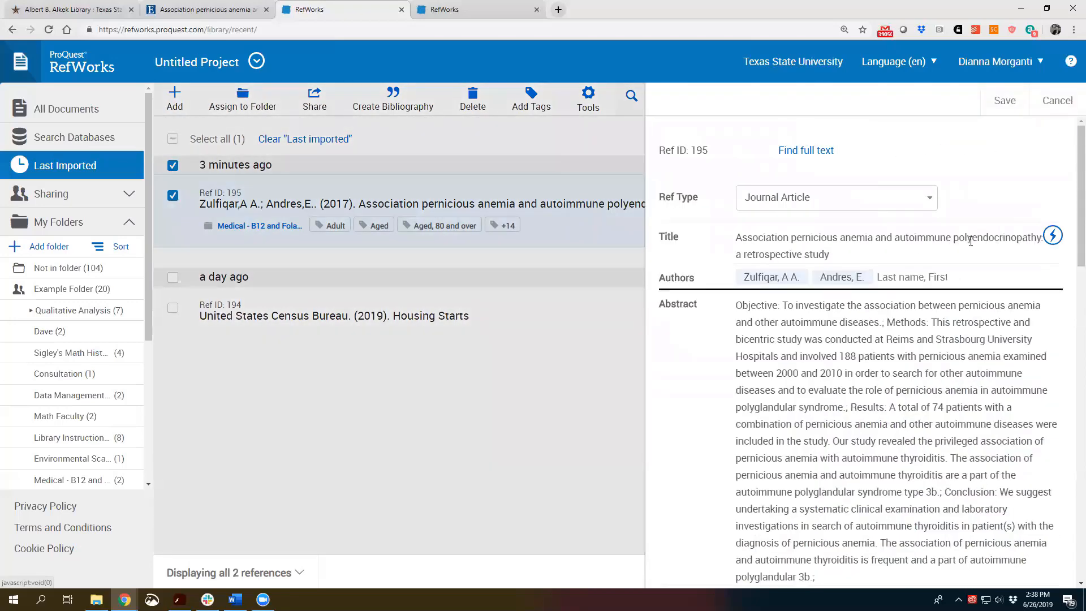
{"action": "left_click", "coordinate": [804, 275]}
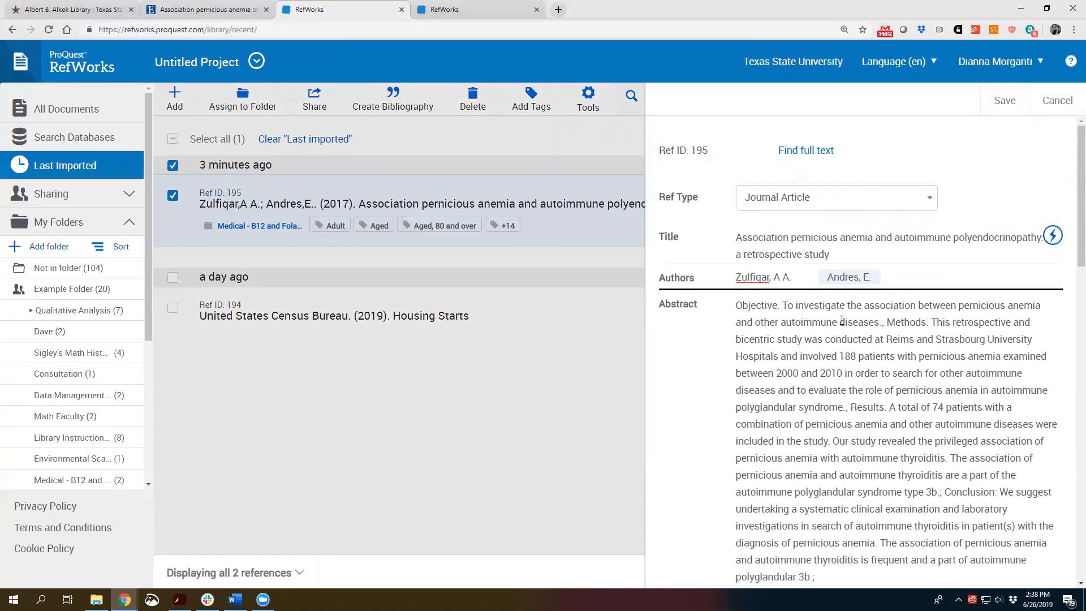
{"action": "left_click", "coordinate": [1004, 100]}
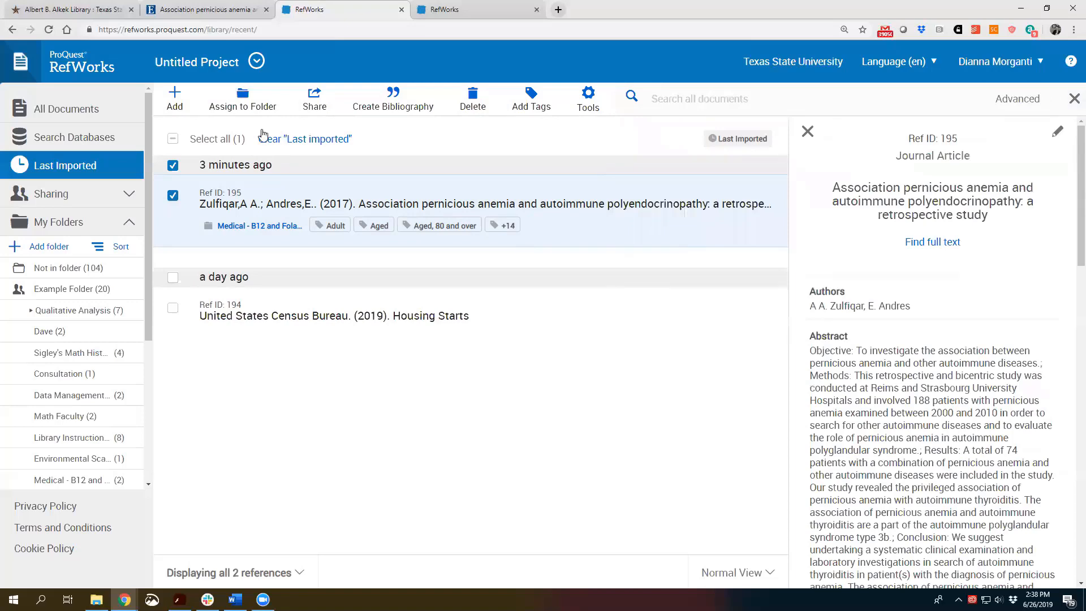
Step: Return to the database's pernicious anemia results and add the thalassemic patient and cryptogenic cirrhosis articles to the folder
{"action": "left_click", "coordinate": [241, 7]}
{"action": "scroll", "coordinate": [590, 278], "scroll_direction": "up", "scroll_amount": 3}
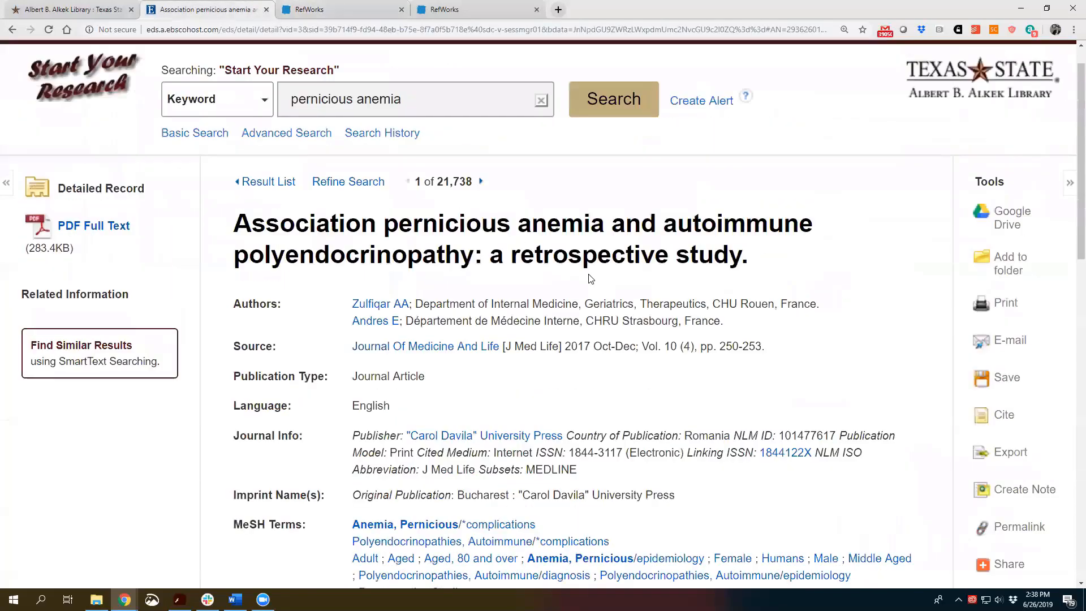
{"action": "left_click", "coordinate": [12, 29]}
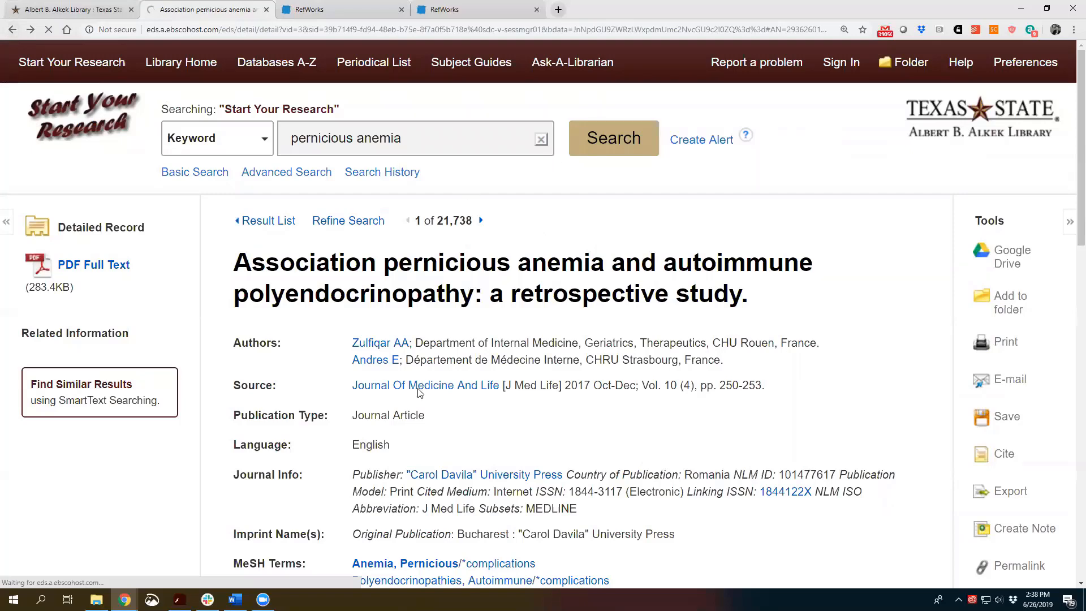
{"action": "scroll", "coordinate": [383, 451], "scroll_direction": "down", "scroll_amount": 3}
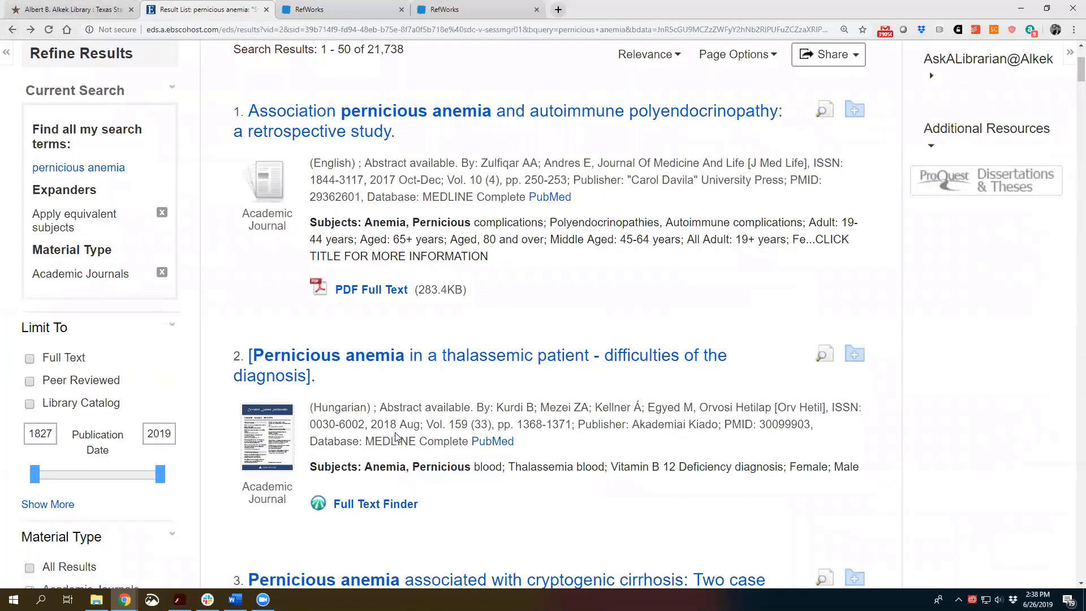
{"action": "left_click", "coordinate": [854, 355]}
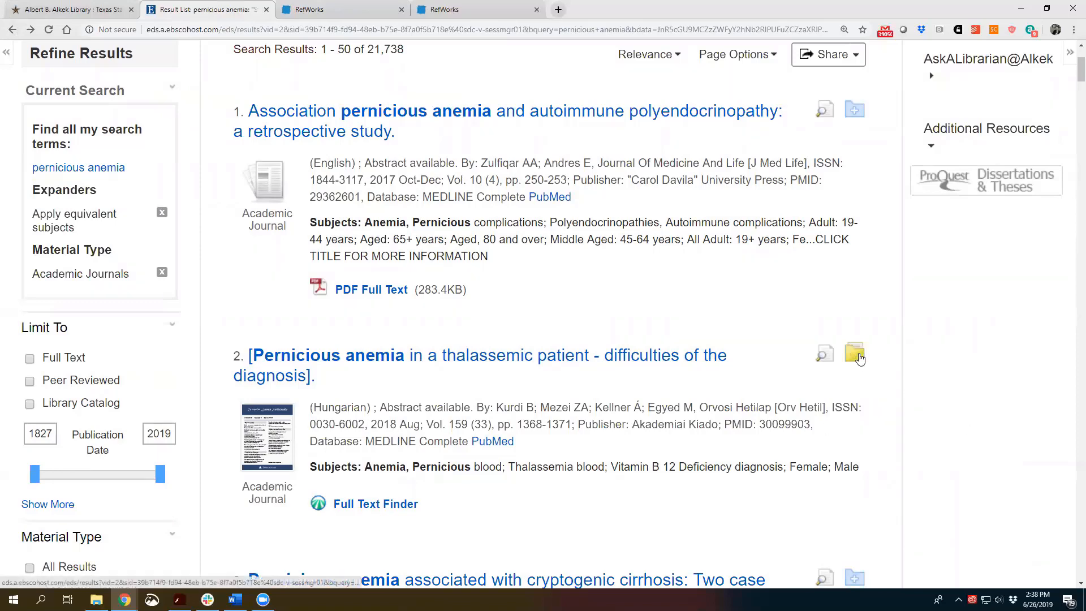
{"action": "scroll", "coordinate": [862, 408], "scroll_direction": "down", "scroll_amount": 2}
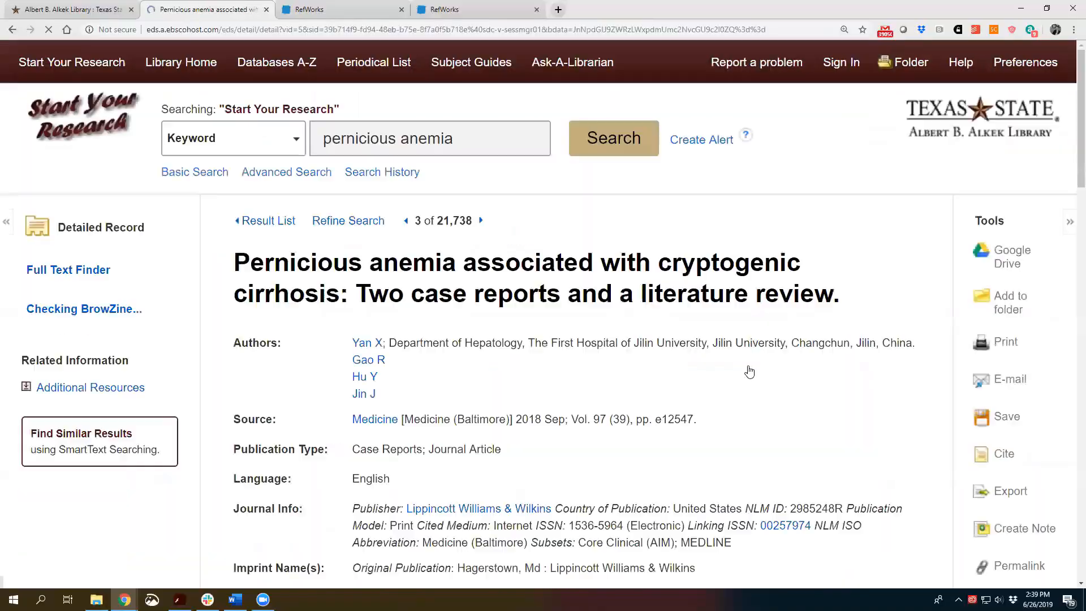
{"action": "left_click", "coordinate": [1009, 308]}
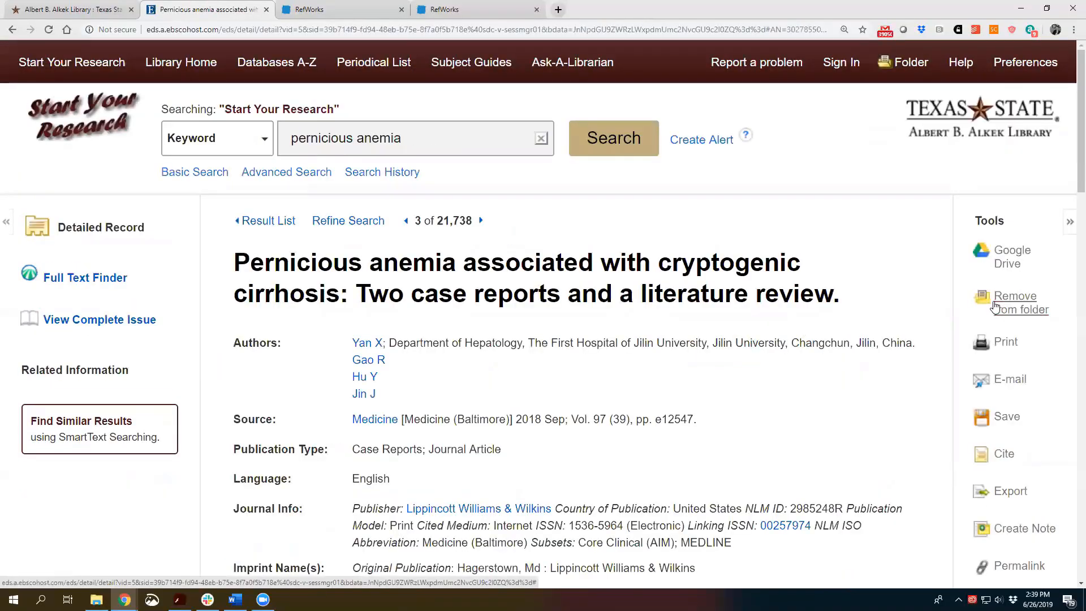
Step: Select all articles saved in the database folder and export them directly to the new RefWorks
{"action": "left_click", "coordinate": [903, 63]}
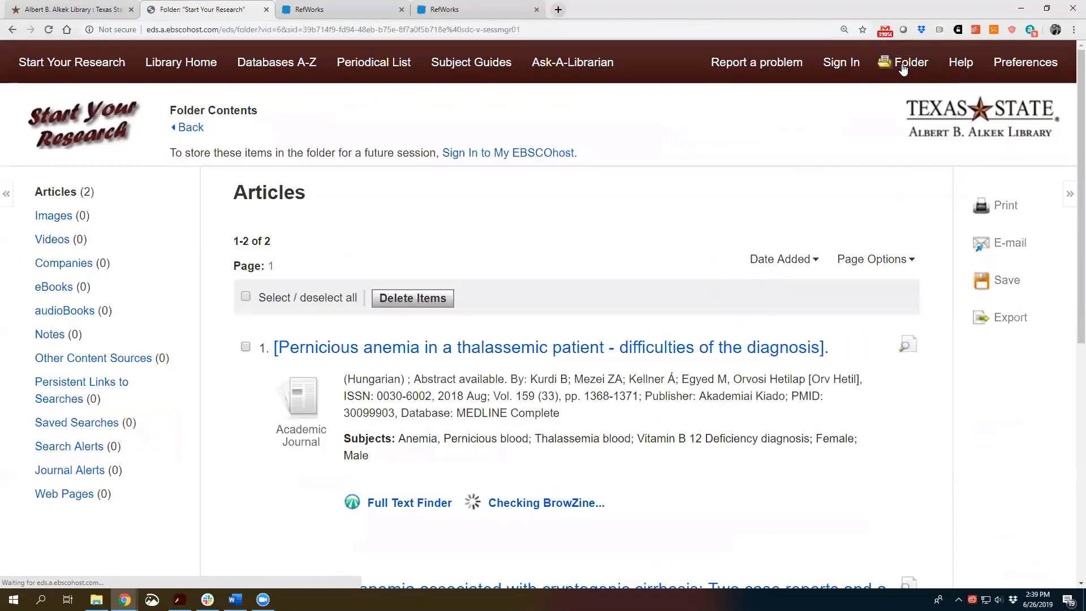
{"action": "scroll", "coordinate": [655, 258], "scroll_direction": "down", "scroll_amount": 5}
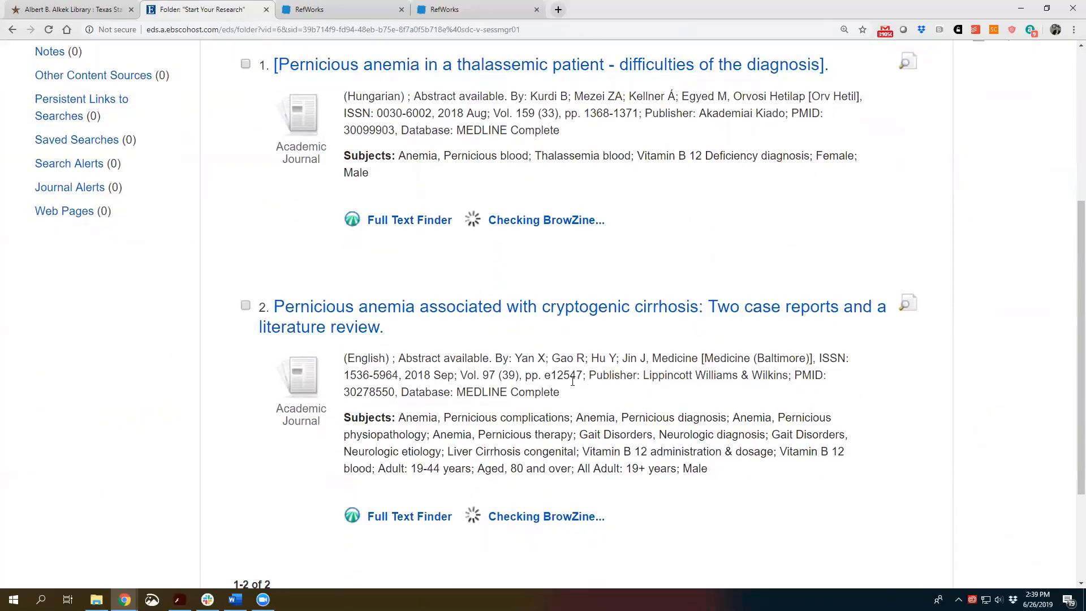
{"action": "scroll", "coordinate": [570, 385], "scroll_direction": "up", "scroll_amount": 3}
{"action": "scroll", "coordinate": [570, 386], "scroll_direction": "up", "scroll_amount": 2}
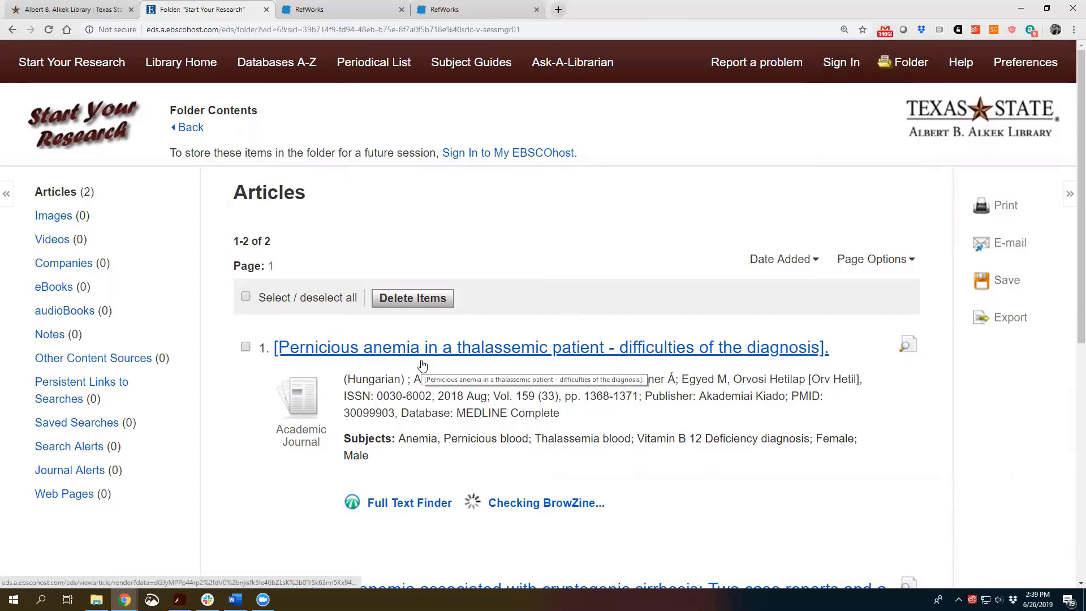
{"action": "scroll", "coordinate": [422, 363], "scroll_direction": "down", "scroll_amount": 4}
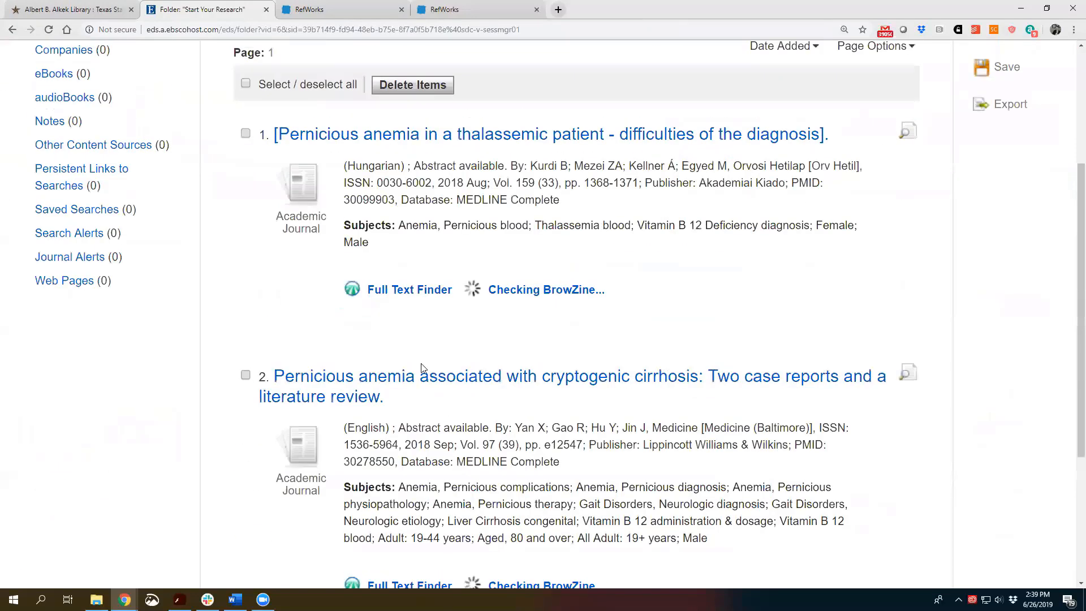
{"action": "scroll", "coordinate": [421, 367], "scroll_direction": "up", "scroll_amount": 3}
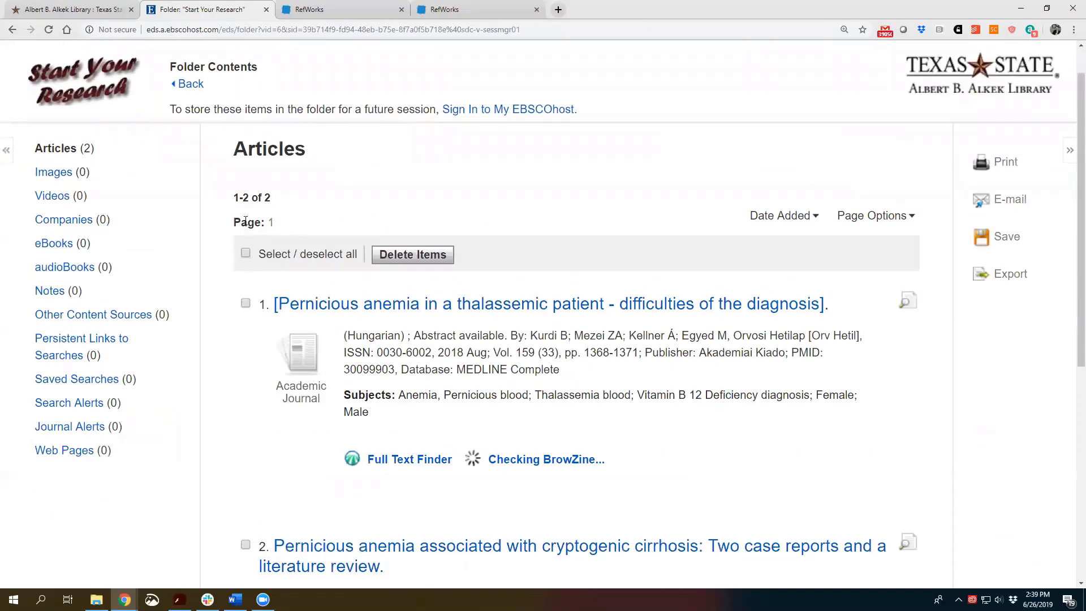
{"action": "left_click", "coordinate": [246, 254]}
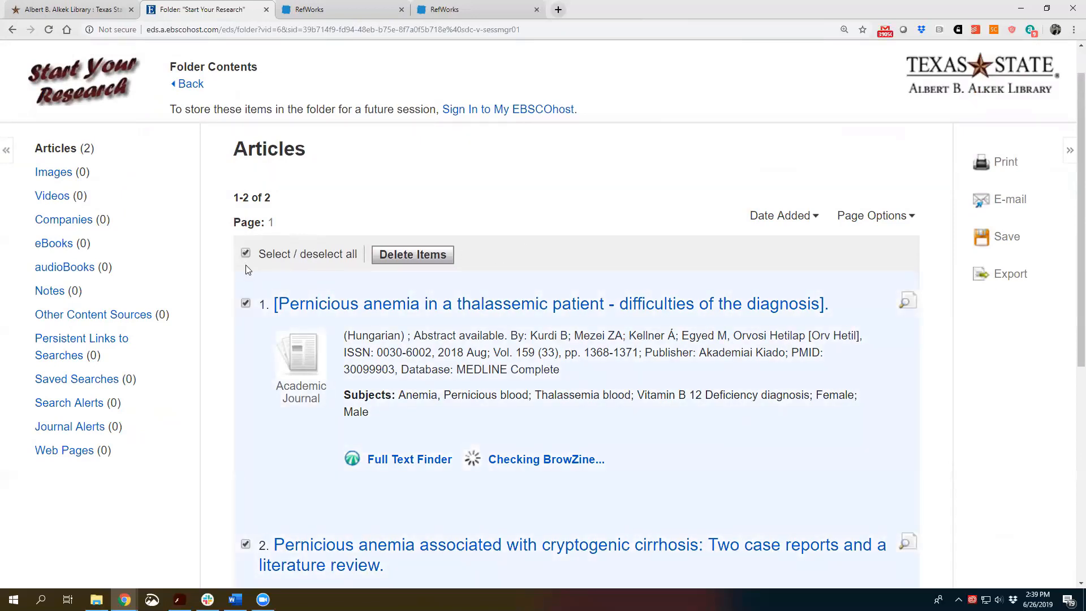
{"action": "left_click", "coordinate": [1011, 275]}
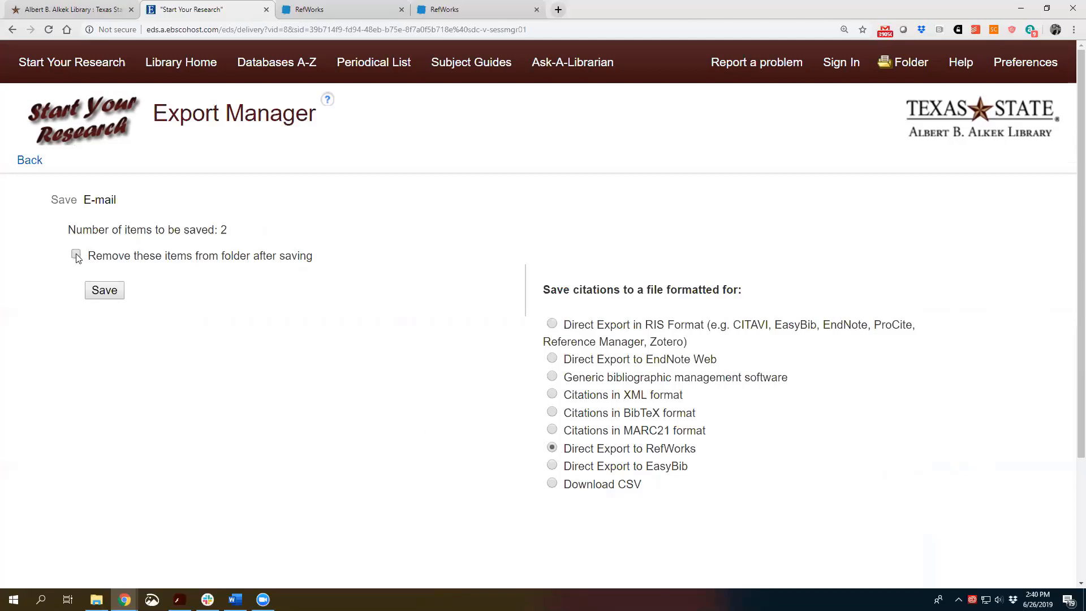
{"action": "left_click", "coordinate": [104, 290]}
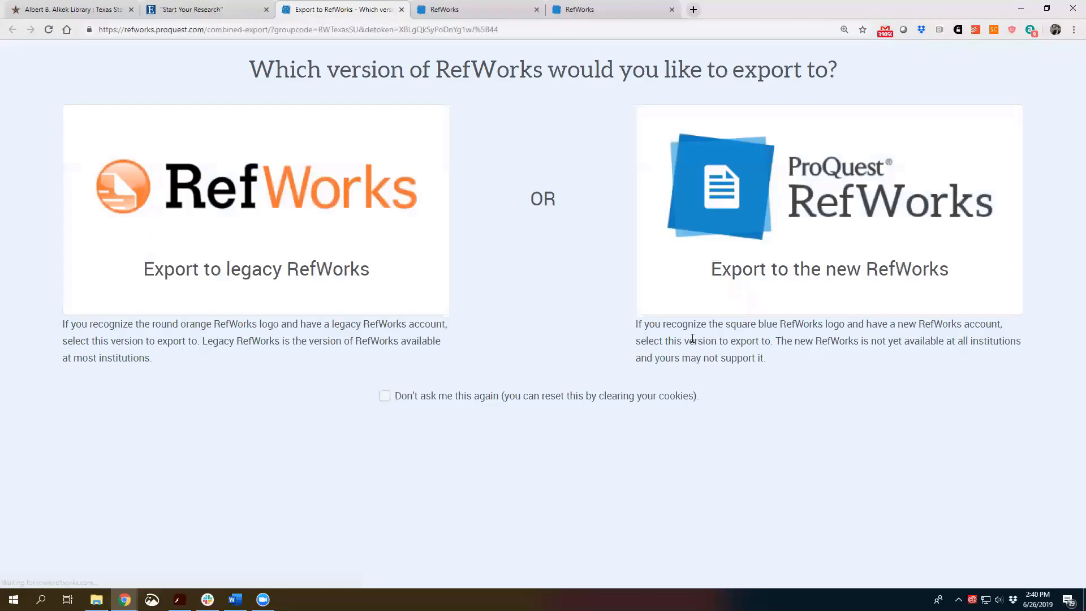
{"action": "left_click", "coordinate": [821, 224]}
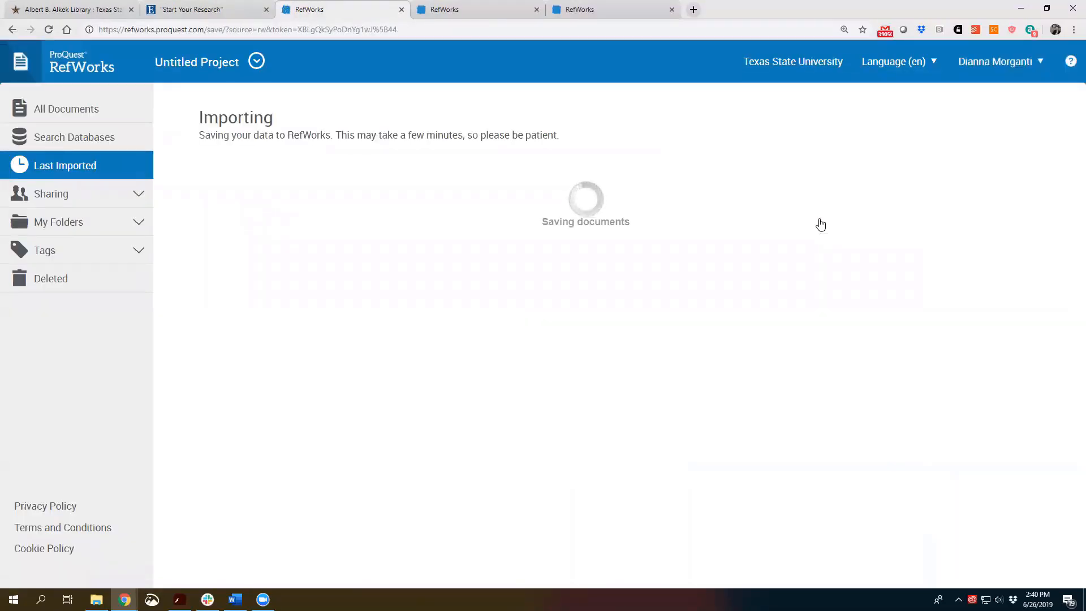
{"action": "left_click", "coordinate": [220, 180]}
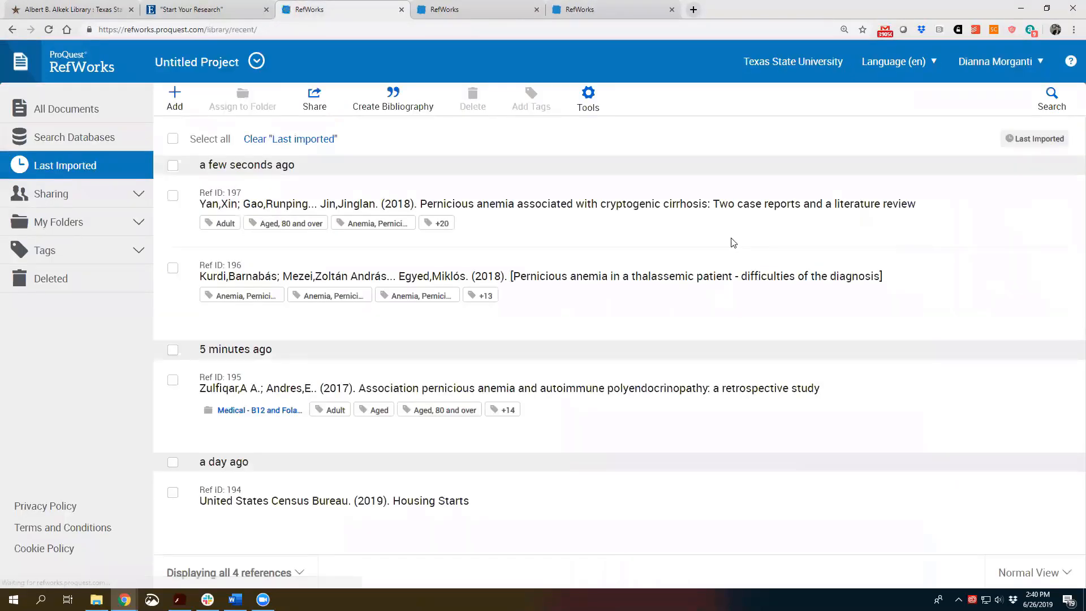
Step: Assign the newly imported cryptogenic cirrhosis and thalassemic patient references to the "Medical - B12 and Folate" folder
{"action": "left_click", "coordinate": [173, 195]}
{"action": "left_click", "coordinate": [173, 268]}
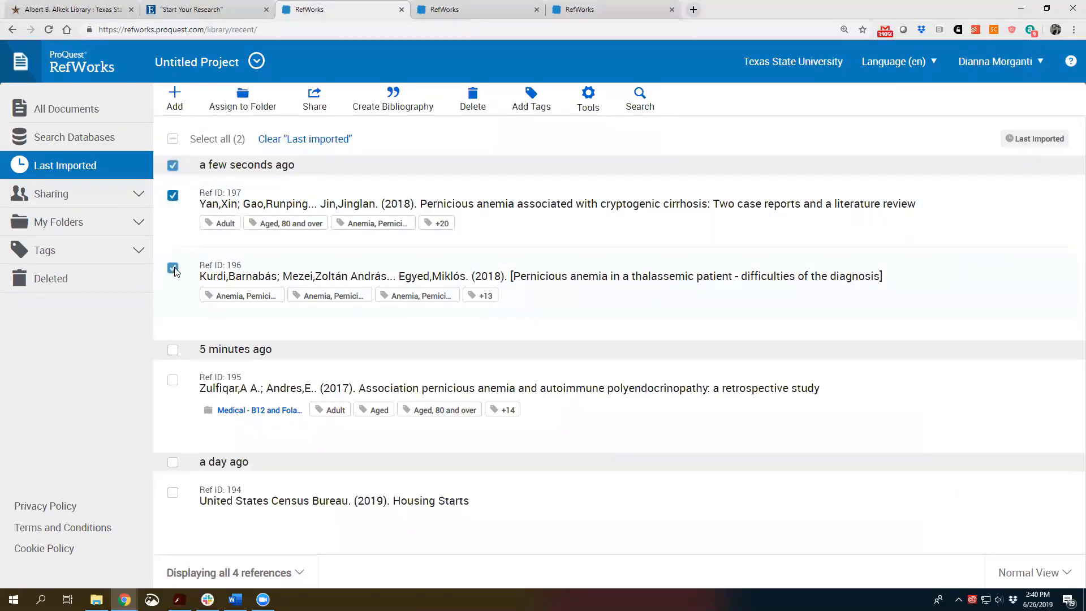
{"action": "left_click", "coordinate": [248, 100]}
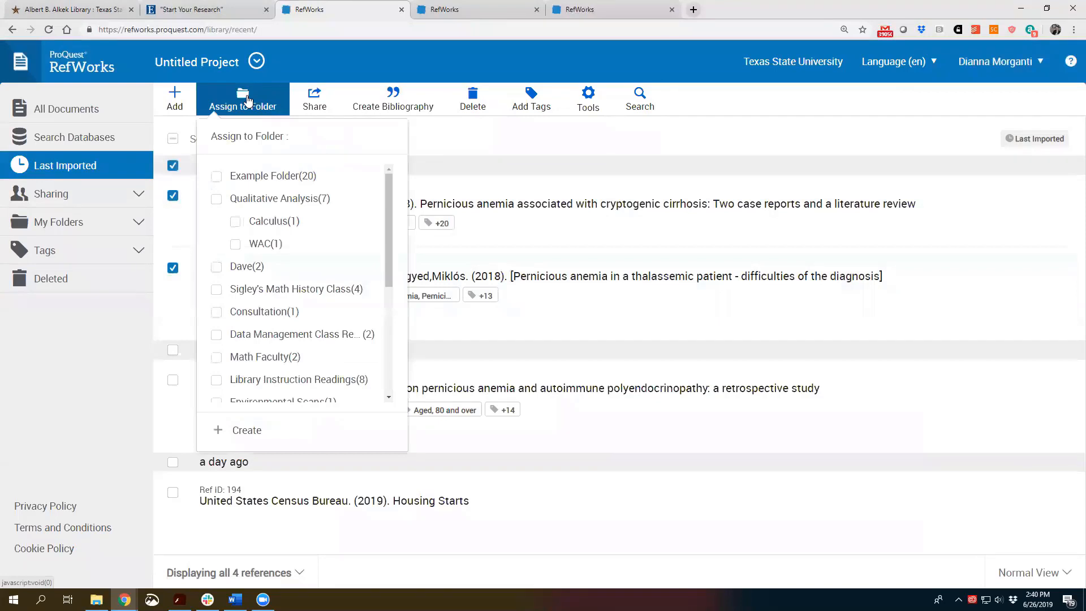
{"action": "scroll", "coordinate": [237, 243], "scroll_direction": "down", "scroll_amount": 3}
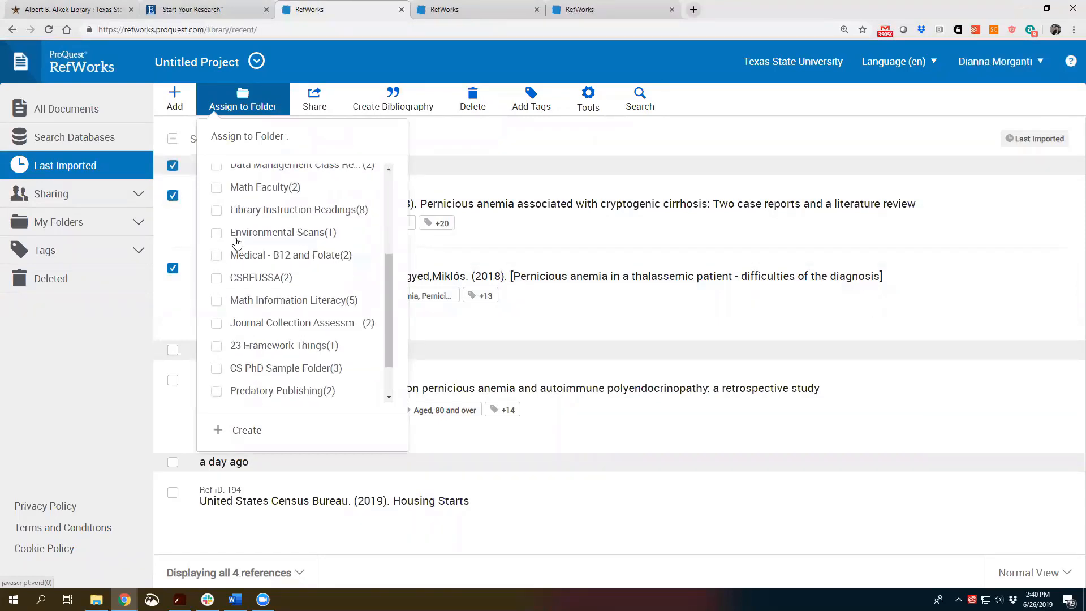
{"action": "scroll", "coordinate": [237, 243], "scroll_direction": "down", "scroll_amount": 1}
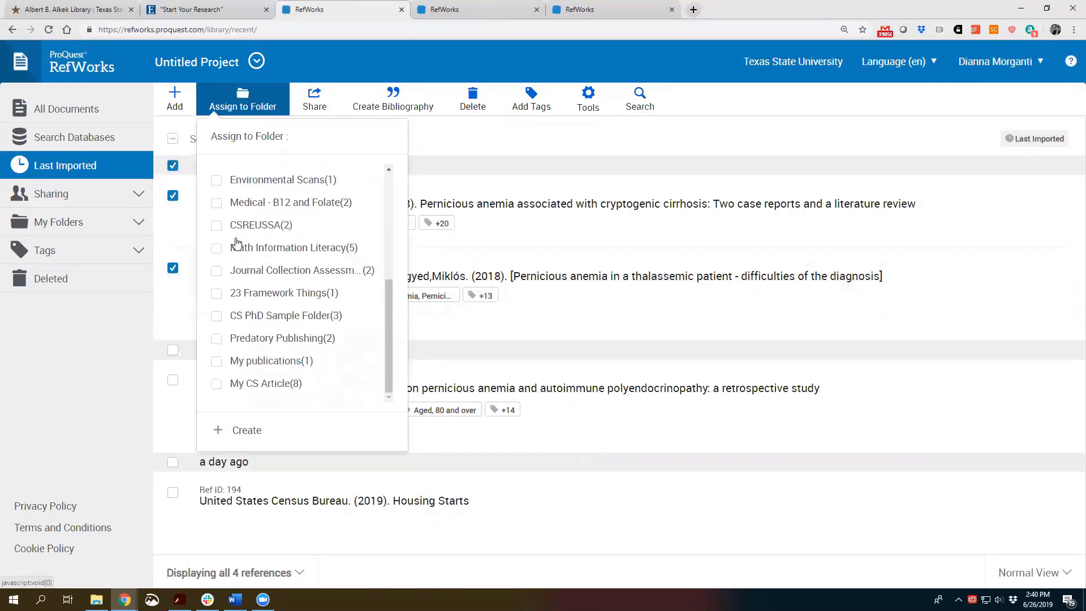
{"action": "left_click", "coordinate": [217, 204]}
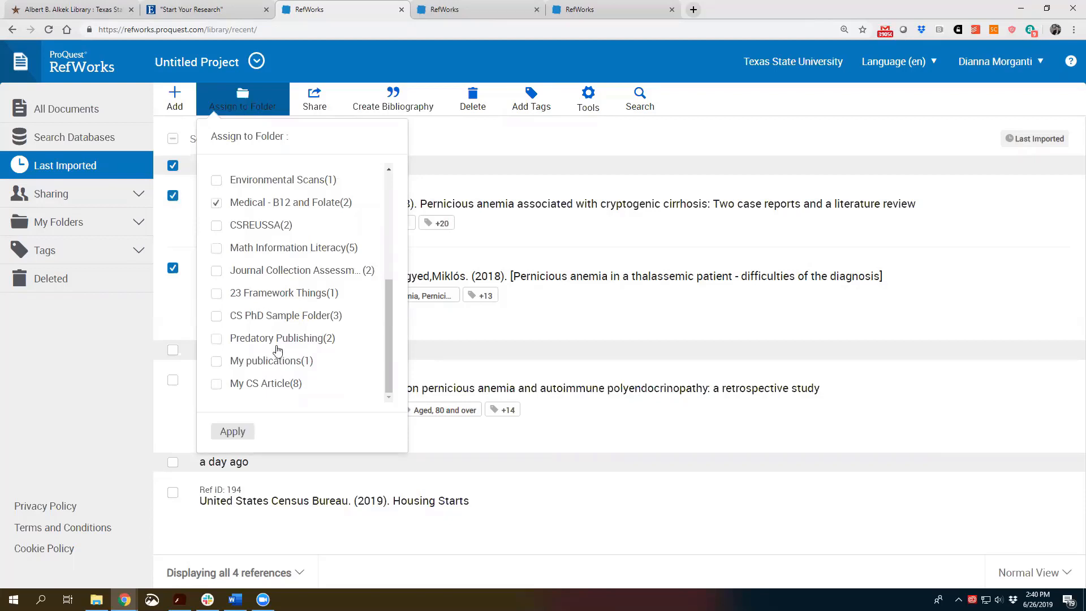
{"action": "left_click", "coordinate": [250, 433]}
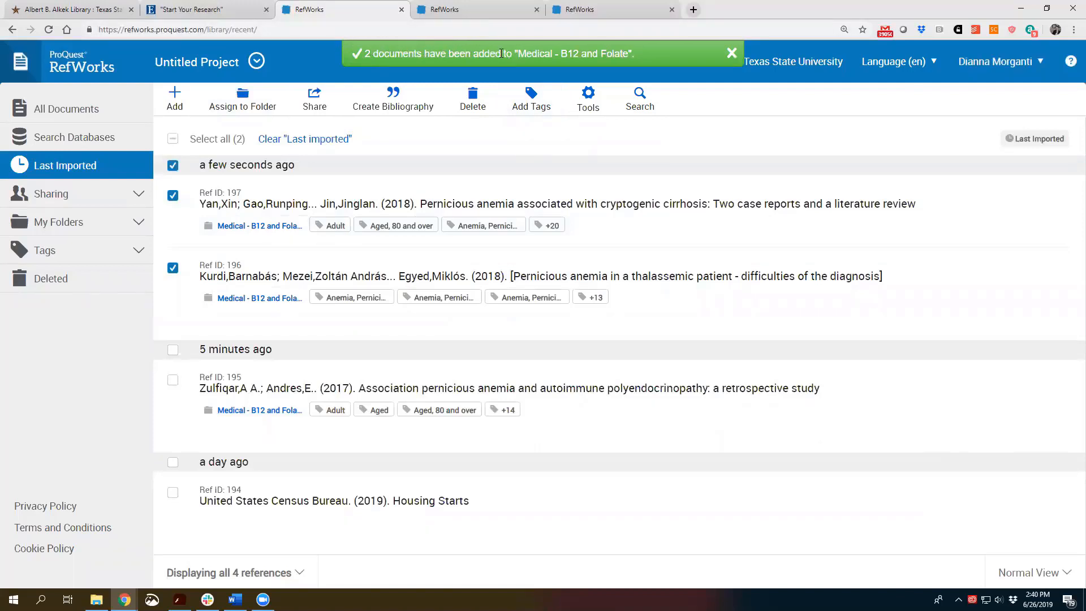
Step: View the details of the cryptogenic cirrhosis reference, then close them
{"action": "left_click", "coordinate": [711, 208]}
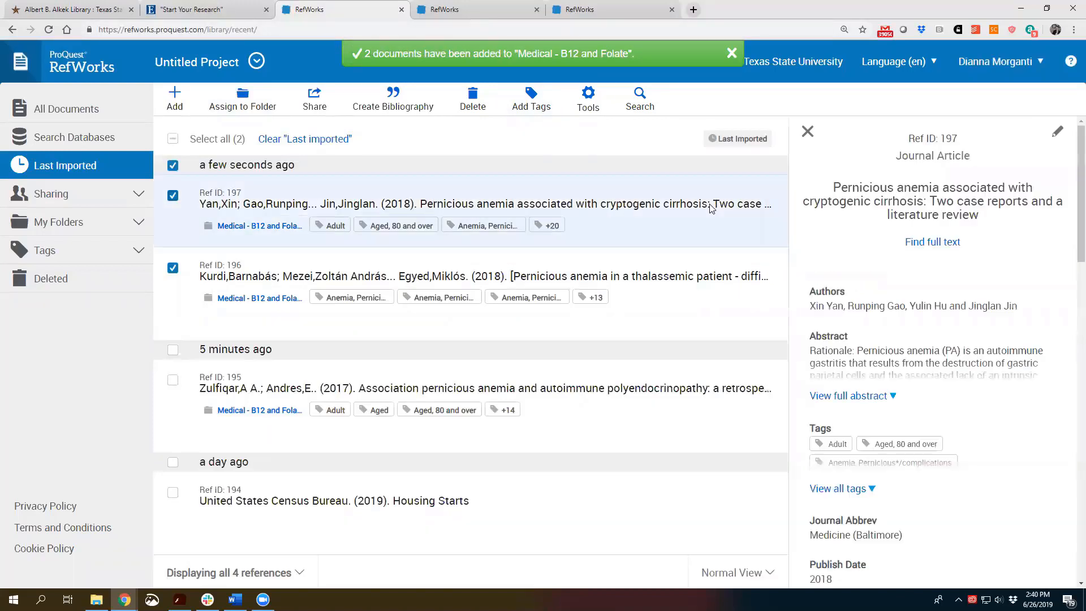
{"action": "left_click", "coordinate": [675, 198]}
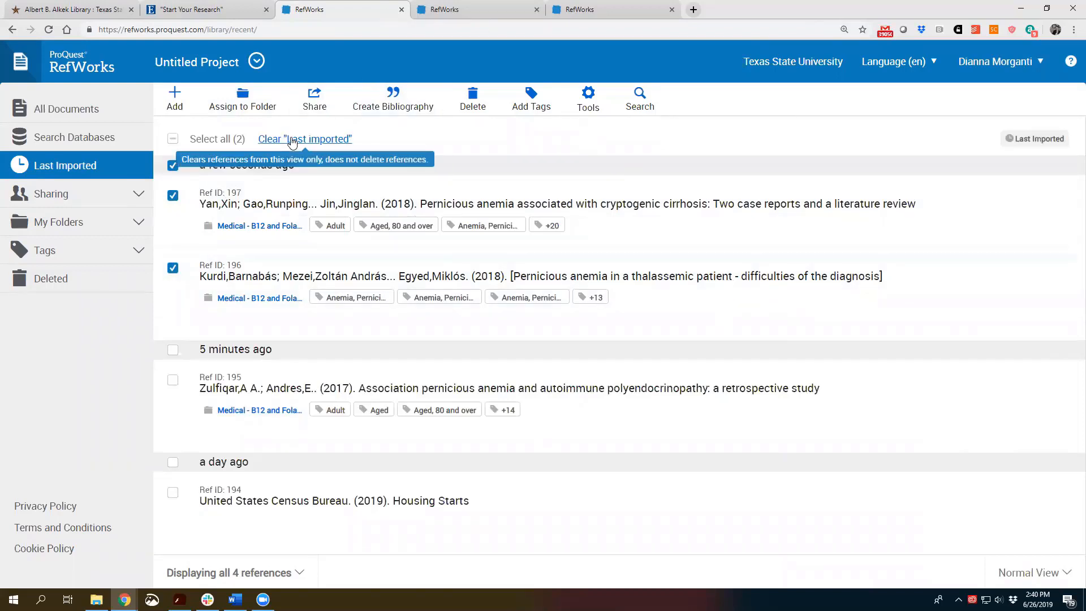
Step: Leave the database's Export Manager for the library home page, close the old tab, and open Research Databases
{"action": "left_click", "coordinate": [221, 5]}
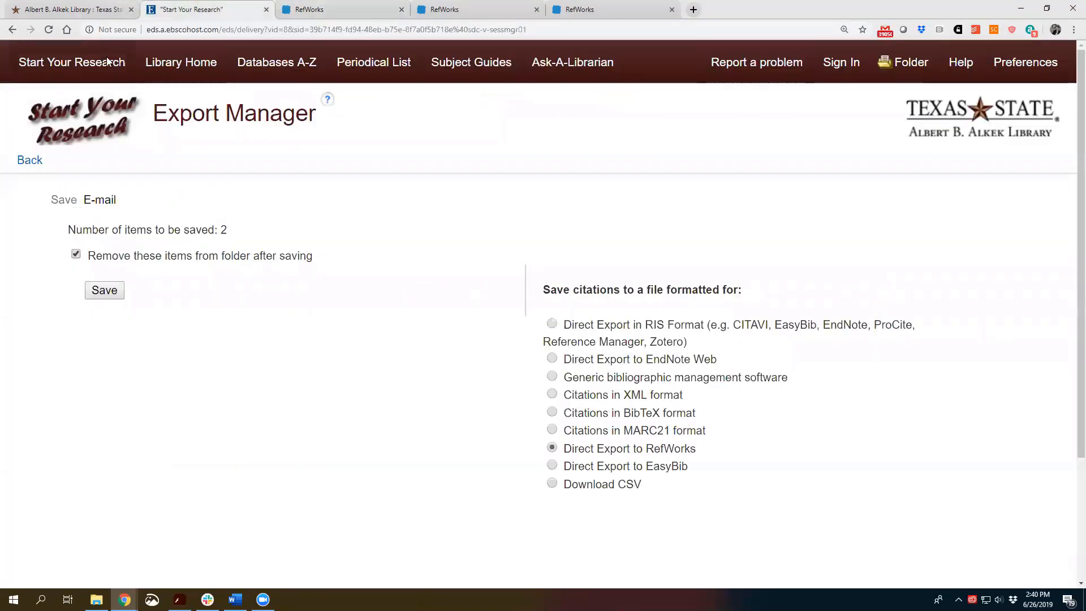
{"action": "left_click", "coordinate": [180, 62]}
{"action": "left_click", "coordinate": [266, 9]}
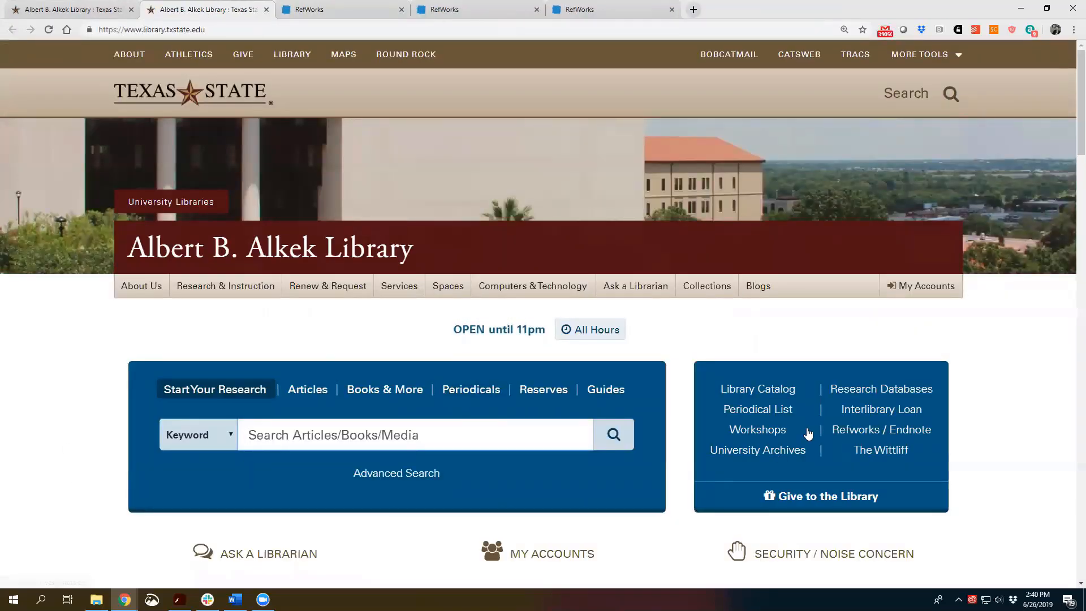
{"action": "left_click", "coordinate": [904, 390]}
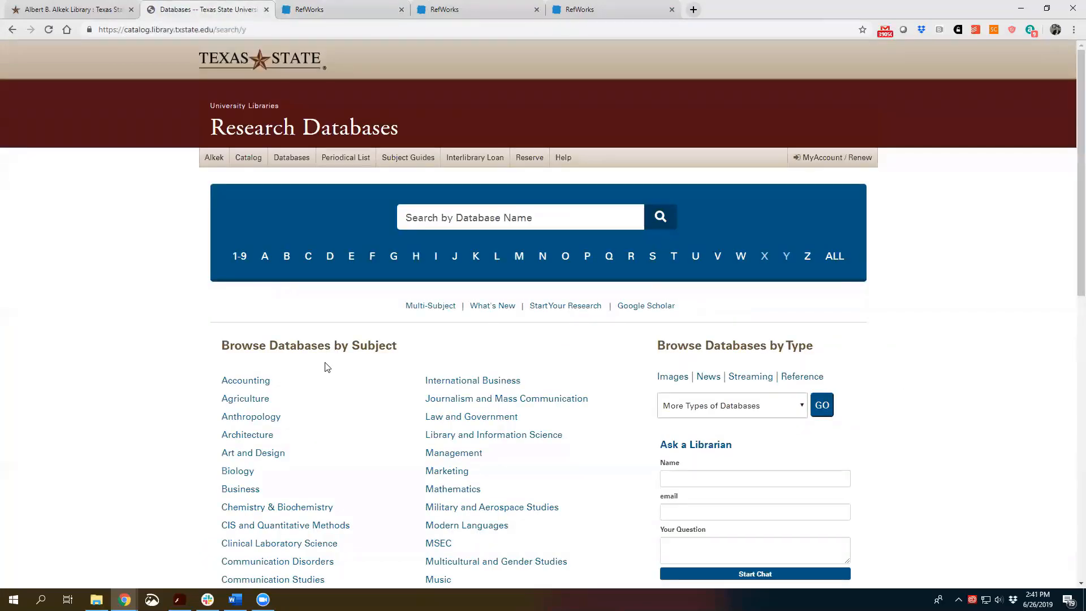
Step: Browse the library's databases under J and open JSTOR
{"action": "scroll", "coordinate": [332, 283], "scroll_direction": "down", "scroll_amount": 2}
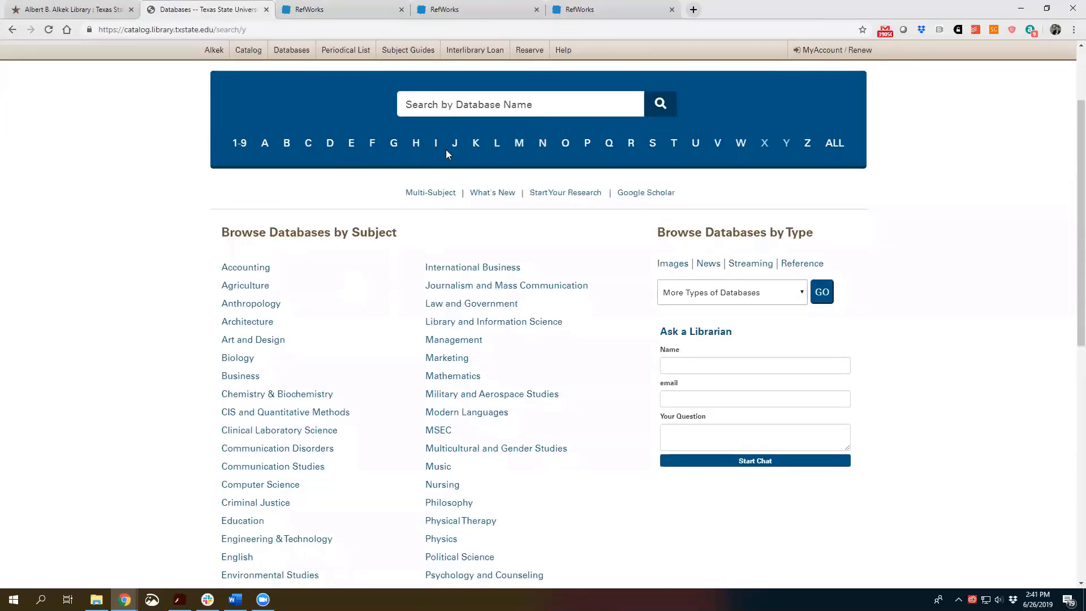
{"action": "left_click", "coordinate": [456, 146]}
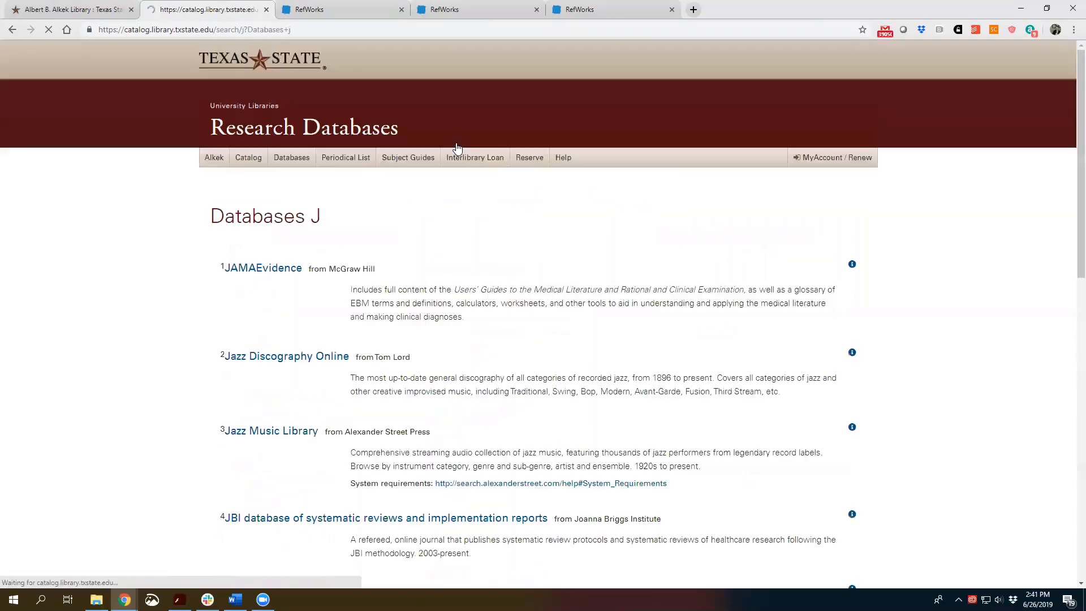
{"action": "scroll", "coordinate": [470, 363], "scroll_direction": "down", "scroll_amount": 5}
{"action": "scroll", "coordinate": [470, 363], "scroll_direction": "down", "scroll_amount": 8}
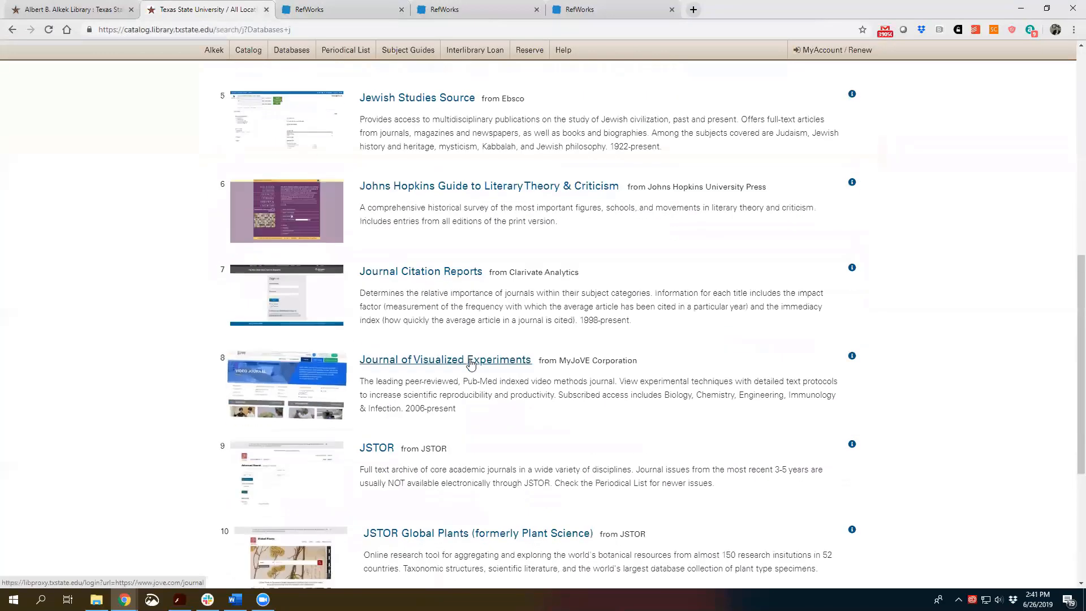
{"action": "left_click", "coordinate": [384, 189]}
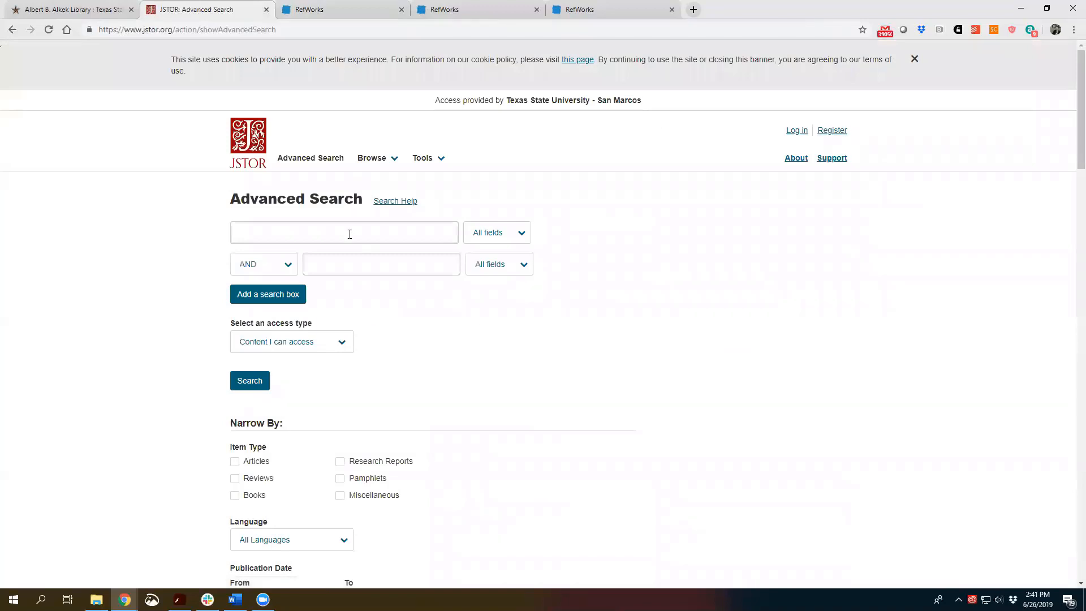
Step: Search JSTOR for "pernicious anemia" across all fields
{"action": "left_click", "coordinate": [349, 235]}
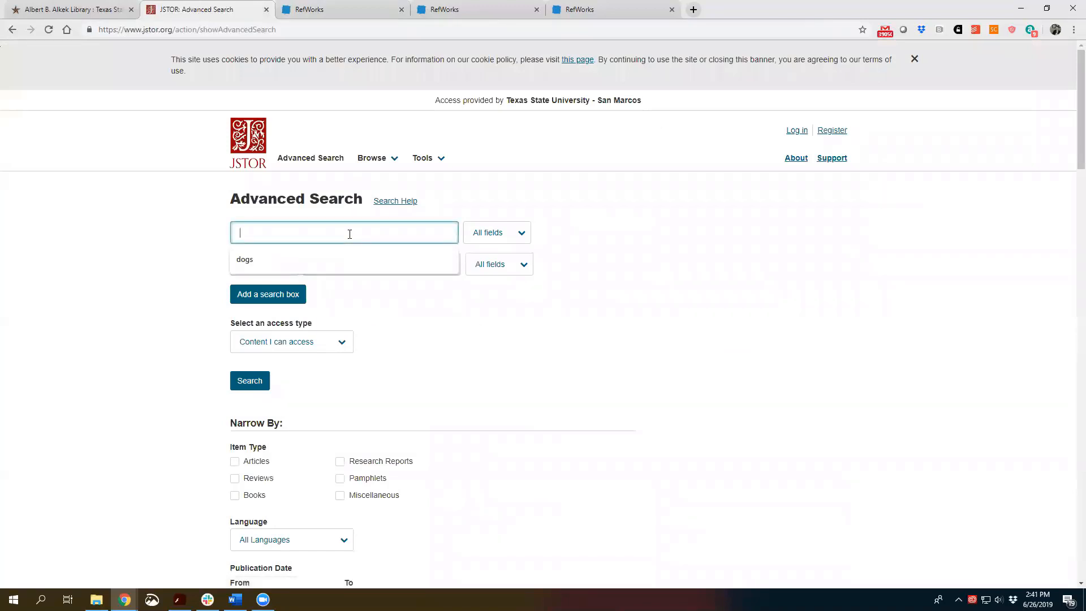
{"action": "type", "text": "pernic"}
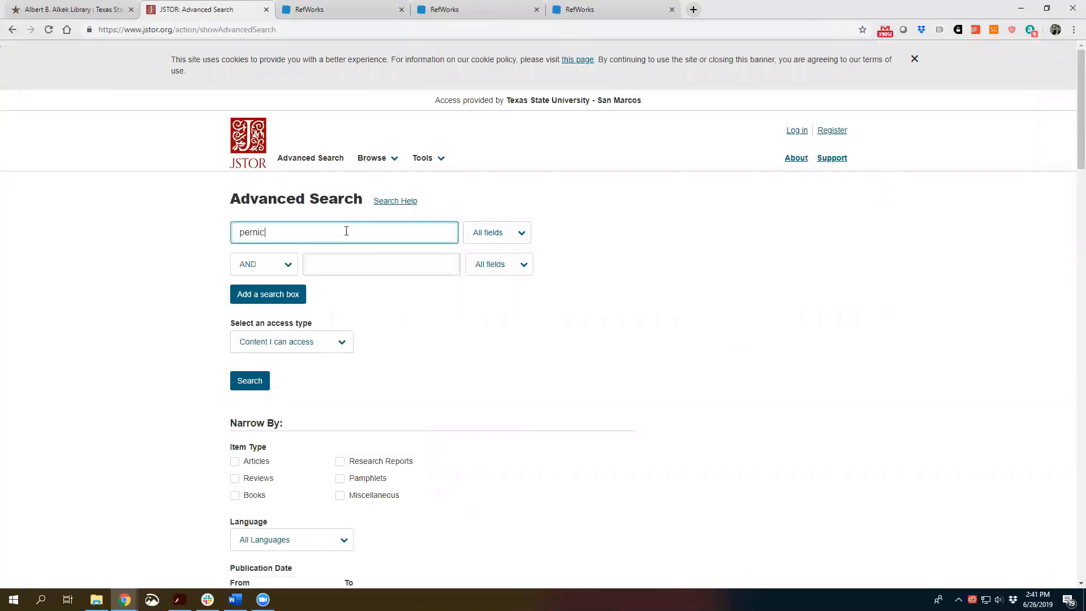
{"action": "type", "text": "ious anermia"}
{"action": "key", "text": "BackSpace"}
{"action": "key", "text": "BackSpace"}
{"action": "type", "text": "mia"}
{"action": "key", "text": "Return"}
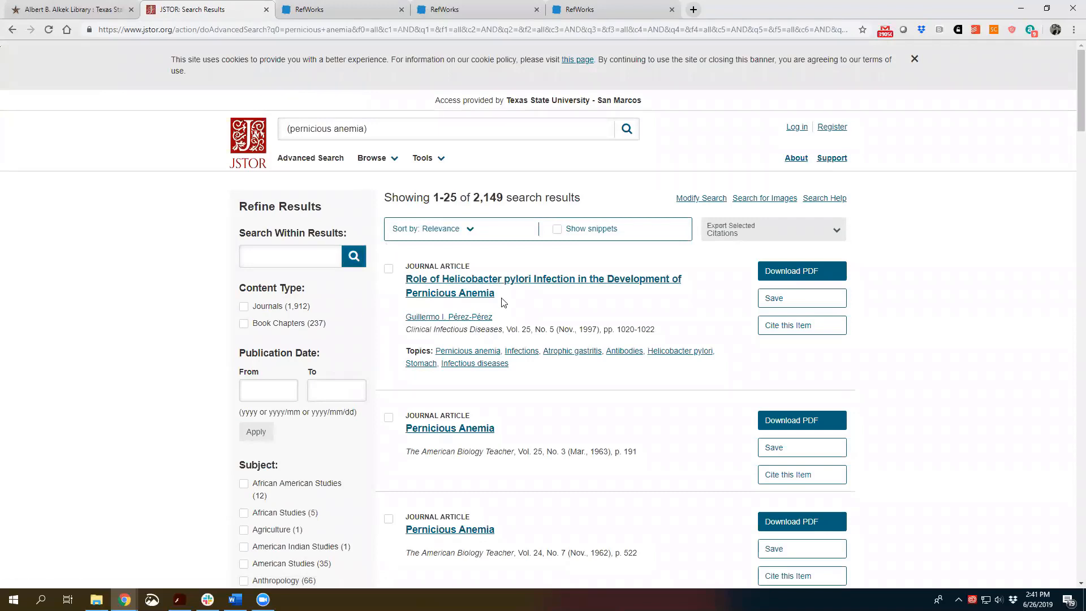
Step: Export the citation for the JSTOR article on Helicobacter pylori infection and pernicious anemia to the new RefWorks and view the import
{"action": "left_click", "coordinate": [389, 269]}
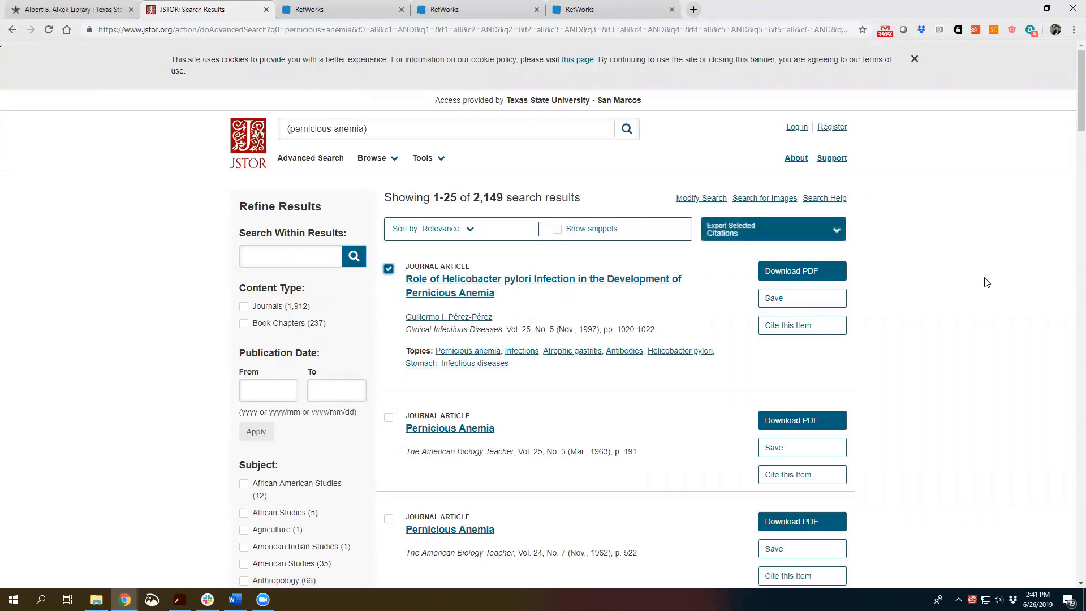
{"action": "left_click", "coordinate": [773, 331]}
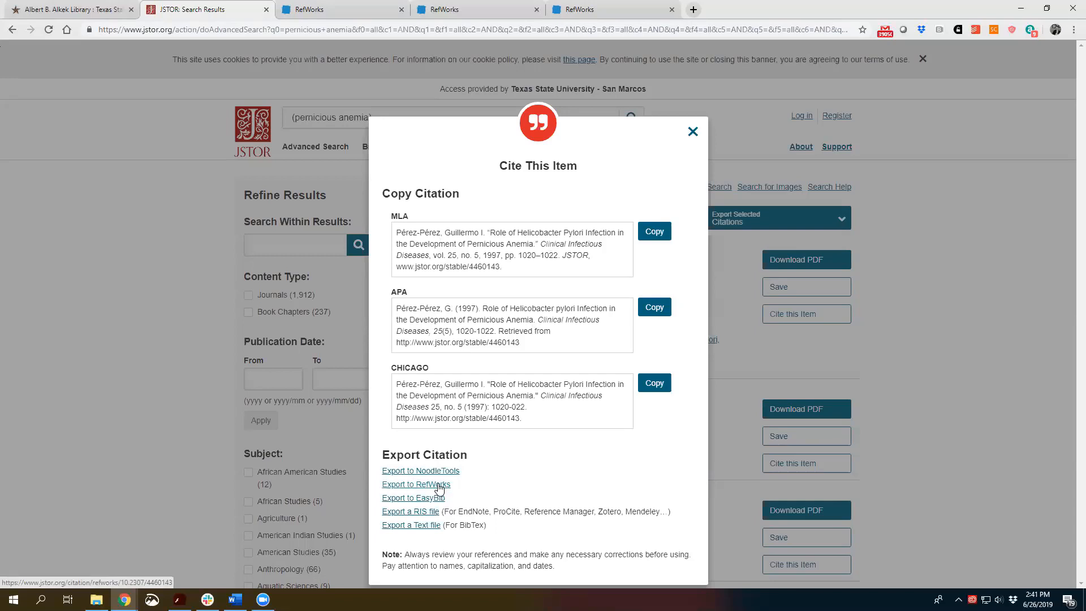
{"action": "left_click", "coordinate": [421, 488]}
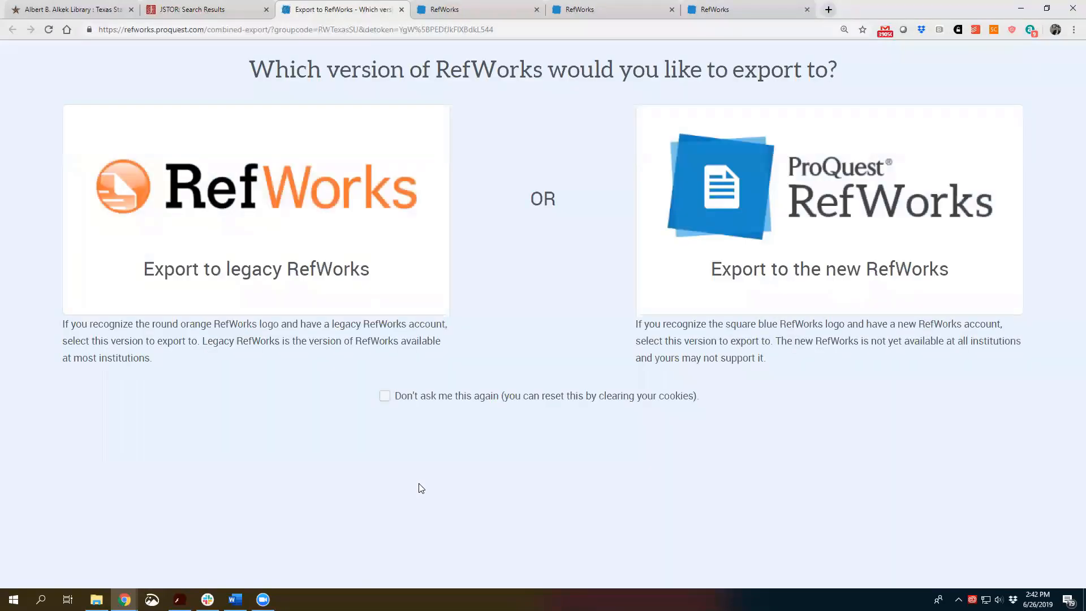
{"action": "left_click", "coordinate": [847, 232]}
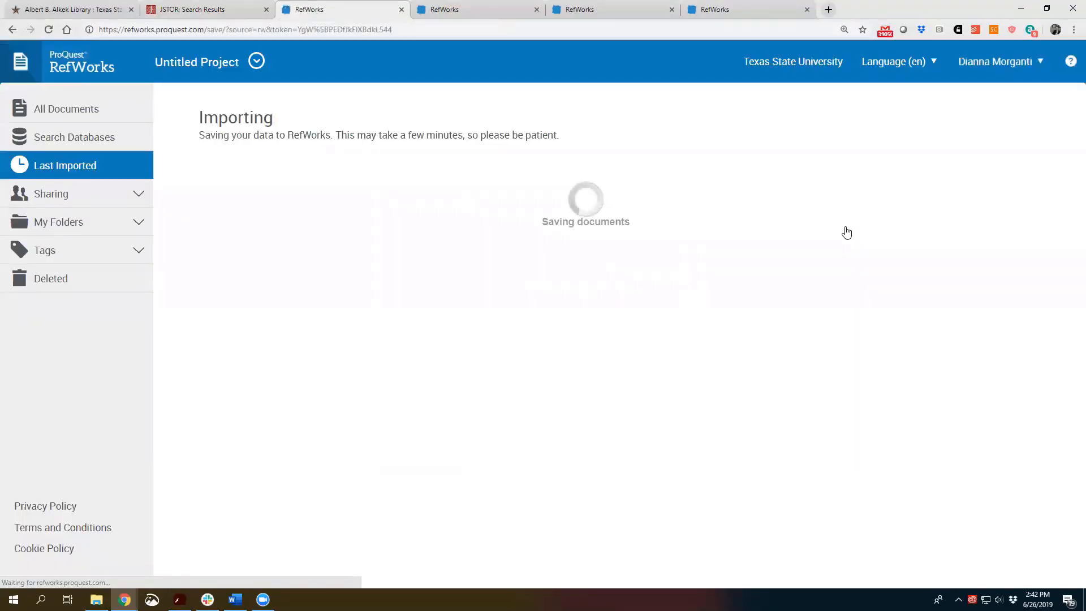
{"action": "left_click", "coordinate": [235, 177]}
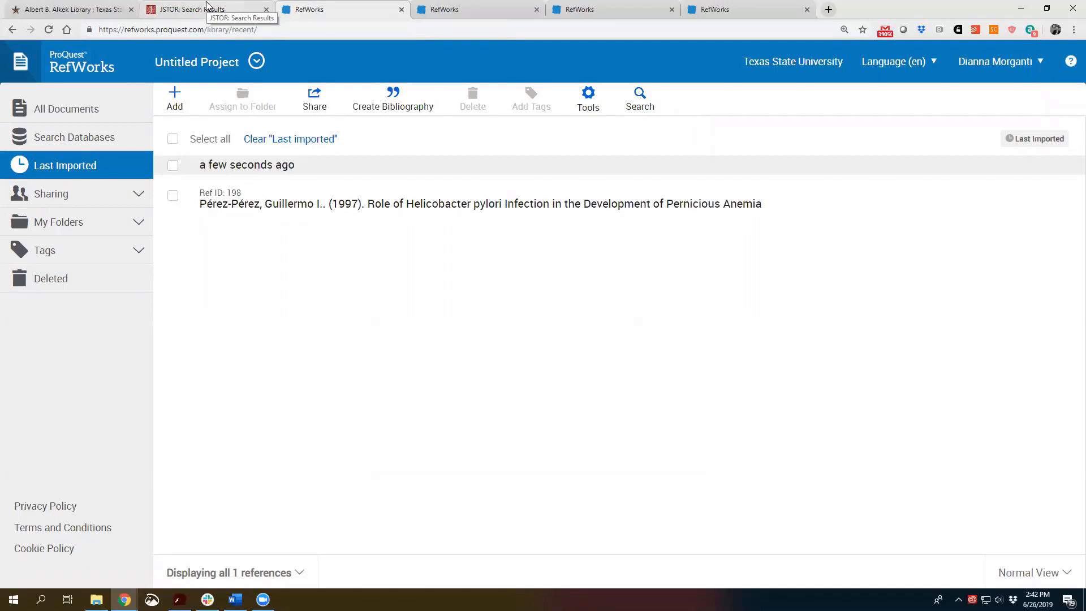
Step: Return to the JSTOR results, dismiss the citation window, and close all open RefWorks tabs
{"action": "left_click", "coordinate": [207, 7]}
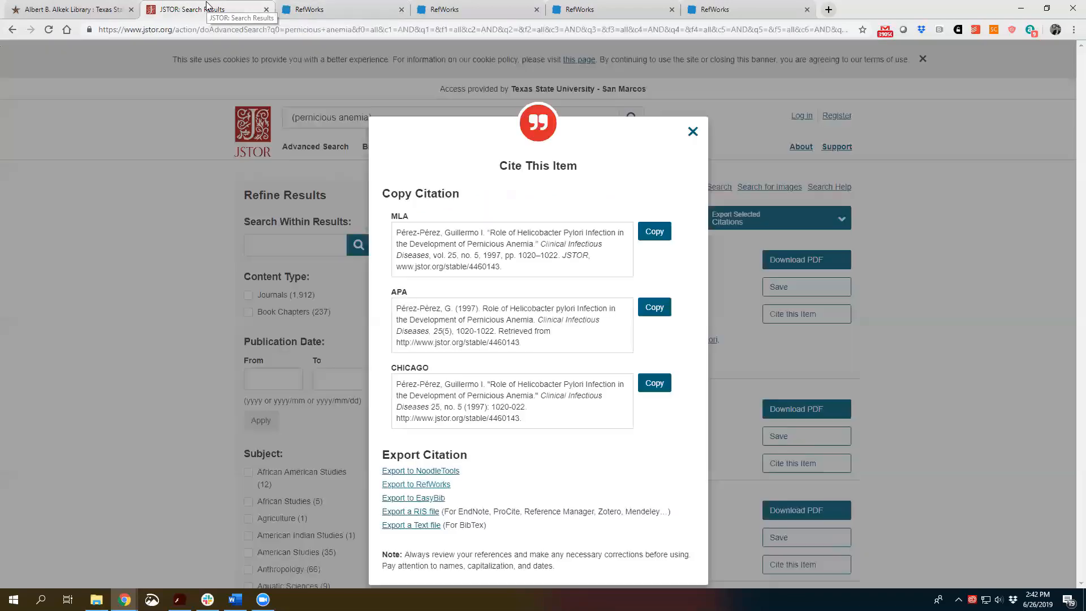
{"action": "left_click", "coordinate": [694, 132]}
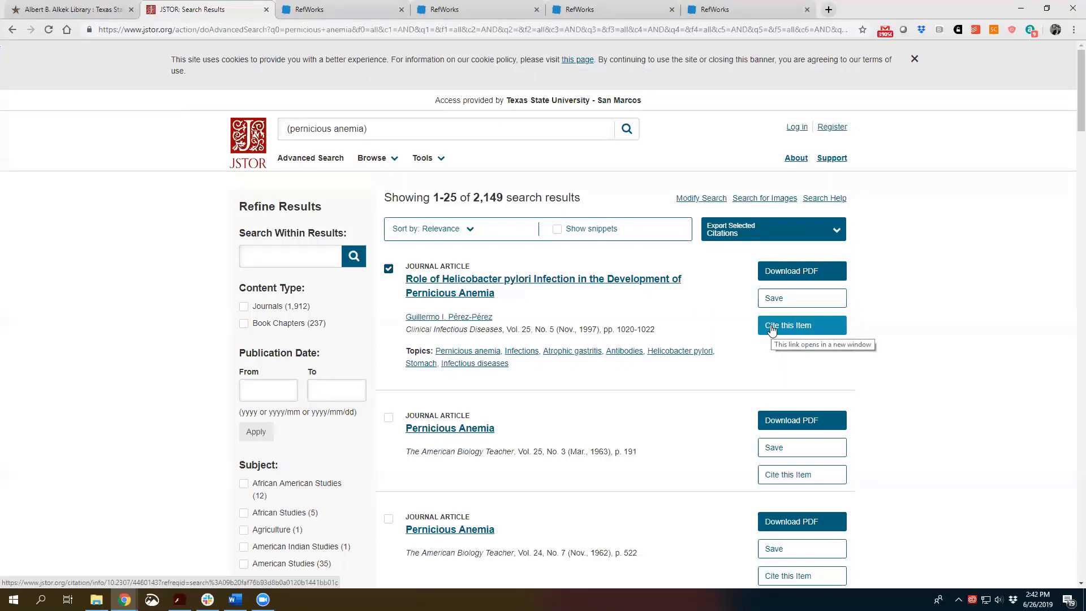
{"action": "left_click", "coordinate": [401, 9]}
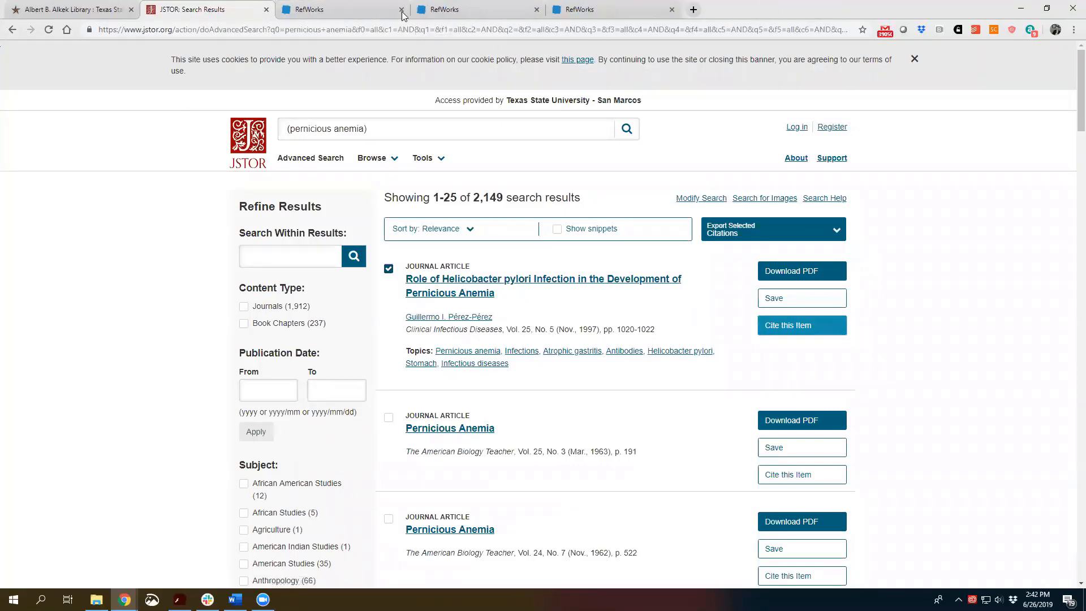
{"action": "left_click", "coordinate": [402, 10]}
{"action": "left_click", "coordinate": [402, 10]}
{"action": "left_click", "coordinate": [401, 10]}
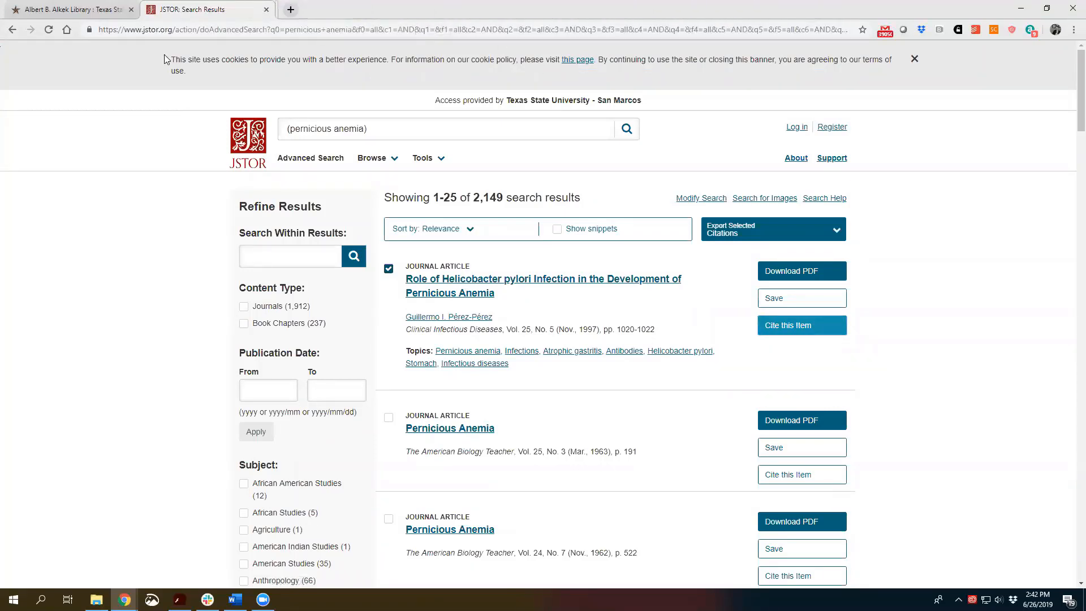
Step: Go back from JSTOR to the J database list, close that tab, and reopen Research Databases from the library home page
{"action": "left_click", "coordinate": [13, 31]}
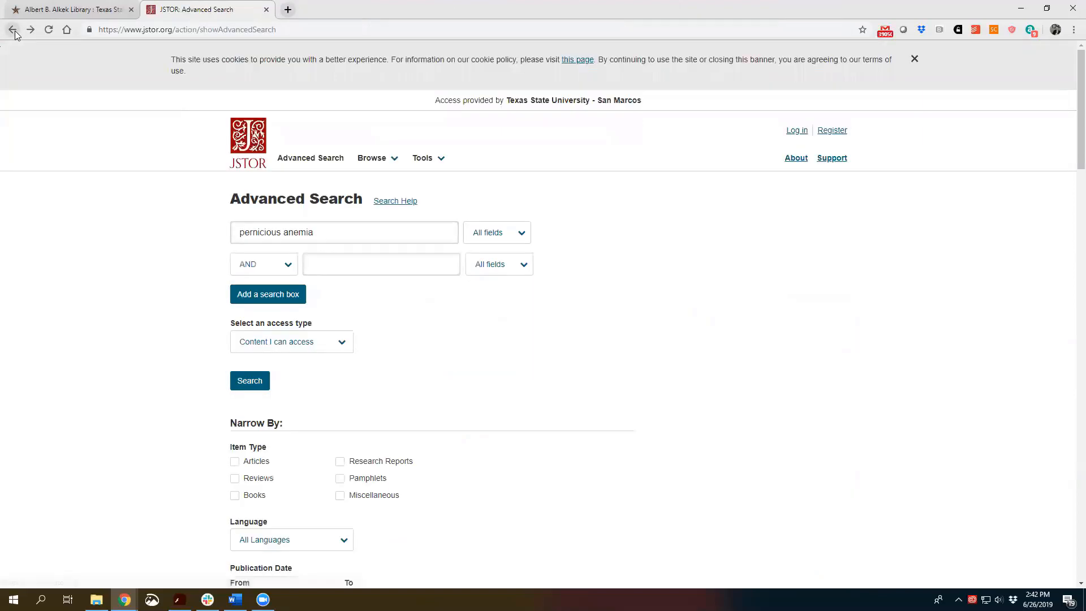
{"action": "left_click", "coordinate": [14, 31]}
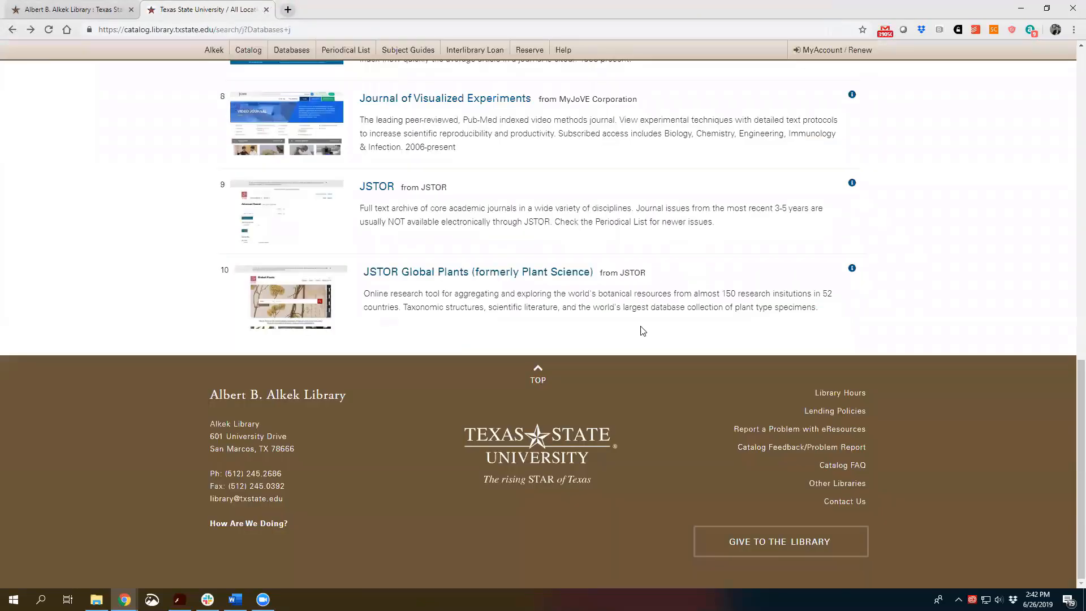
{"action": "scroll", "coordinate": [643, 331], "scroll_direction": "up", "scroll_amount": 5}
{"action": "scroll", "coordinate": [642, 331], "scroll_direction": "up", "scroll_amount": 8}
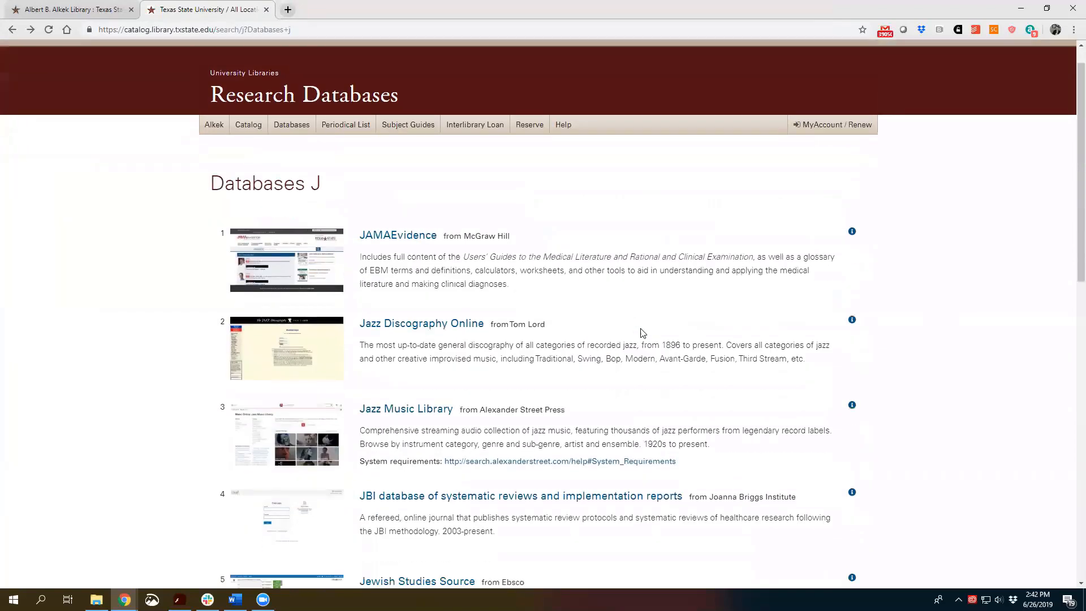
{"action": "left_click", "coordinate": [266, 9]}
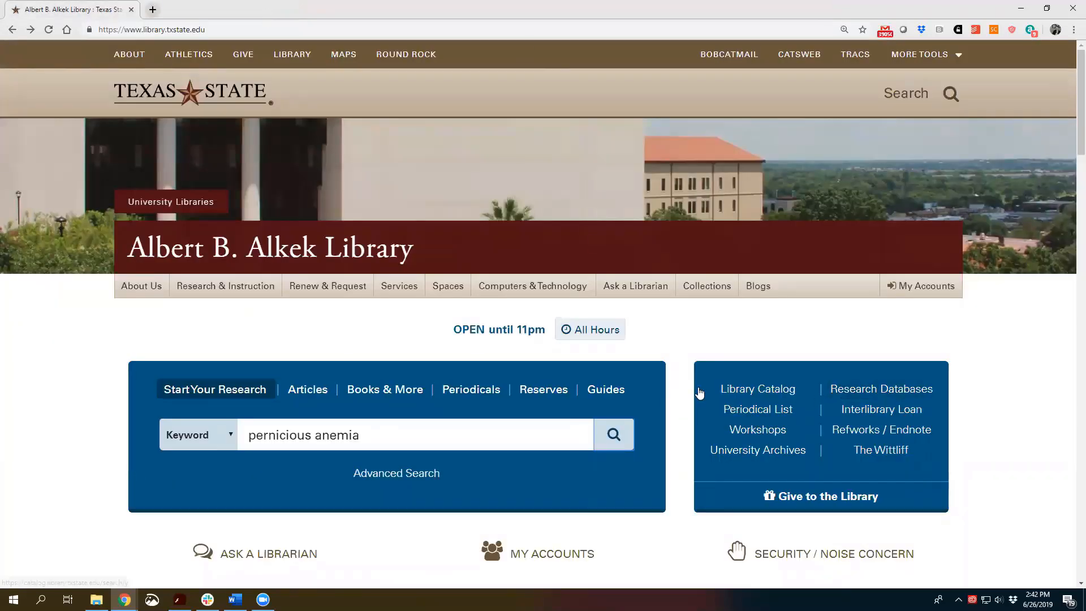
{"action": "left_click", "coordinate": [896, 390]}
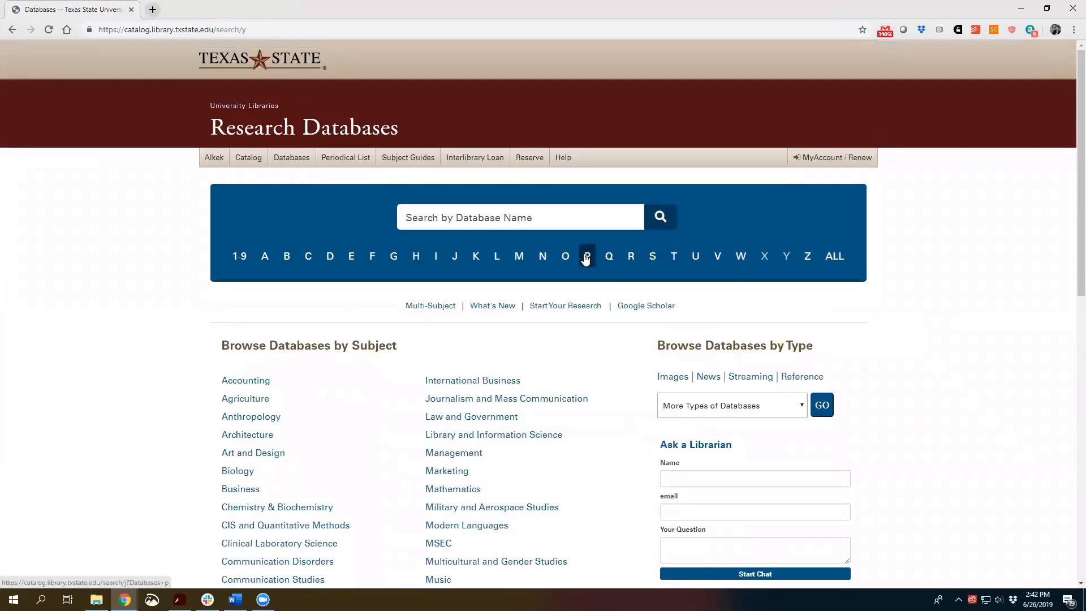
Step: Browse the library's databases under P and open Proquest Databases
{"action": "left_click", "coordinate": [586, 257]}
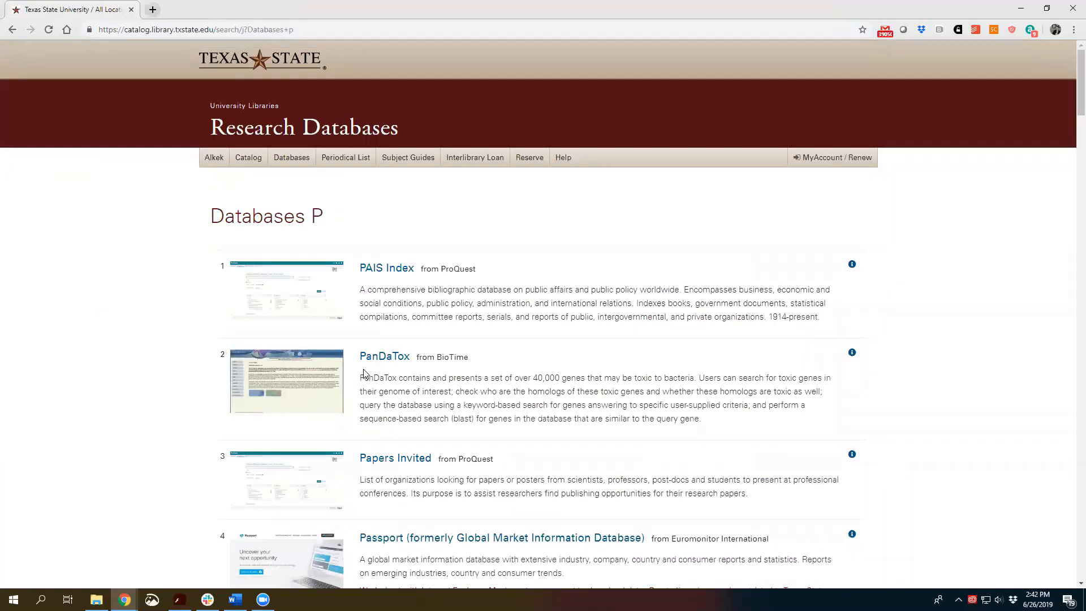
{"action": "scroll", "coordinate": [364, 373], "scroll_direction": "down", "scroll_amount": 10}
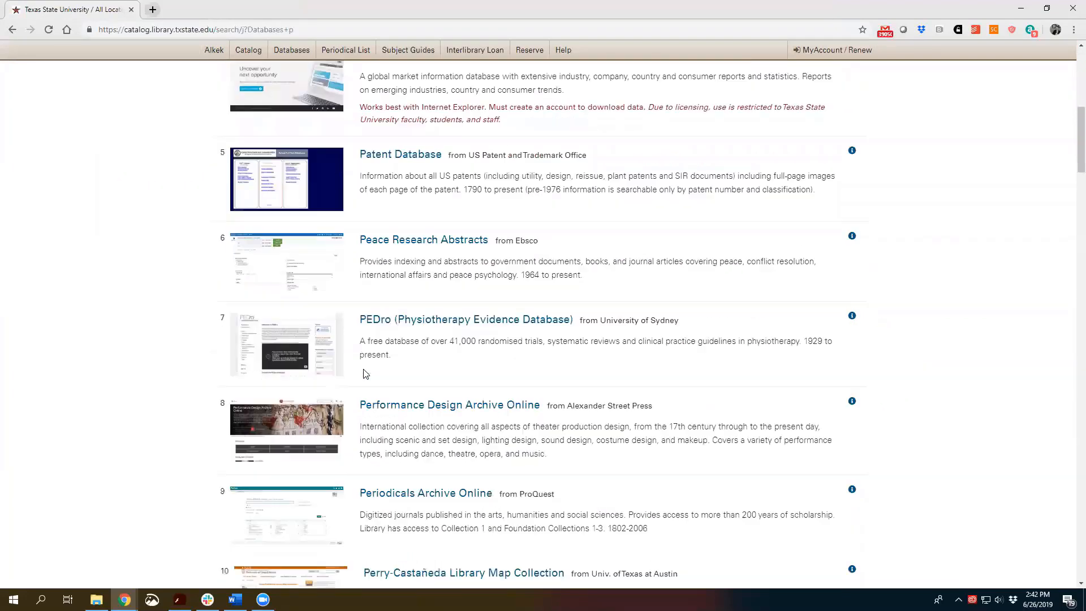
{"action": "scroll", "coordinate": [364, 370], "scroll_direction": "down", "scroll_amount": 15}
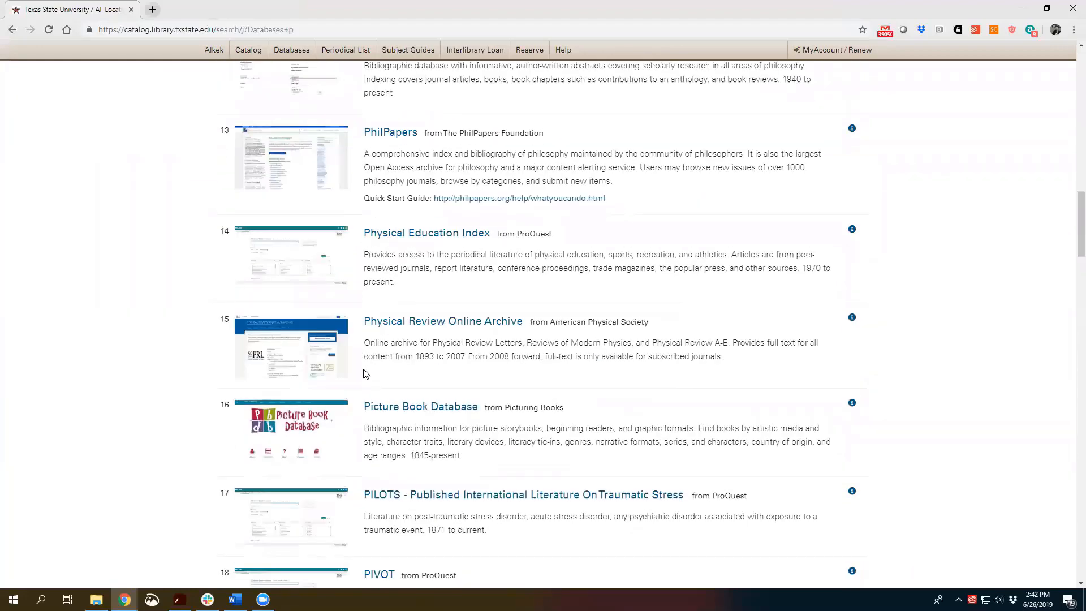
{"action": "scroll", "coordinate": [365, 374], "scroll_direction": "down", "scroll_amount": 15}
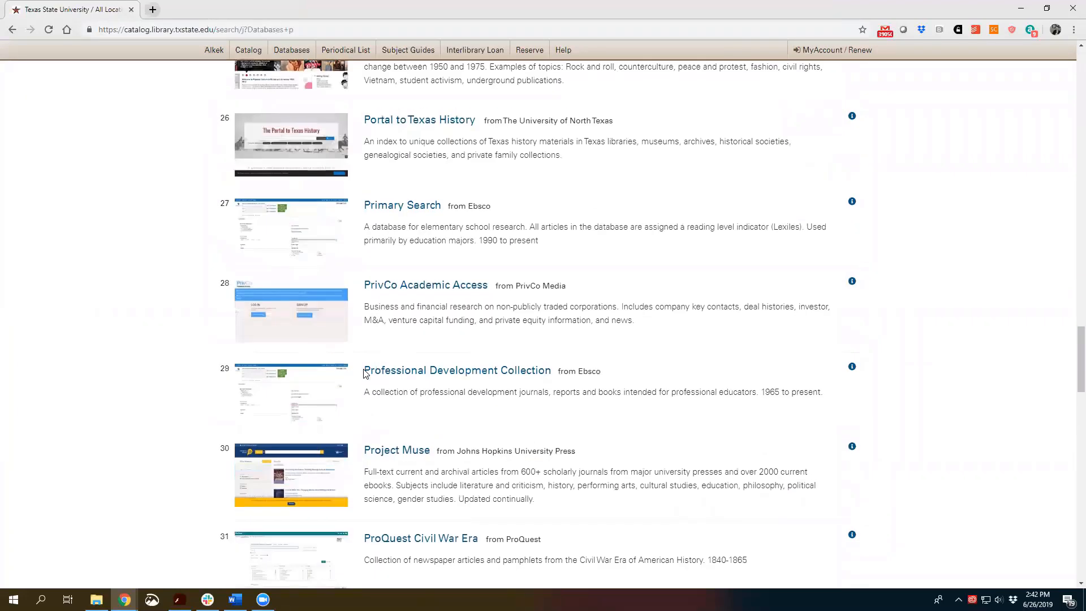
{"action": "scroll", "coordinate": [365, 373], "scroll_direction": "down", "scroll_amount": 6}
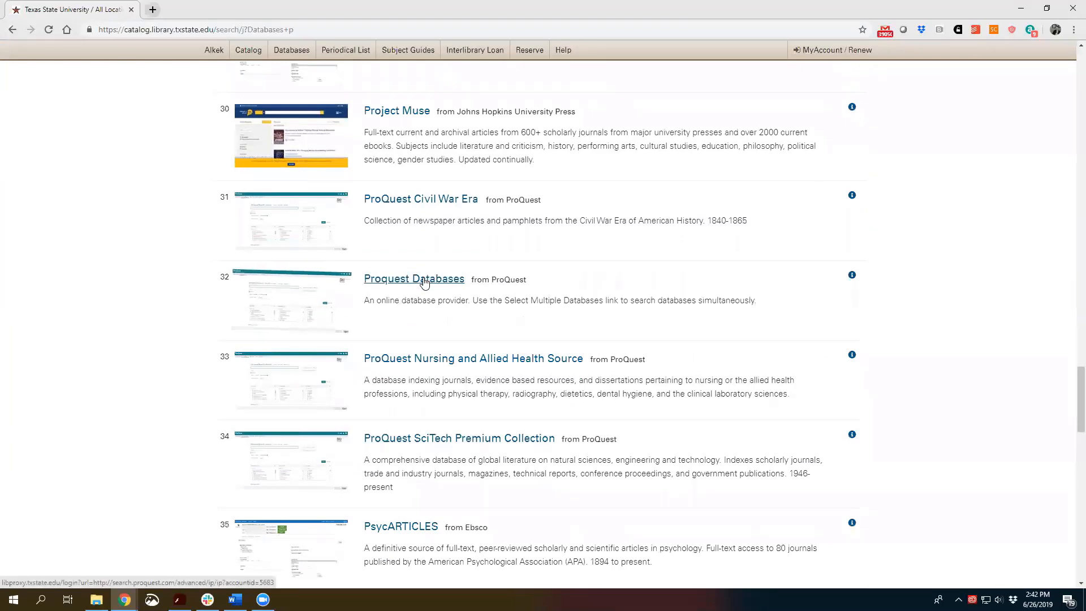
{"action": "left_click", "coordinate": [424, 282]}
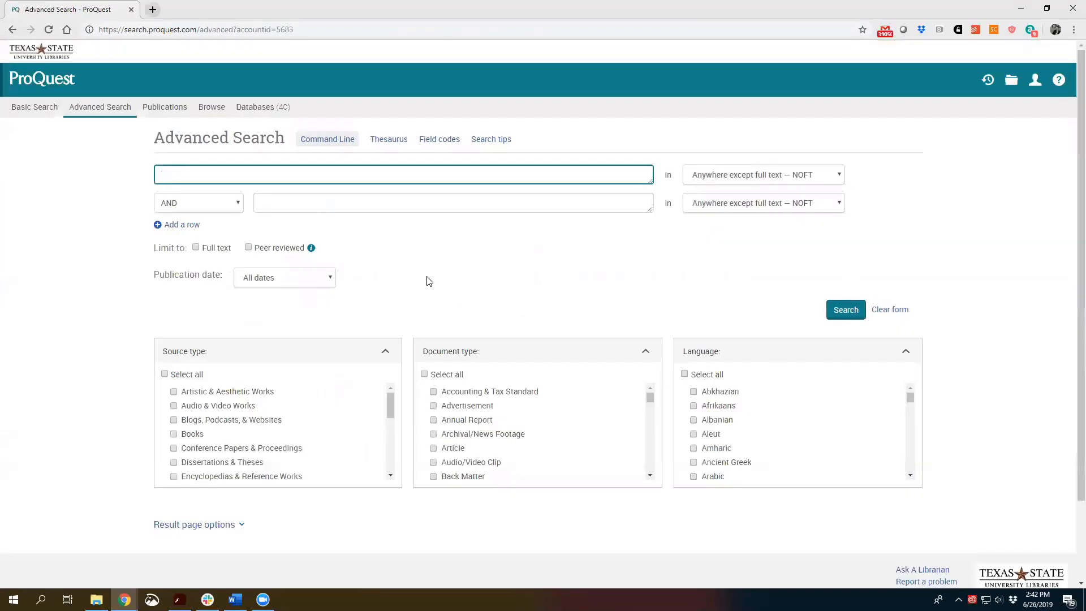
Step: Search ProQuest for "pernicious anemia" and open the first result's article page
{"action": "type", "text": "perniciou"}
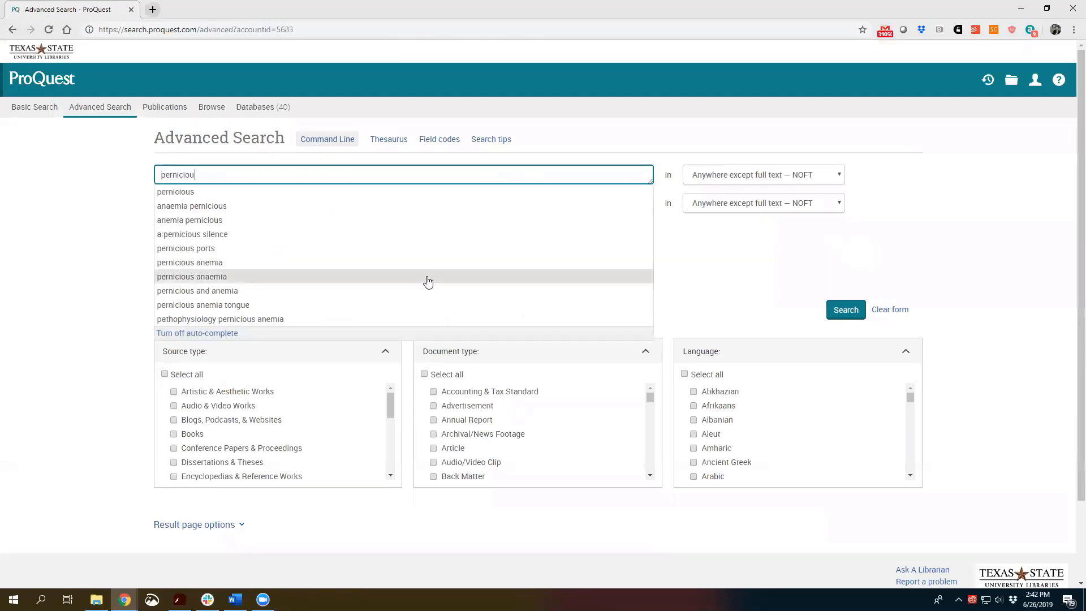
{"action": "type", "text": "s anemia"}
{"action": "key", "text": "Return"}
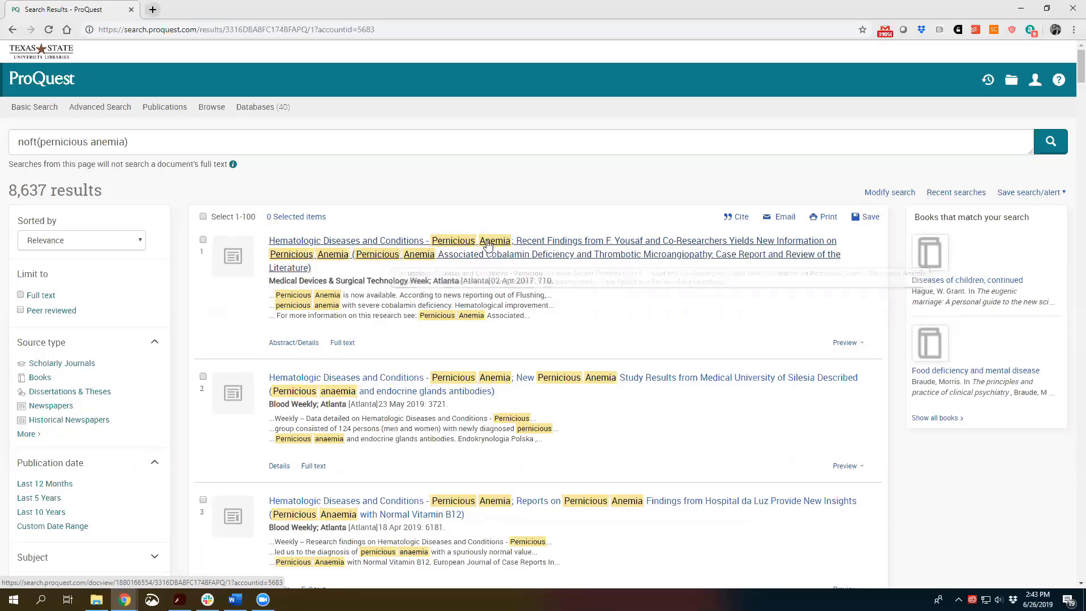
{"action": "left_click", "coordinate": [581, 245]}
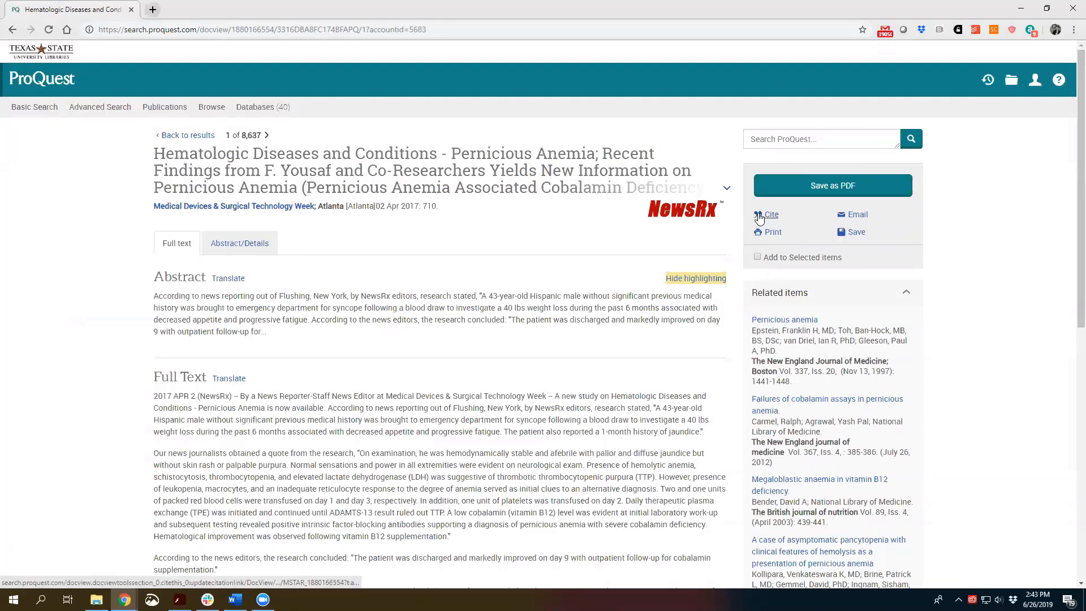
Step: Look at the article's save and export formats and its APA 6th citation in ProQuest, and close the citation window
{"action": "left_click", "coordinate": [850, 233]}
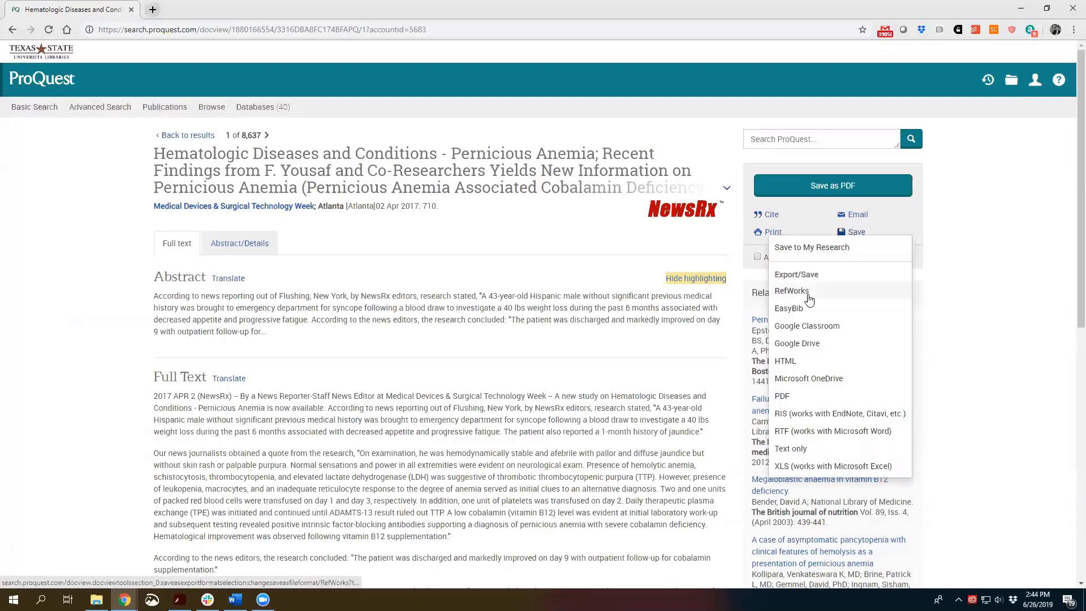
{"action": "left_click", "coordinate": [959, 277]}
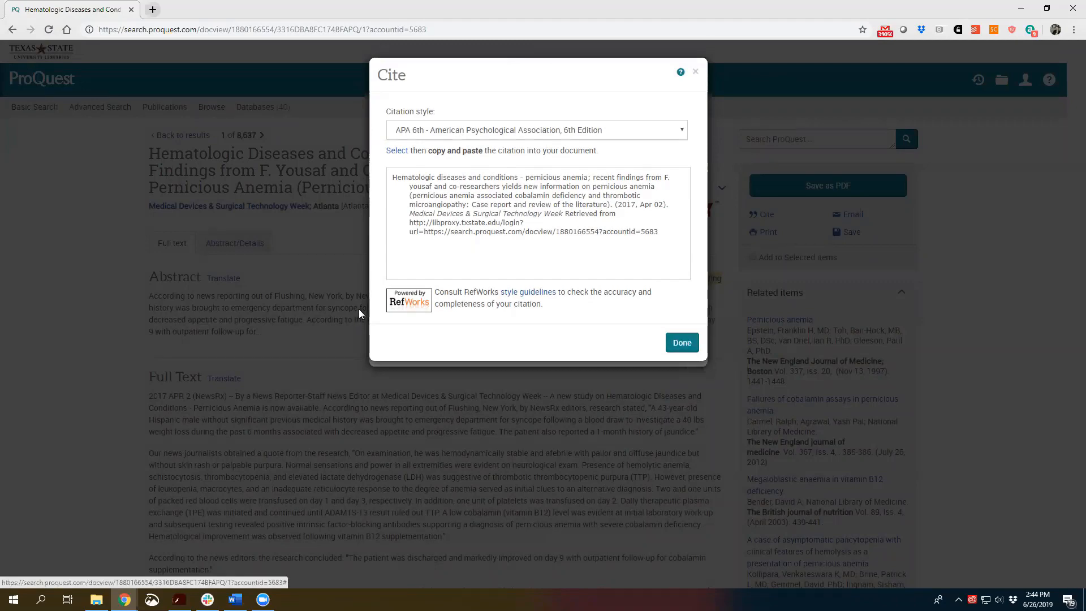
{"action": "left_click", "coordinate": [686, 342]}
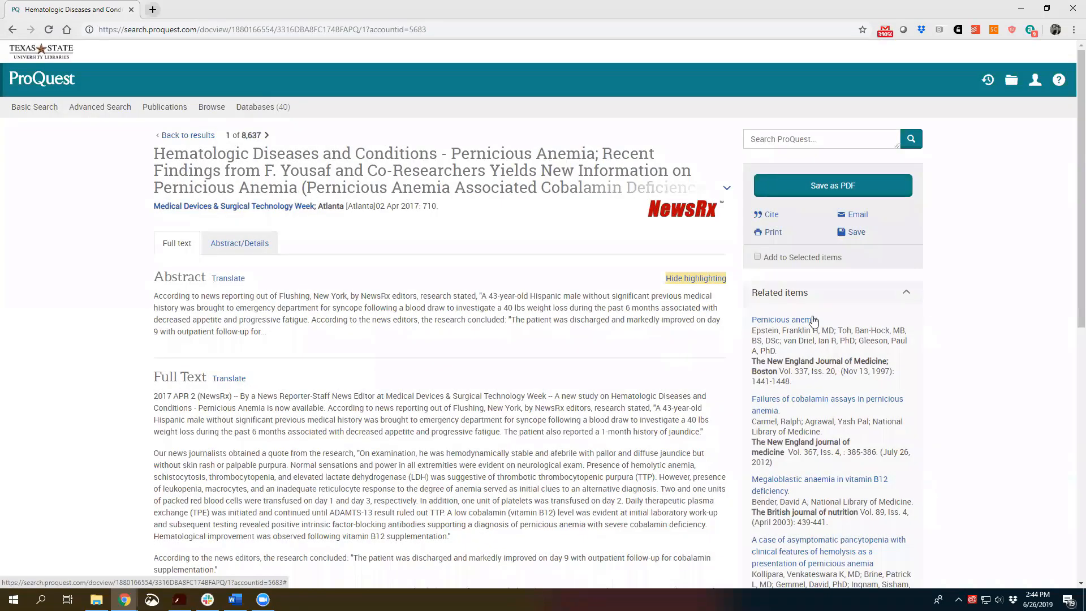
Step: Export the ProQuest article to the new RefWorks with citation, abstract and indexing, and acknowledge the import
{"action": "left_click", "coordinate": [862, 232]}
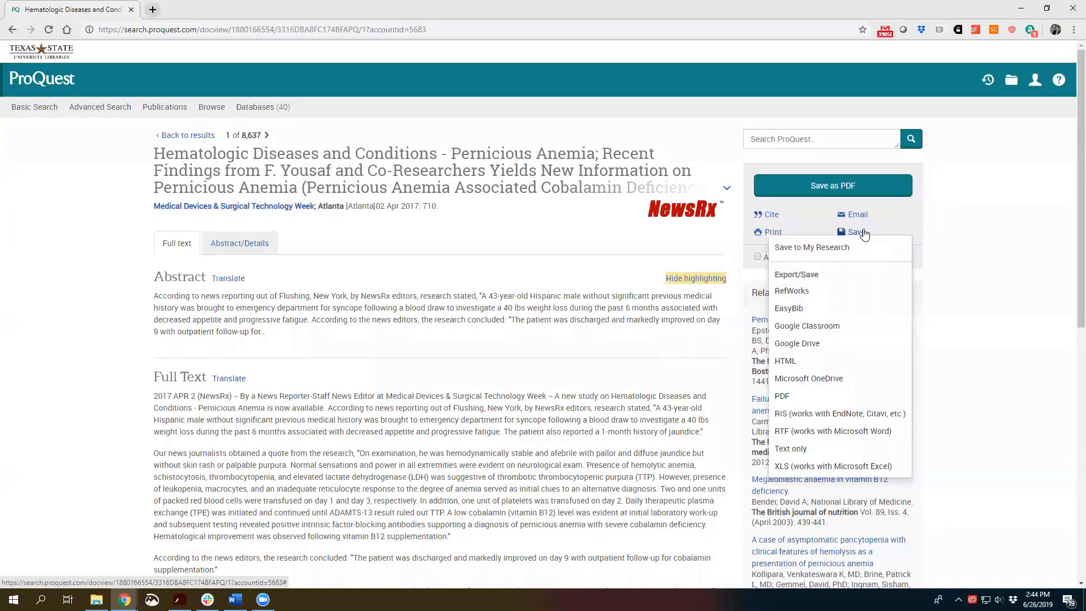
{"action": "left_click", "coordinate": [792, 291]}
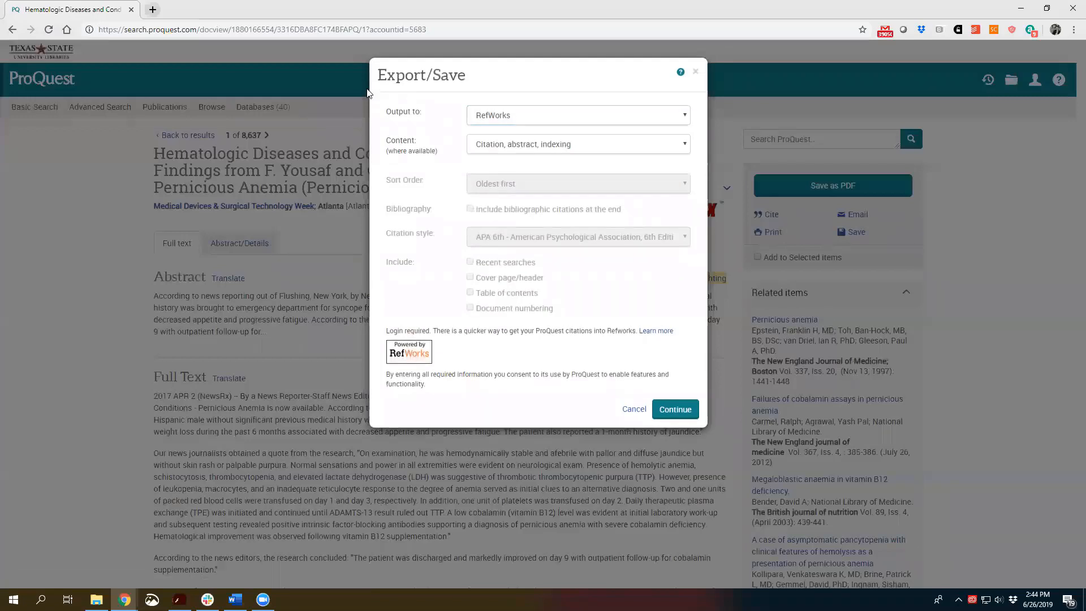
{"action": "left_click", "coordinate": [550, 145]}
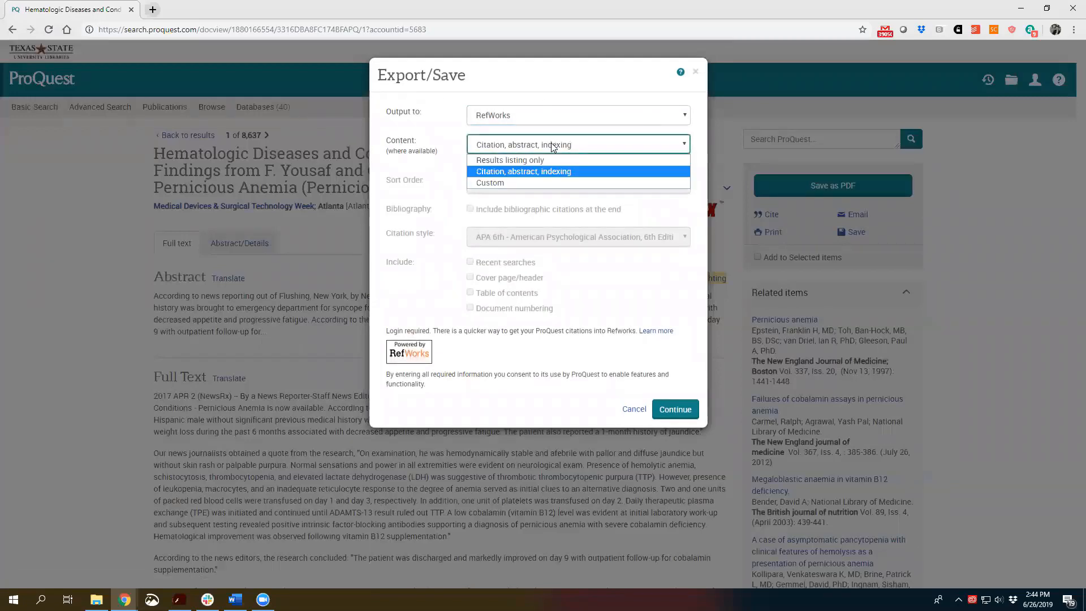
{"action": "left_click", "coordinate": [538, 177]}
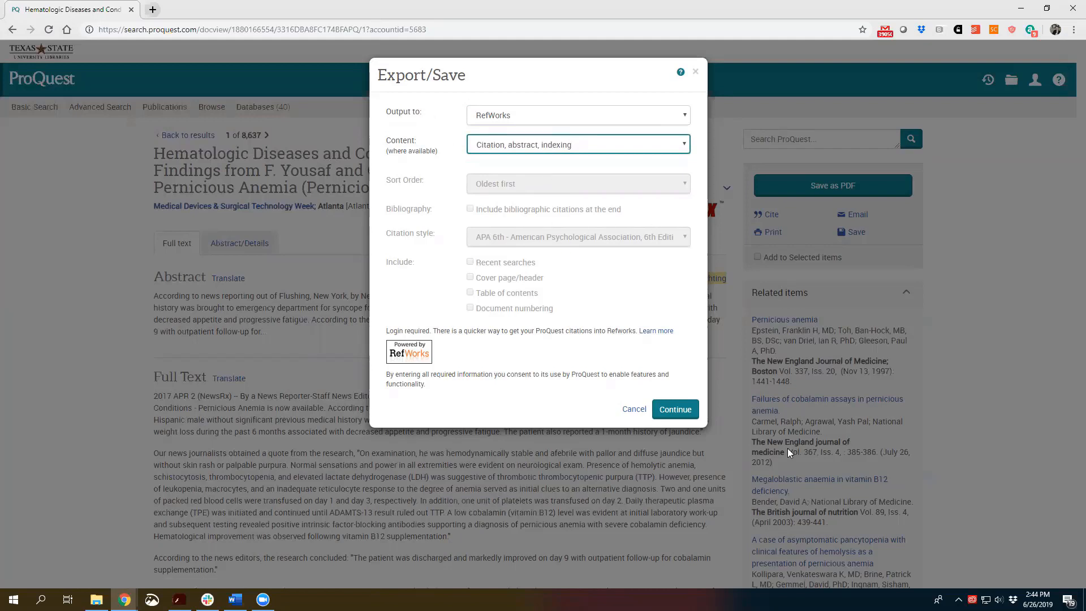
{"action": "left_click", "coordinate": [684, 410]}
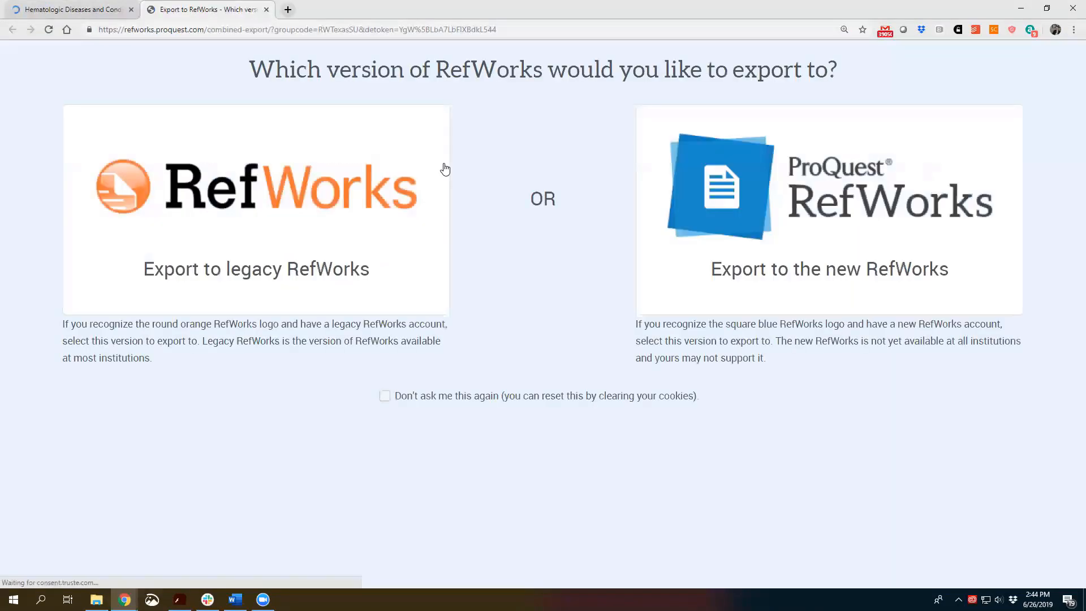
{"action": "left_click", "coordinate": [797, 219]}
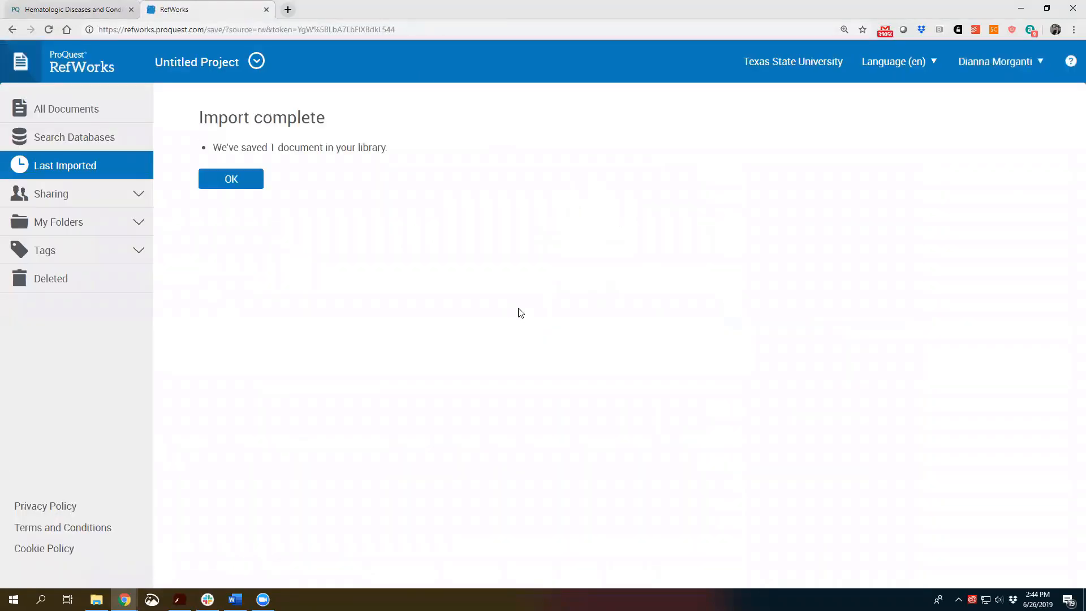
{"action": "left_click", "coordinate": [252, 179]}
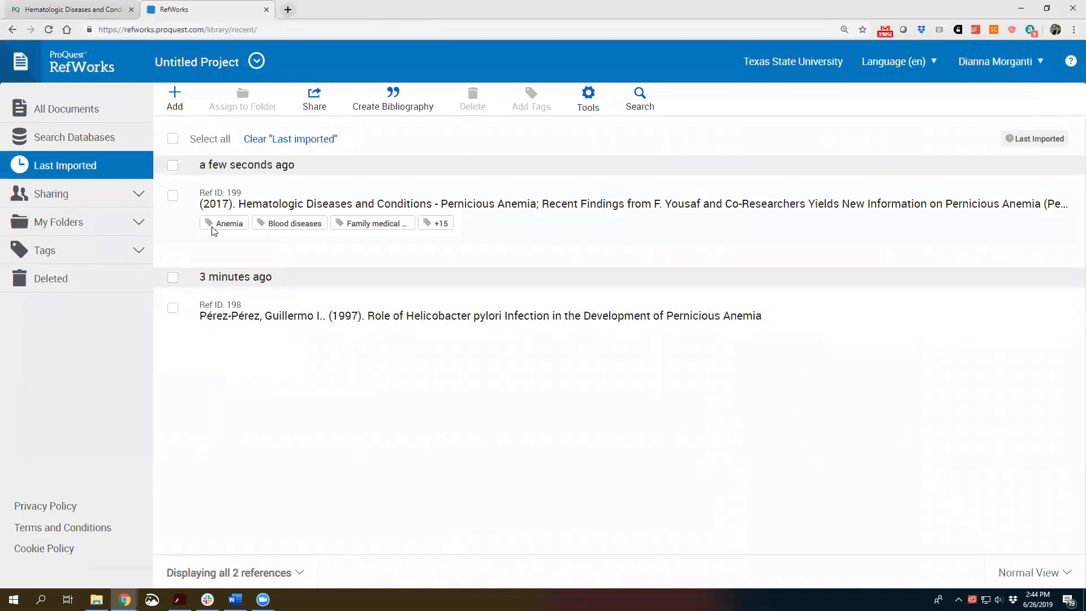
Step: Close the RefWorks tab, leave the ProQuest article, and open the library catalog at catalog.library.txstate.edu
{"action": "left_click", "coordinate": [266, 10]}
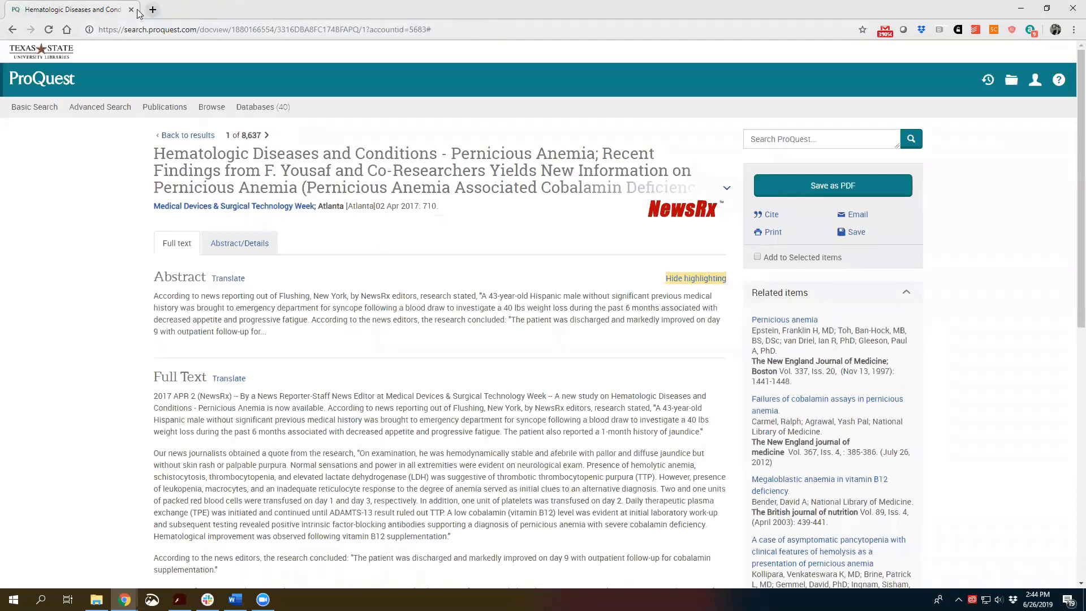
{"action": "left_click", "coordinate": [13, 30]}
{"action": "left_click", "coordinate": [290, 29]}
{"action": "type", "text": "catalog.library.txstate.edu"}
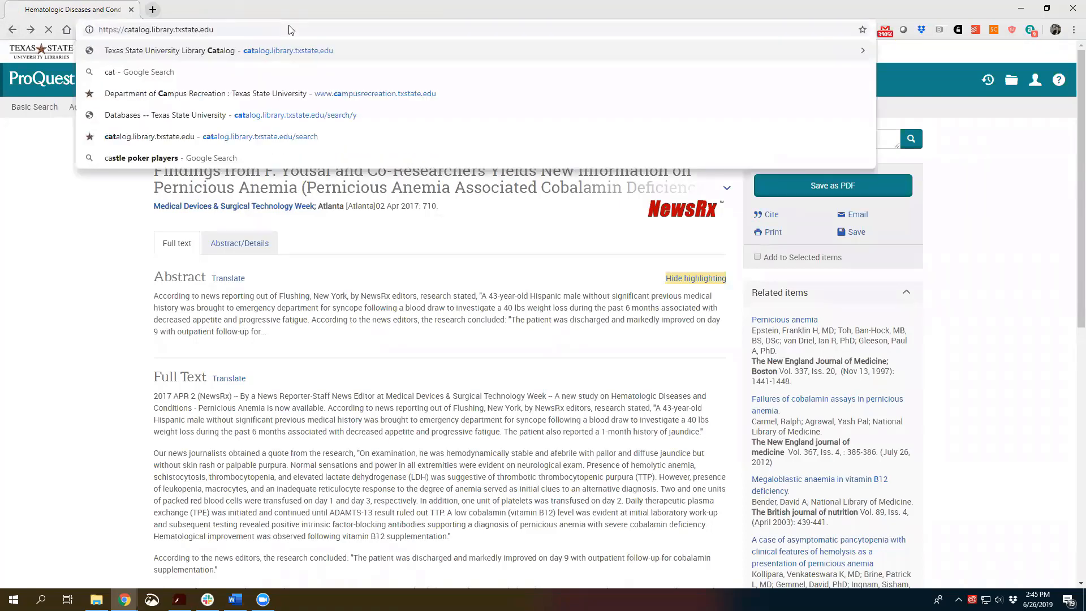
{"action": "key", "text": "Return"}
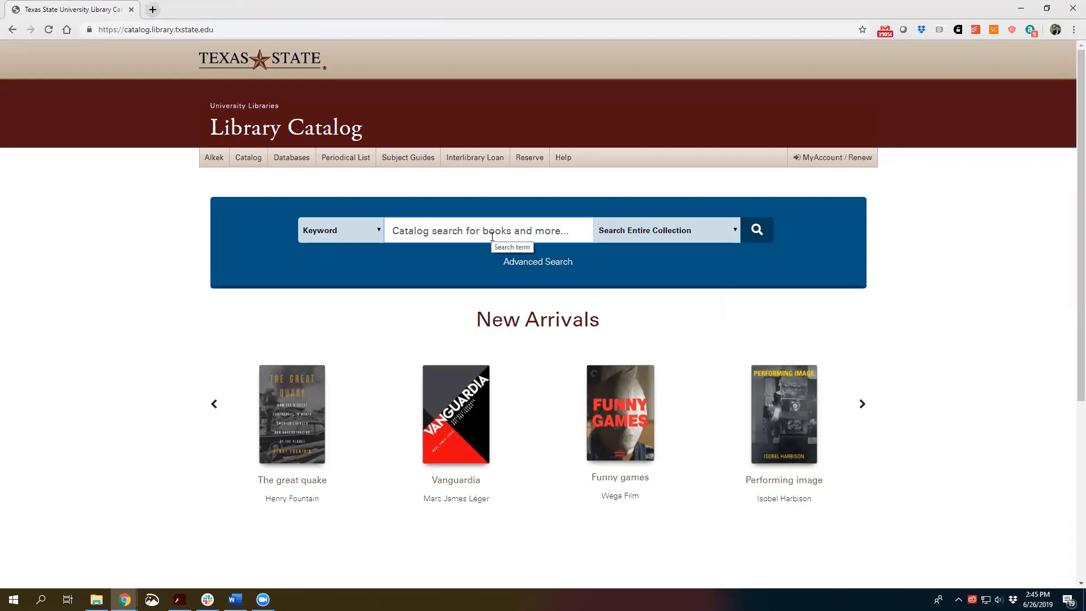
Step: Search the library catalog for "pernicious anemia" and view the record of "Clinical decision making : case studies in medical-surgical nursing"
{"action": "type", "text": "p"}
{"action": "key", "text": "BackSpace"}
{"action": "type", "text": "pernic"}
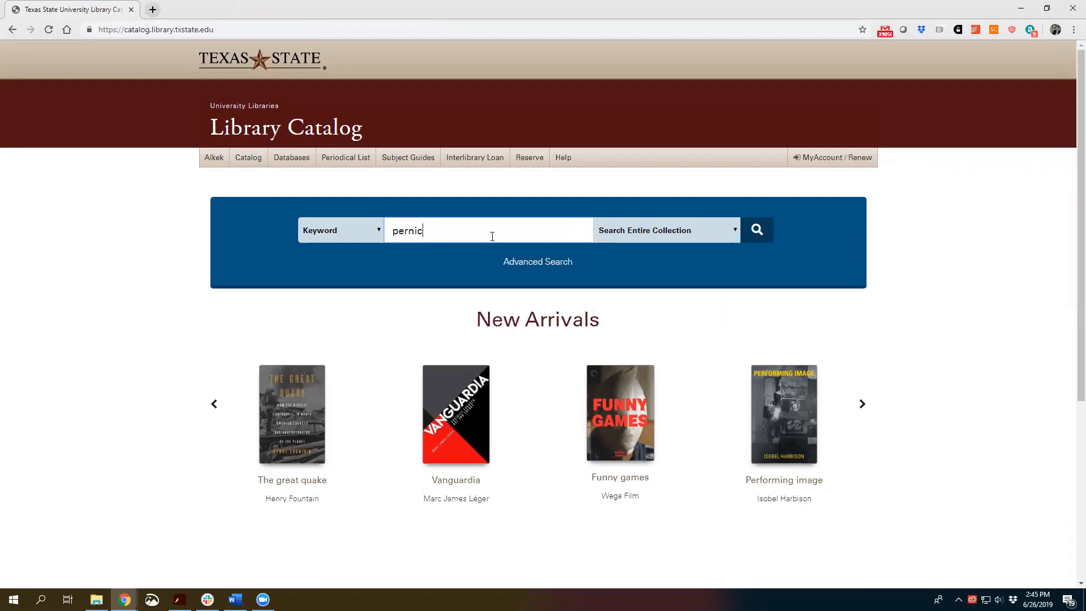
{"action": "type", "text": "ious anemia"}
{"action": "key", "text": "Return"}
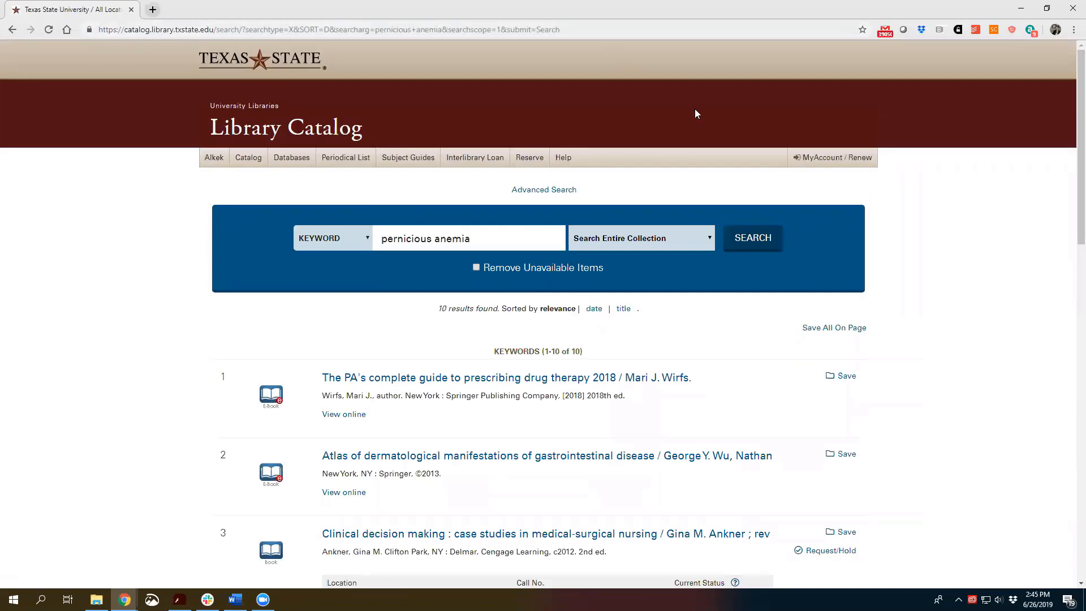
{"action": "scroll", "coordinate": [489, 325], "scroll_direction": "down", "scroll_amount": 4}
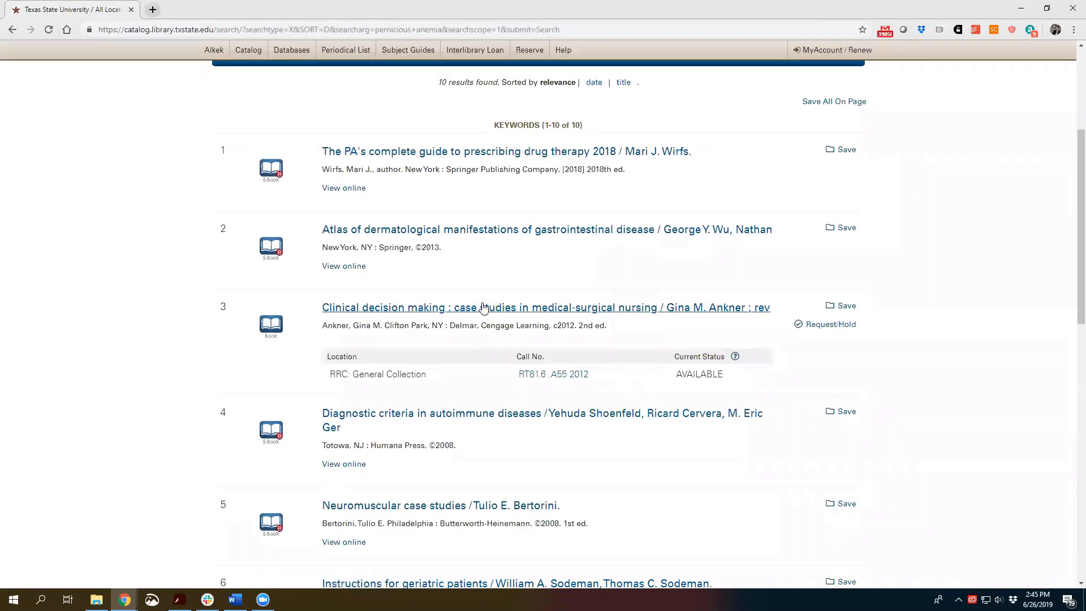
{"action": "left_click", "coordinate": [483, 308]}
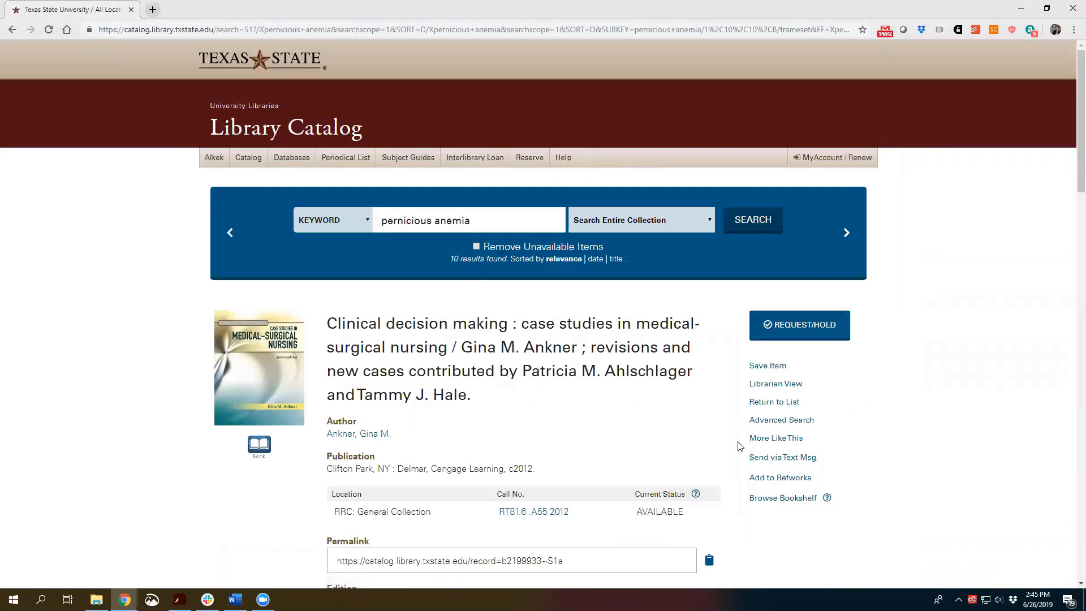
{"action": "key", "text": "ctrl+plus"}
{"action": "scroll", "coordinate": [892, 412], "scroll_direction": "down", "scroll_amount": 2}
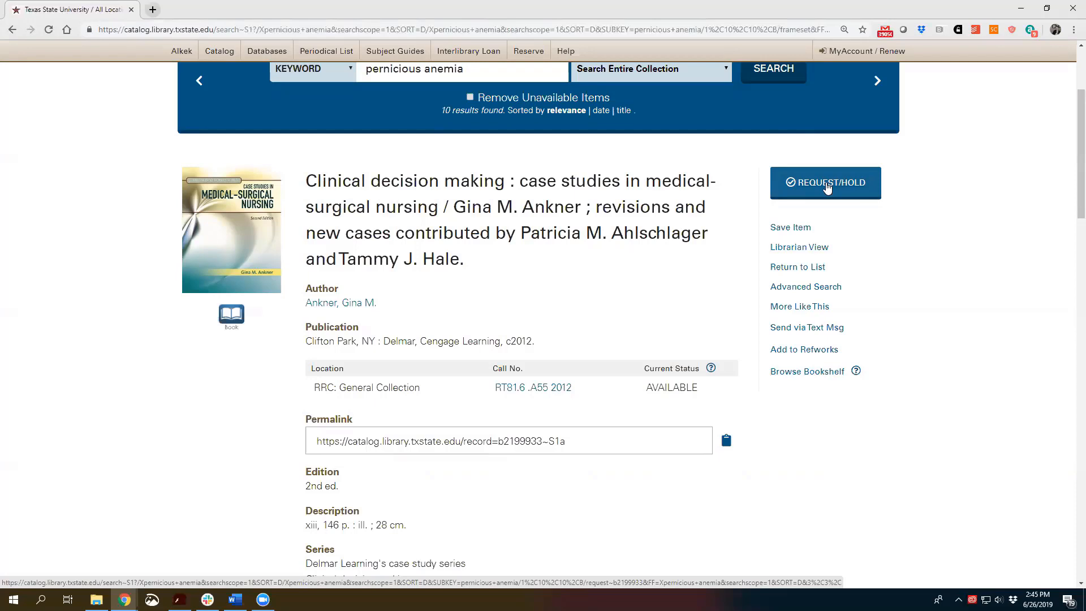
{"action": "scroll", "coordinate": [923, 194], "scroll_direction": "up", "scroll_amount": 3}
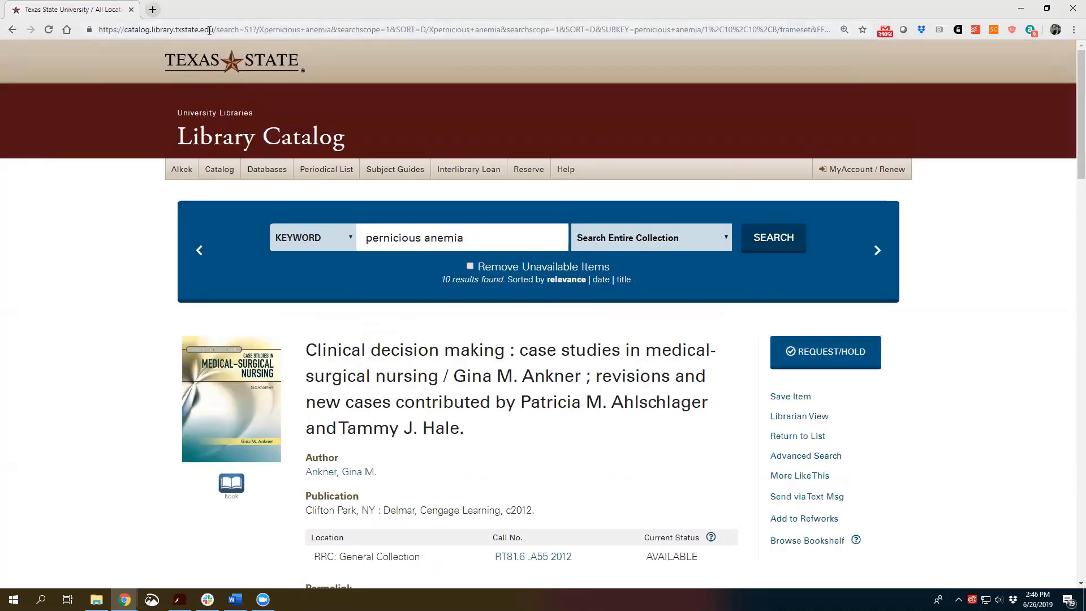
Step: Go from the catalog record to the recently imported references at refworks.proquest.com/library/recent/
{"action": "left_click", "coordinate": [154, 31]}
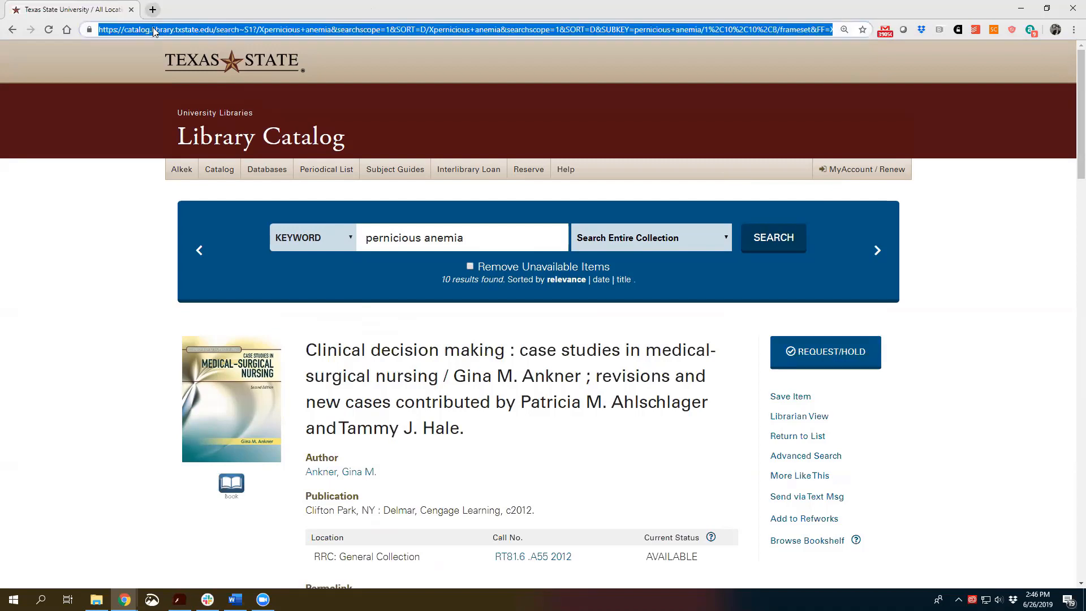
{"action": "type", "text": "ref"}
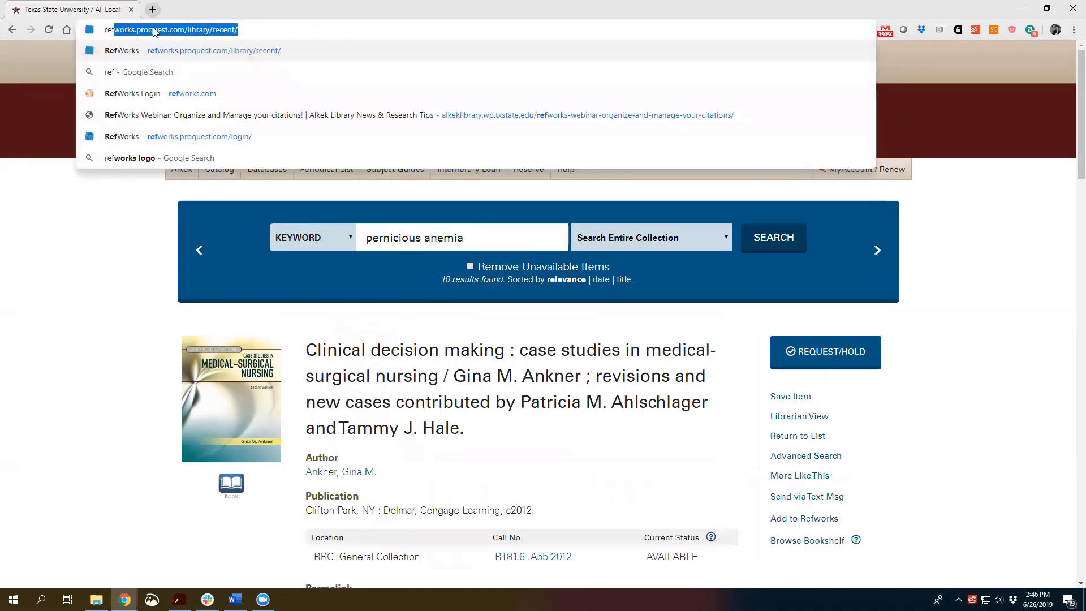
{"action": "key", "text": "Return"}
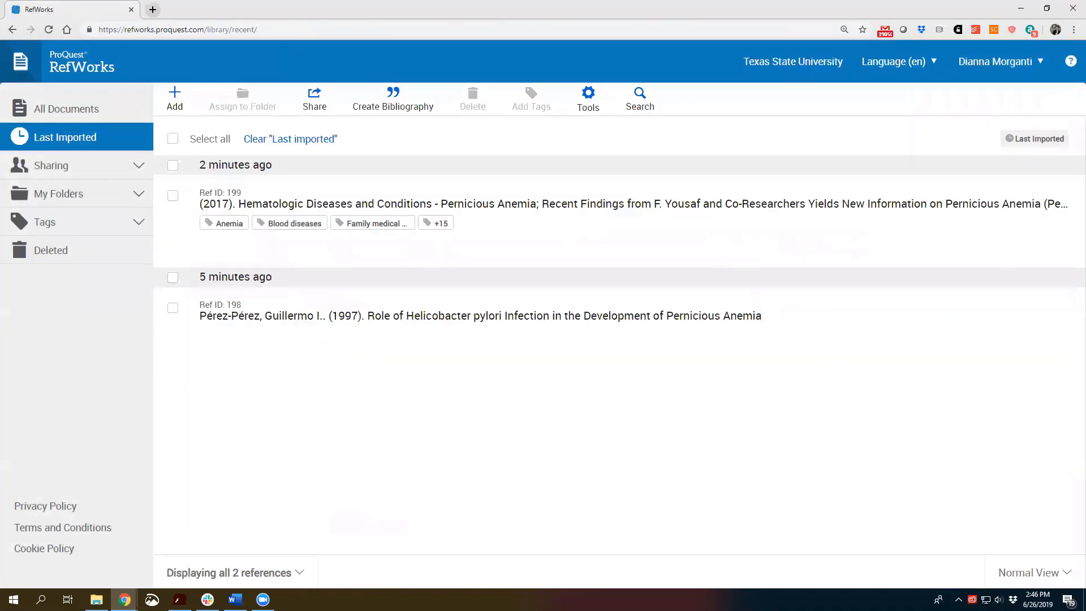
Step: Show the browser's bookmarks bar
{"action": "left_click", "coordinate": [1072, 30]}
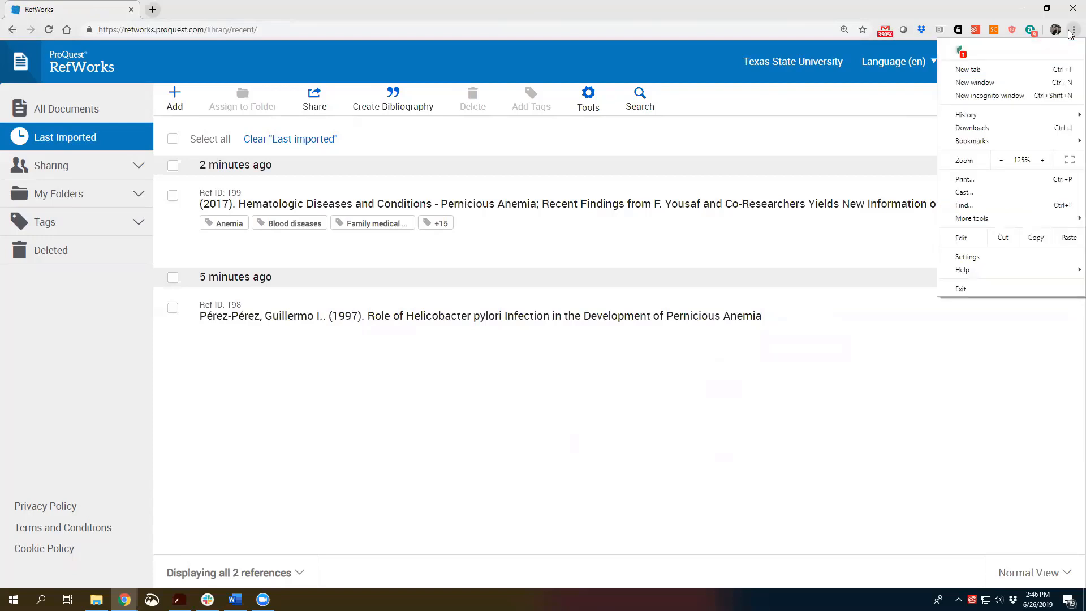
{"action": "mouse_move", "coordinate": [1023, 146]}
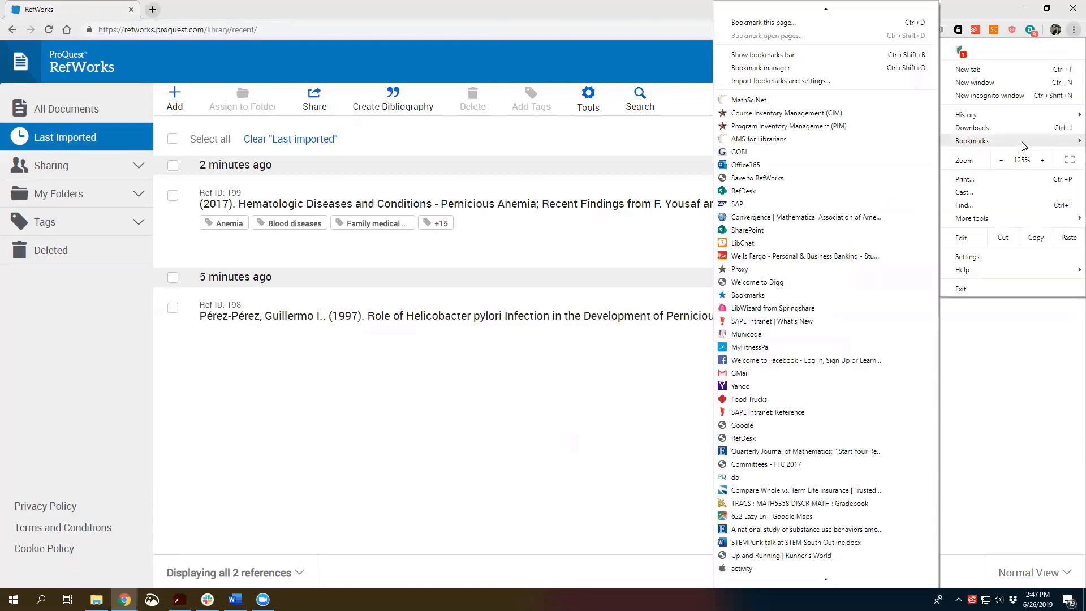
{"action": "left_click", "coordinate": [815, 56]}
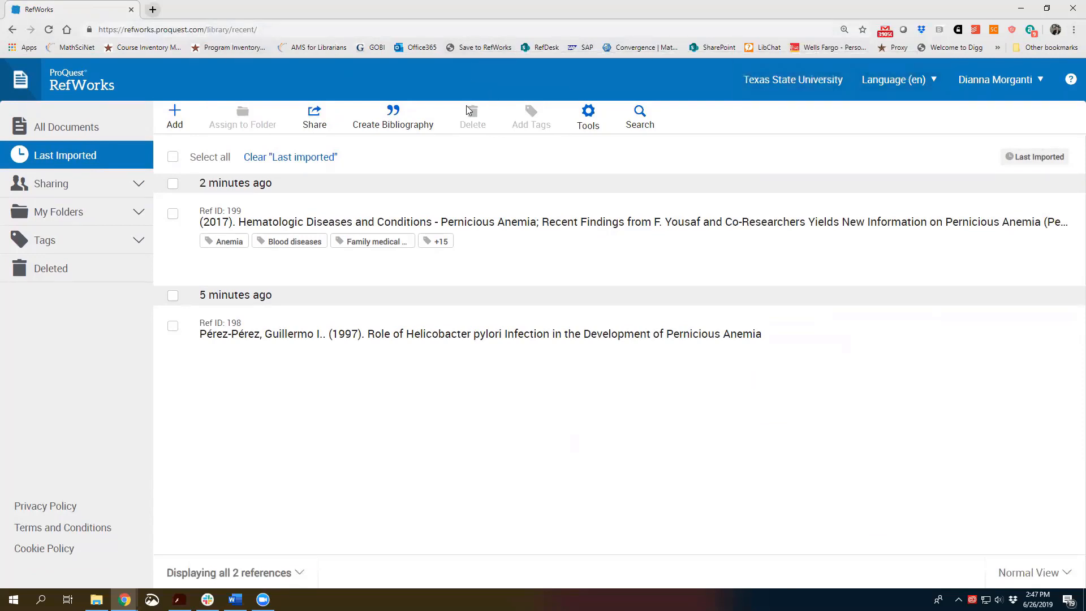
Step: Open the RefWorks Tools page and highlight the heading "Save references on the web"
{"action": "left_click", "coordinate": [594, 125]}
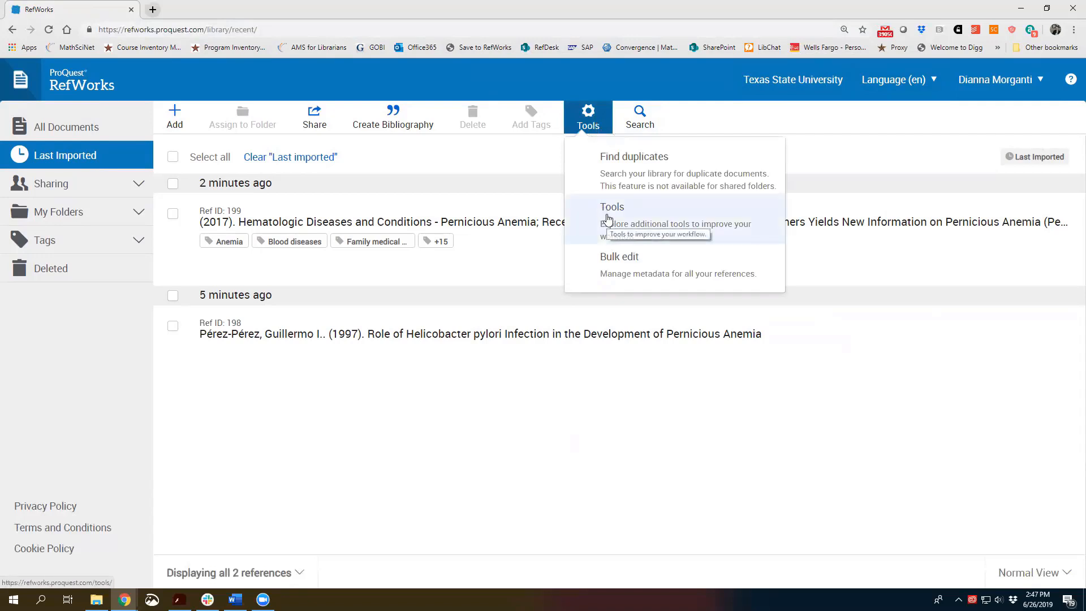
{"action": "left_click", "coordinate": [608, 219]}
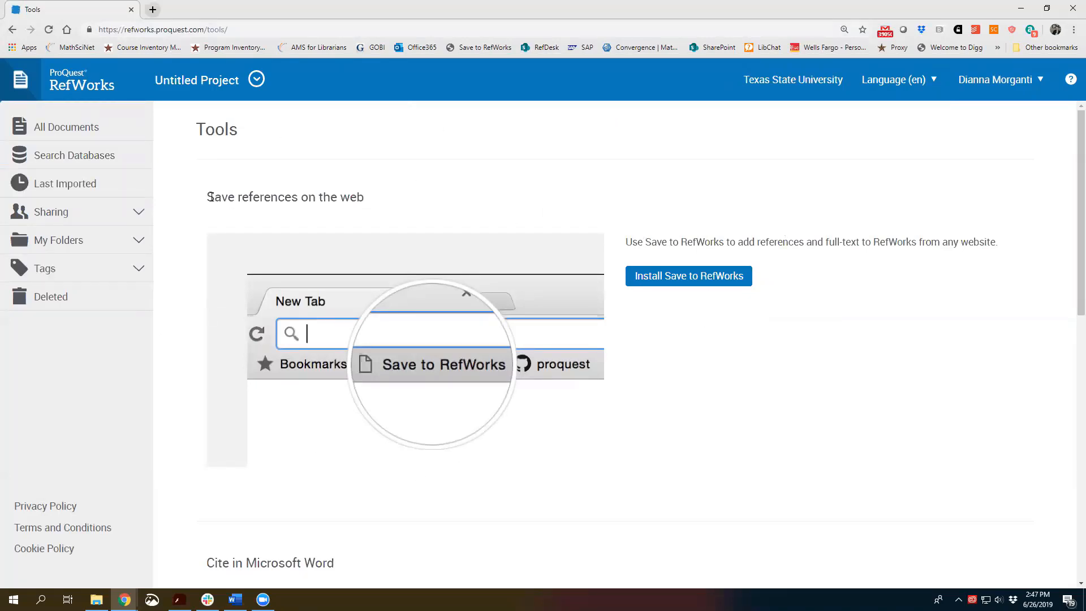
{"action": "left_click_drag", "start_coordinate": [209, 197], "coordinate": [429, 214]}
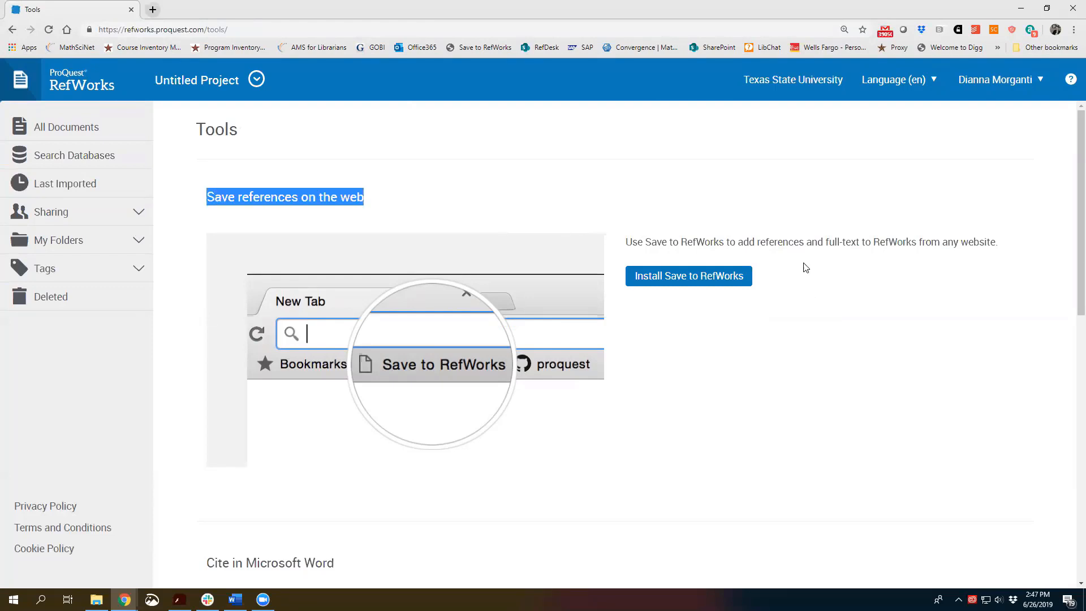
Step: Open the Save to RefWorks installer, demonstrate moving its bookmark button, and close the installer
{"action": "left_click", "coordinate": [695, 277]}
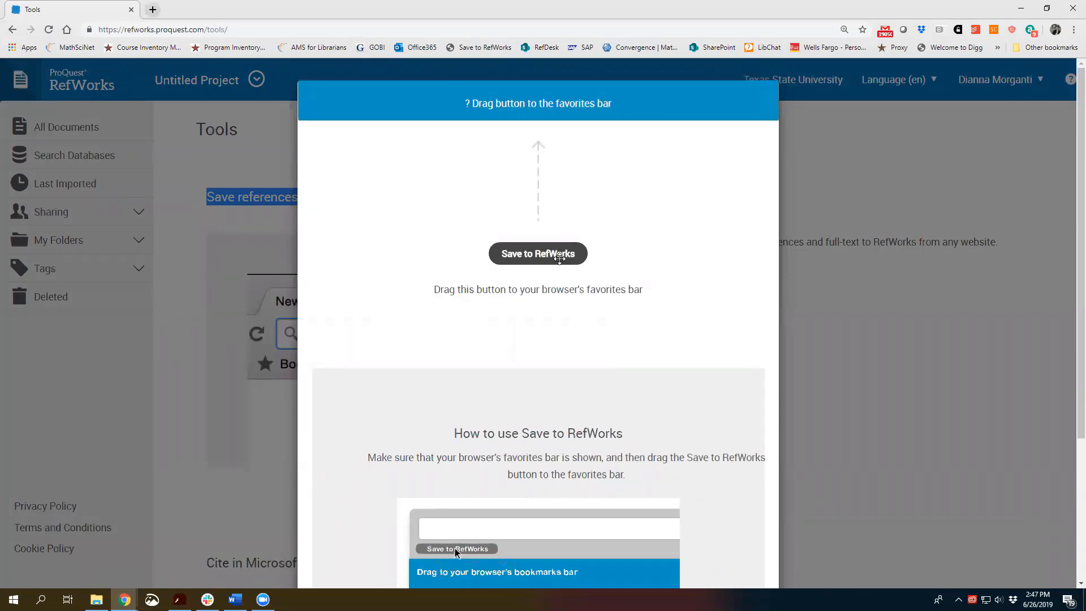
{"action": "left_click_drag", "start_coordinate": [560, 259], "coordinate": [551, 289]}
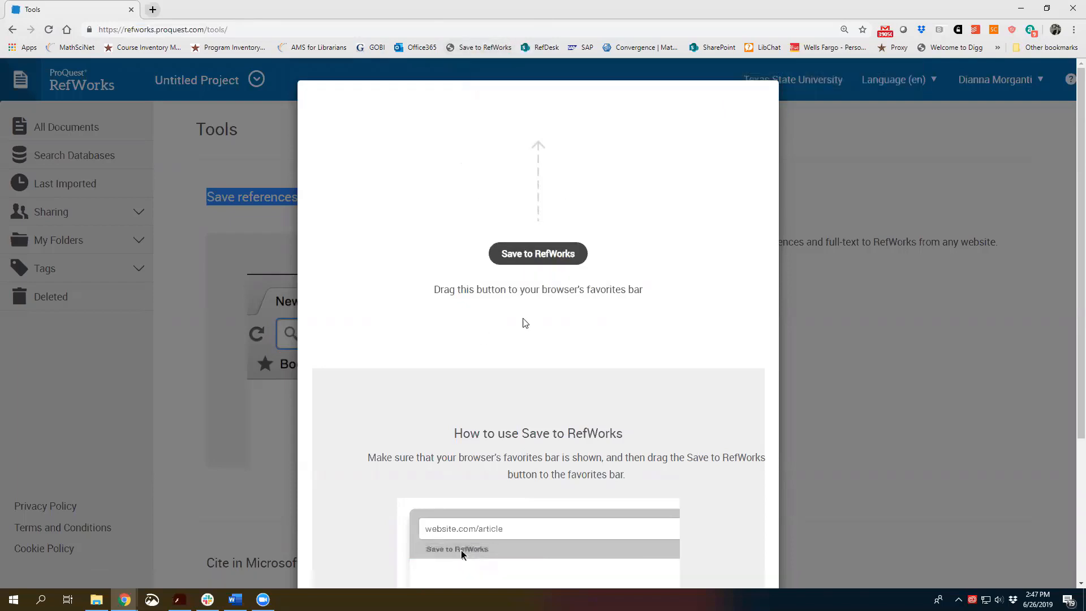
{"action": "left_click_drag", "start_coordinate": [538, 253], "coordinate": [516, 273]}
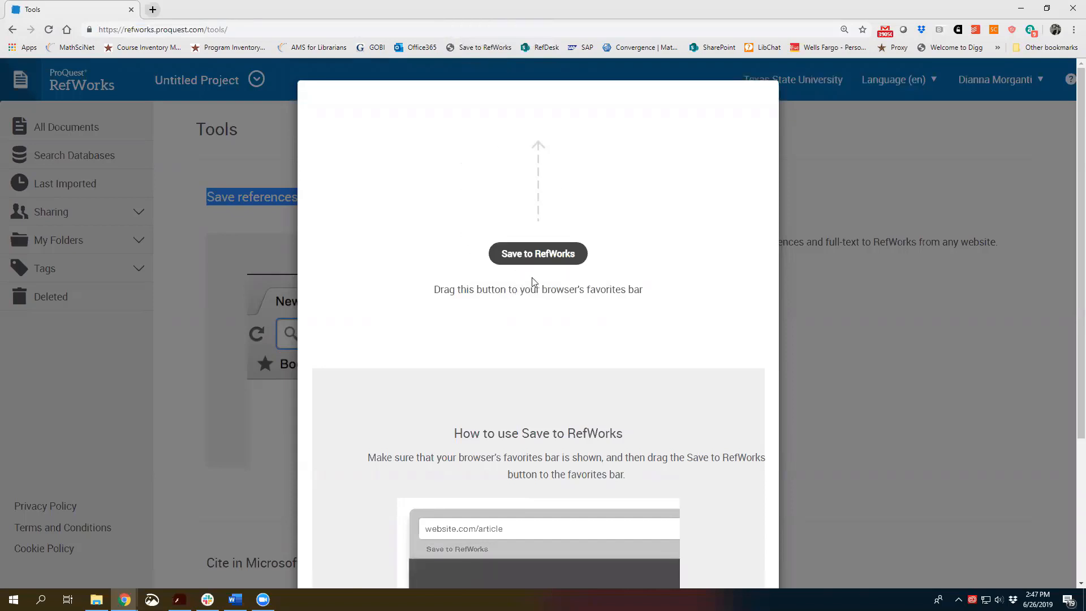
{"action": "left_click", "coordinate": [957, 317]}
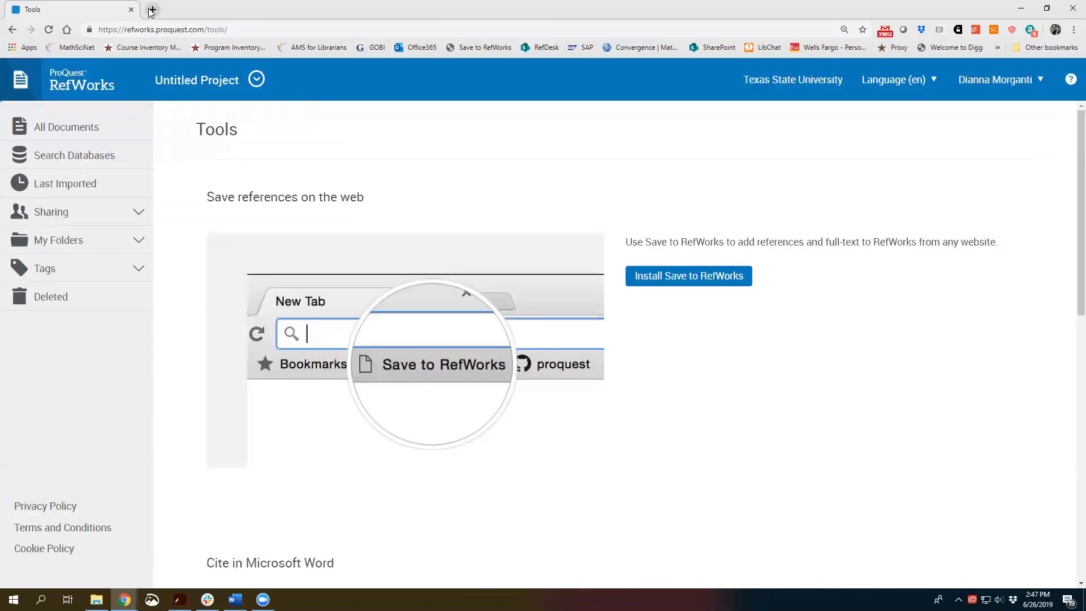
Step: Open census.gov in a new browser tab and dismiss its e-mail sign-up window
{"action": "left_click", "coordinate": [152, 10]}
{"action": "type", "text": "sus."}
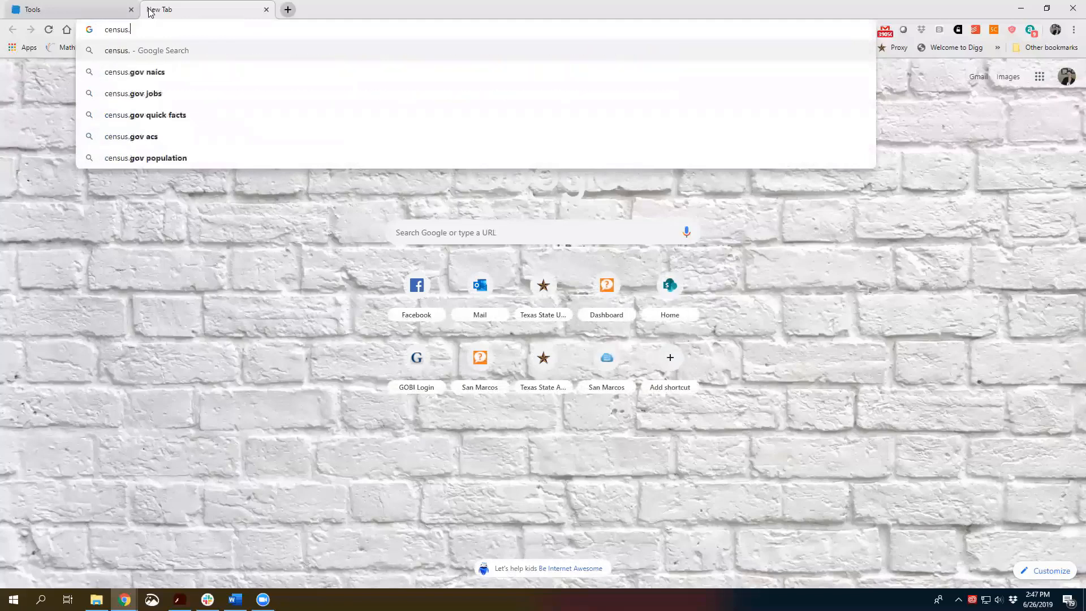
{"action": "key", "text": "Return"}
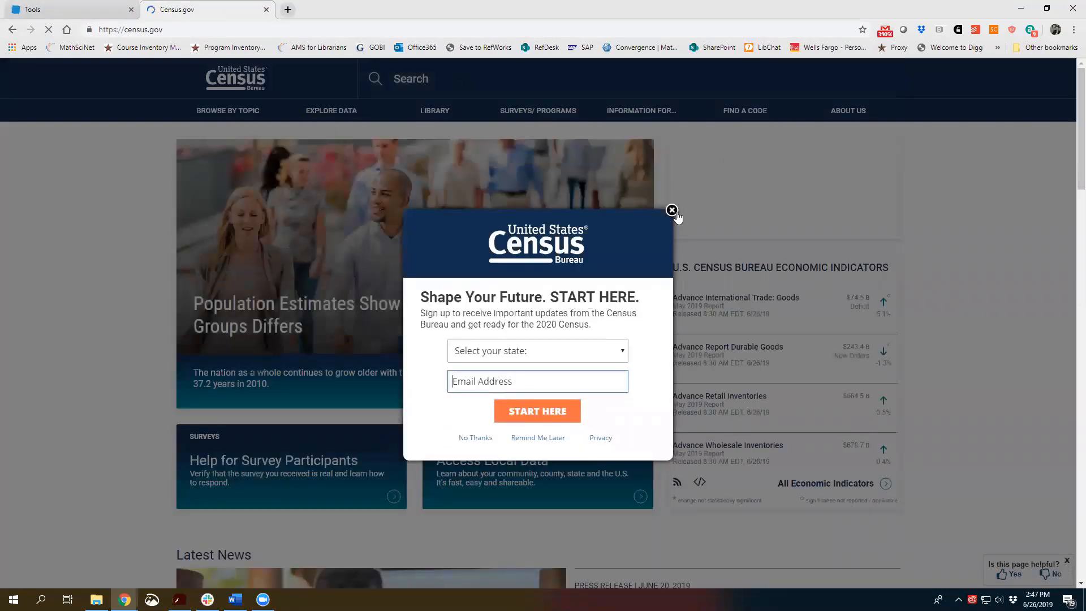
{"action": "left_click", "coordinate": [671, 210]}
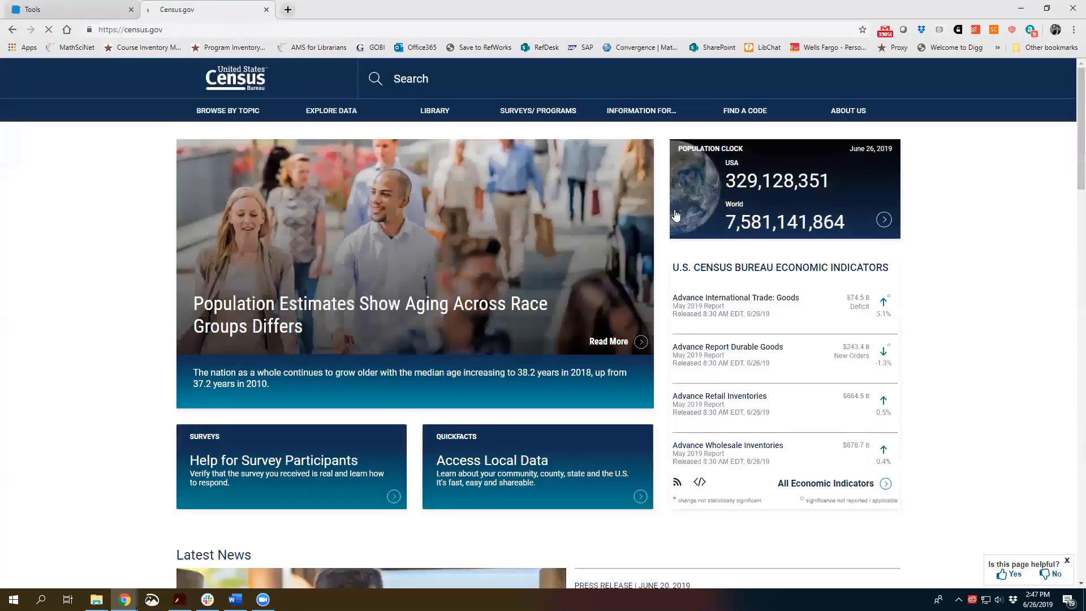
Step: Capture the census.gov page with Save to RefWorks and check its Website, Publish Date and Date Retrieved fields
{"action": "left_click", "coordinate": [473, 49]}
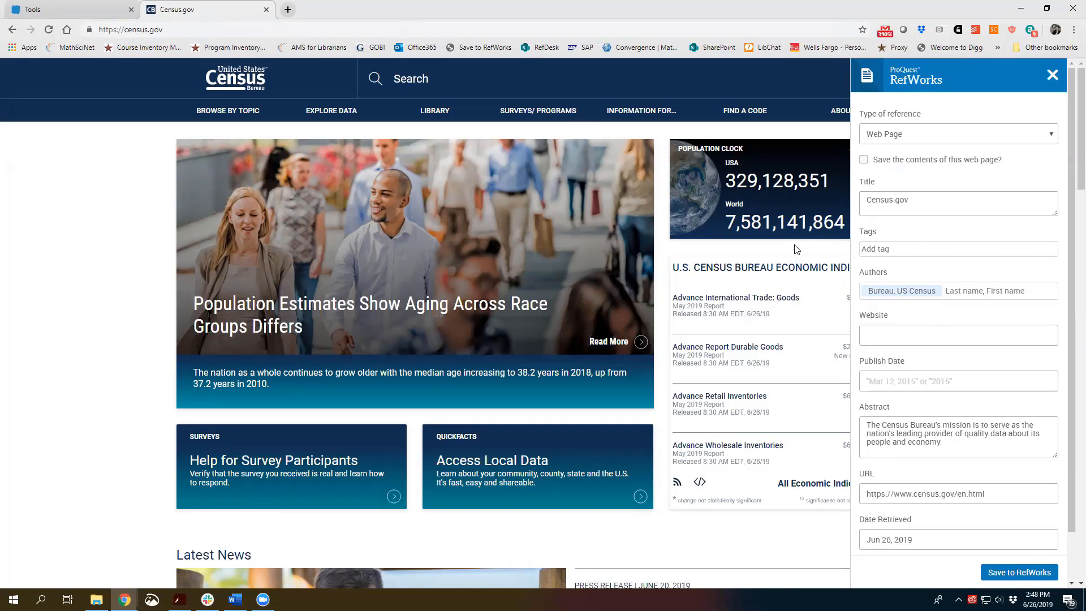
{"action": "left_click", "coordinate": [981, 330]}
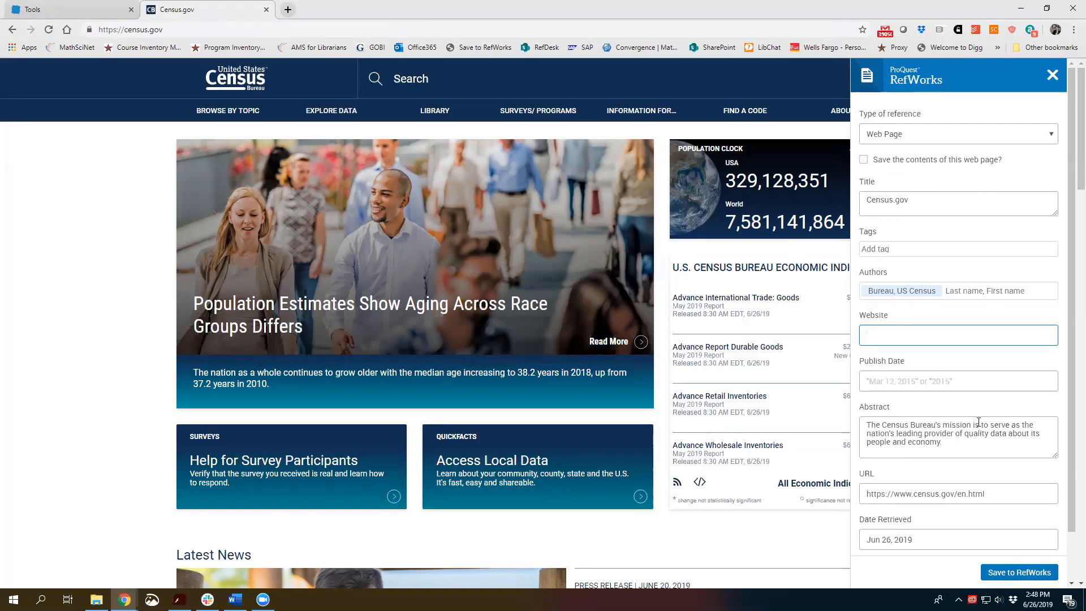
{"action": "scroll", "coordinate": [970, 362], "scroll_direction": "down", "scroll_amount": 1}
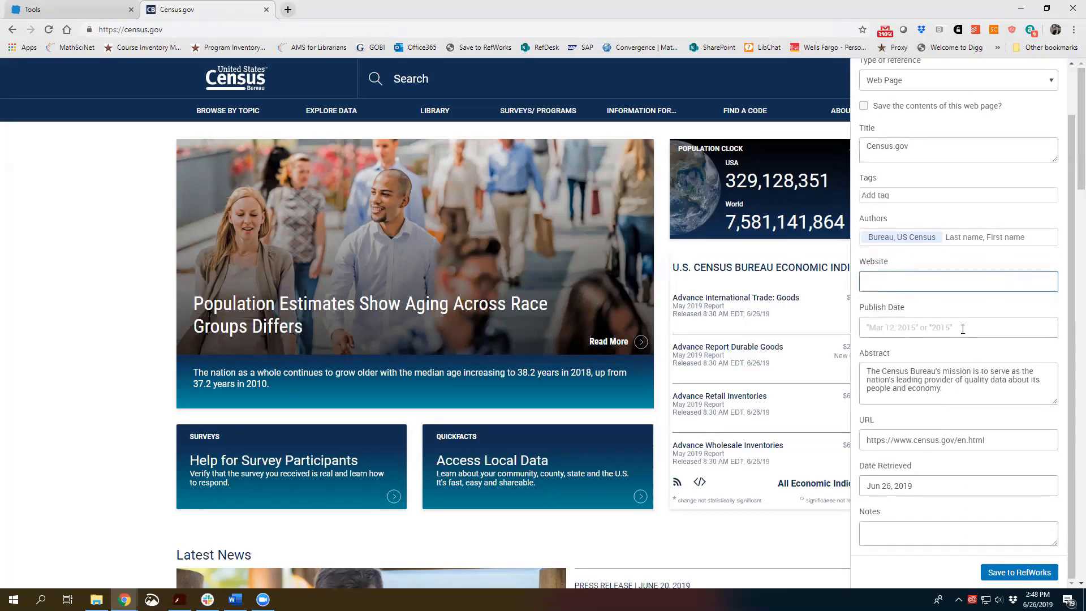
{"action": "left_click", "coordinate": [963, 327]}
{"action": "scroll", "coordinate": [423, 384], "scroll_direction": "down", "scroll_amount": 20}
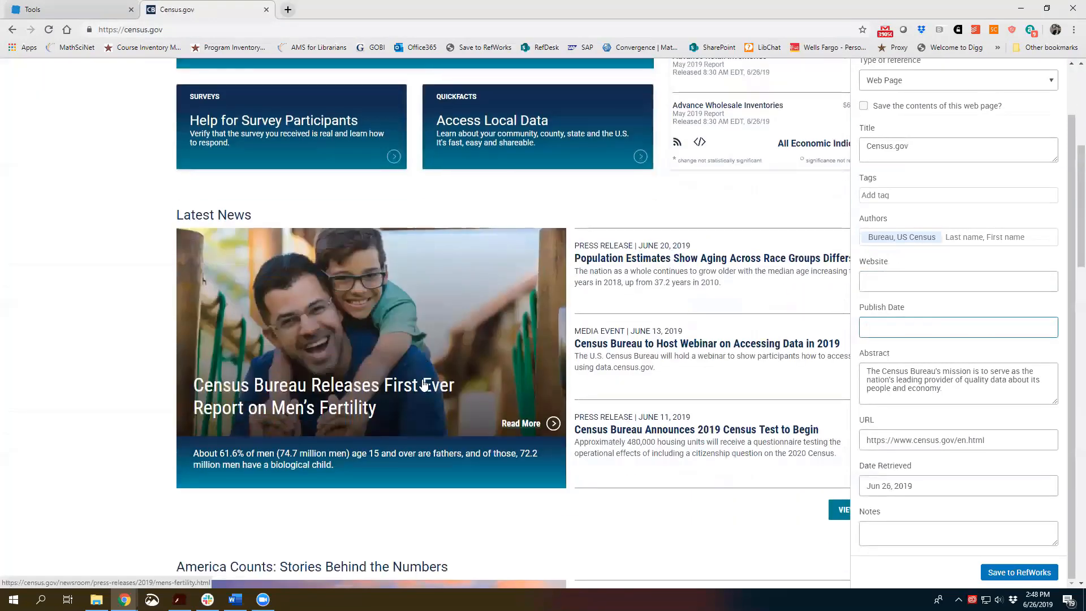
{"action": "scroll", "coordinate": [424, 384], "scroll_direction": "down", "scroll_amount": 6}
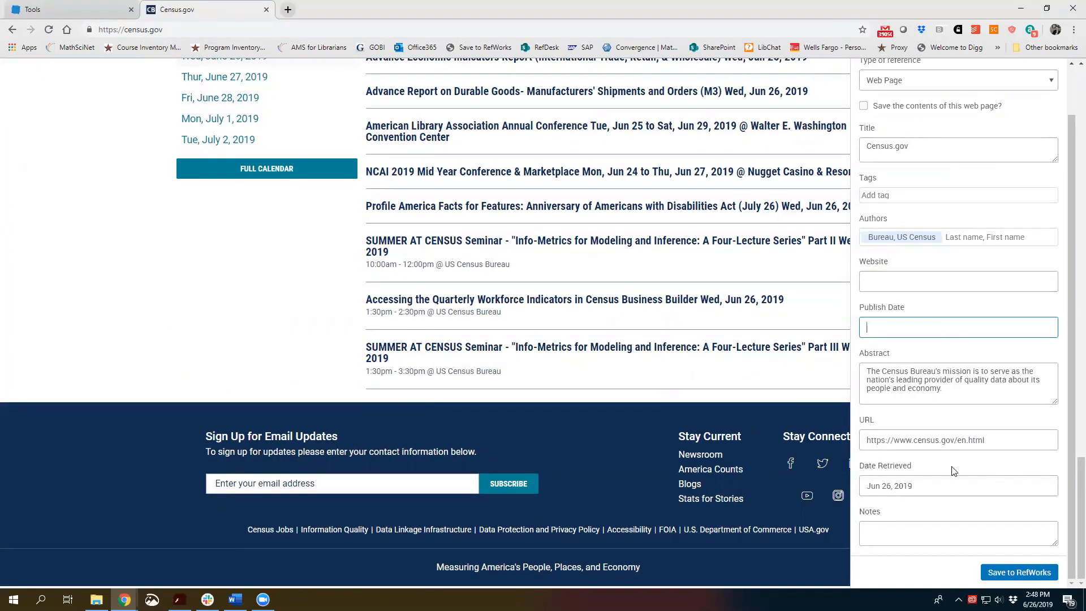
{"action": "left_click_drag", "start_coordinate": [958, 484], "coordinate": [824, 483]}
{"action": "scroll", "coordinate": [942, 482], "scroll_direction": "up", "scroll_amount": 1}
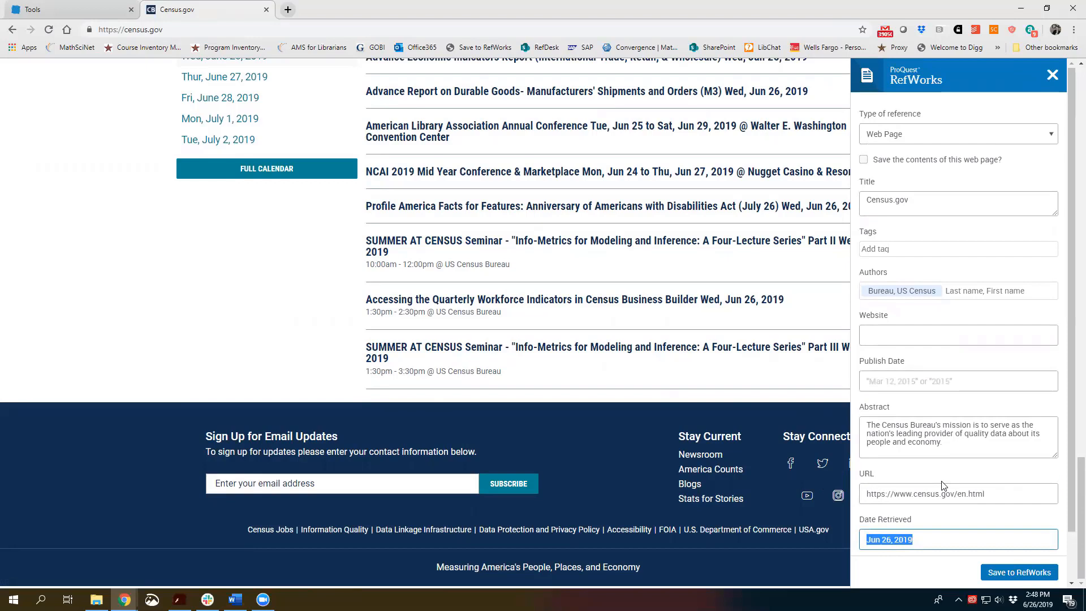
Step: Save the Census.gov web page reference to RefWorks without adding tags and view it in the library
{"action": "left_click", "coordinate": [954, 250]}
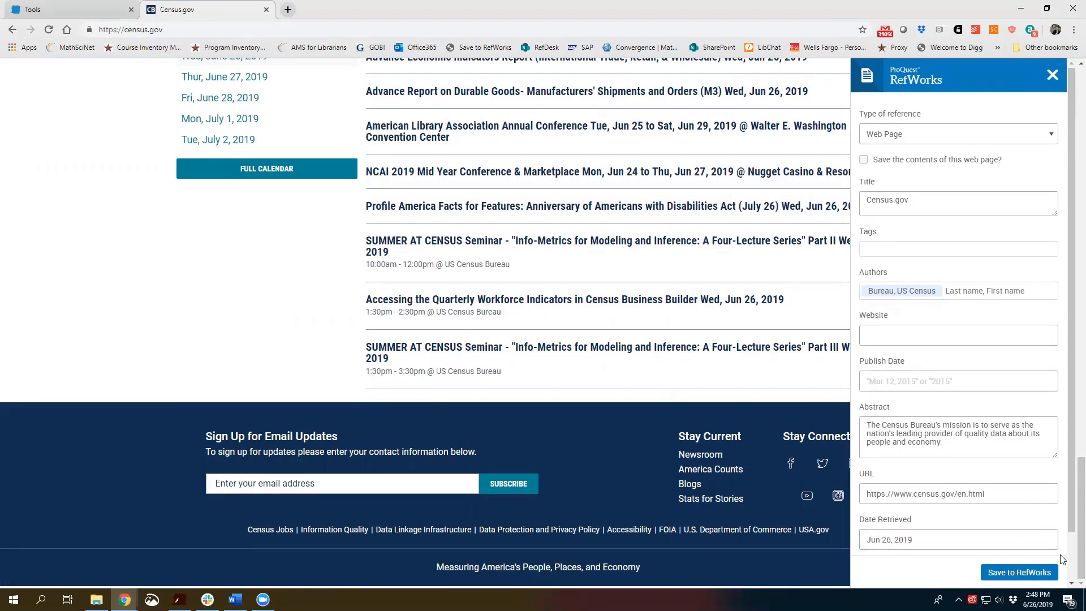
{"action": "left_click", "coordinate": [1002, 573]}
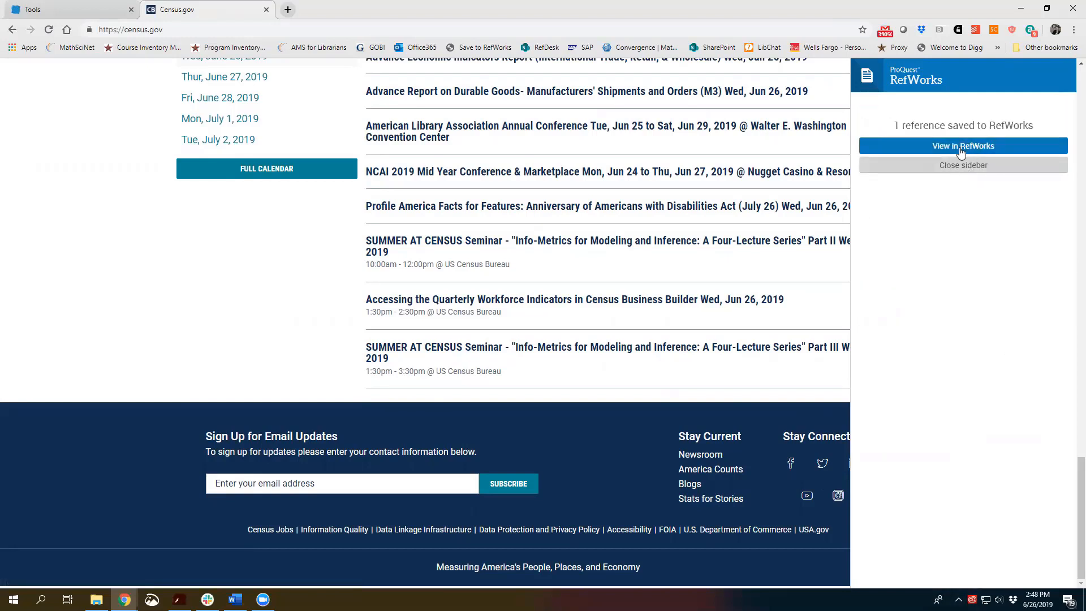
{"action": "left_click", "coordinate": [963, 146]}
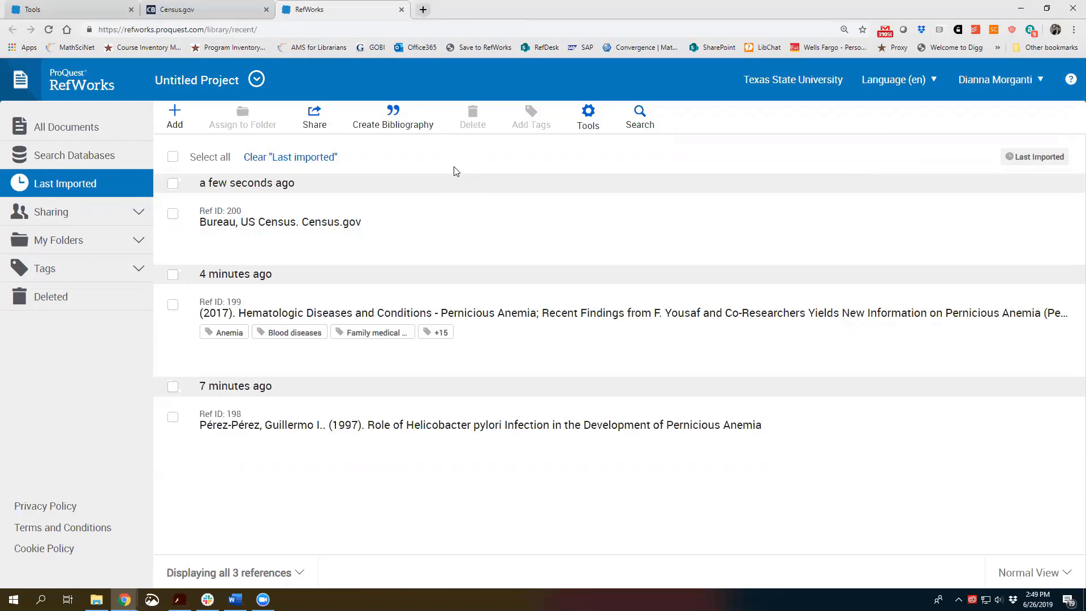
Step: Start a new manually entered reference and set its reference type to Report
{"action": "left_click", "coordinate": [174, 116]}
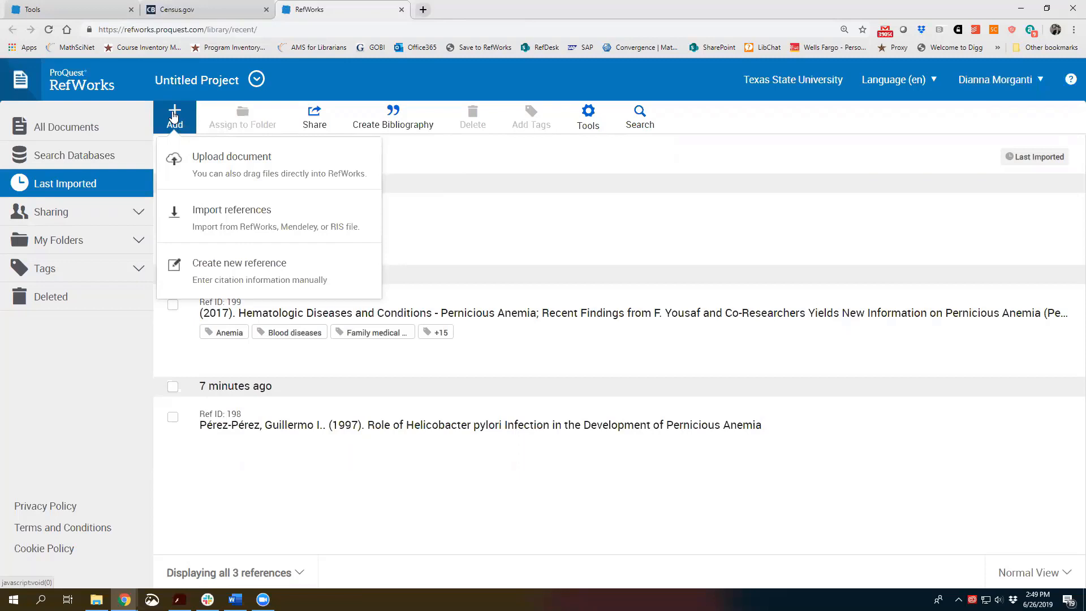
{"action": "left_click", "coordinate": [230, 276]}
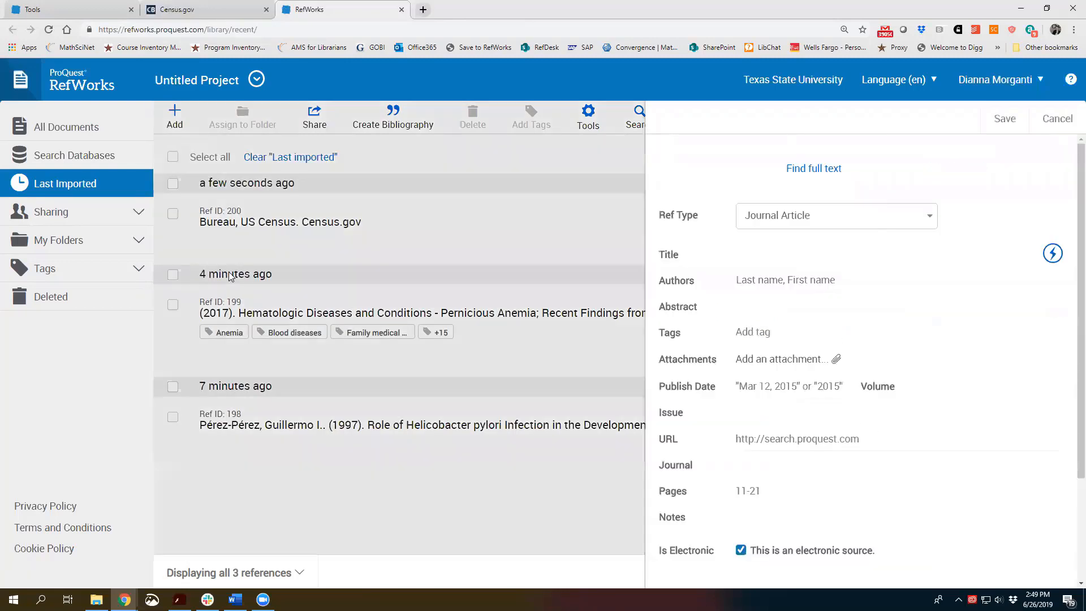
{"action": "left_click", "coordinate": [883, 216]}
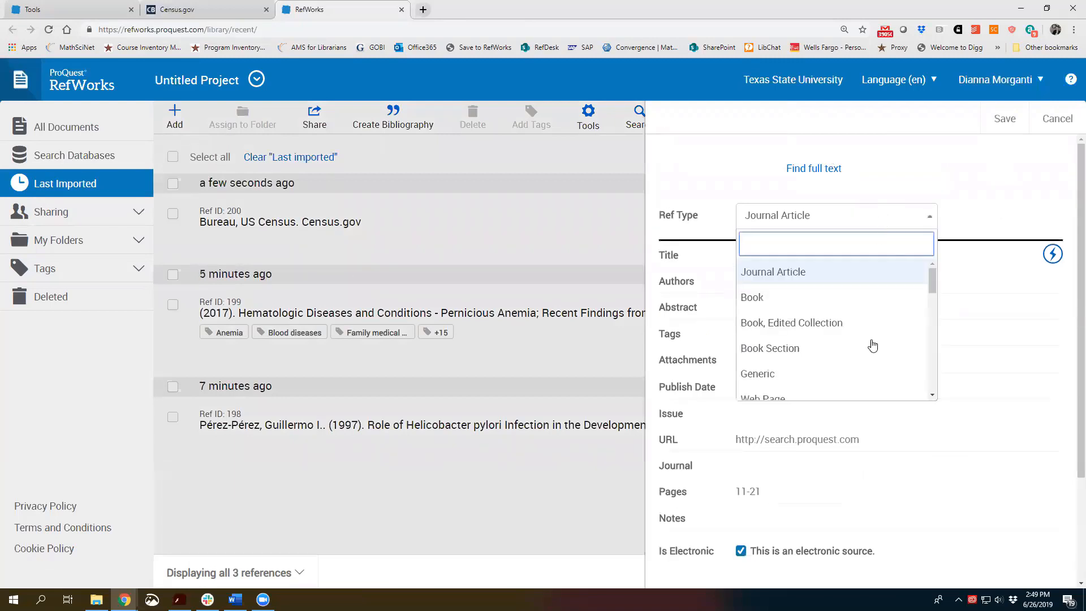
{"action": "scroll", "coordinate": [869, 291], "scroll_direction": "down", "scroll_amount": 5}
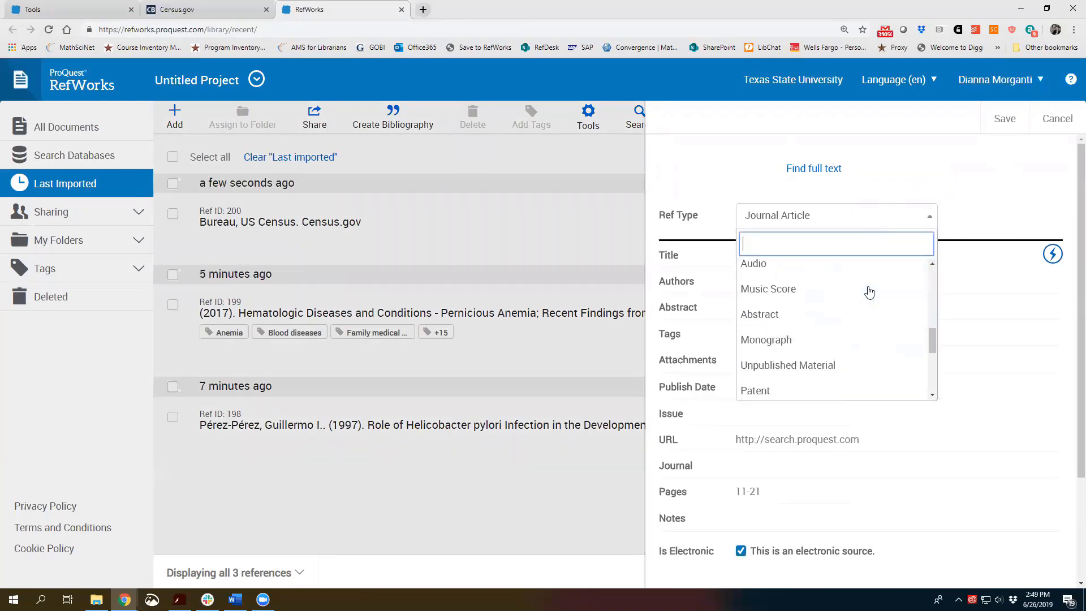
{"action": "scroll", "coordinate": [870, 293], "scroll_direction": "up", "scroll_amount": 4}
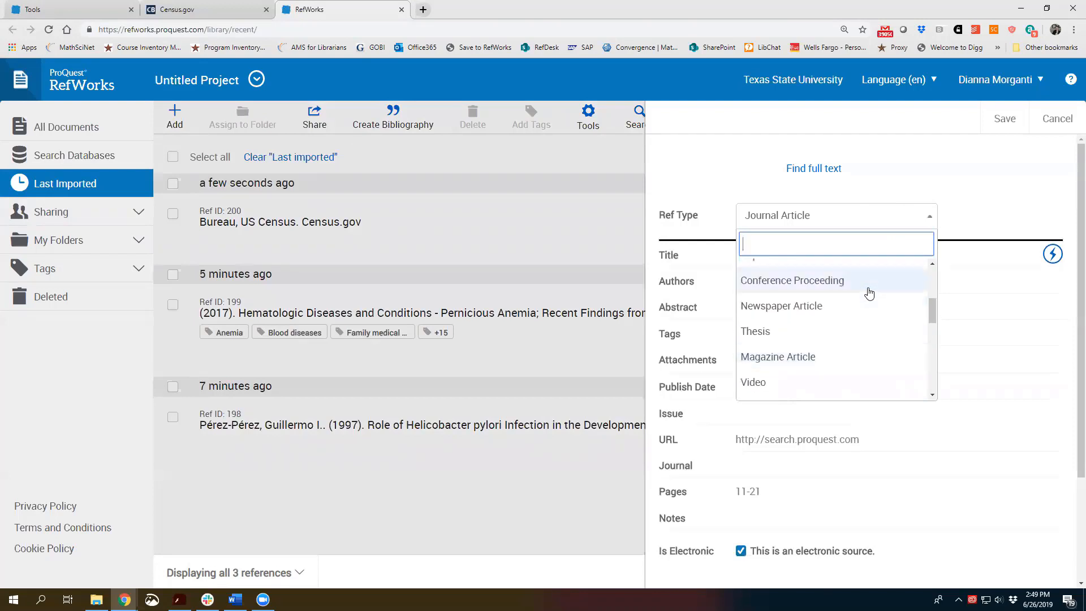
{"action": "scroll", "coordinate": [863, 296], "scroll_direction": "down", "scroll_amount": 1}
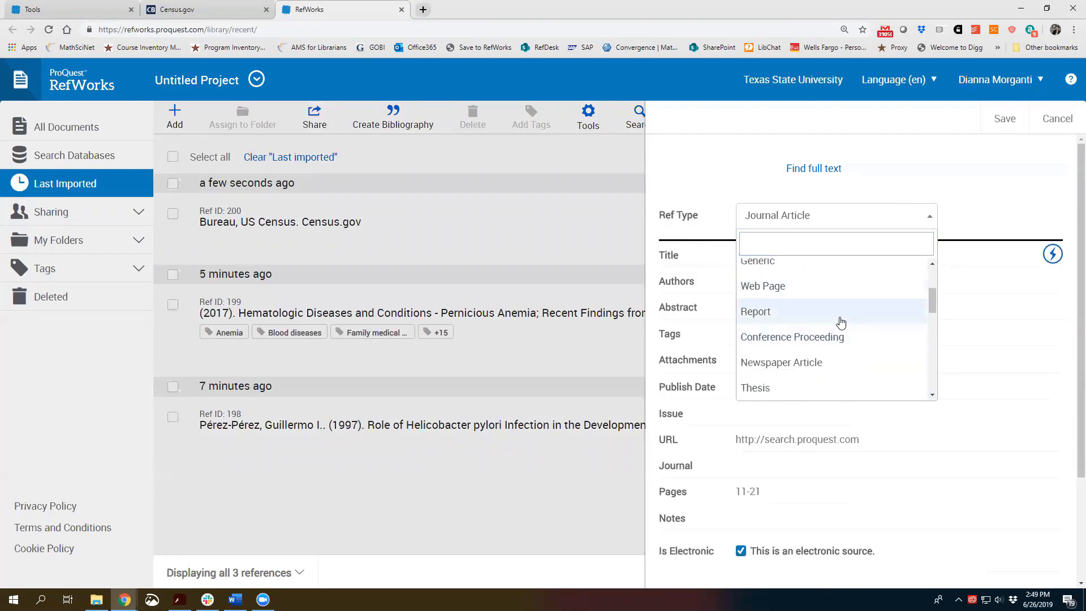
{"action": "left_click", "coordinate": [841, 320]}
Step: Look over the blank Report form from Title and Authors to Notes, and cancel the new reference
{"action": "left_click", "coordinate": [786, 254]}
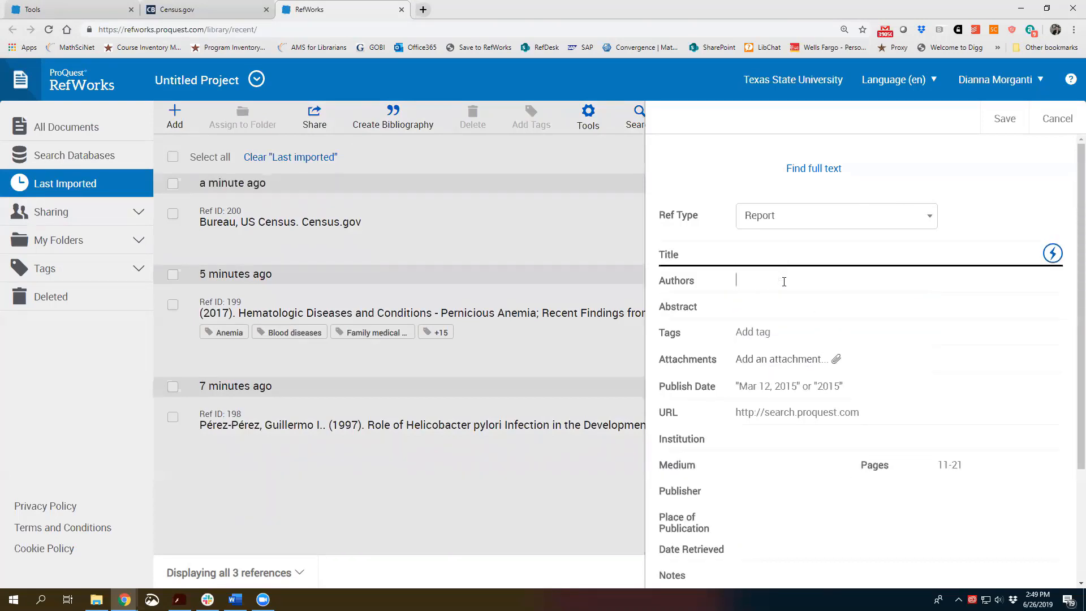
{"action": "left_click", "coordinate": [788, 280]}
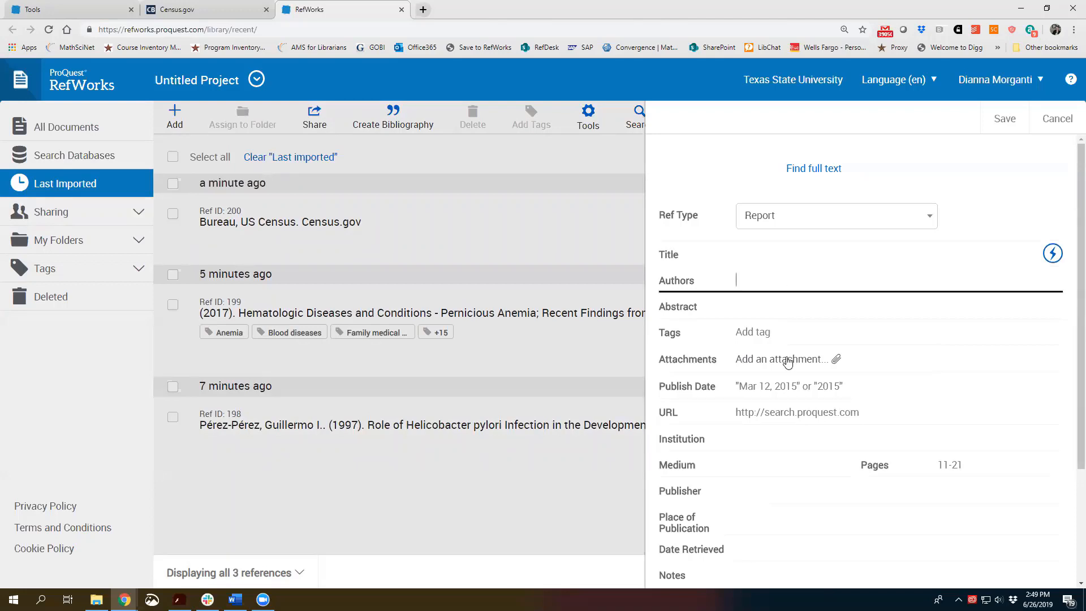
{"action": "scroll", "coordinate": [792, 360], "scroll_direction": "down", "scroll_amount": 2}
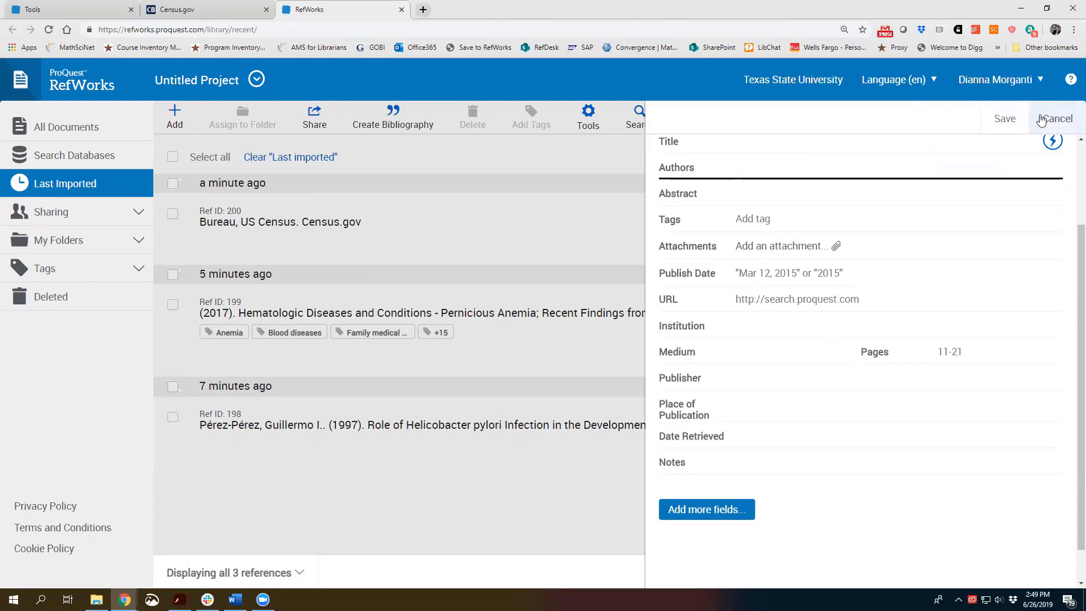
{"action": "scroll", "coordinate": [832, 371], "scroll_direction": "up", "scroll_amount": 2}
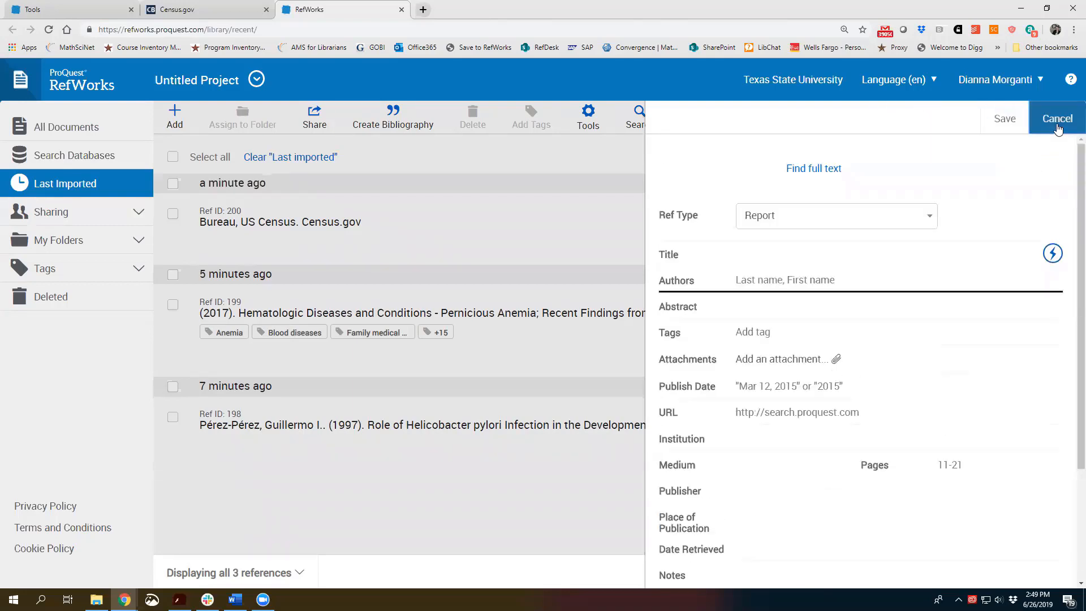
{"action": "left_click", "coordinate": [1057, 119]}
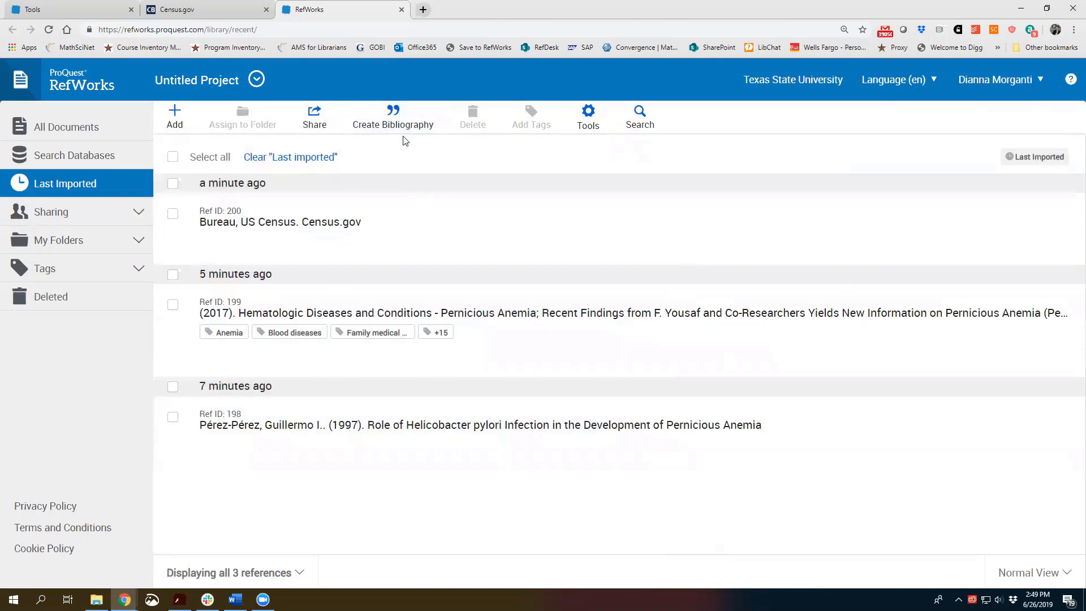
Step: Select all three last imported references and expand the list of personal folders
{"action": "left_click", "coordinate": [173, 216]}
{"action": "left_click", "coordinate": [173, 305]}
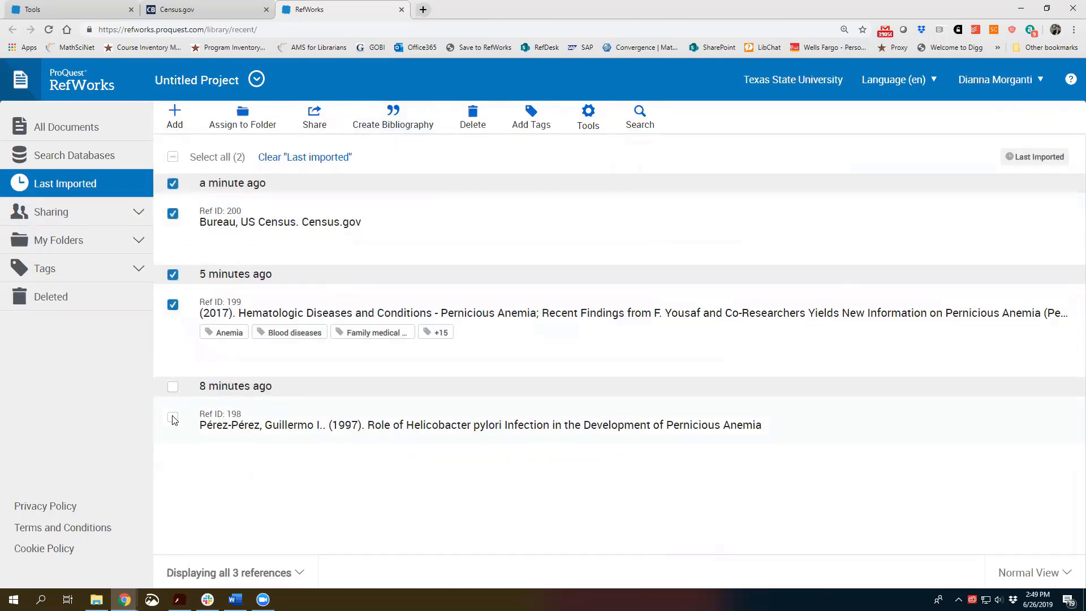
{"action": "left_click", "coordinate": [173, 418]}
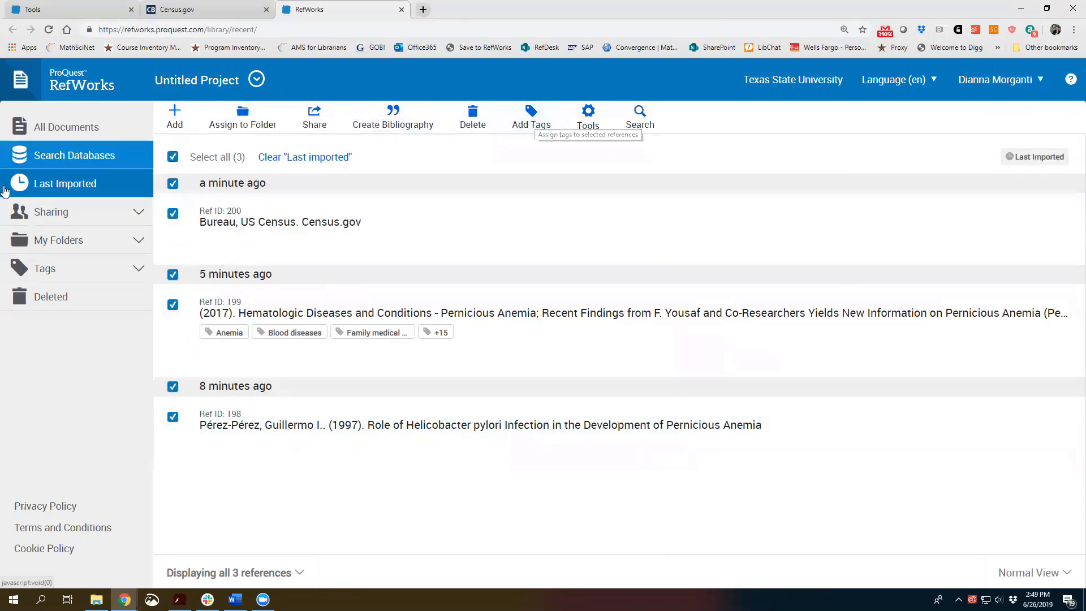
{"action": "left_click", "coordinate": [99, 240]}
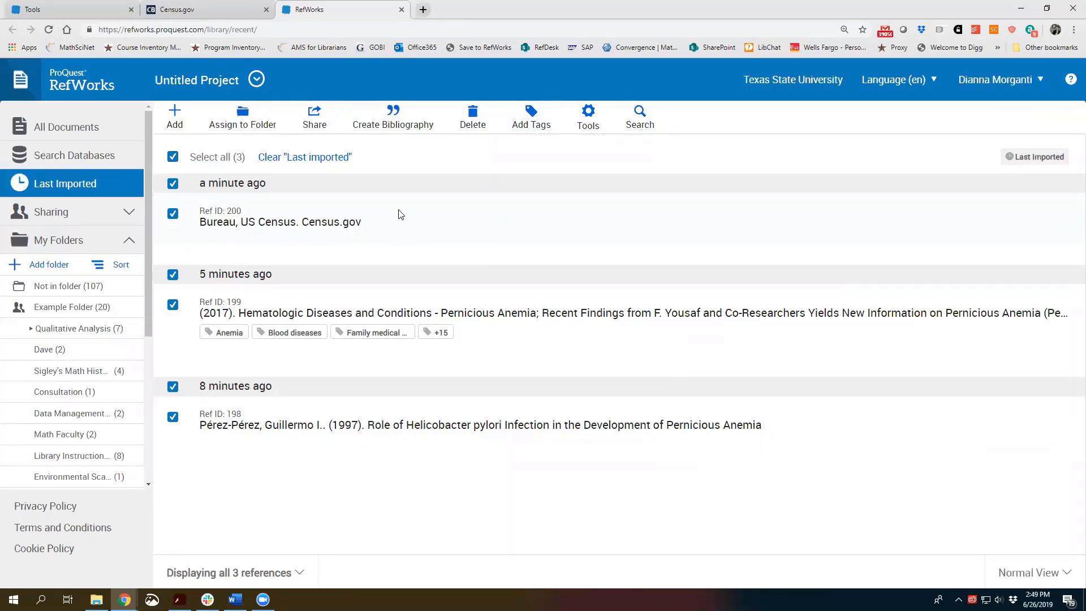
Step: Show the web address of the RefWorks Tools page and return to the last imported references
{"action": "left_click", "coordinate": [102, 10]}
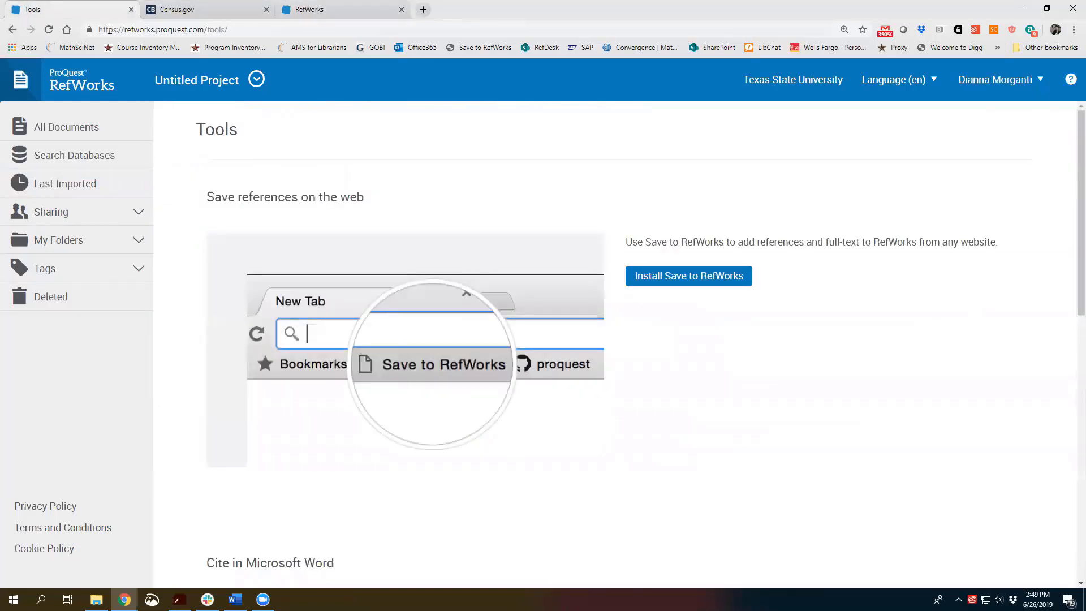
{"action": "left_click", "coordinate": [169, 30]}
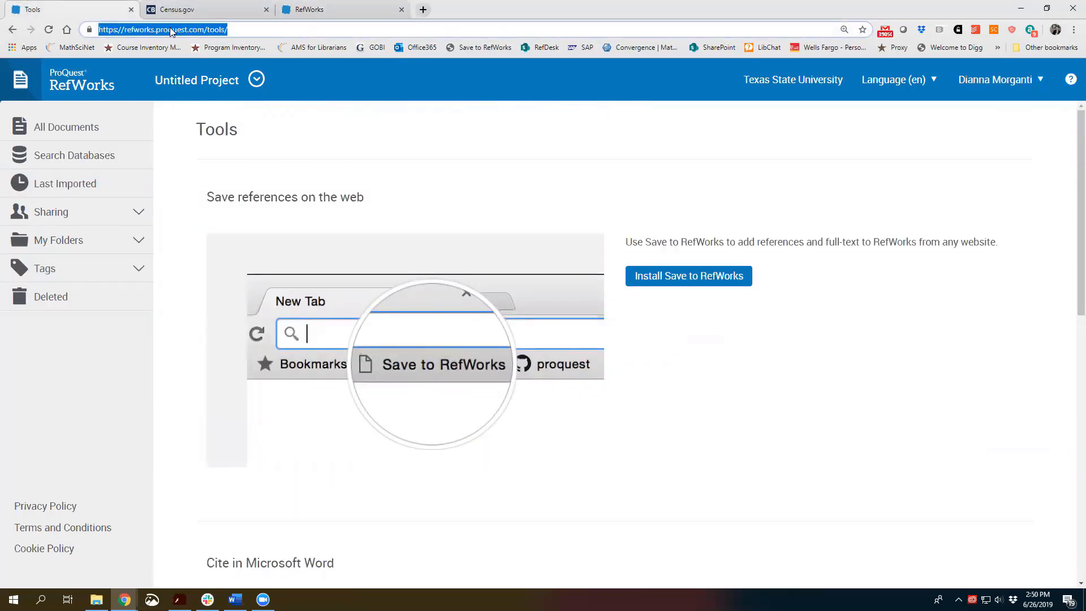
{"action": "left_click", "coordinate": [316, 10]}
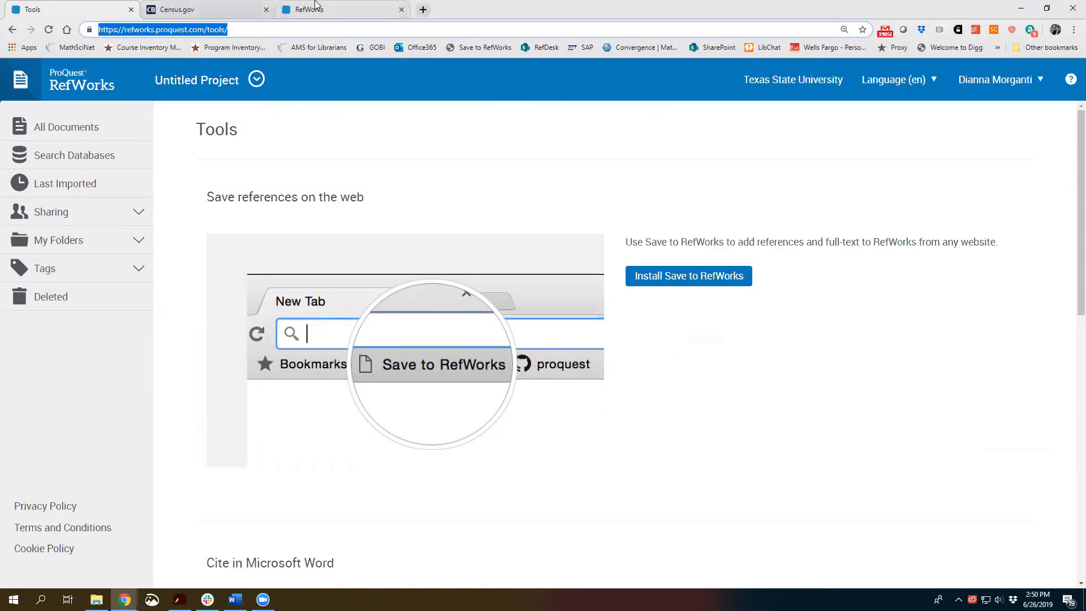
Step: Open the details of the Hematologic Diseases and Conditions reference and follow its URL to the ProQuest article
{"action": "left_click", "coordinate": [491, 327]}
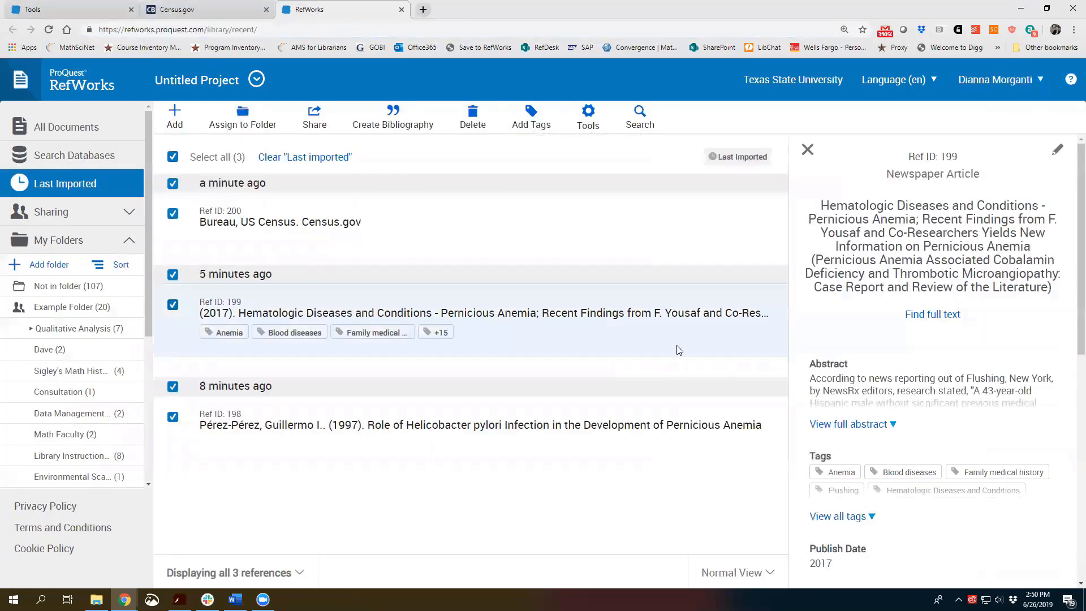
{"action": "scroll", "coordinate": [852, 358], "scroll_direction": "down", "scroll_amount": 2}
{"action": "scroll", "coordinate": [851, 358], "scroll_direction": "down", "scroll_amount": 4}
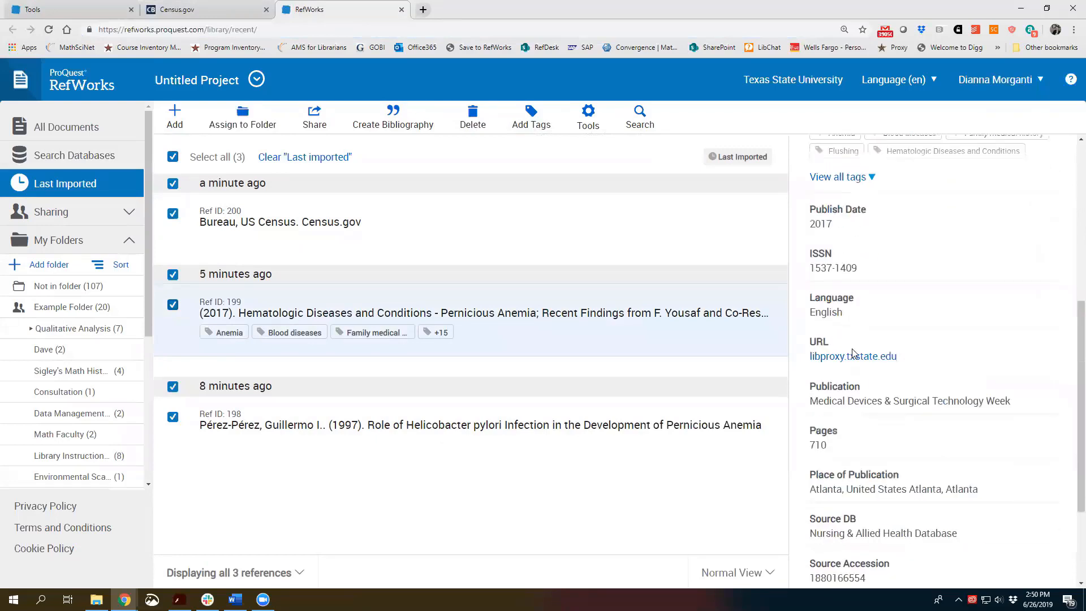
{"action": "left_click", "coordinate": [552, 318]}
{"action": "left_click", "coordinate": [628, 319]}
{"action": "left_click", "coordinate": [828, 358]}
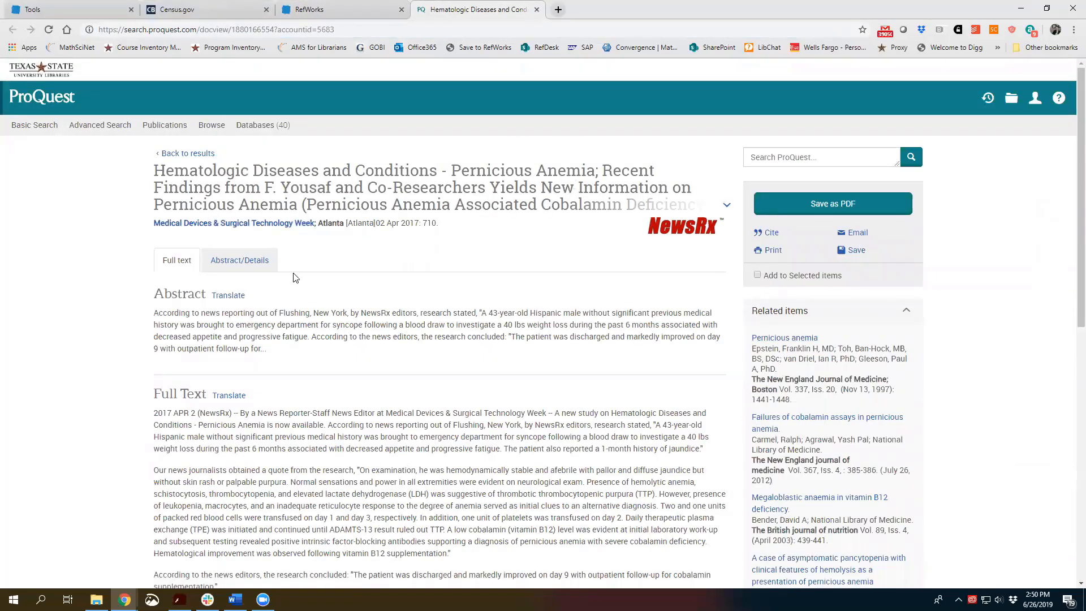
Step: Look through the article's full text and save it from ProQuest as a PDF
{"action": "scroll", "coordinate": [554, 369], "scroll_direction": "down", "scroll_amount": 3}
{"action": "scroll", "coordinate": [556, 373], "scroll_direction": "up", "scroll_amount": 3}
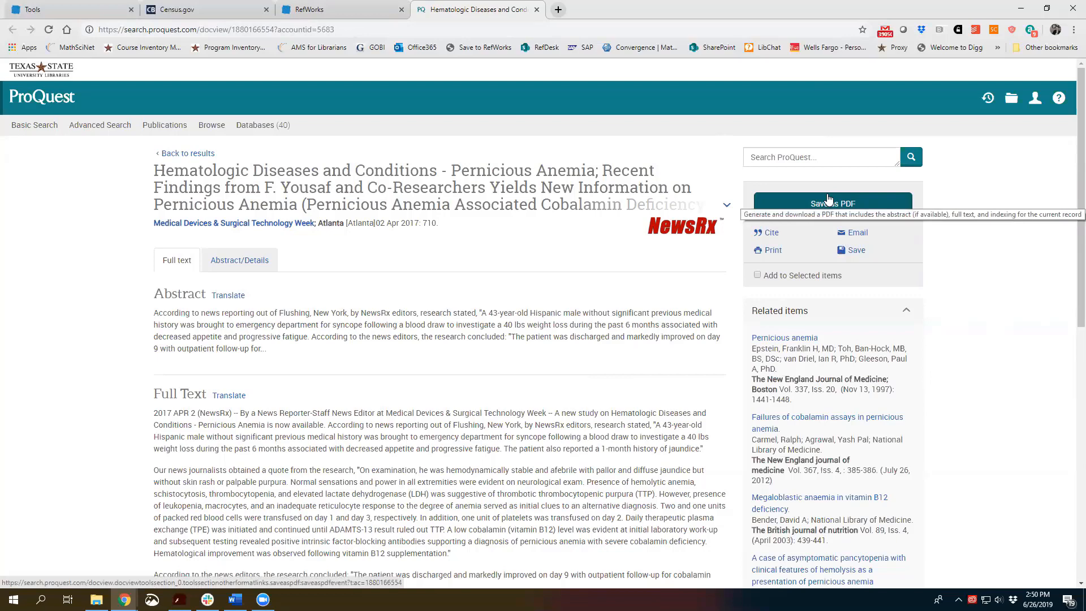
{"action": "left_click", "coordinate": [873, 199]}
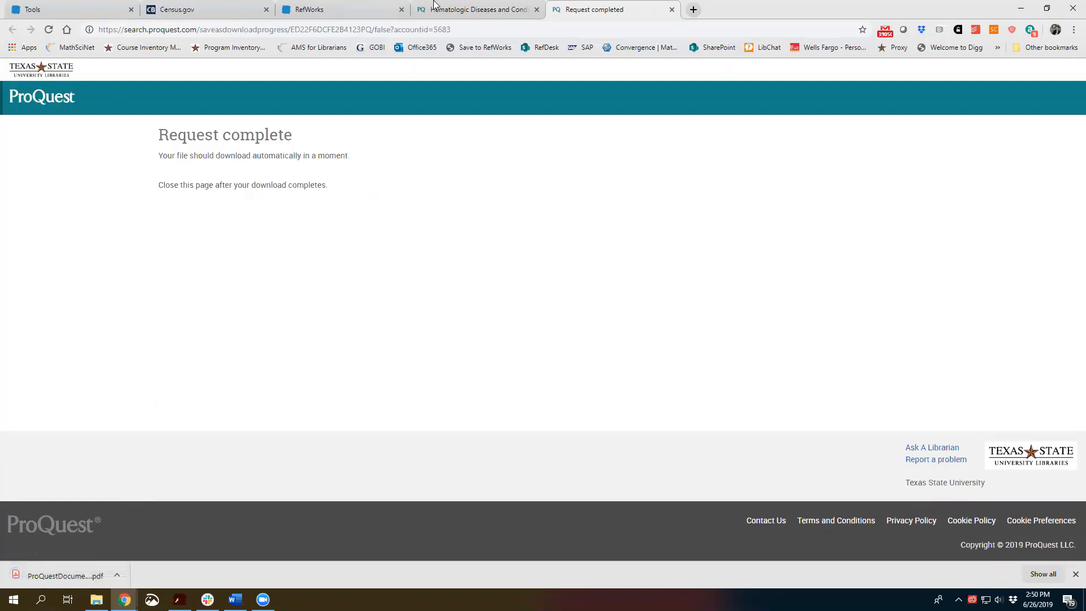
Step: Back in RefWorks, attach the downloaded ProQuest PDF to the Hematologic Diseases and Conditions reference and save the reference
{"action": "left_click", "coordinate": [333, 5]}
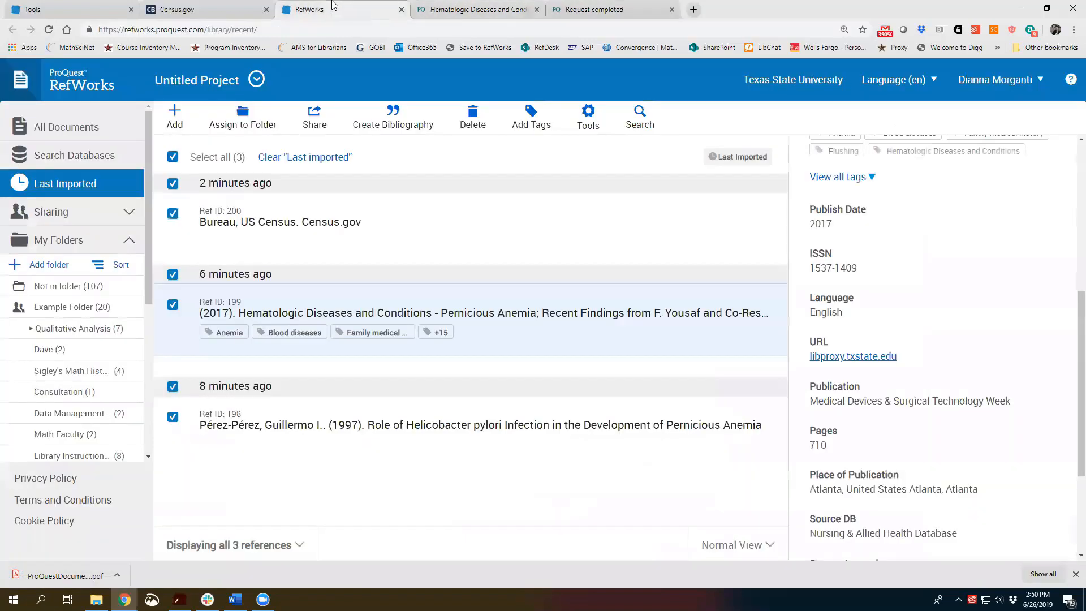
{"action": "scroll", "coordinate": [956, 325], "scroll_direction": "up", "scroll_amount": 5}
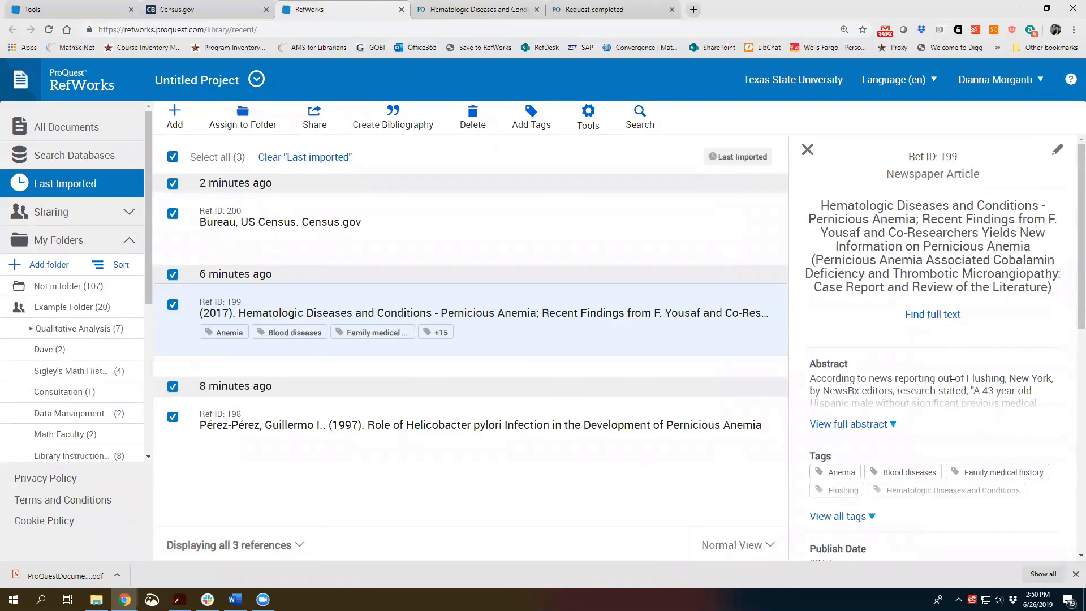
{"action": "scroll", "coordinate": [945, 398], "scroll_direction": "down", "scroll_amount": 2}
{"action": "scroll", "coordinate": [945, 399], "scroll_direction": "down", "scroll_amount": 4}
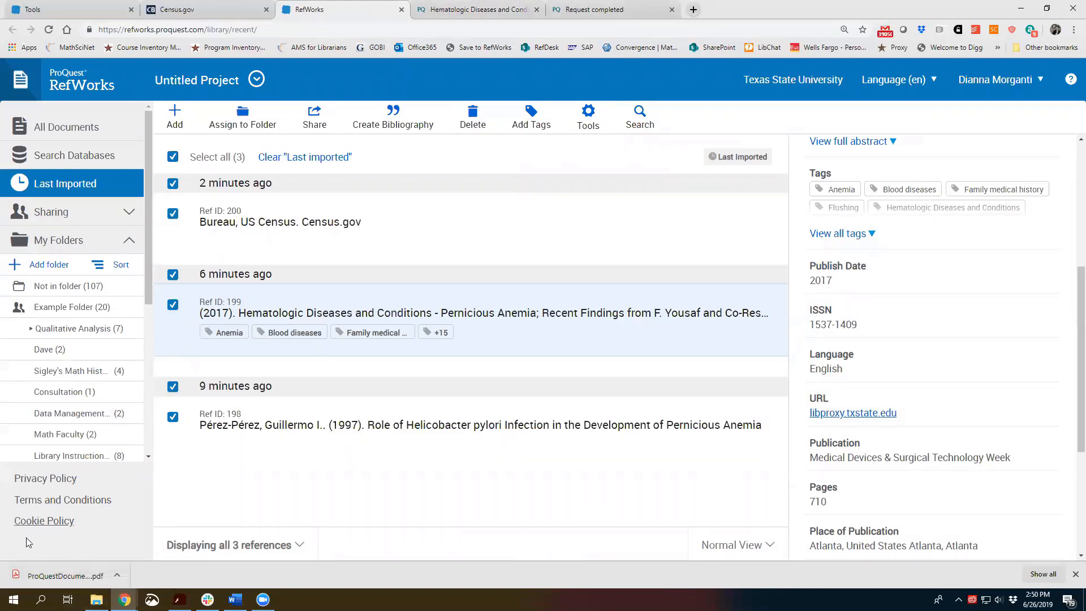
{"action": "scroll", "coordinate": [859, 406], "scroll_direction": "up", "scroll_amount": 5}
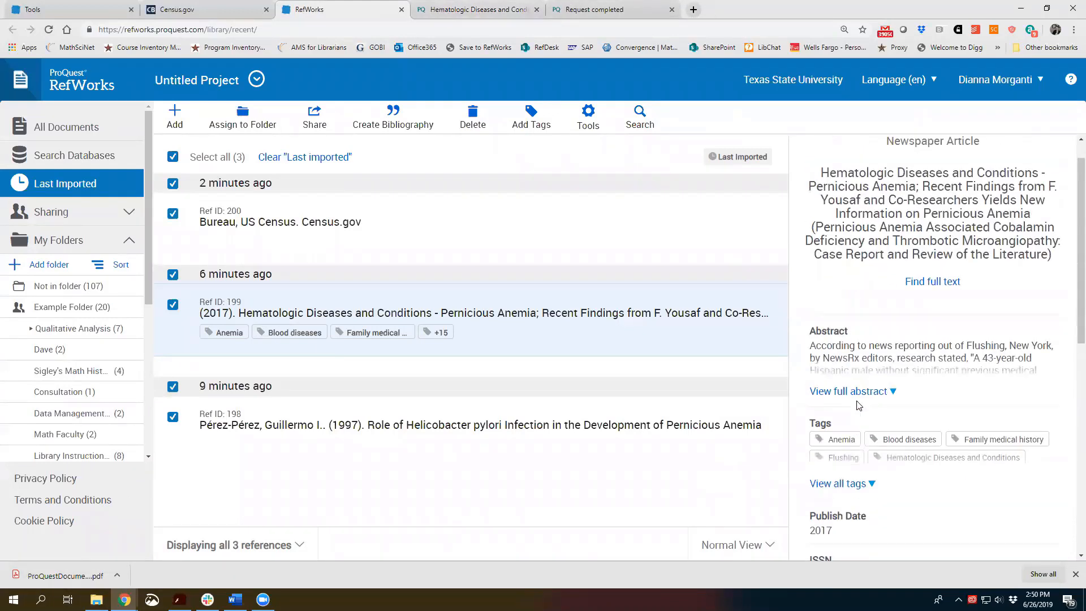
{"action": "left_click", "coordinate": [1057, 149]}
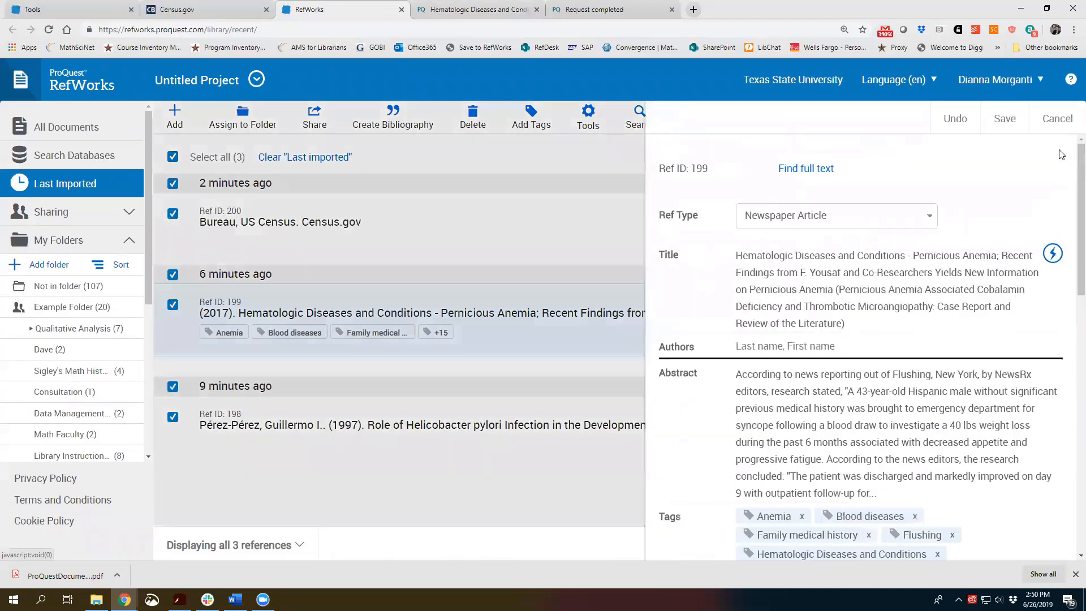
{"action": "left_click_drag", "start_coordinate": [62, 576], "coordinate": [895, 347]}
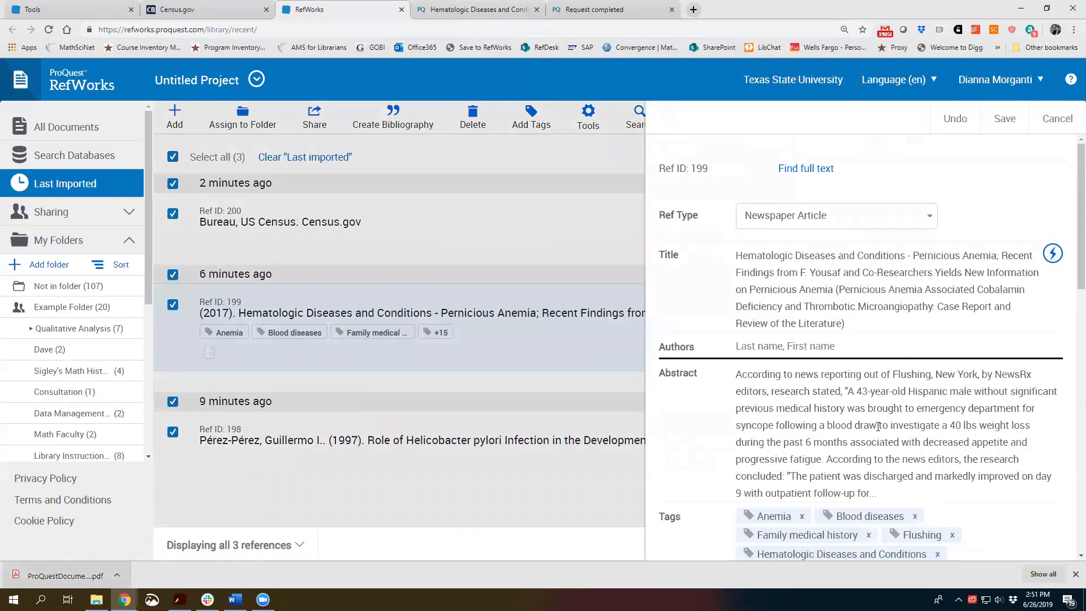
{"action": "scroll", "coordinate": [877, 426], "scroll_direction": "down", "scroll_amount": 9}
{"action": "scroll", "coordinate": [795, 385], "scroll_direction": "up", "scroll_amount": 2}
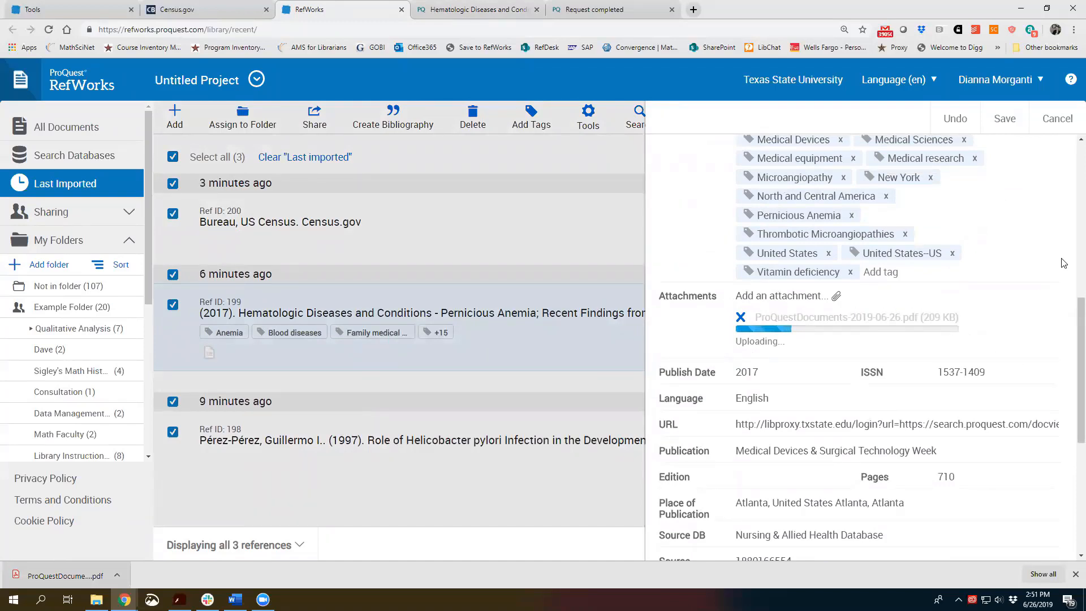
{"action": "left_click", "coordinate": [1017, 120]}
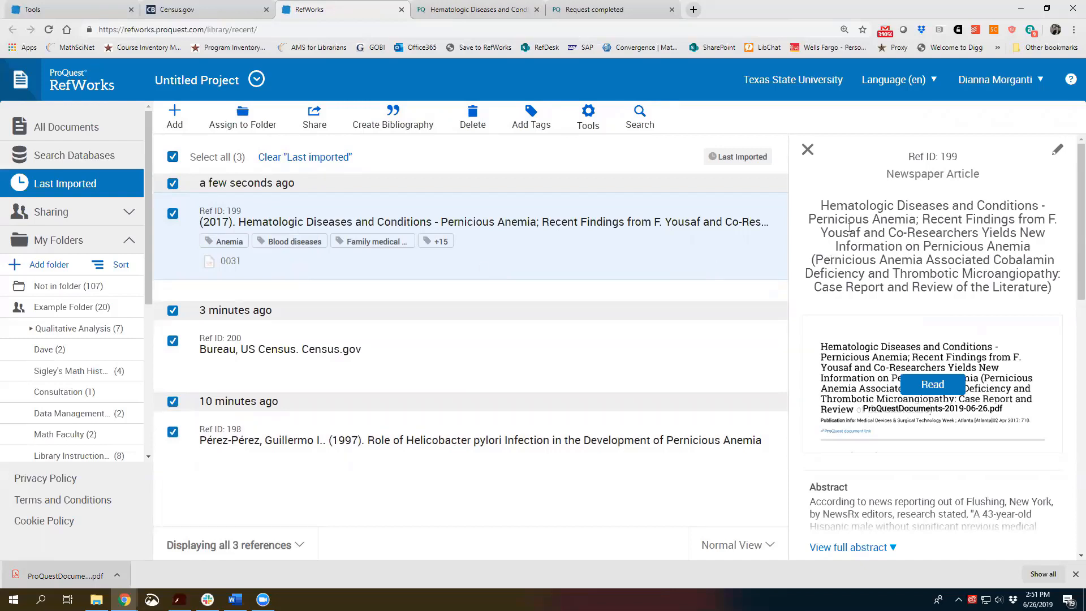
Step: Open the reference's attached PDF for reading and highlight the word "Hematologic" in the article title
{"action": "scroll", "coordinate": [949, 321], "scroll_direction": "down", "scroll_amount": 2}
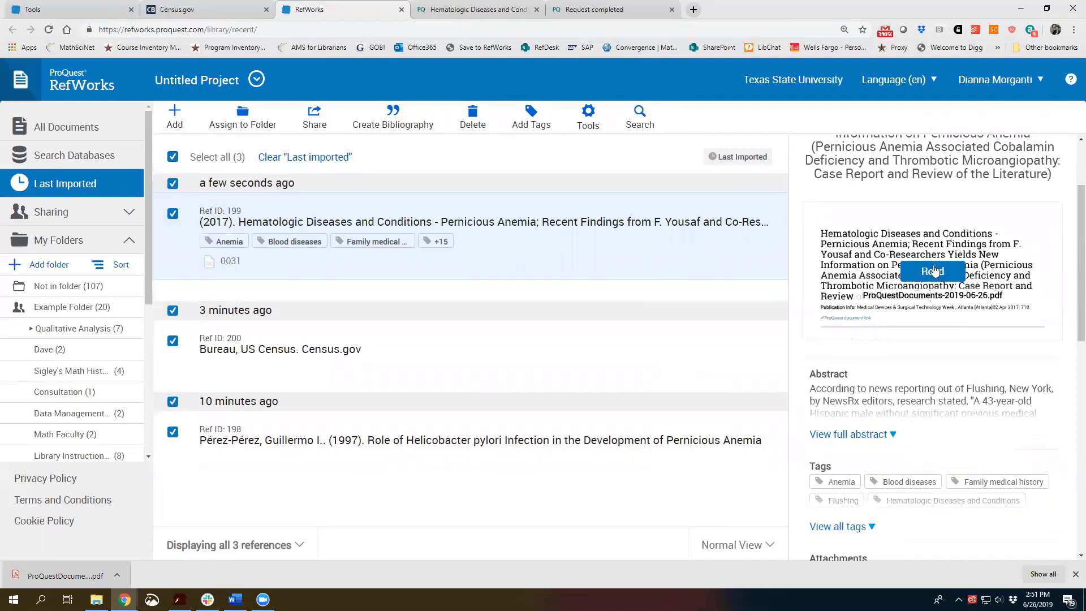
{"action": "left_click", "coordinate": [933, 272]}
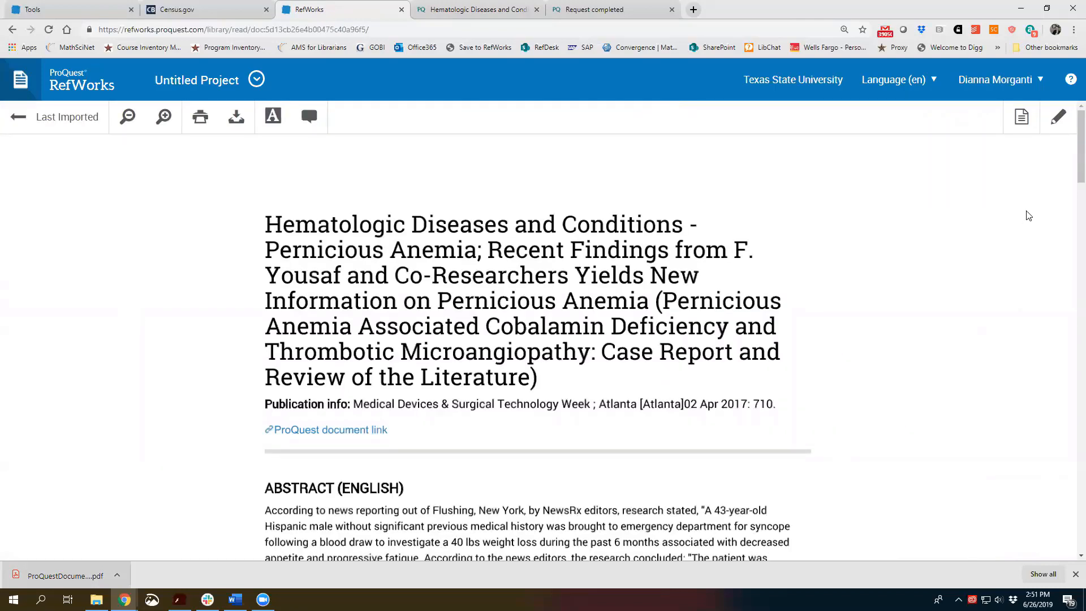
{"action": "left_click", "coordinate": [277, 122]}
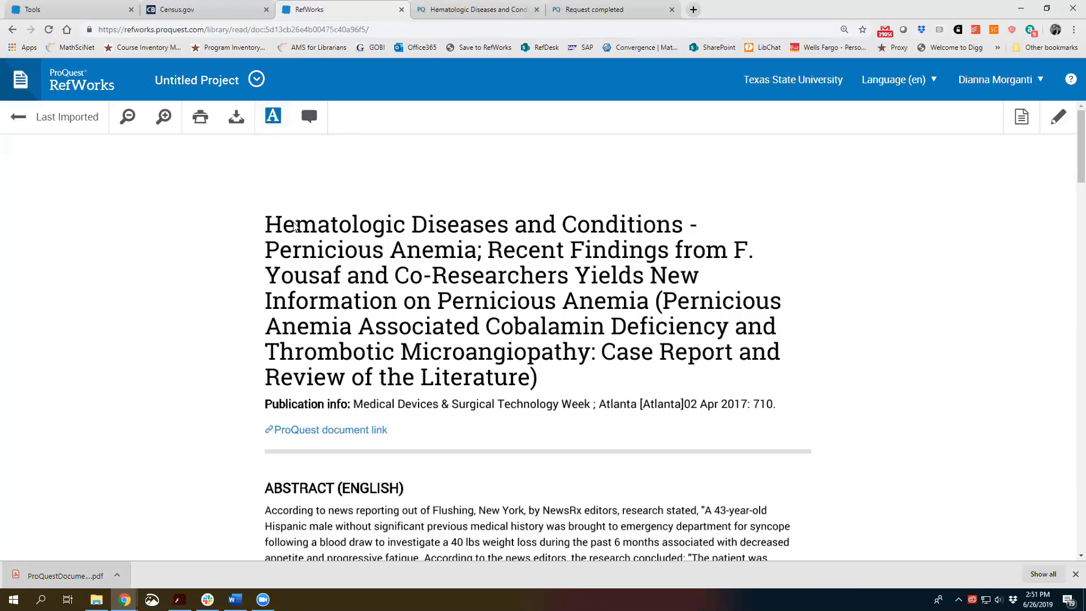
{"action": "left_click_drag", "start_coordinate": [271, 225], "coordinate": [403, 226]}
Step: Add the comment "Comment - We should quote this part in our paper!" to the title word "Yields" and reopen the reference's details in Last Imported
{"action": "left_click", "coordinate": [319, 119]}
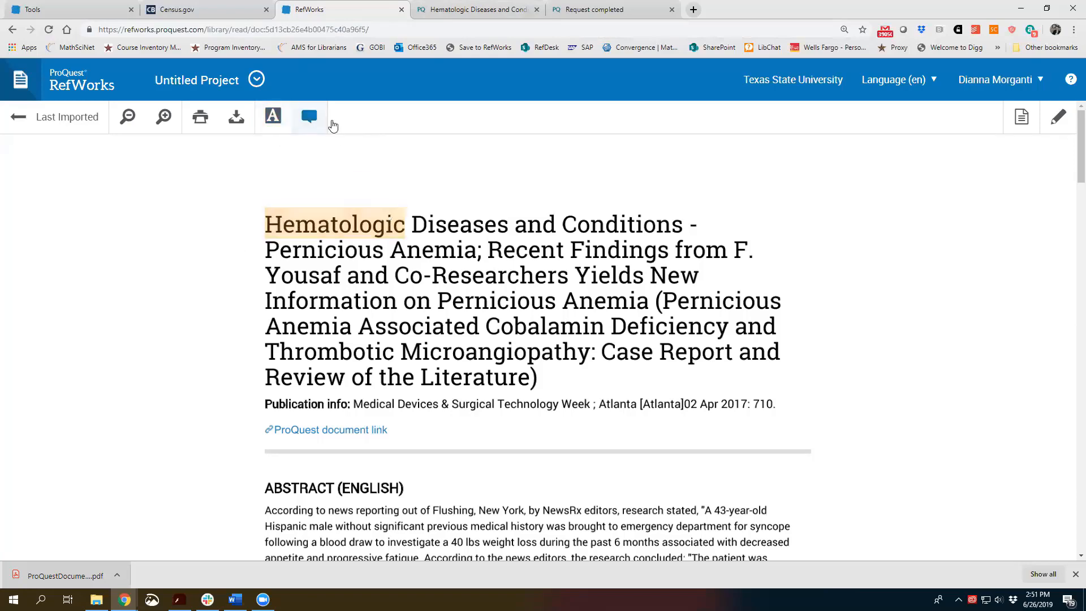
{"action": "double_click", "coordinate": [604, 273]}
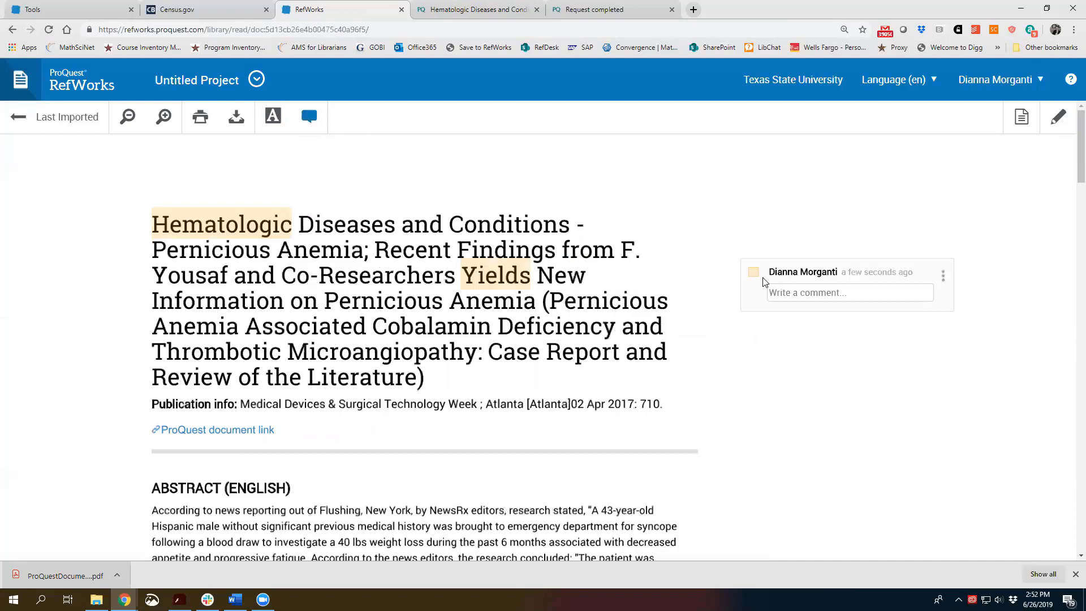
{"action": "left_click", "coordinate": [833, 292]}
{"action": "type", "text": "Com"}
{"action": "type", "text": "ment - We shou"}
{"action": "type", "text": "ld ci"}
{"action": "key", "text": "BackSpace"}
{"action": "key", "text": "BackSpace"}
{"action": "type", "text": "quote this part in our pape"}
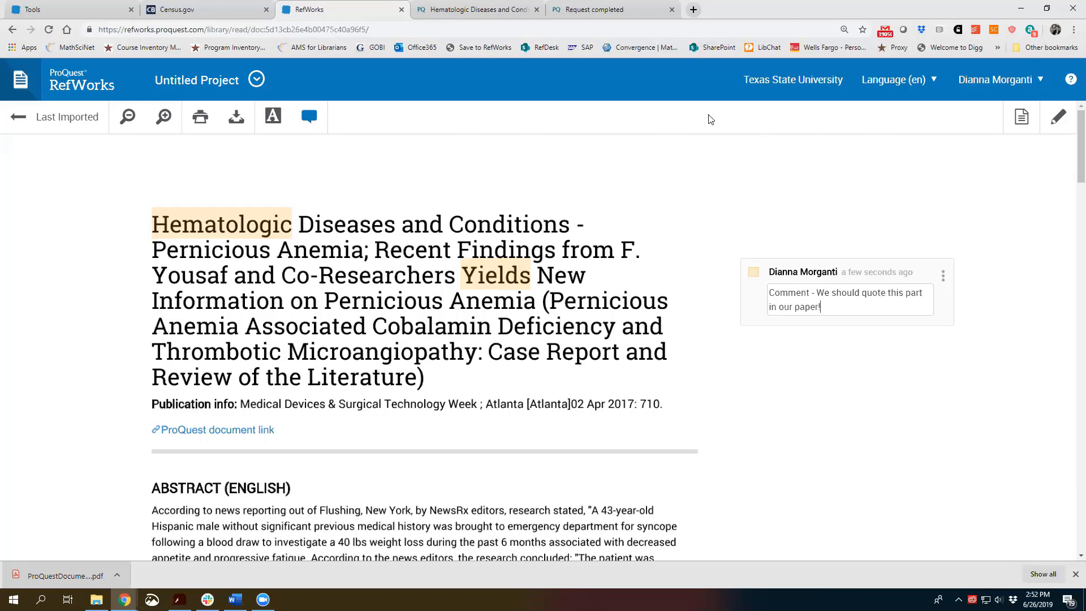
{"action": "type", "text": "r!"}
{"action": "left_click", "coordinate": [750, 220]}
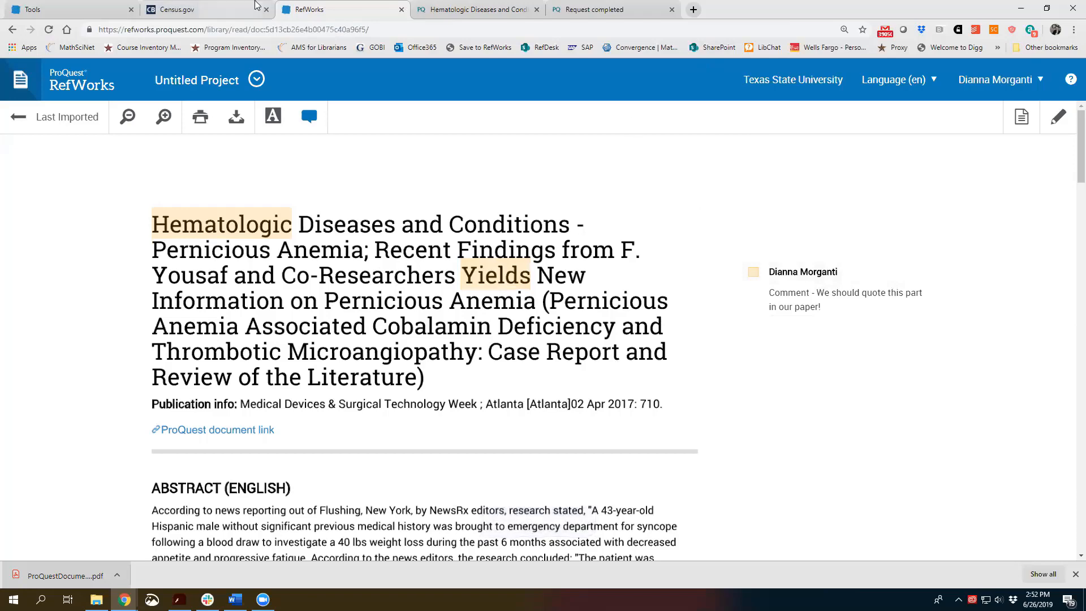
{"action": "left_click", "coordinate": [18, 117]}
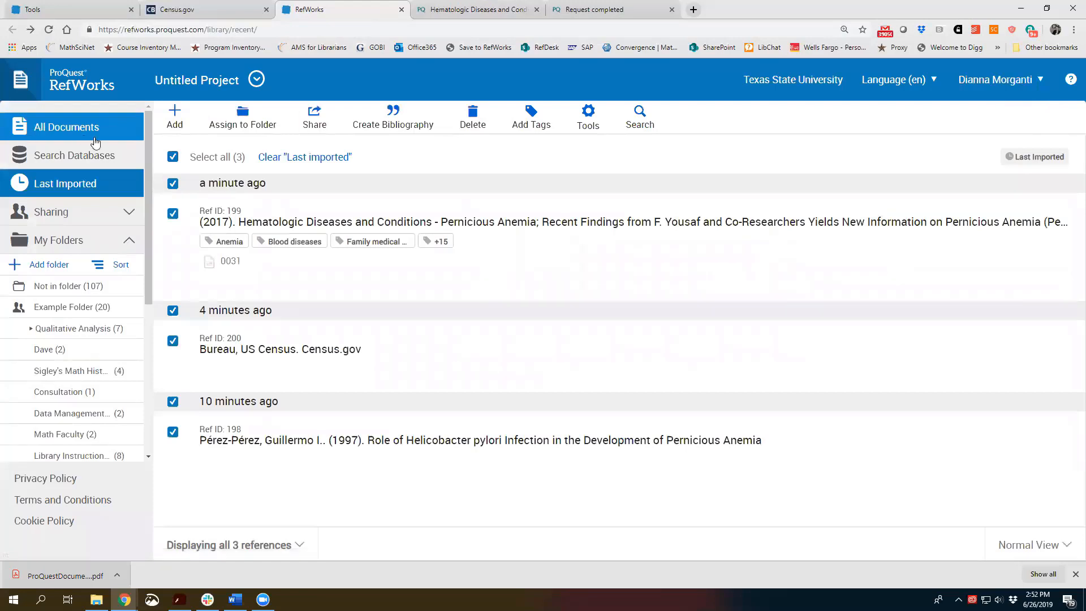
{"action": "left_click", "coordinate": [457, 264]}
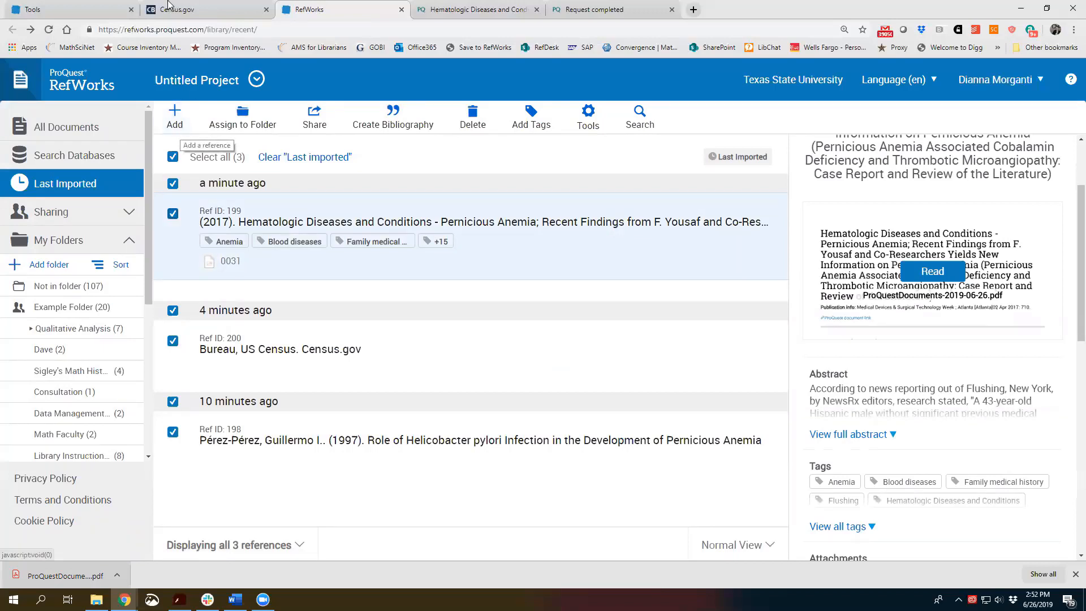
Step: Go to library.txstate.edu and run a Start Your Research keyword search for "pernicious anemia"
{"action": "left_click", "coordinate": [65, 8]}
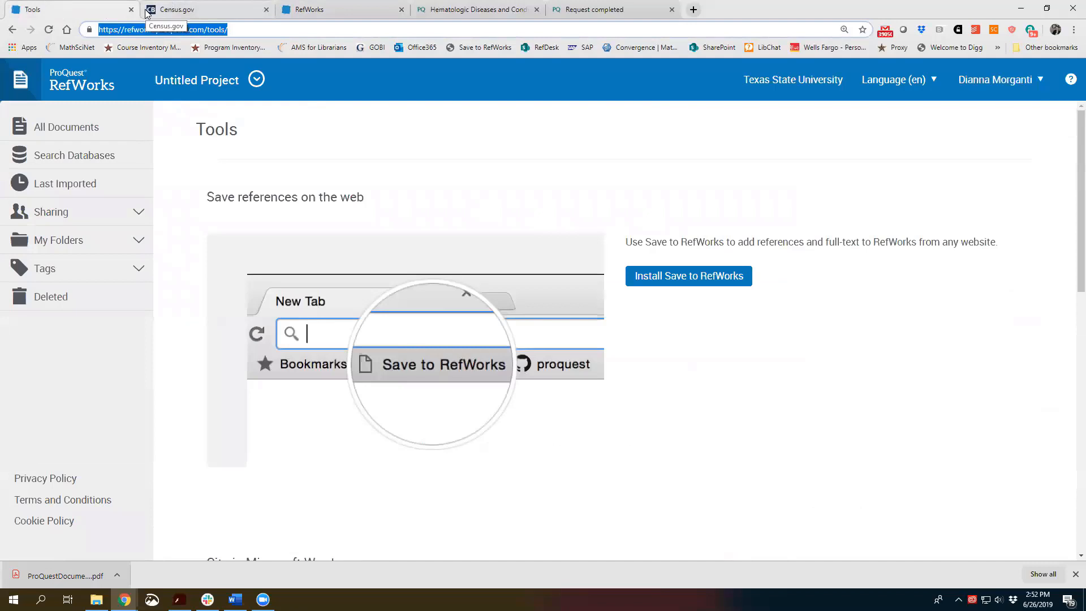
{"action": "type", "text": "library.txstate.edu"}
{"action": "key", "text": "Return"}
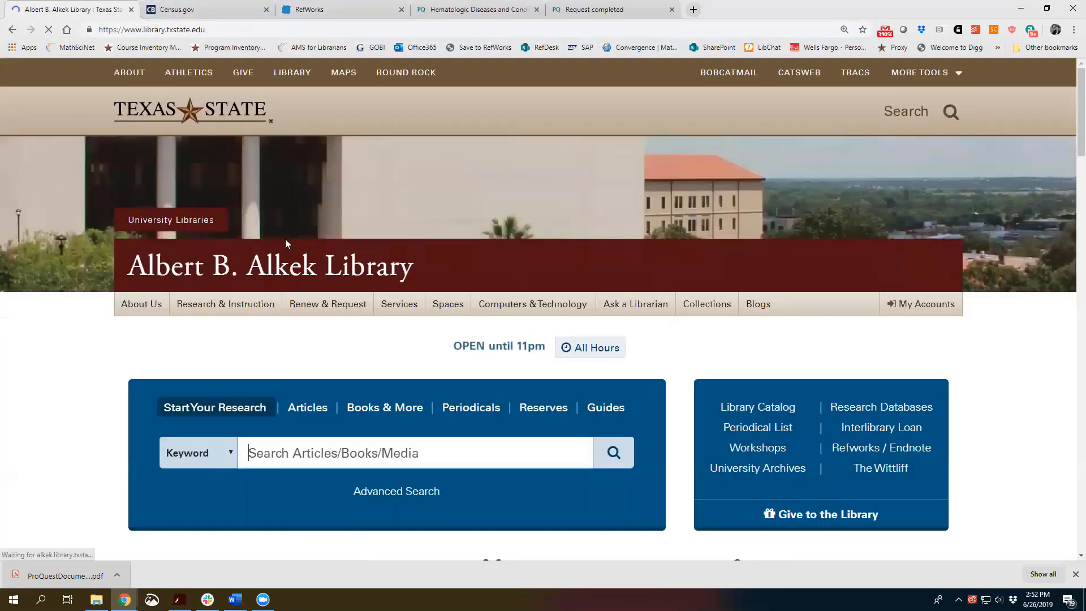
{"action": "type", "text": "pernicious"}
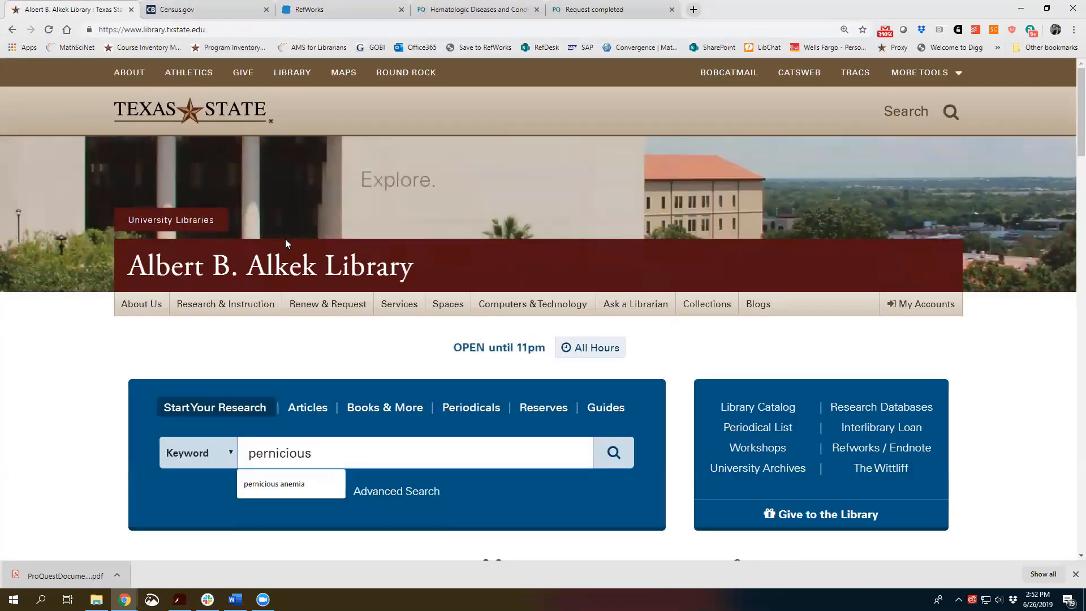
{"action": "key", "text": "Down"}
{"action": "key", "text": "Return"}
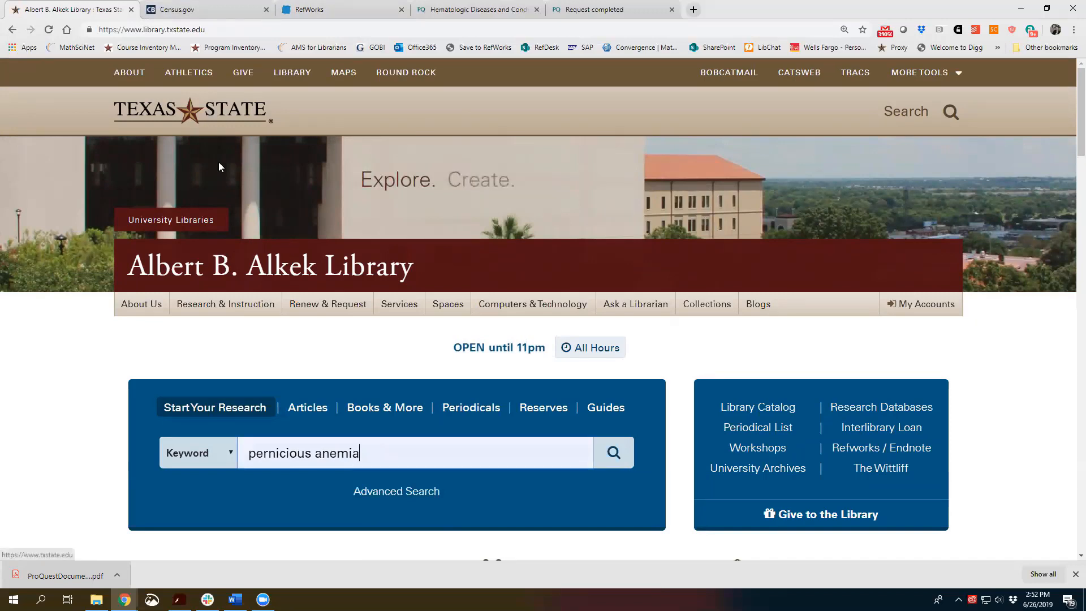
{"action": "left_click", "coordinate": [613, 452]}
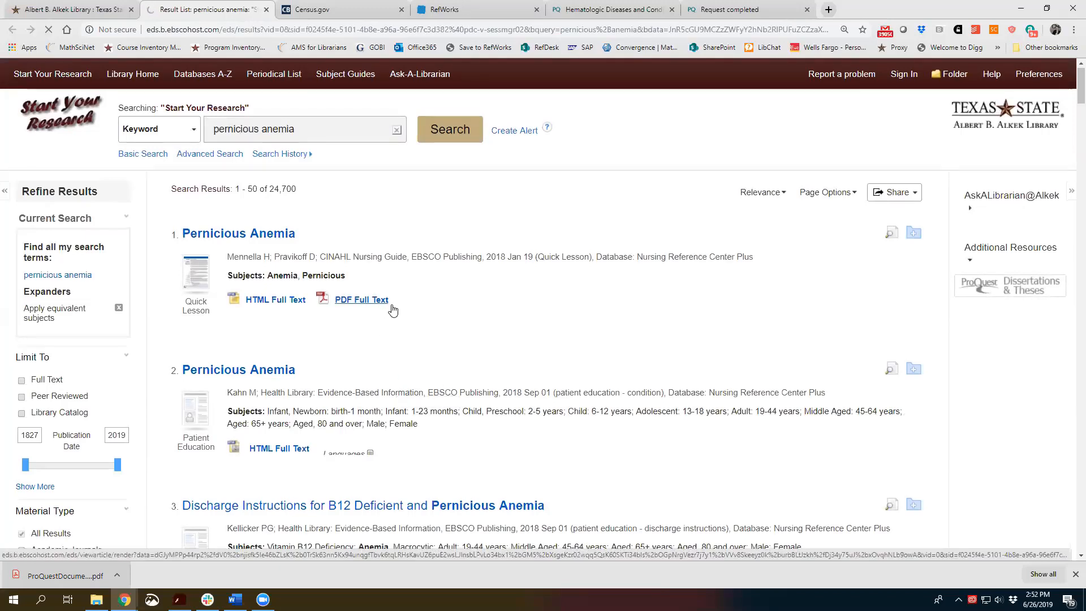
Step: Open the first Pernicious Anemia result, save its PDF full text to the Desktop as ContentServer, and return to RefWorks
{"action": "scroll", "coordinate": [394, 308], "scroll_direction": "down", "scroll_amount": 4}
{"action": "scroll", "coordinate": [396, 305], "scroll_direction": "up", "scroll_amount": 1}
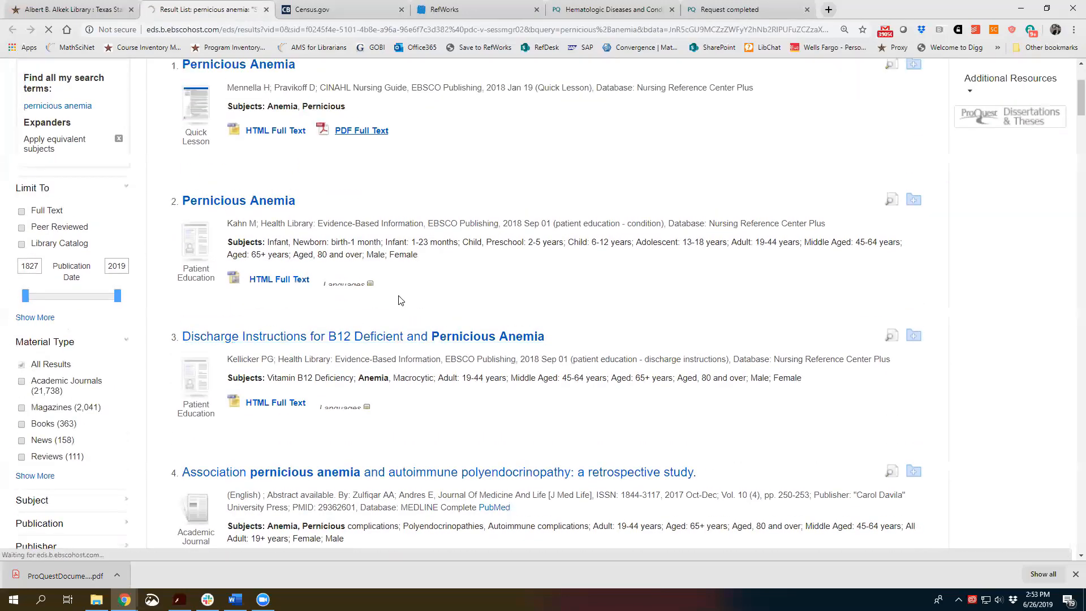
{"action": "scroll", "coordinate": [399, 300], "scroll_direction": "down", "scroll_amount": 3}
{"action": "scroll", "coordinate": [400, 298], "scroll_direction": "up", "scroll_amount": 6}
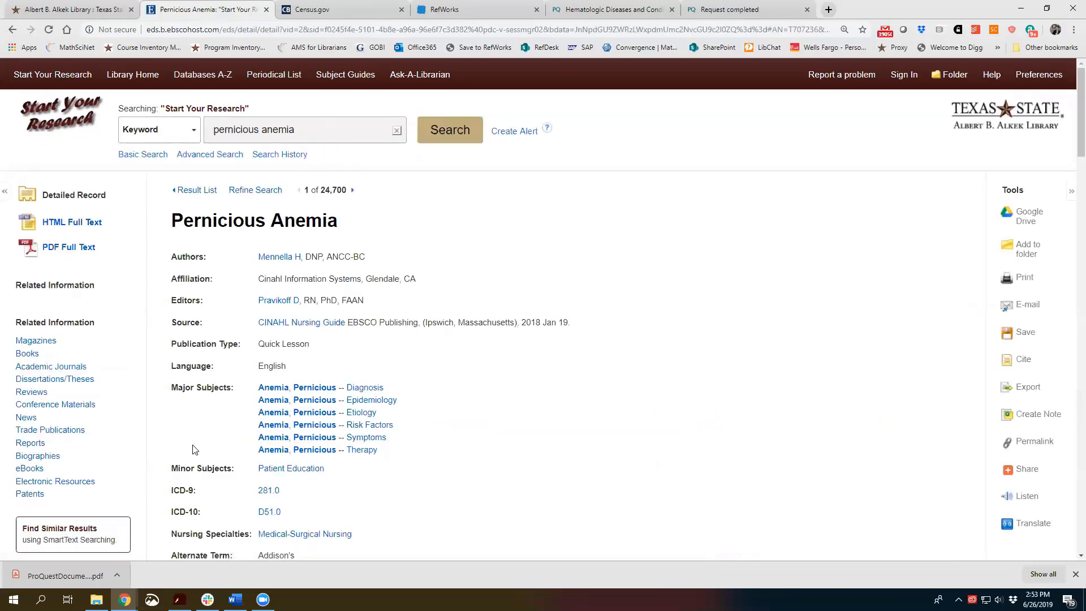
{"action": "left_click", "coordinate": [1074, 574]}
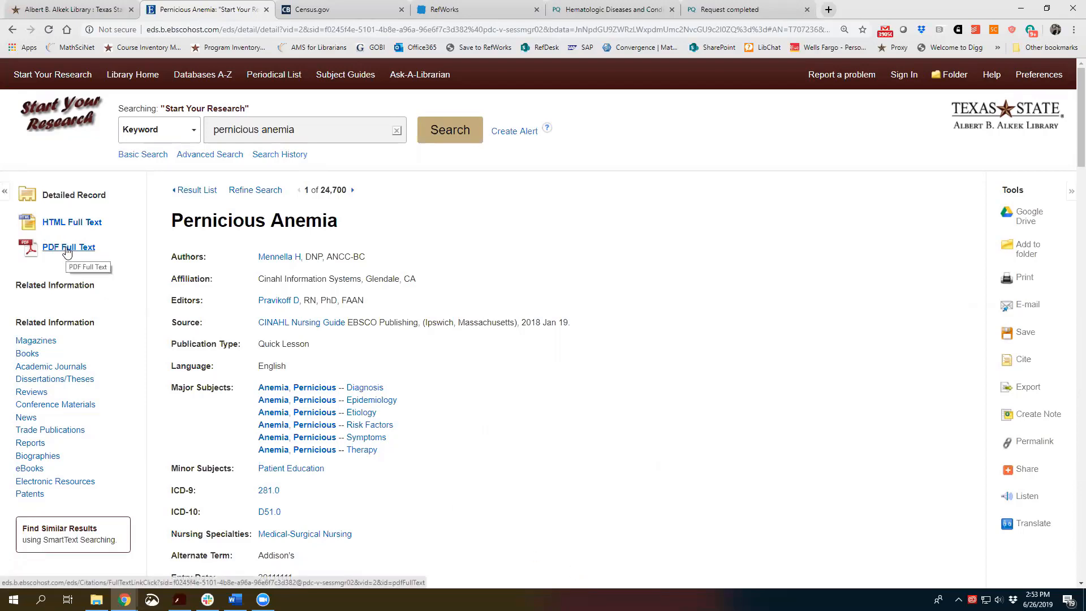
{"action": "left_click", "coordinate": [66, 251]}
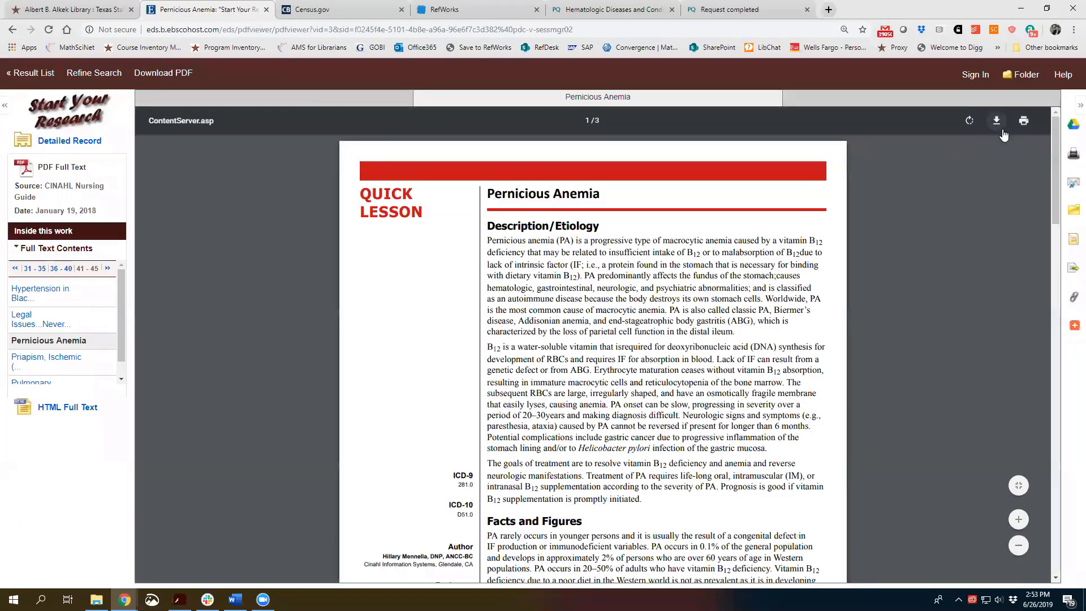
{"action": "left_click", "coordinate": [999, 122]}
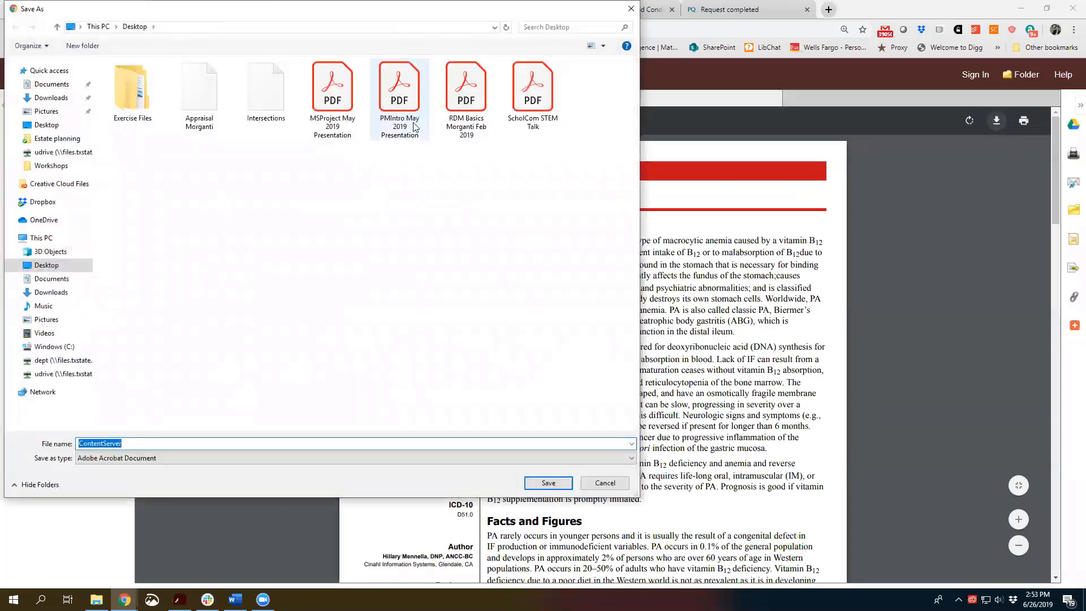
{"action": "left_click", "coordinate": [554, 484]}
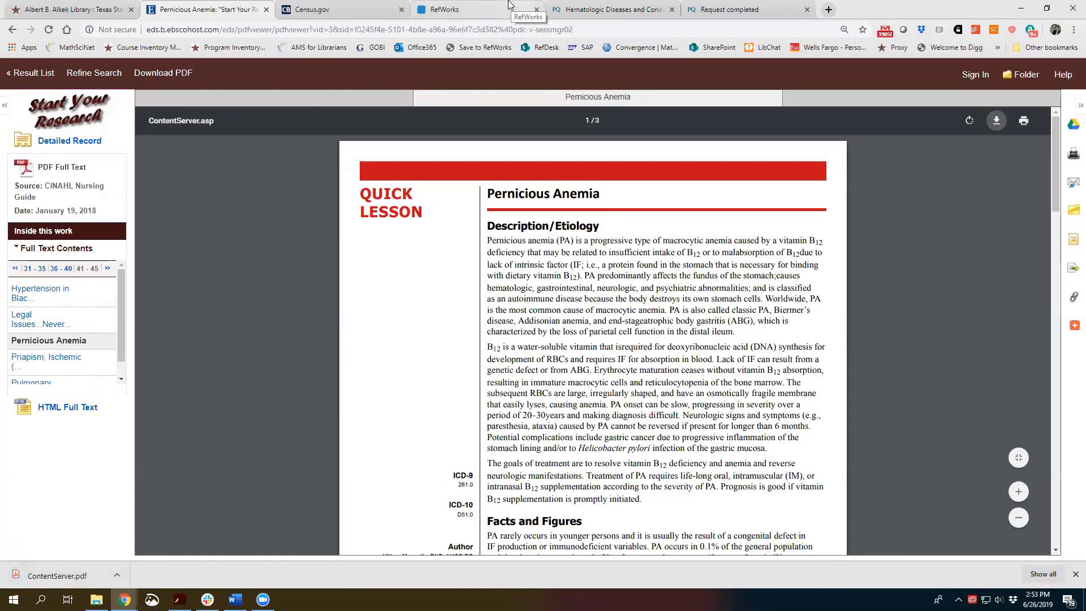
{"action": "left_click", "coordinate": [508, 11]}
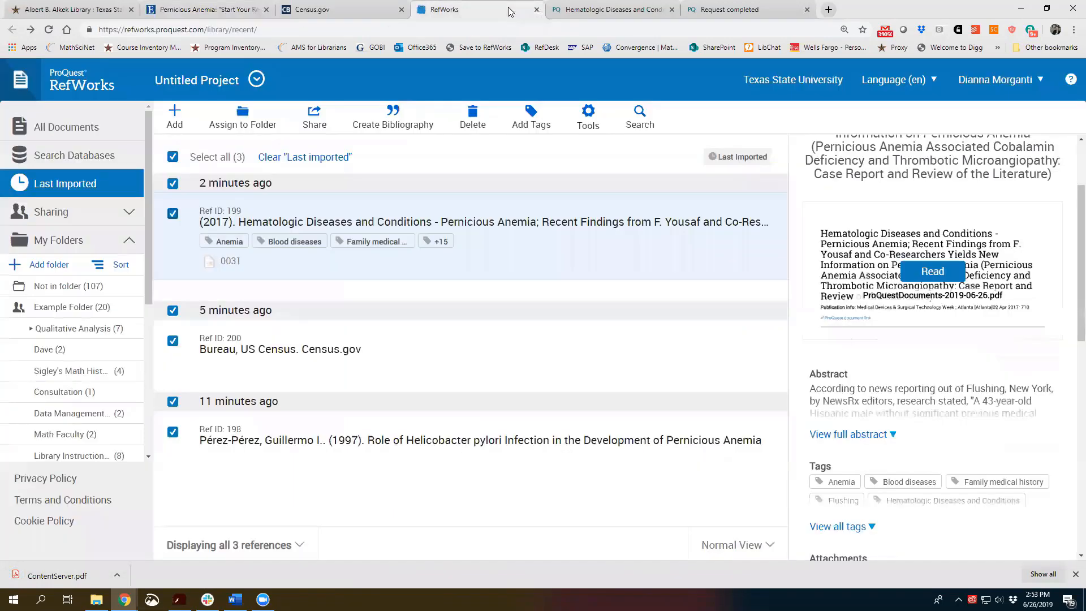
{"action": "left_click", "coordinate": [182, 127]}
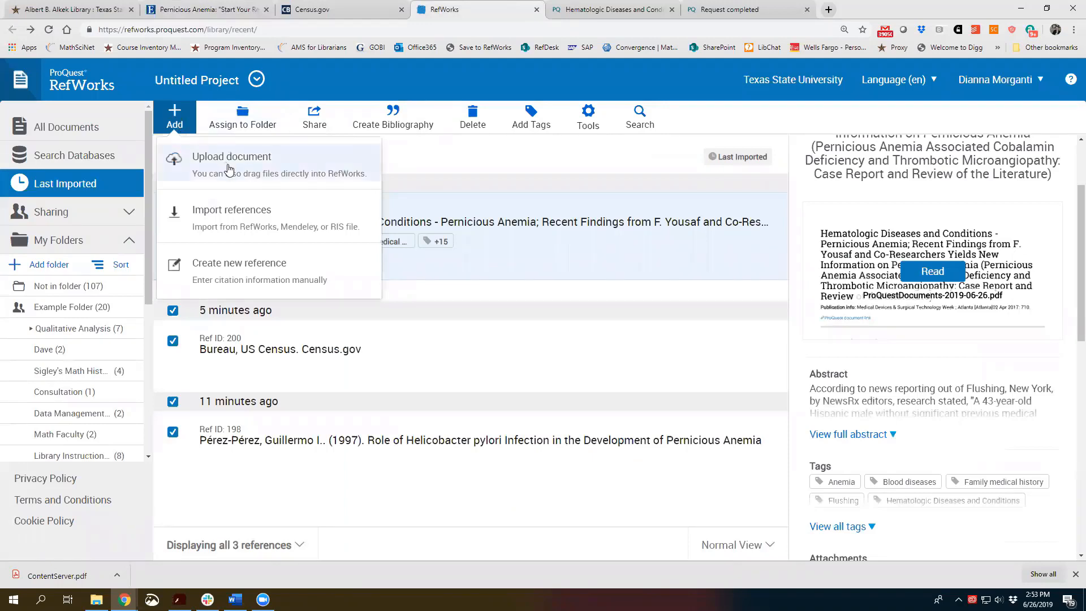
{"action": "left_click", "coordinate": [338, 180]}
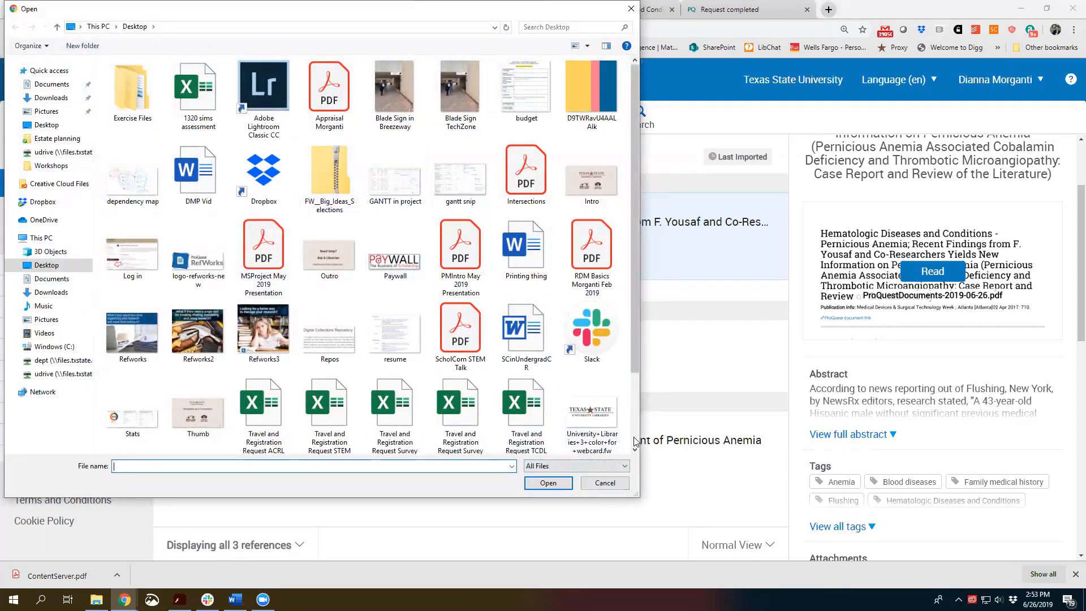
{"action": "left_click", "coordinate": [617, 488]}
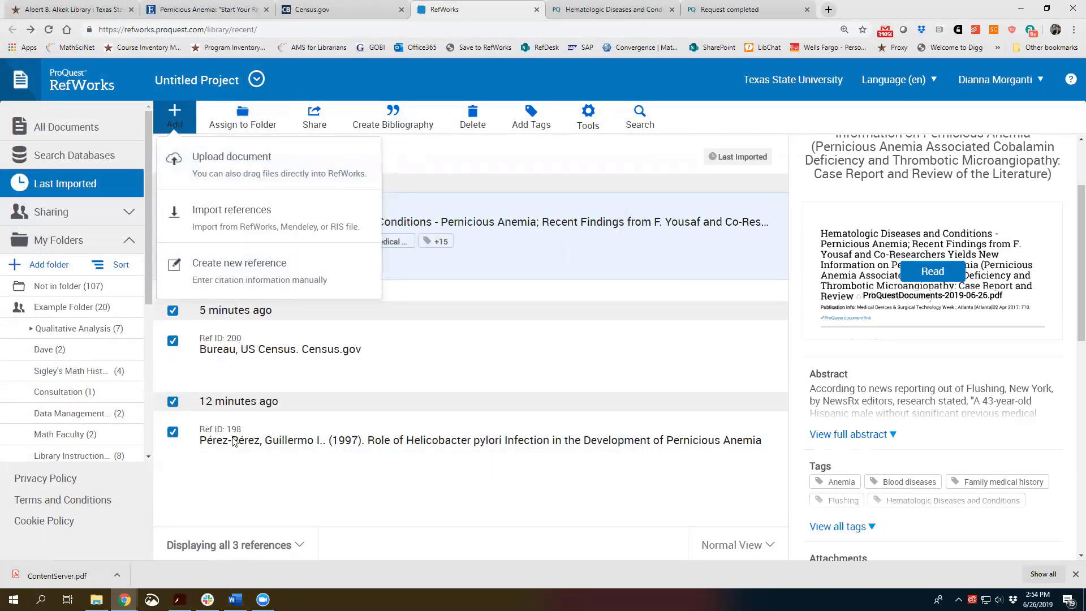
Step: Upload the downloaded ContentServer.pdf into the last imported references as a new document
{"action": "left_click_drag", "start_coordinate": [51, 576], "coordinate": [535, 353]}
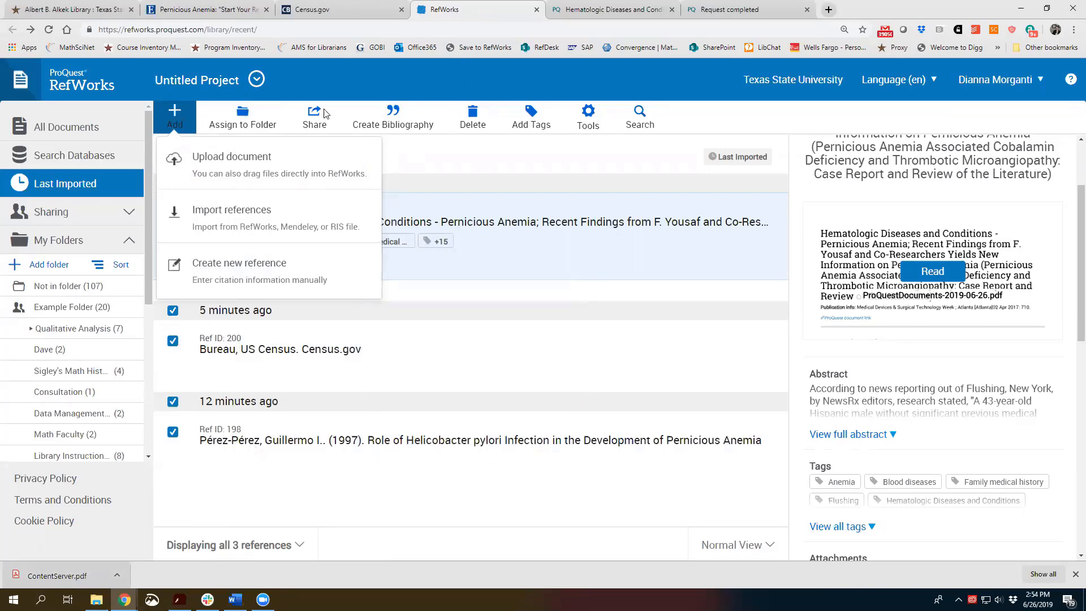
{"action": "left_click", "coordinate": [161, 120]}
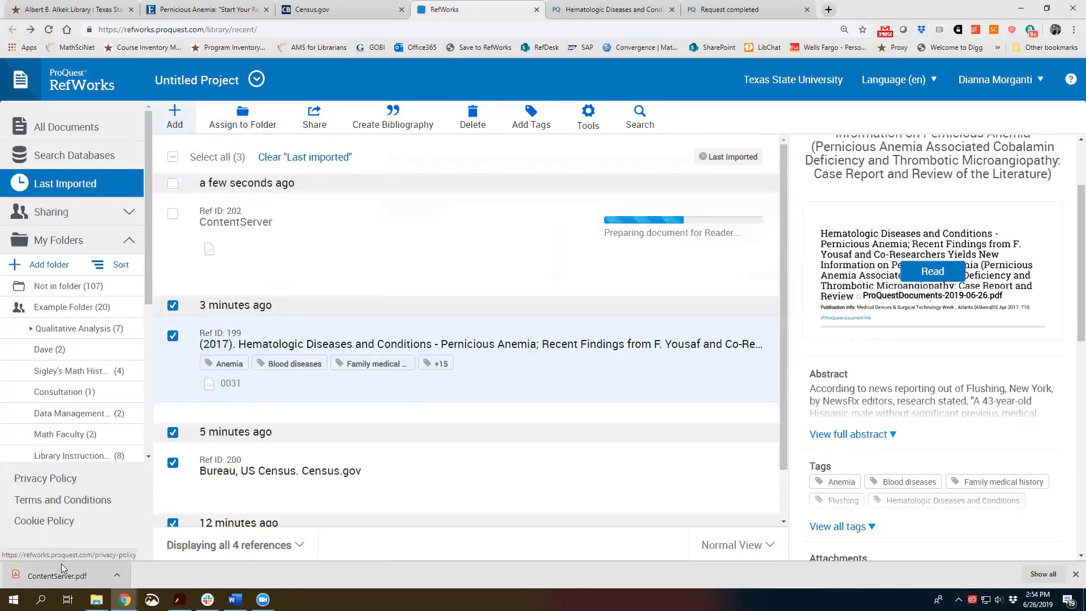
{"action": "left_click_drag", "start_coordinate": [57, 575], "coordinate": [498, 402]}
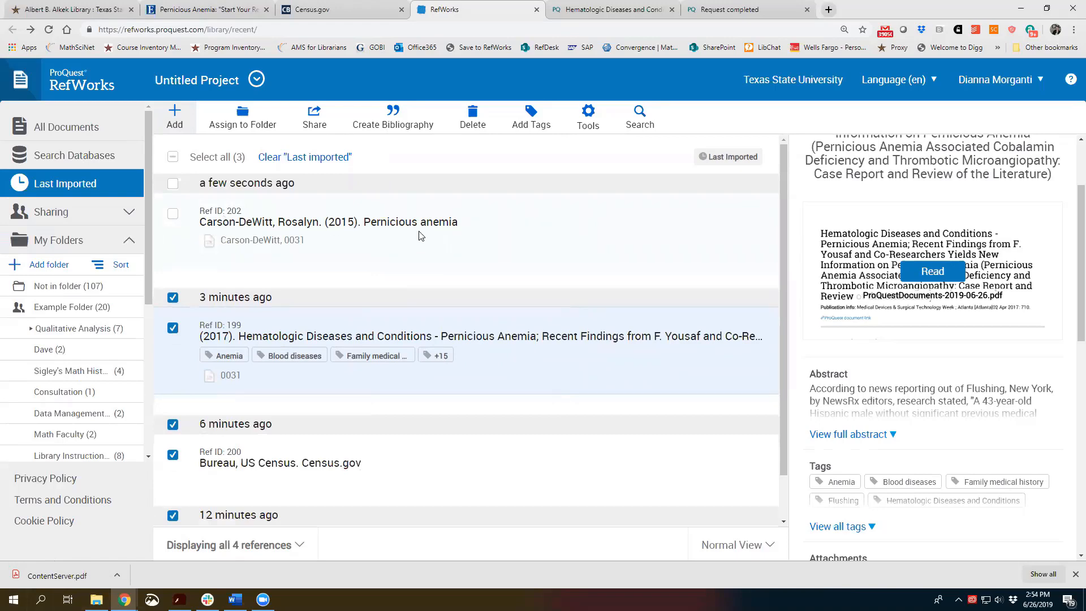
Step: Review the newly imported Pernicious anemia reference's metadata, open its attached PDF for reading, and return to the last imported references
{"action": "left_click", "coordinate": [419, 236]}
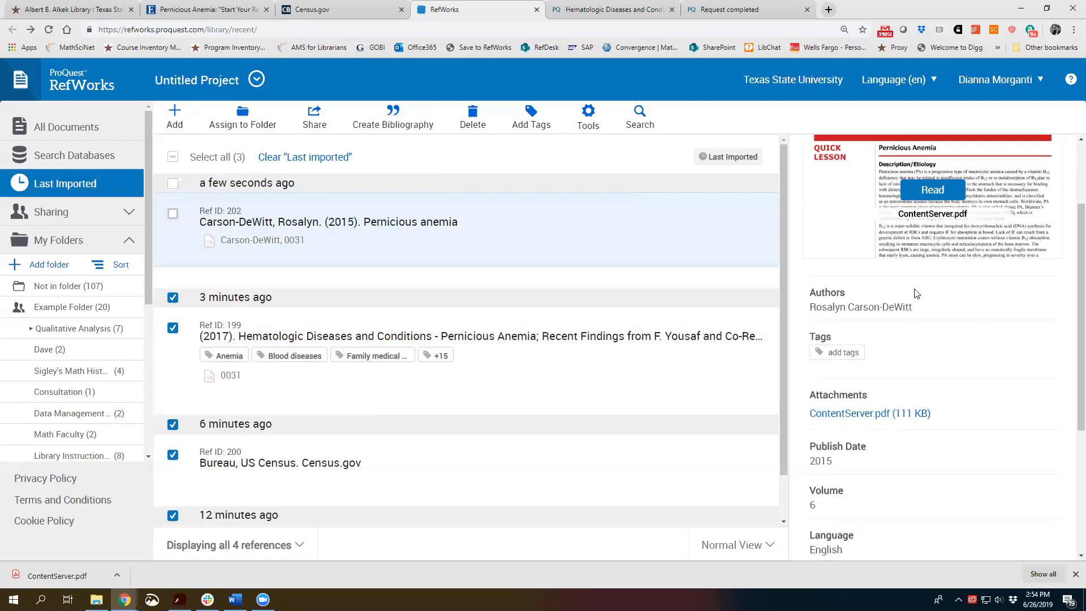
{"action": "scroll", "coordinate": [917, 292], "scroll_direction": "down", "scroll_amount": 4}
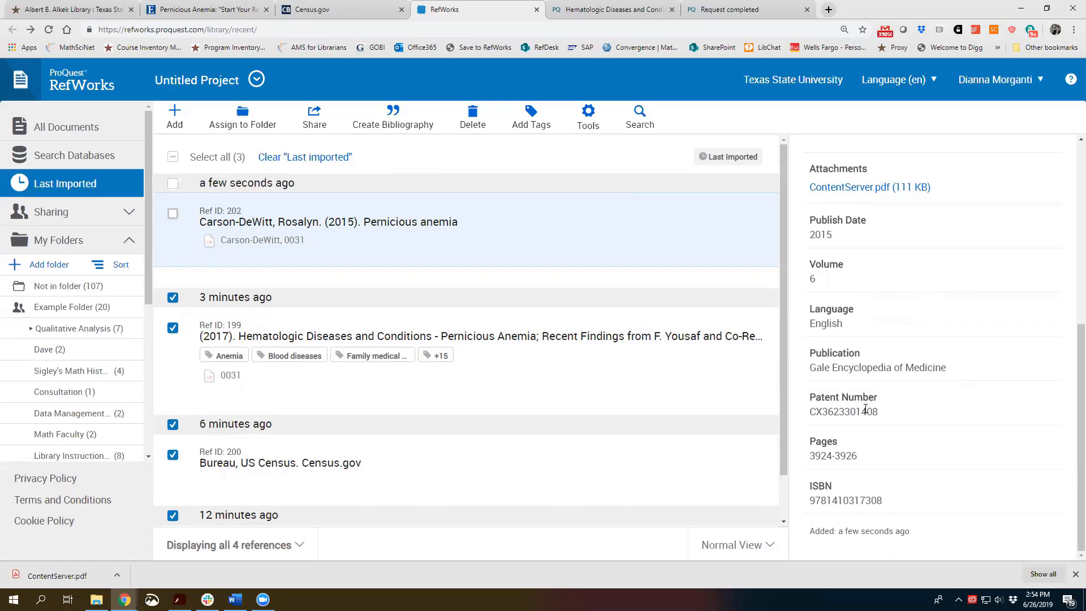
{"action": "scroll", "coordinate": [851, 406], "scroll_direction": "up", "scroll_amount": 2}
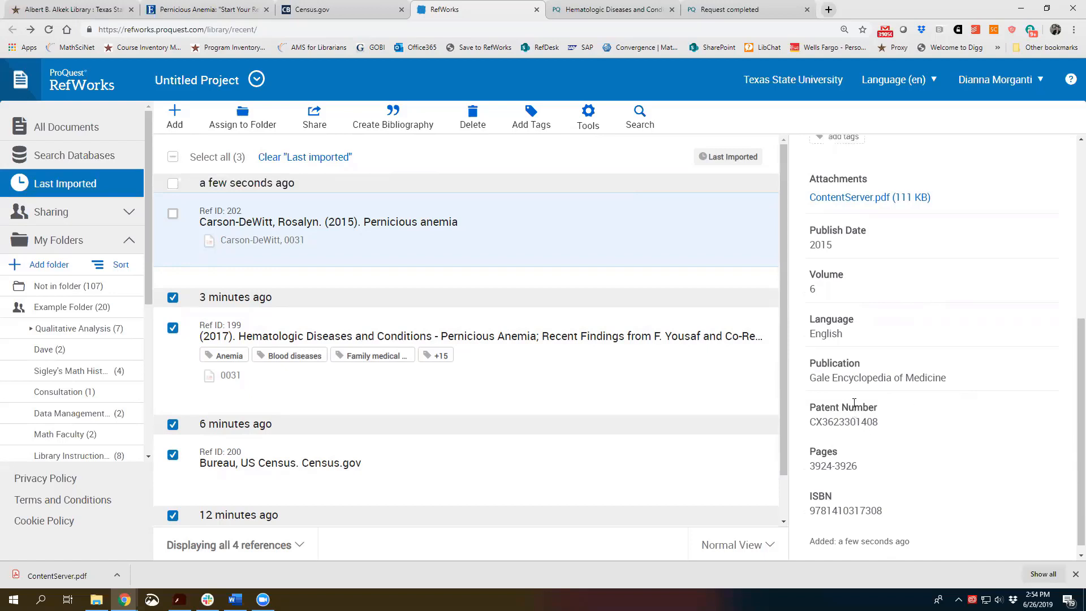
{"action": "scroll", "coordinate": [854, 368], "scroll_direction": "up", "scroll_amount": 4}
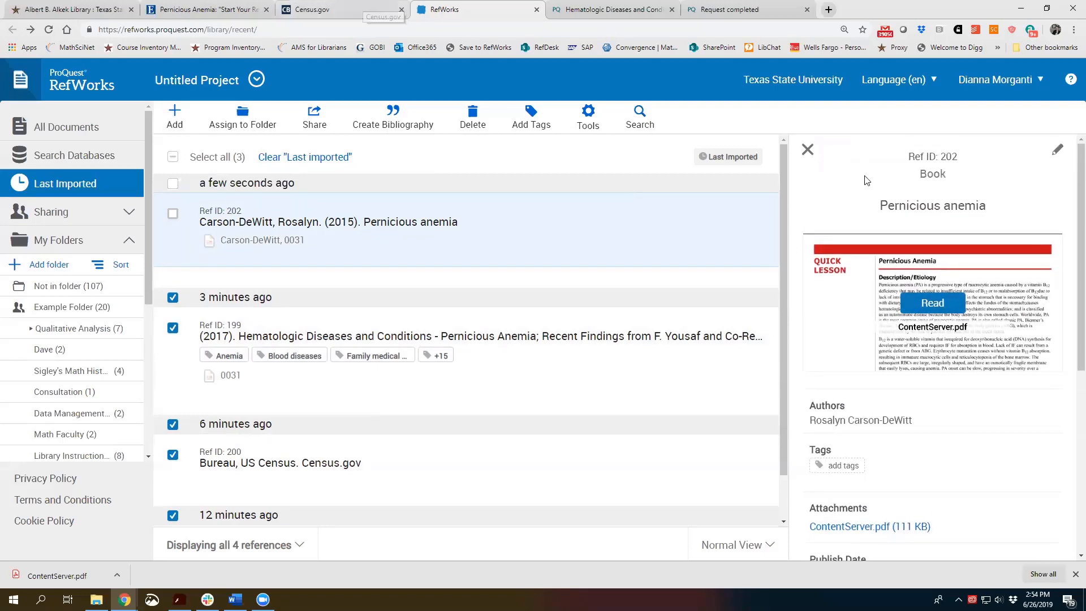
{"action": "left_click", "coordinate": [946, 306]}
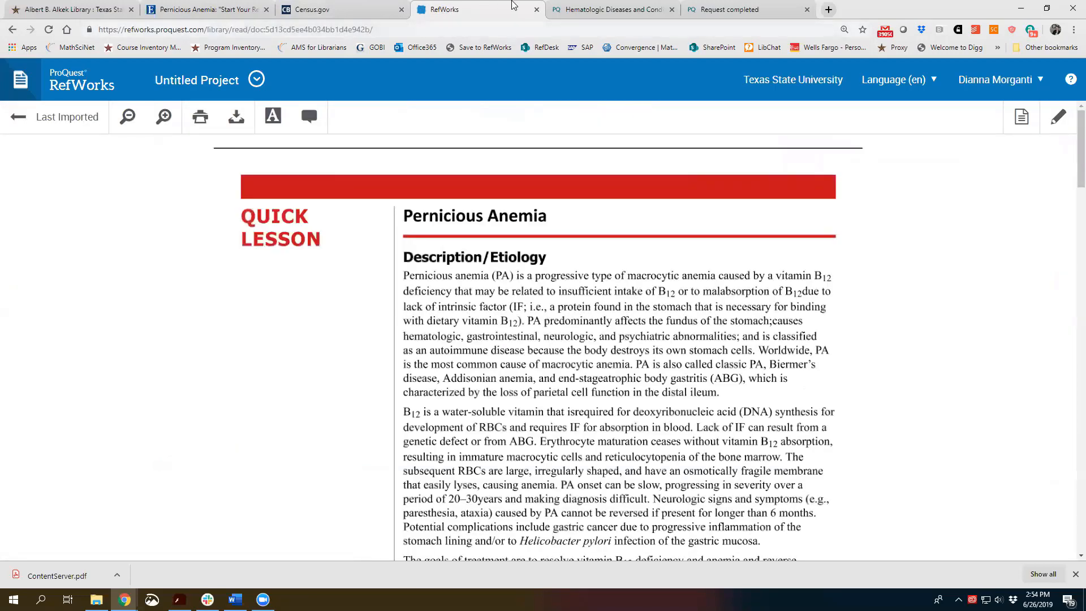
{"action": "left_click", "coordinate": [12, 30]}
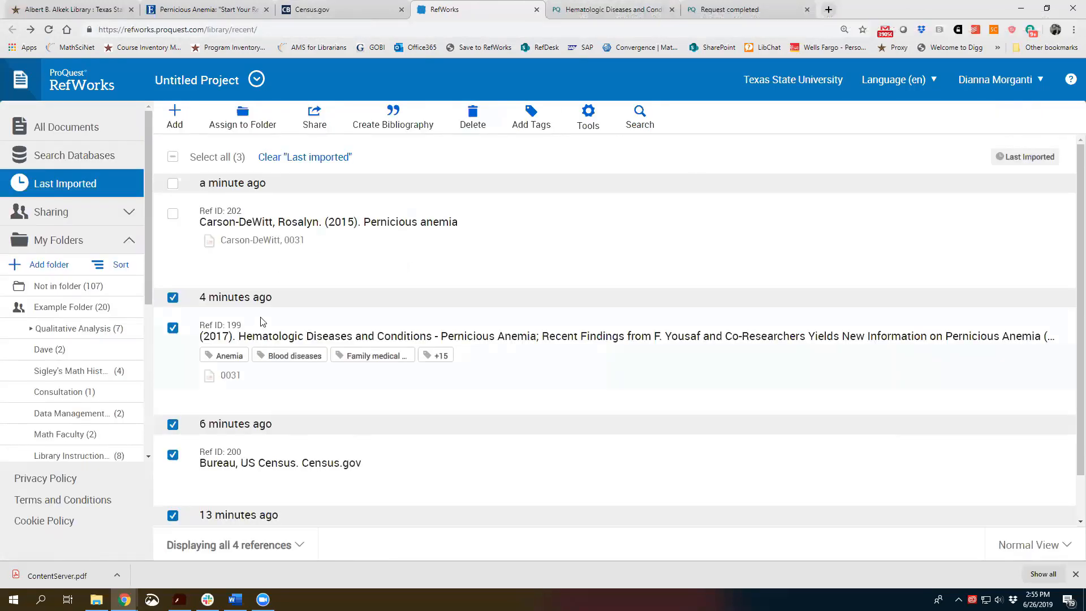
Step: Include the Pernicious anemia reference in the selection, then open the Math History Class folder and select all its references
{"action": "left_click", "coordinate": [174, 215]}
{"action": "left_click", "coordinate": [51, 372]}
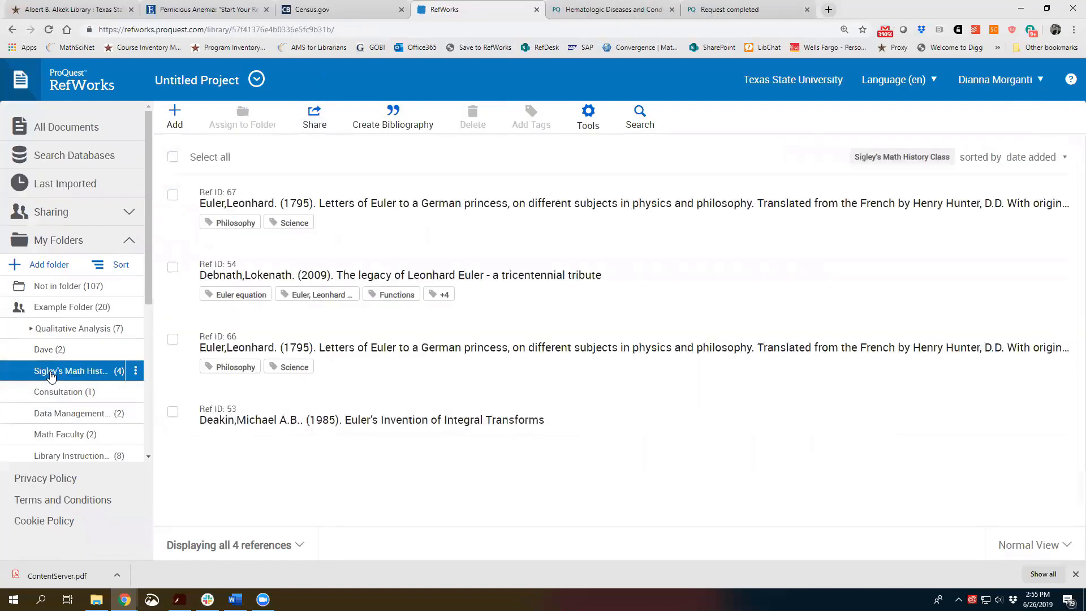
{"action": "left_click", "coordinate": [173, 158]}
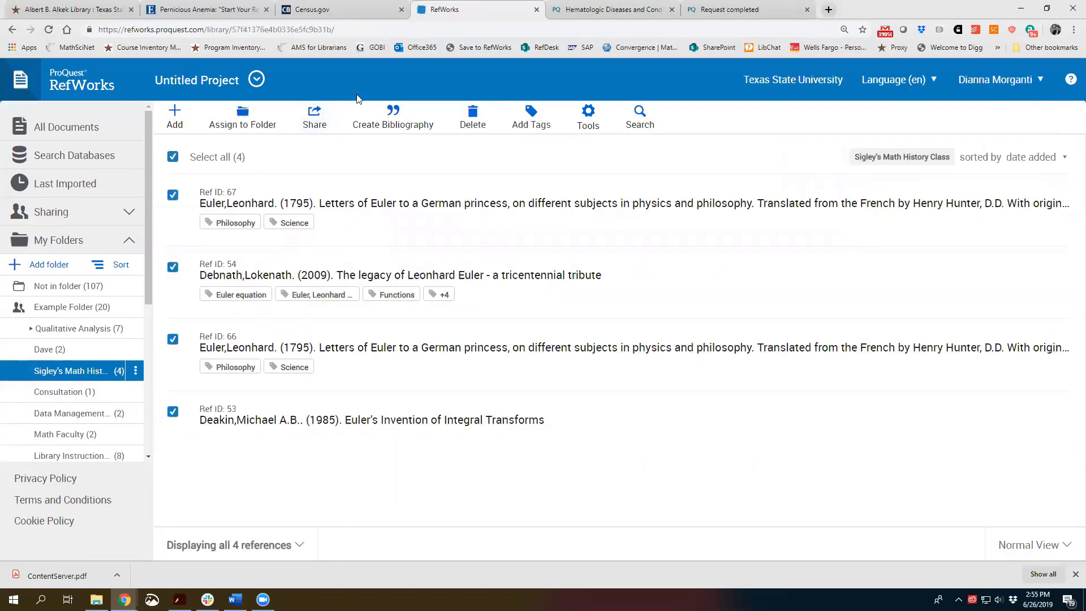
Step: Open the folder's sharing settings, examine the public URL and e-mail invitation options, and close them without sharing
{"action": "left_click", "coordinate": [315, 117]}
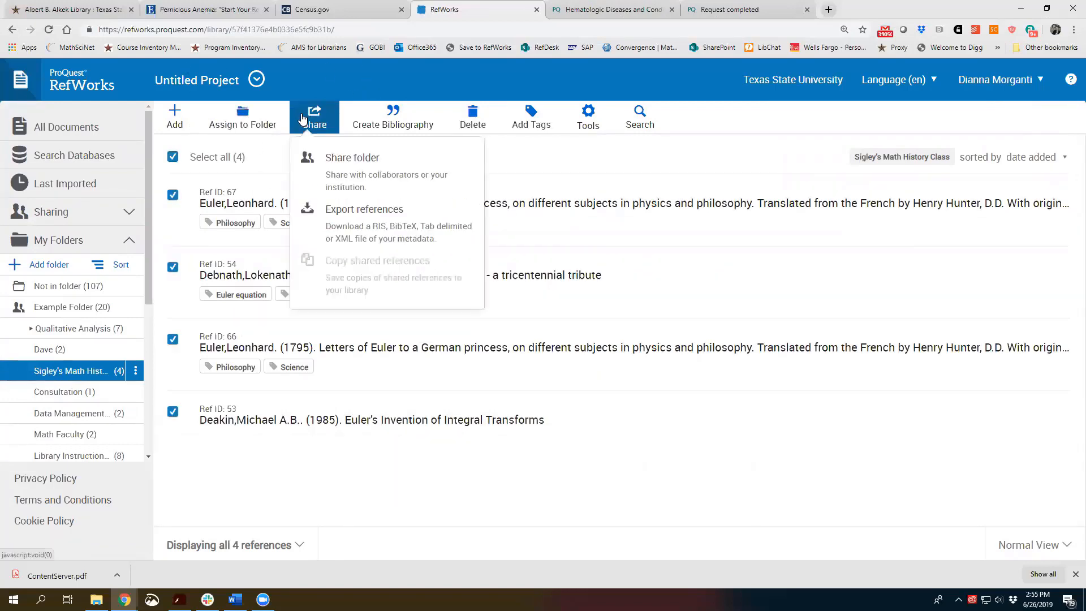
{"action": "left_click", "coordinate": [378, 173]}
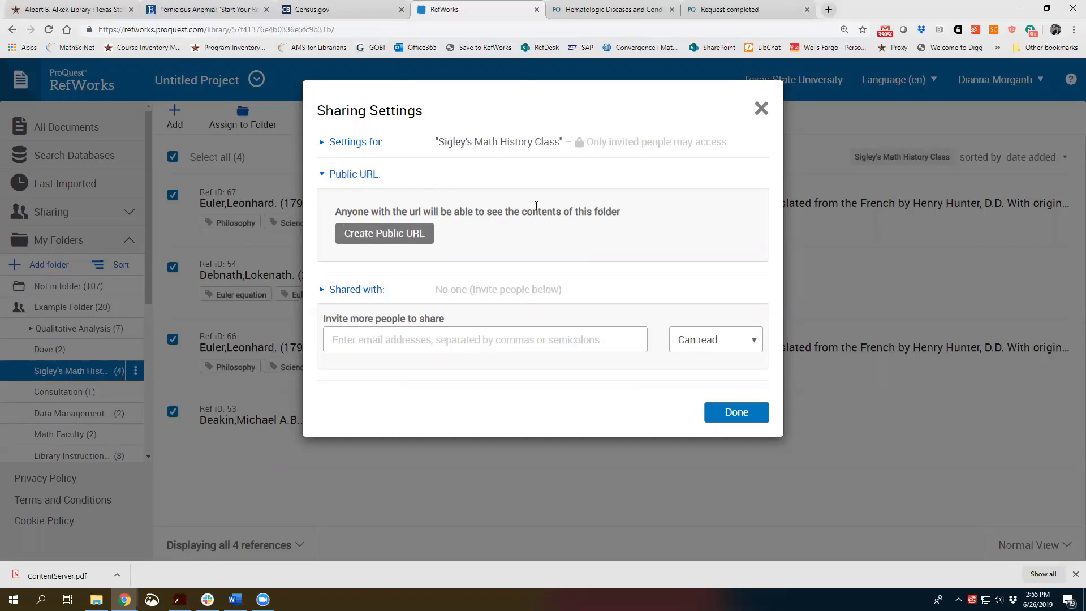
{"action": "left_click_drag", "start_coordinate": [508, 214], "coordinate": [634, 217]}
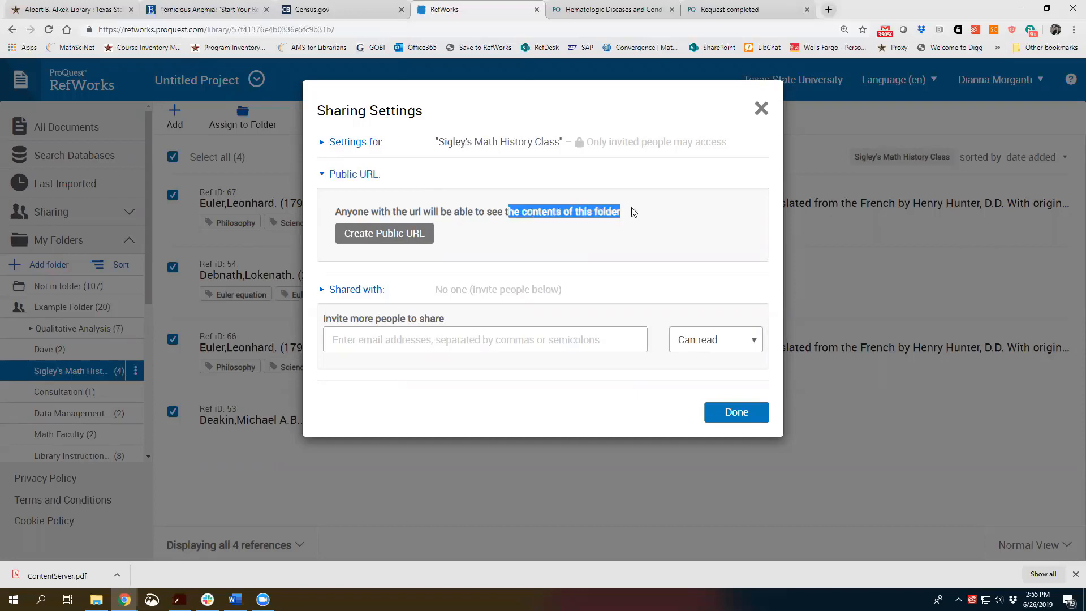
{"action": "left_click", "coordinate": [538, 214]}
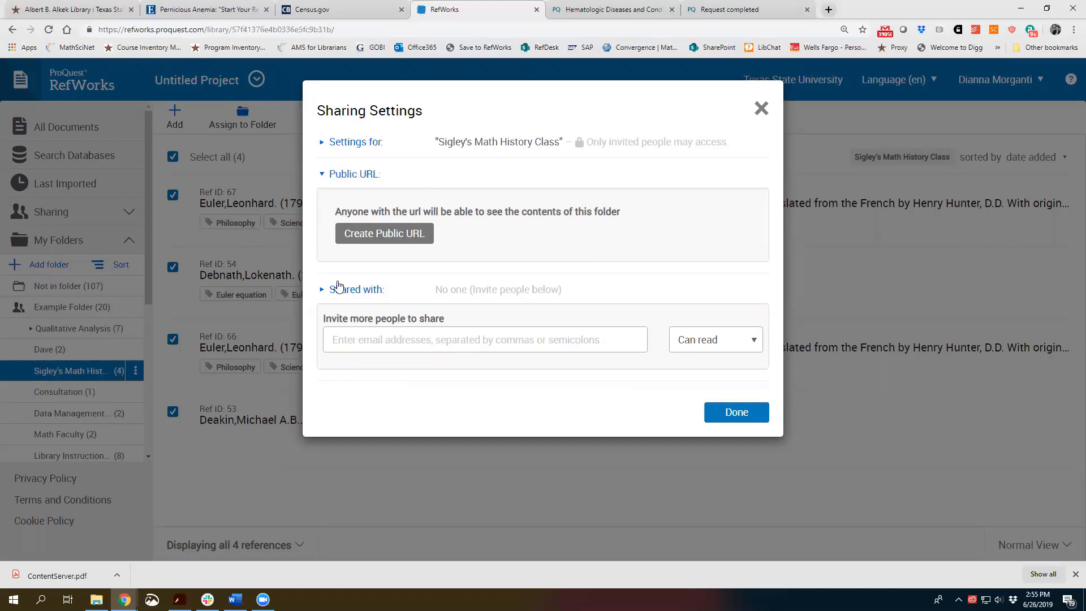
{"action": "left_click", "coordinate": [363, 340]}
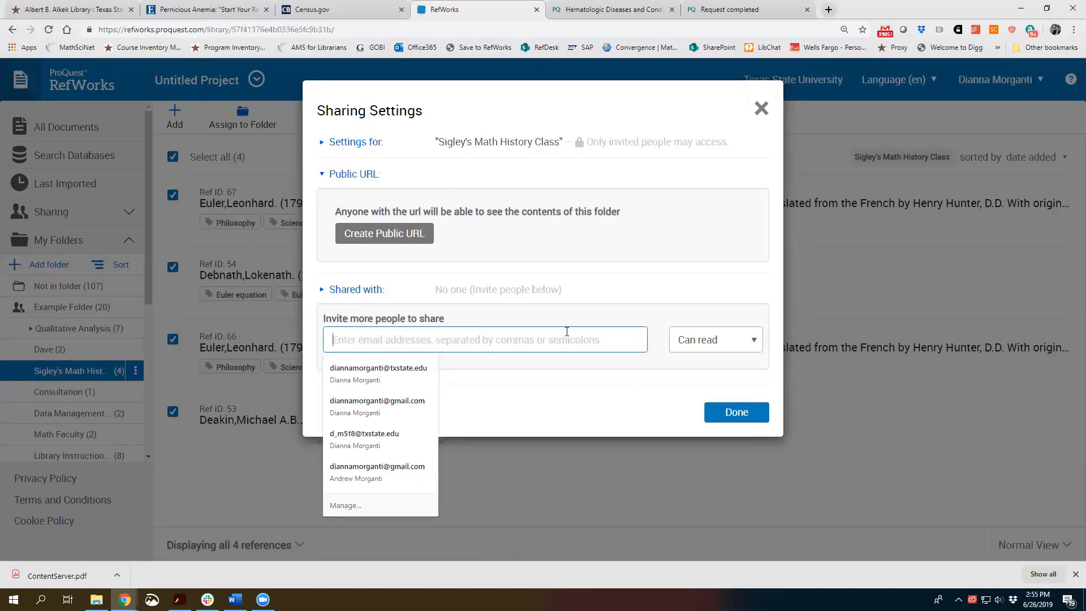
{"action": "left_click", "coordinate": [735, 415]}
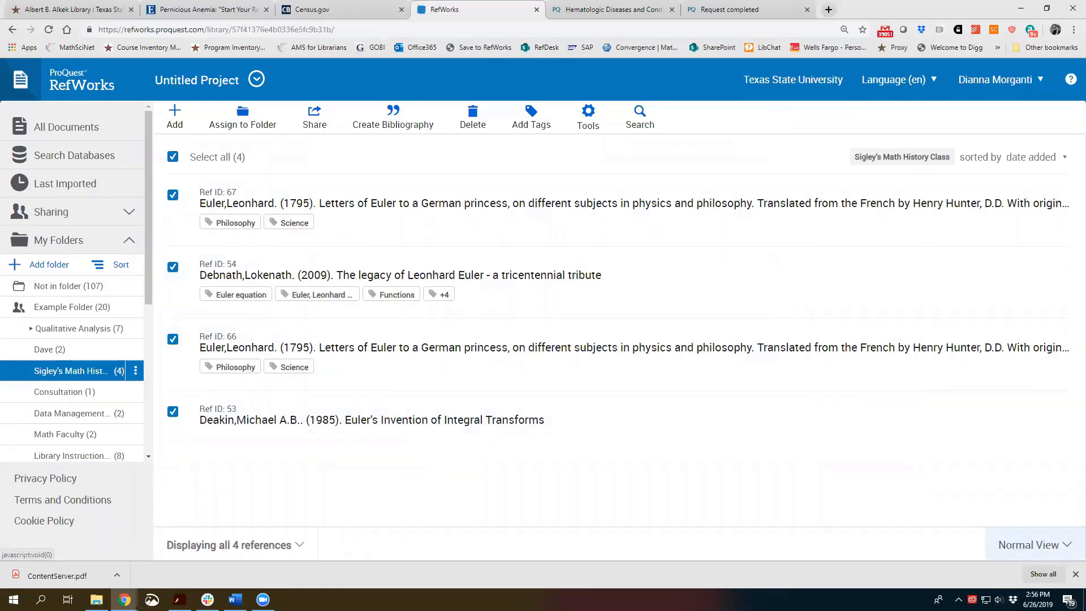
Step: Display the folder's references in Citation View using the APA 6th - American Psychological Association, 6th Edition style
{"action": "left_click", "coordinate": [1070, 544]}
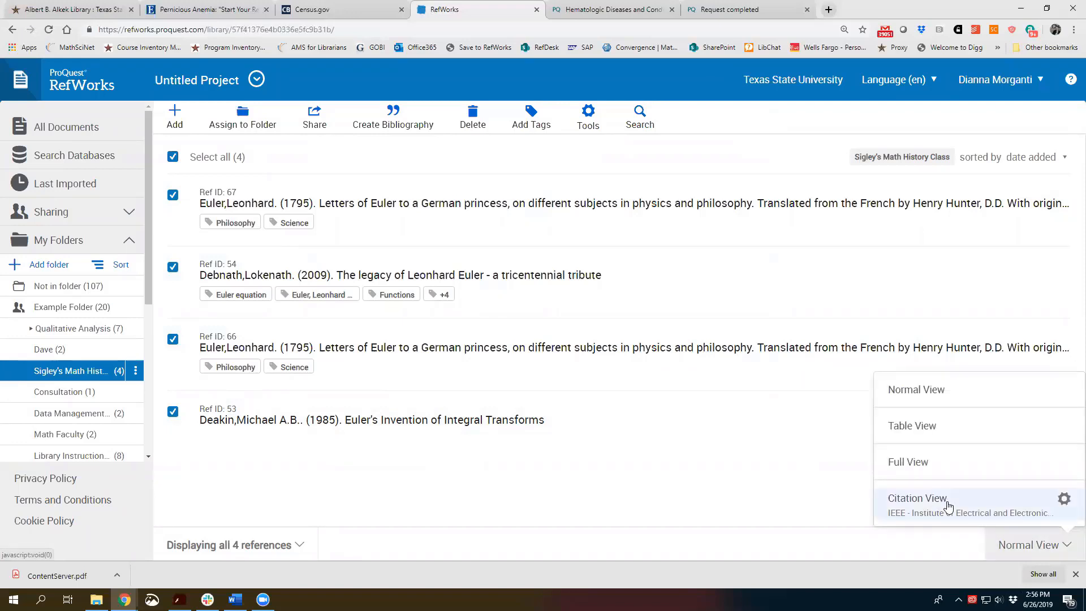
{"action": "left_click", "coordinate": [1064, 498]}
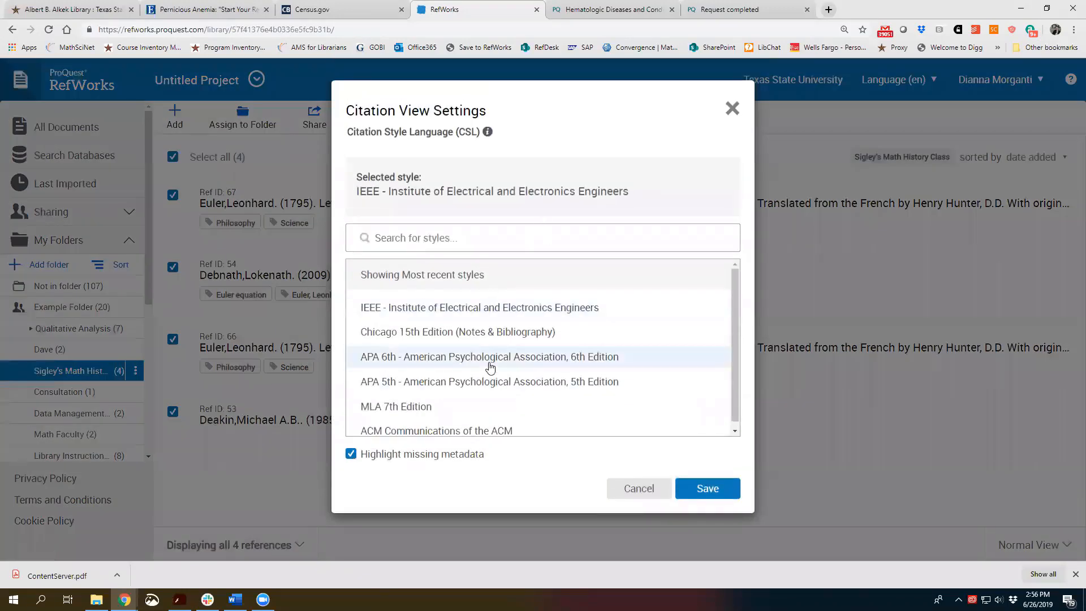
{"action": "left_click", "coordinate": [490, 367]}
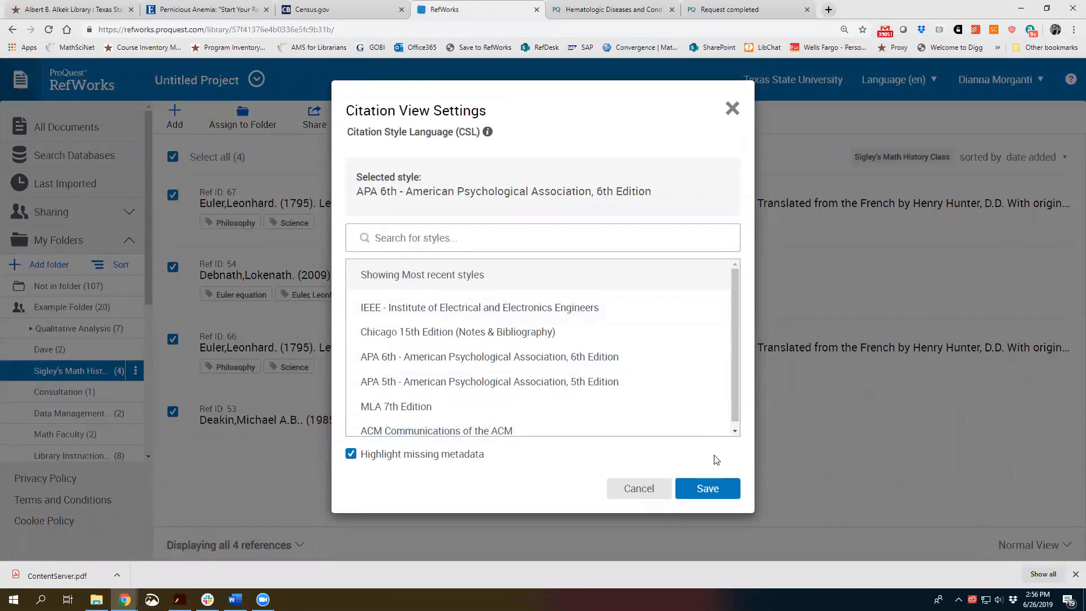
{"action": "left_click", "coordinate": [708, 489]}
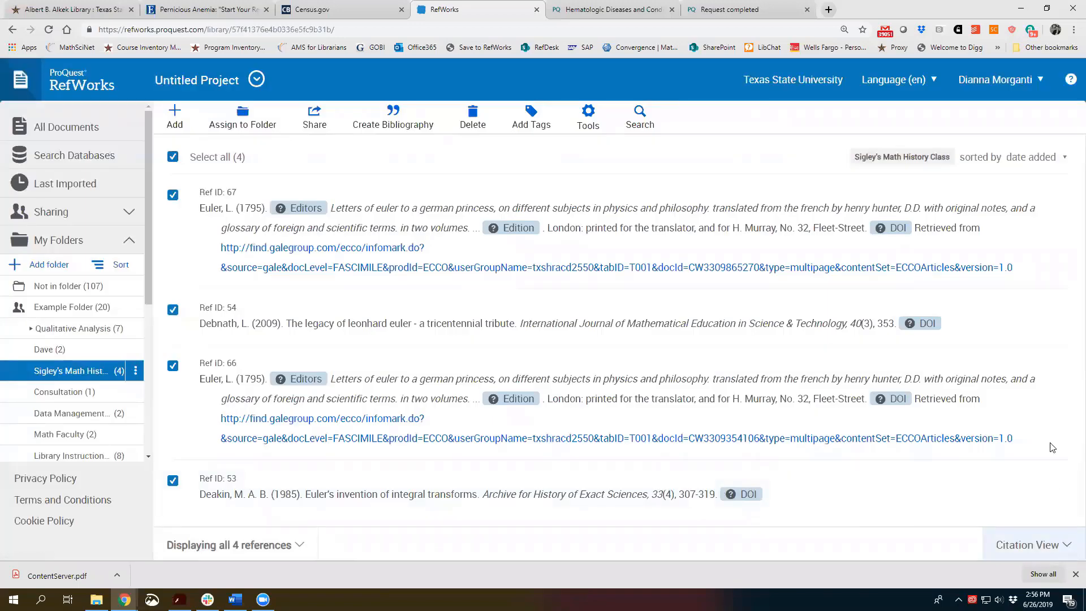
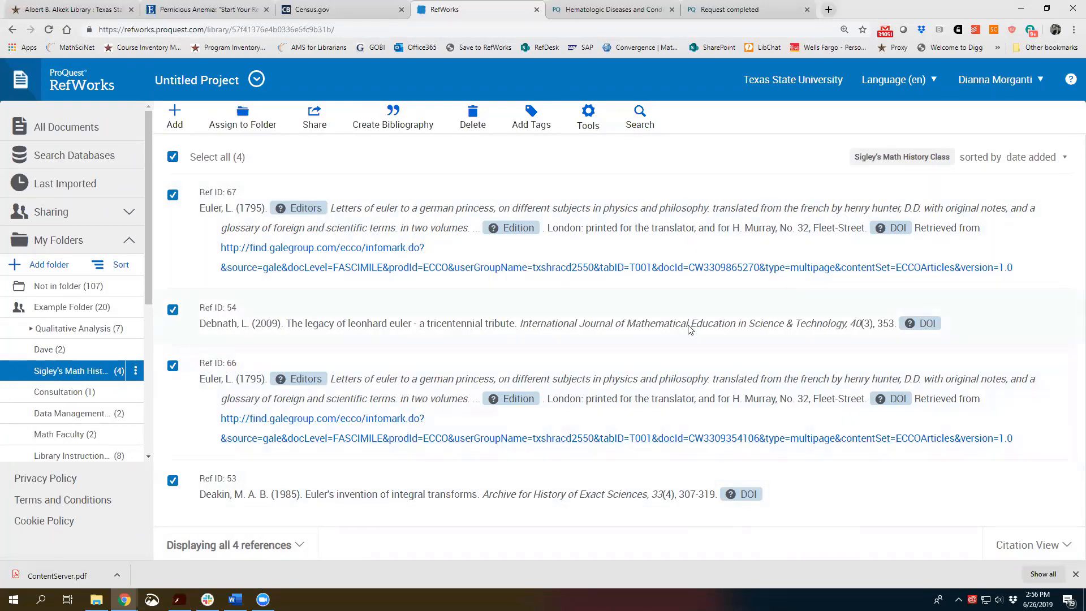
Step: View the details of the reference "Euler's Invention of Integral Transforms" and close them
{"action": "left_click", "coordinate": [822, 509]}
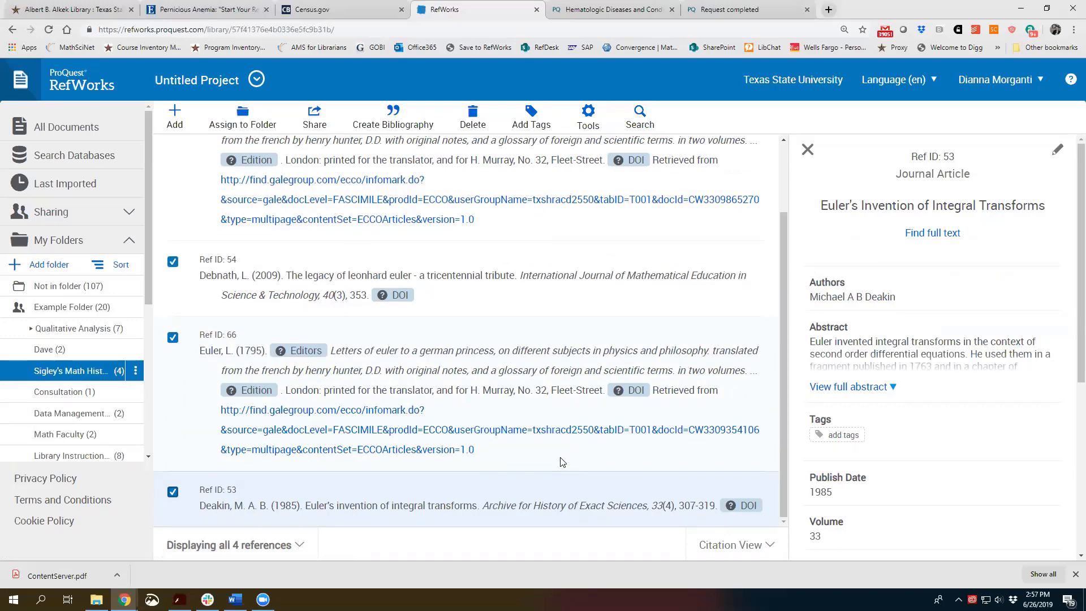
{"action": "scroll", "coordinate": [557, 461], "scroll_direction": "up", "scroll_amount": 2}
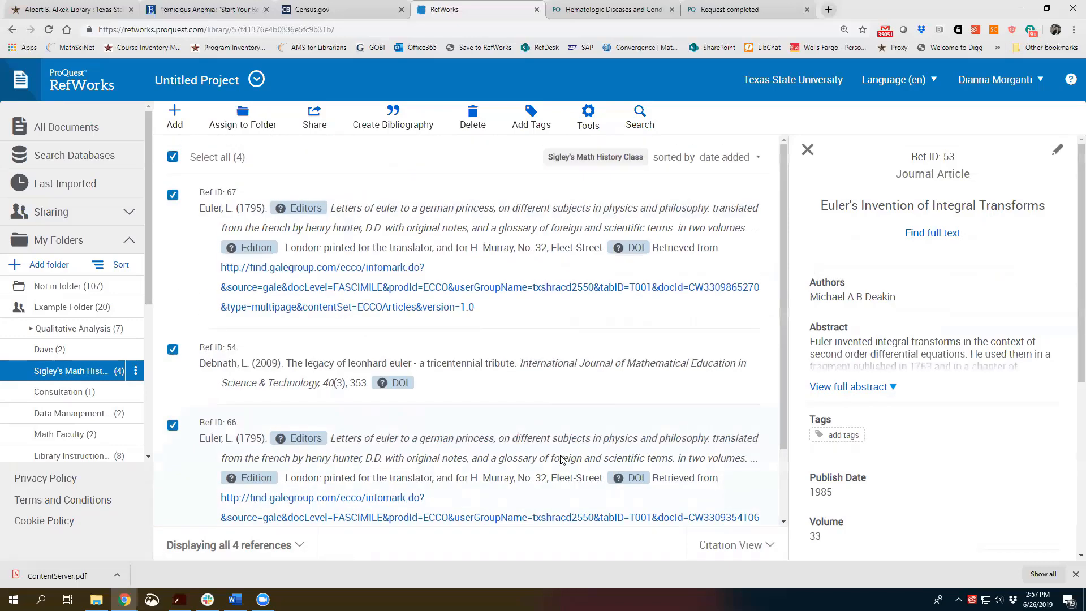
{"action": "left_click", "coordinate": [807, 150]}
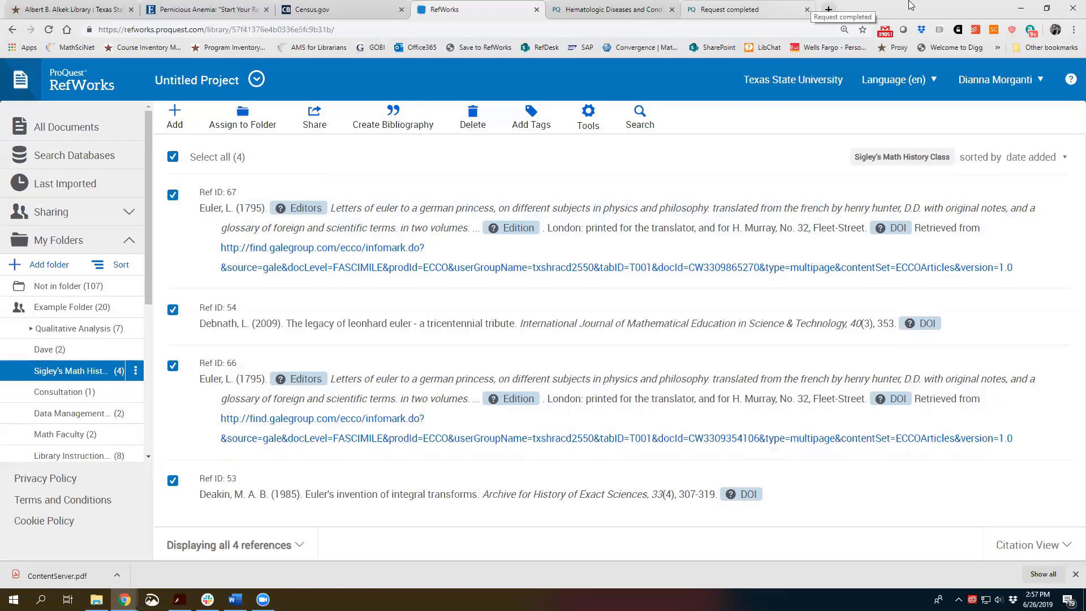
Step: Open the additional tools page, look over the Save to RefWorks, Microsoft Word and Google Docs add-ons, and return to the folder
{"action": "left_click", "coordinate": [606, 121]}
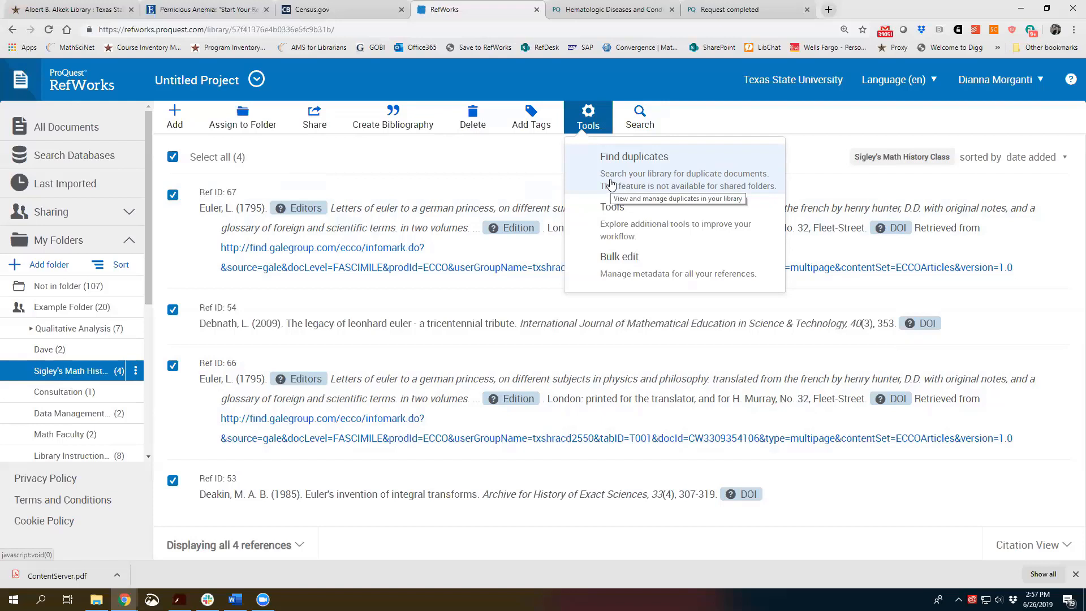
{"action": "left_click", "coordinate": [636, 222]}
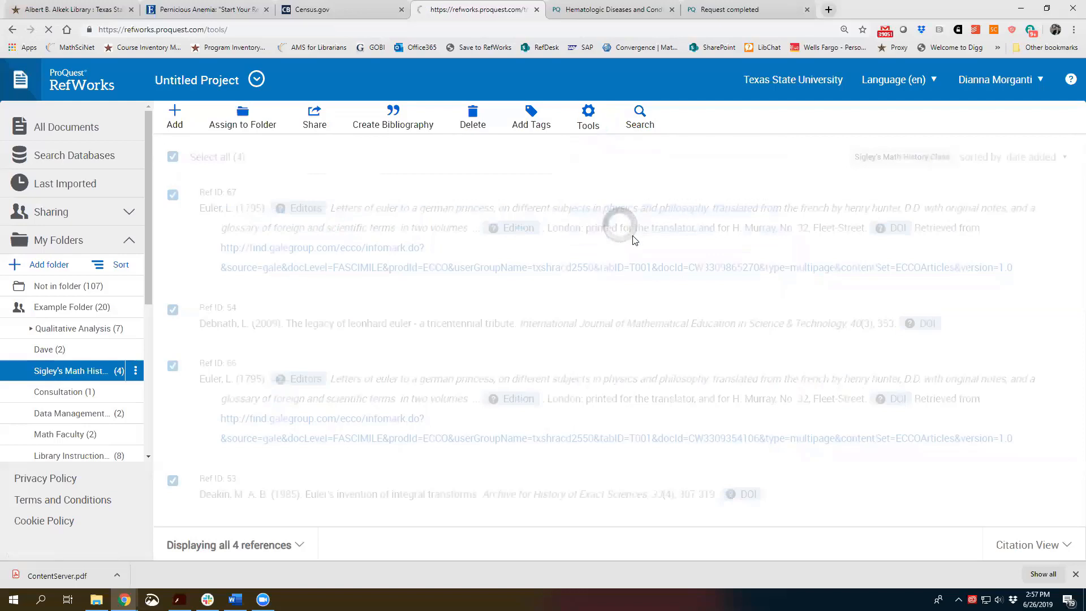
{"action": "scroll", "coordinate": [584, 308], "scroll_direction": "down", "scroll_amount": 6}
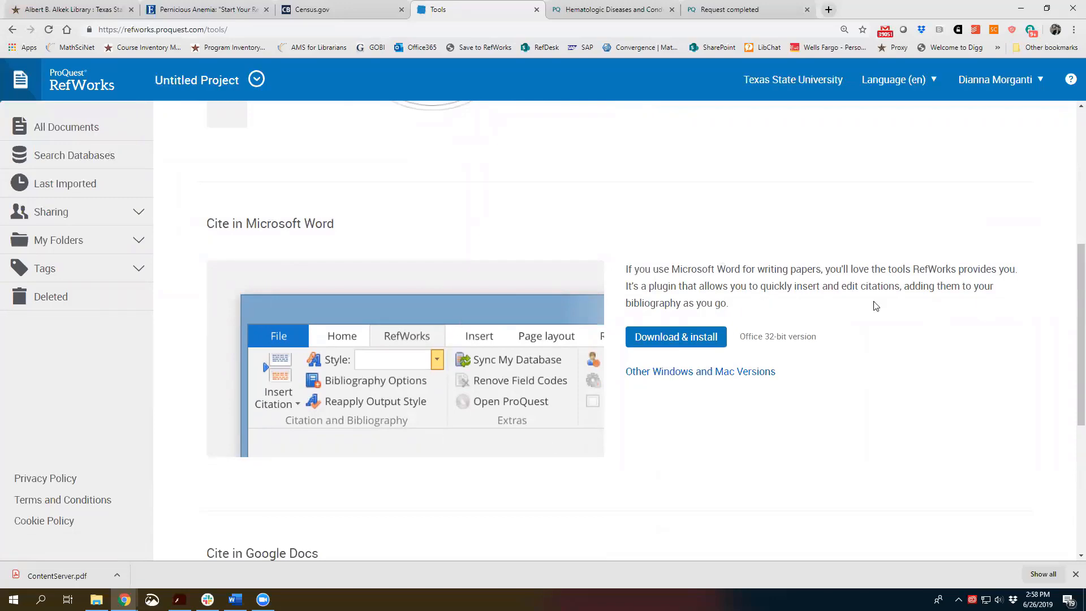
{"action": "scroll", "coordinate": [655, 459], "scroll_direction": "down", "scroll_amount": 2}
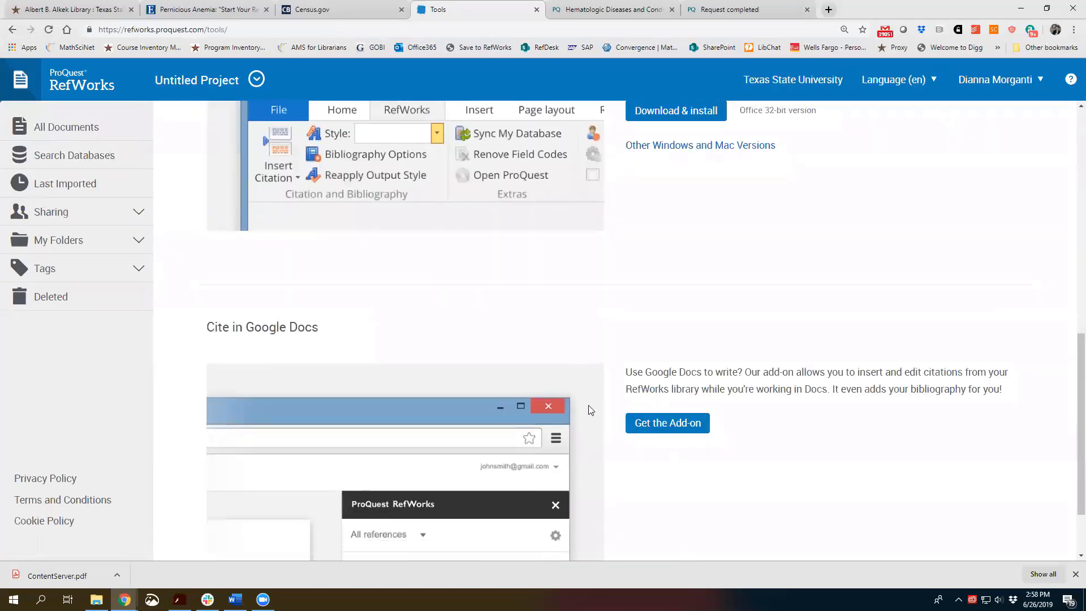
{"action": "scroll", "coordinate": [853, 389], "scroll_direction": "up", "scroll_amount": 5}
{"action": "scroll", "coordinate": [854, 393], "scroll_direction": "up", "scroll_amount": 4}
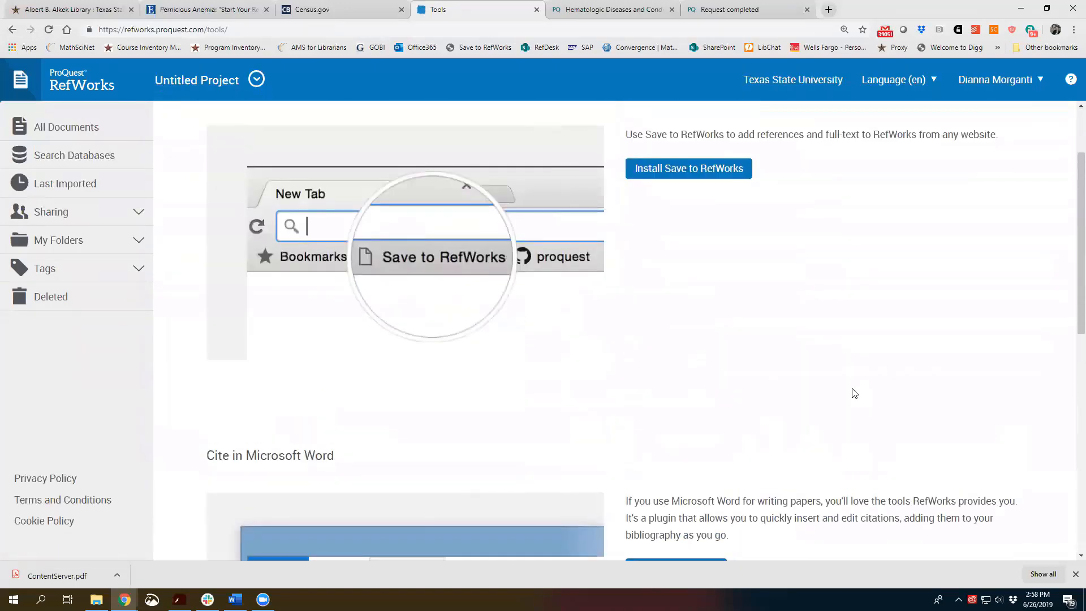
{"action": "left_click", "coordinate": [12, 30]}
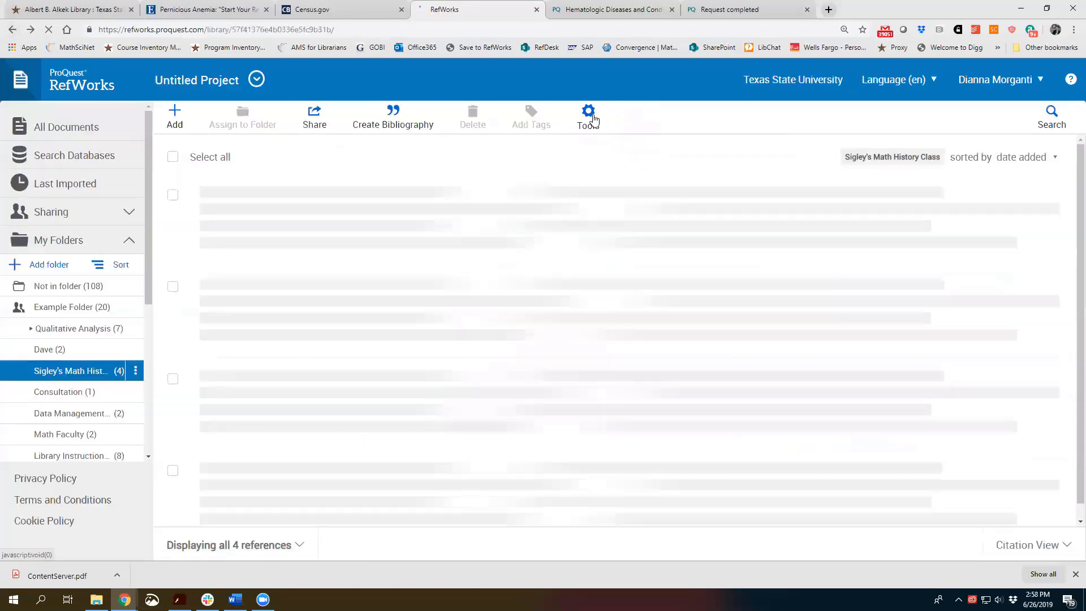
Step: Reopen the additional tools page and examine the download options for citing in Microsoft Word and Google Docs
{"action": "left_click", "coordinate": [588, 116]}
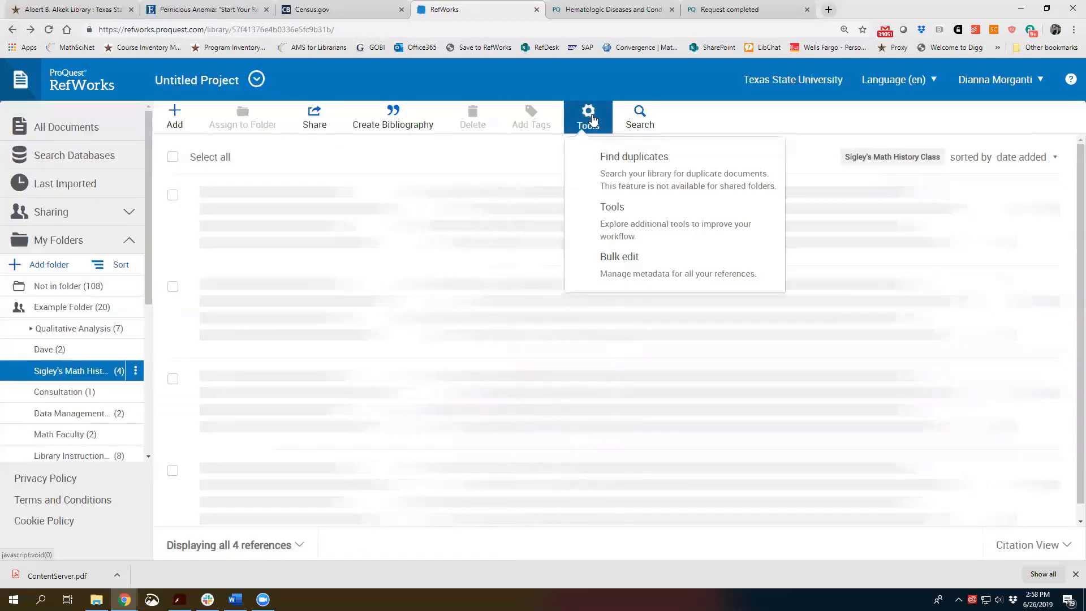
{"action": "left_click", "coordinate": [602, 224]}
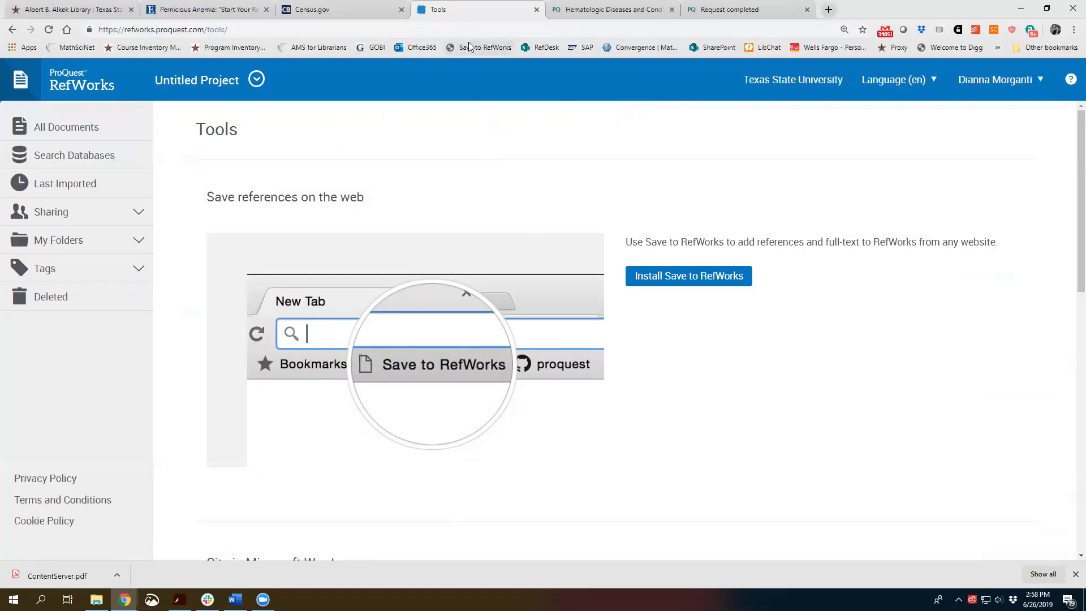
{"action": "scroll", "coordinate": [505, 196], "scroll_direction": "down", "scroll_amount": 7}
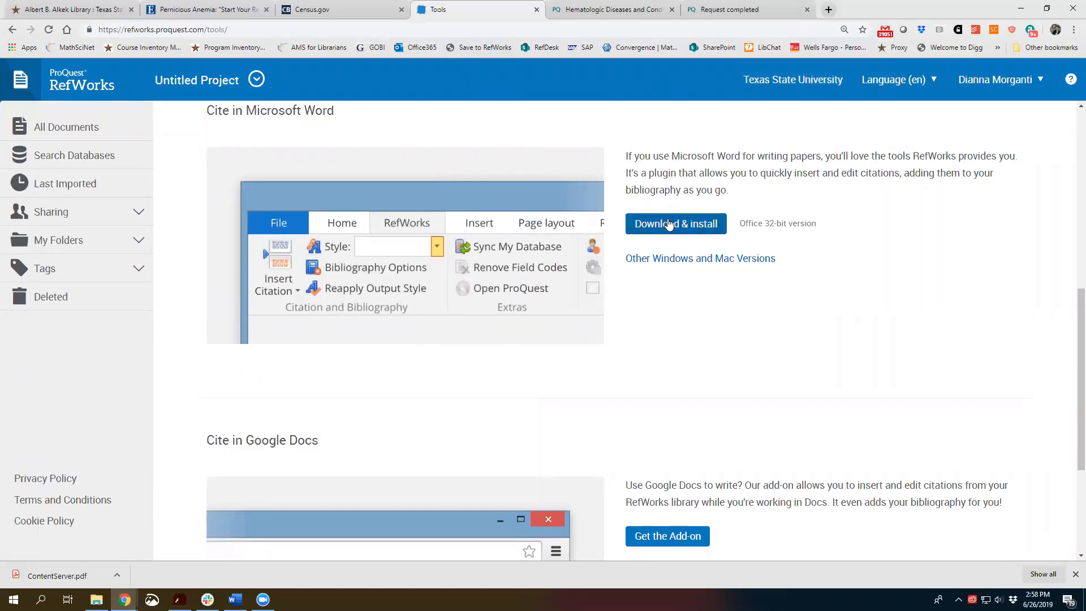
{"action": "scroll", "coordinate": [668, 223], "scroll_direction": "down", "scroll_amount": 3}
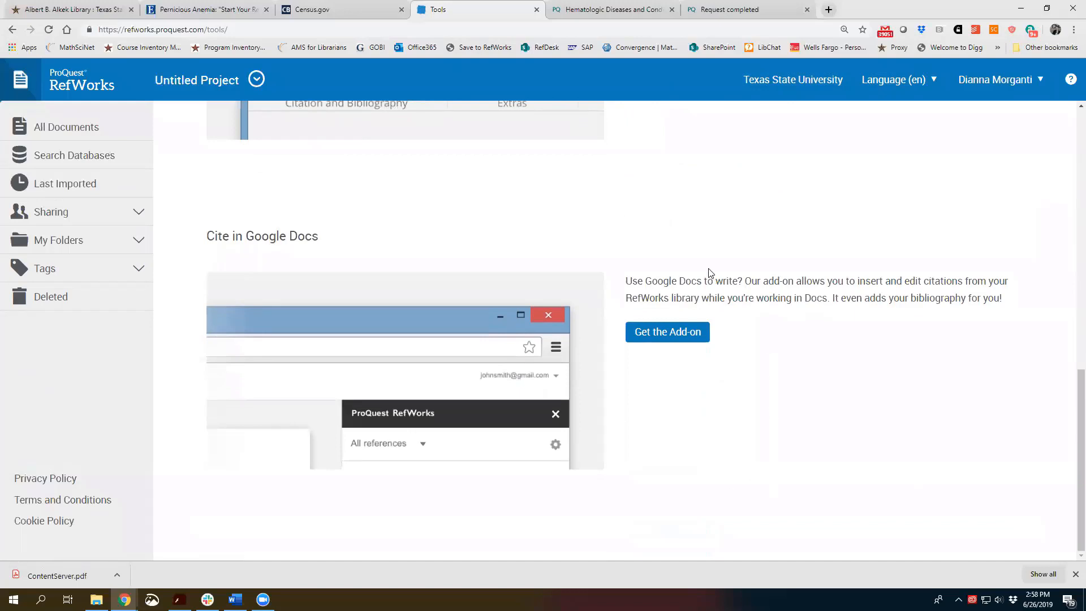
{"action": "scroll", "coordinate": [672, 328], "scroll_direction": "up", "scroll_amount": 3}
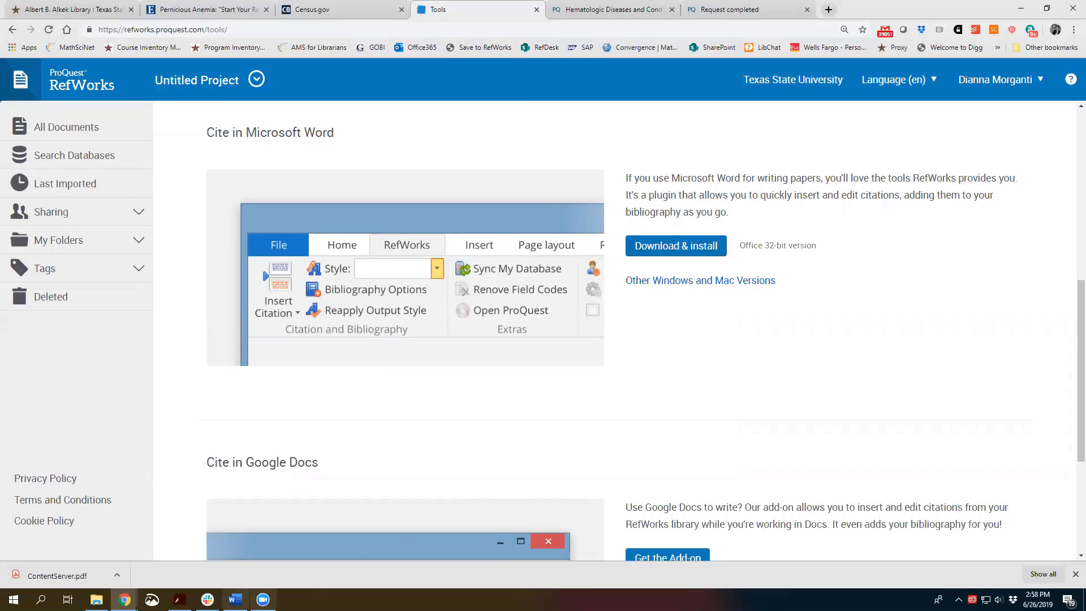
Step: Switch to the open Document1 in Microsoft Word and maximize its window
{"action": "left_click", "coordinate": [247, 572]}
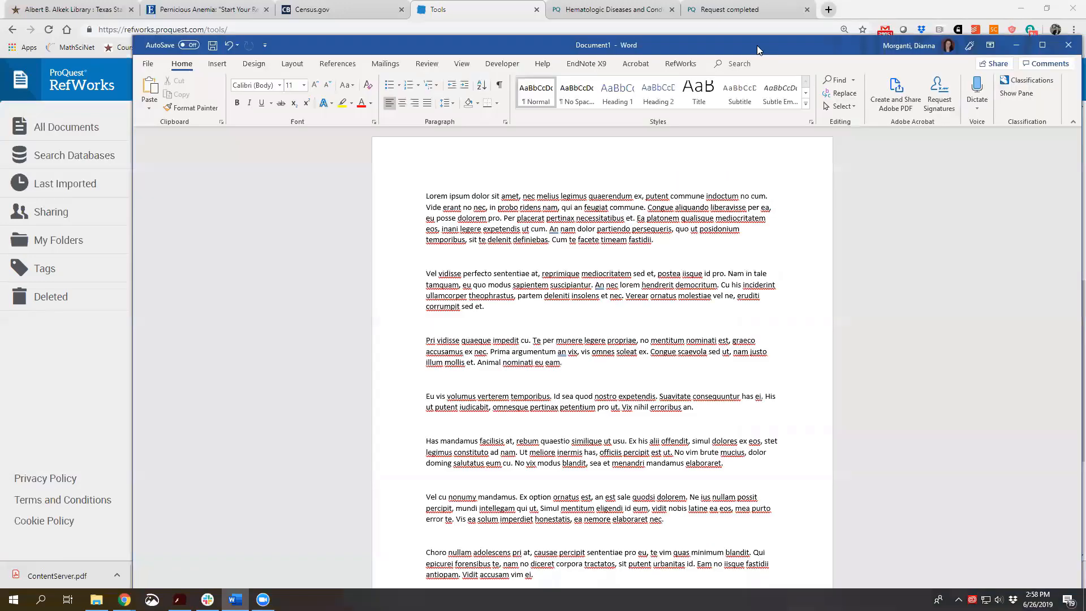
{"action": "double_click", "coordinate": [758, 43]}
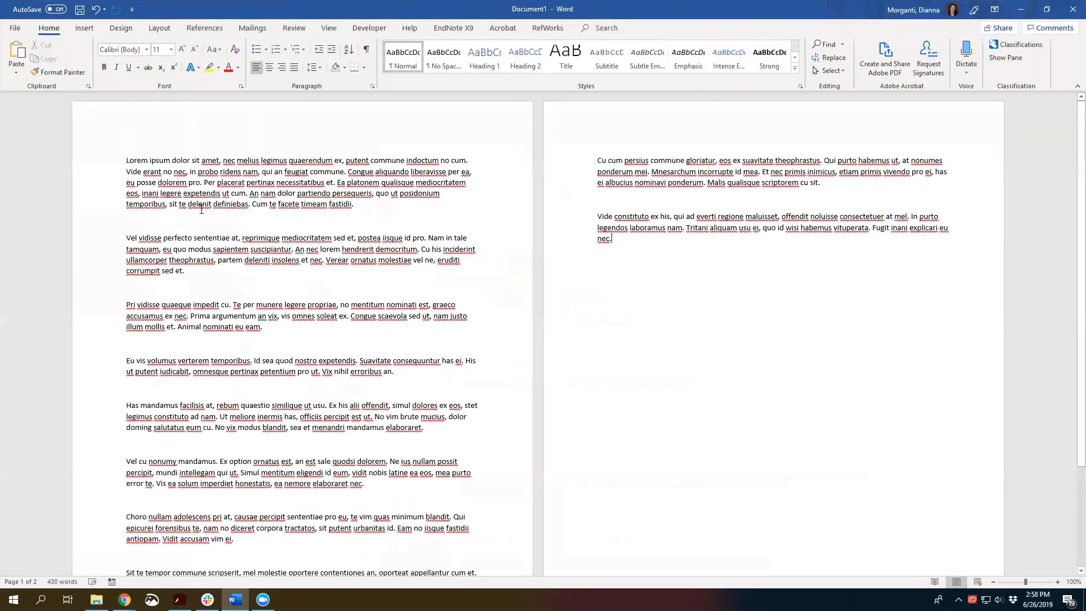
Step: Add the line "Typing a sentence – quoting Euler" as a new paragraph above the first paragraph of the document
{"action": "left_click", "coordinate": [113, 161]}
{"action": "left_click", "coordinate": [446, 182]}
{"action": "left_click", "coordinate": [128, 160]}
{"action": "key", "text": "Return"}
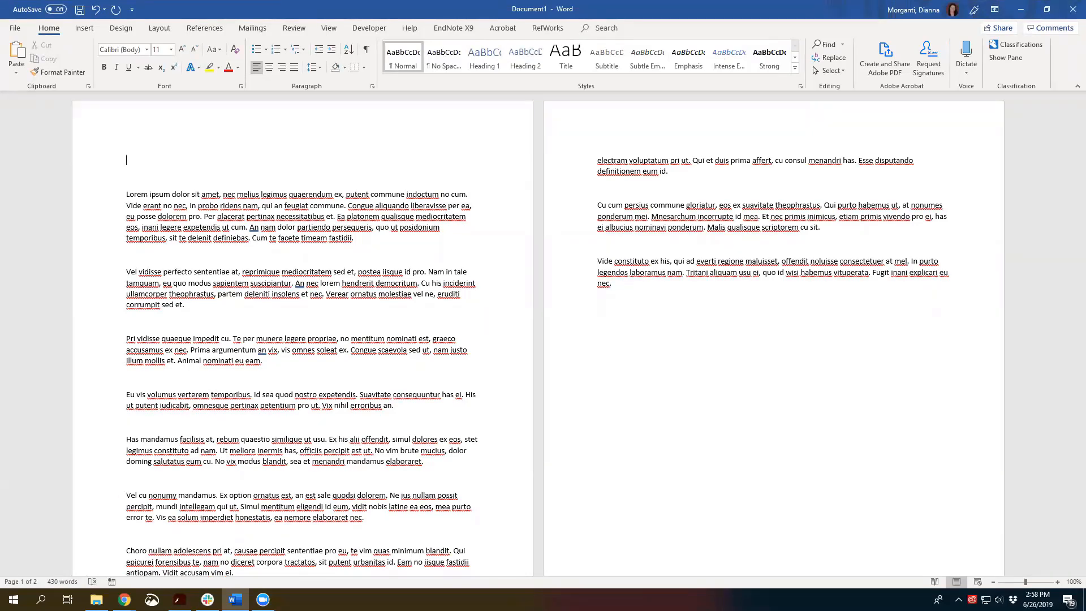
{"action": "type", "text": "Typing a sentence - quoting Euler"}
Step: Start a new RefWorks citation after the word "Euler" and search the reference library for "Euler"
{"action": "left_click", "coordinate": [548, 28]}
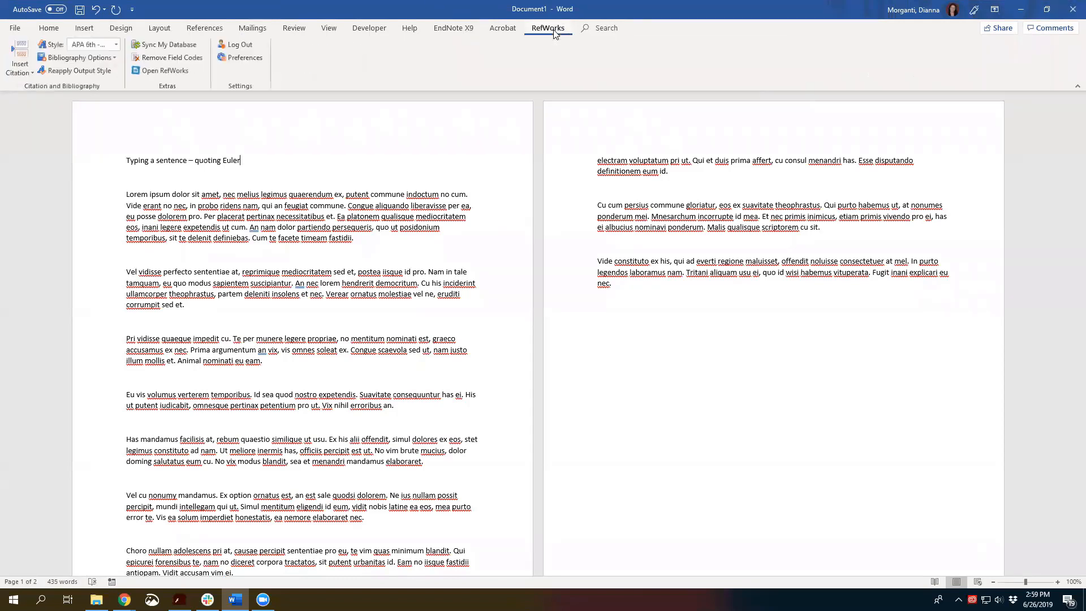
{"action": "left_click", "coordinate": [25, 73]}
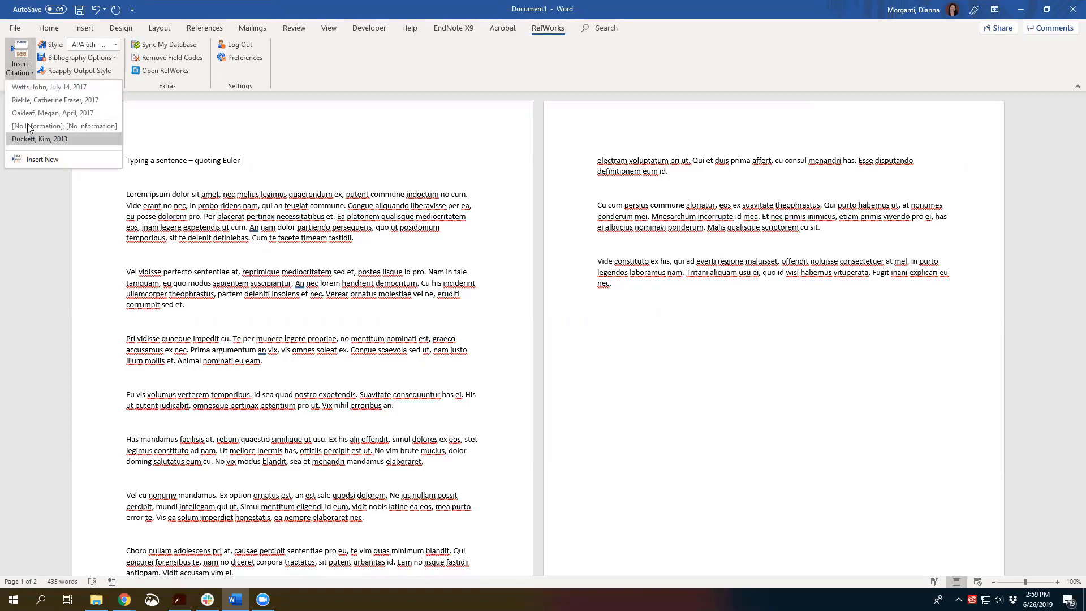
{"action": "left_click", "coordinate": [26, 160]}
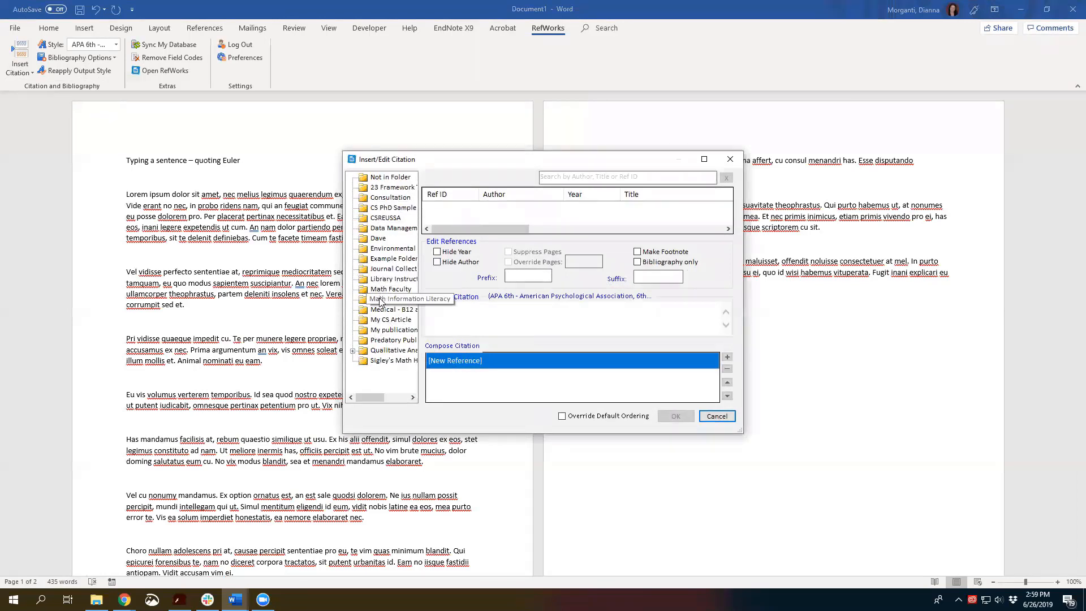
{"action": "left_click", "coordinate": [613, 178]}
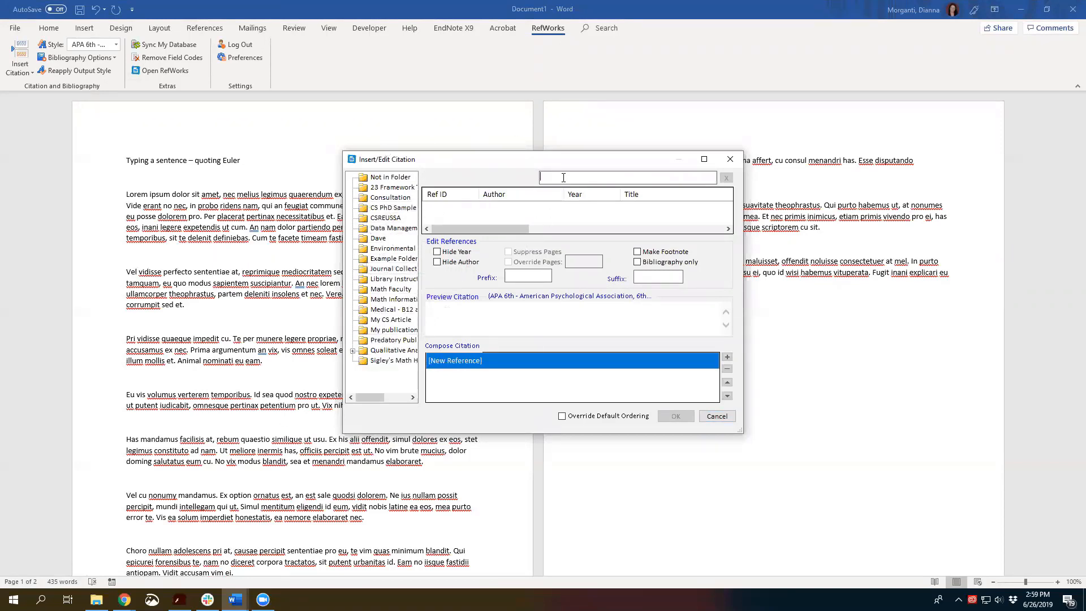
{"action": "type", "text": "Euler"}
{"action": "key", "text": "Return"}
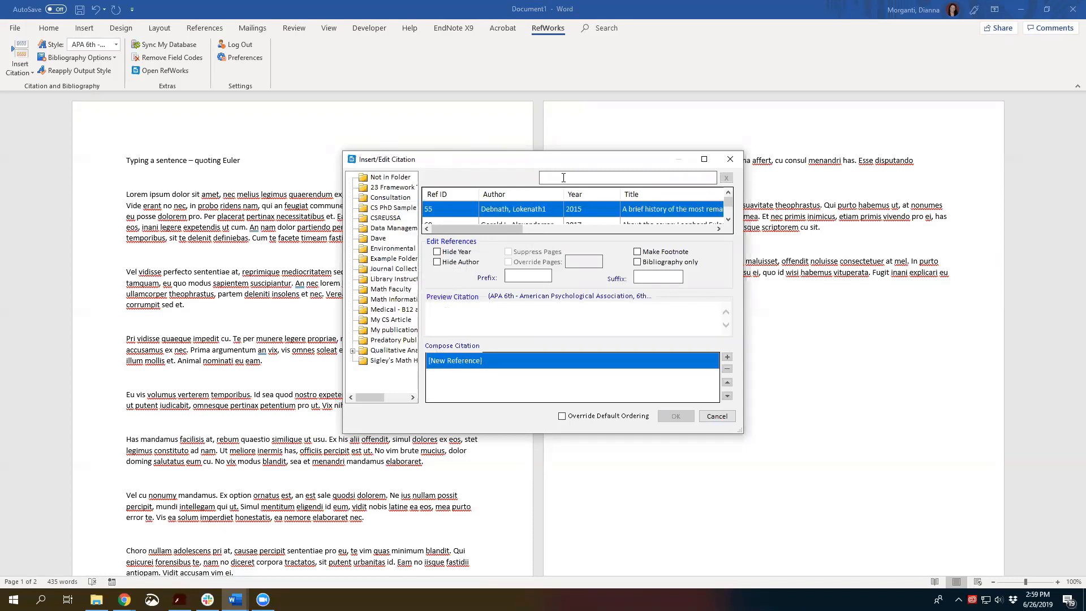
Step: Choose Euler's 1795 "Letters of Euler to a German princess" from the search results and insert its citation
{"action": "left_click", "coordinate": [729, 220]}
{"action": "left_click", "coordinate": [729, 220]}
{"action": "left_click", "coordinate": [729, 219]}
{"action": "left_click", "coordinate": [729, 219]}
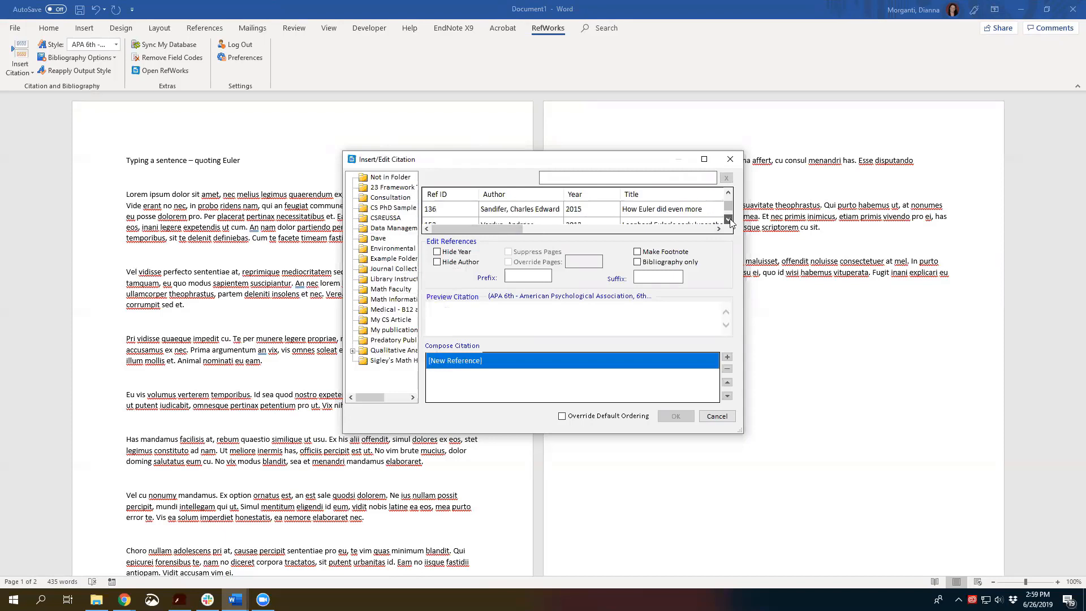
{"action": "left_click", "coordinate": [729, 219]}
{"action": "left_click", "coordinate": [729, 219]}
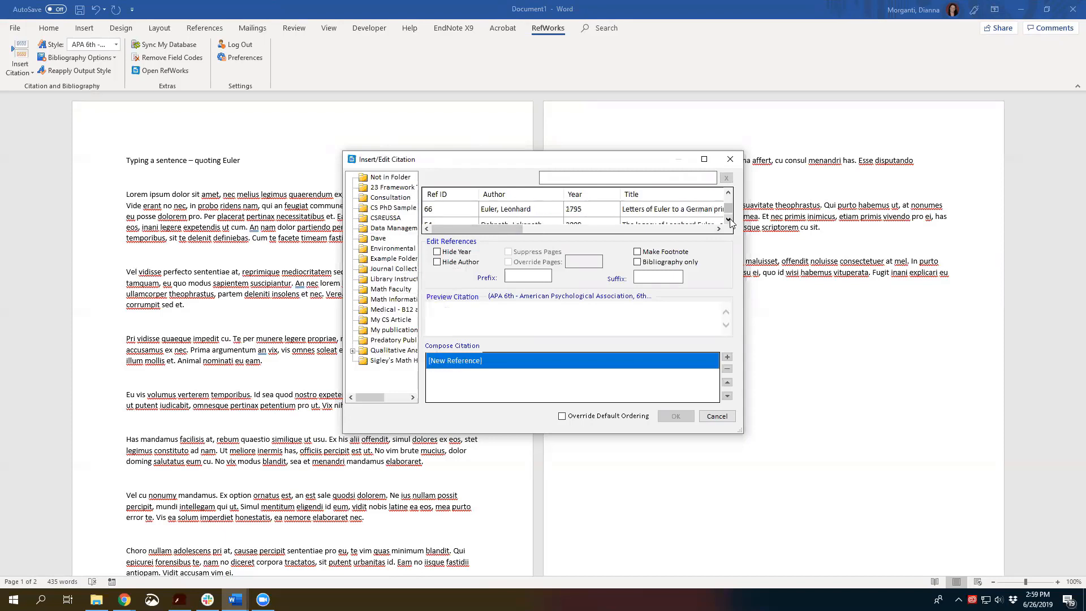
{"action": "left_click", "coordinate": [503, 214]}
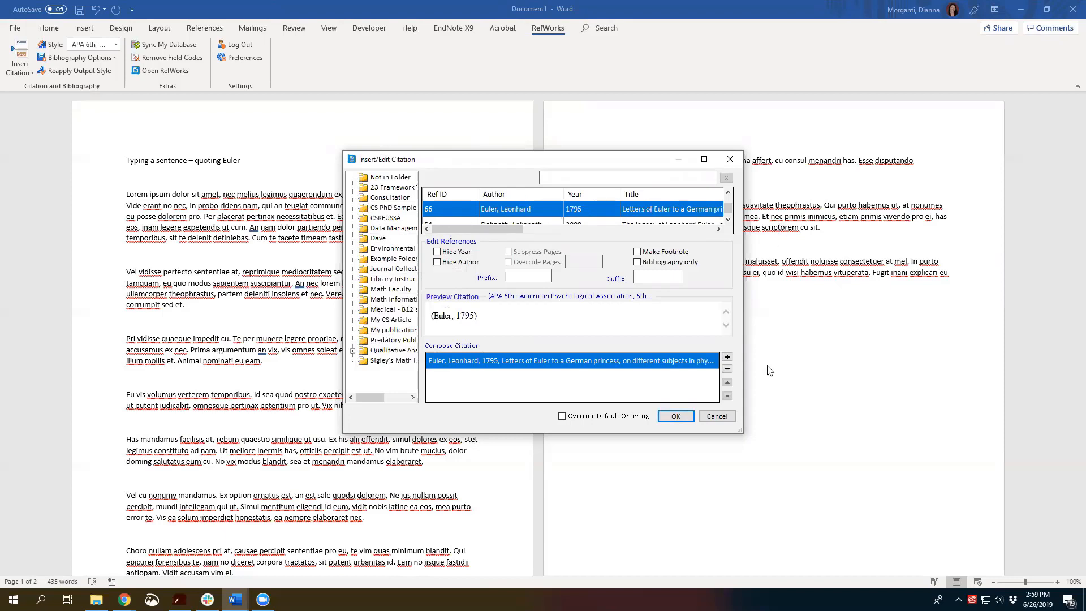
{"action": "left_click", "coordinate": [676, 417]}
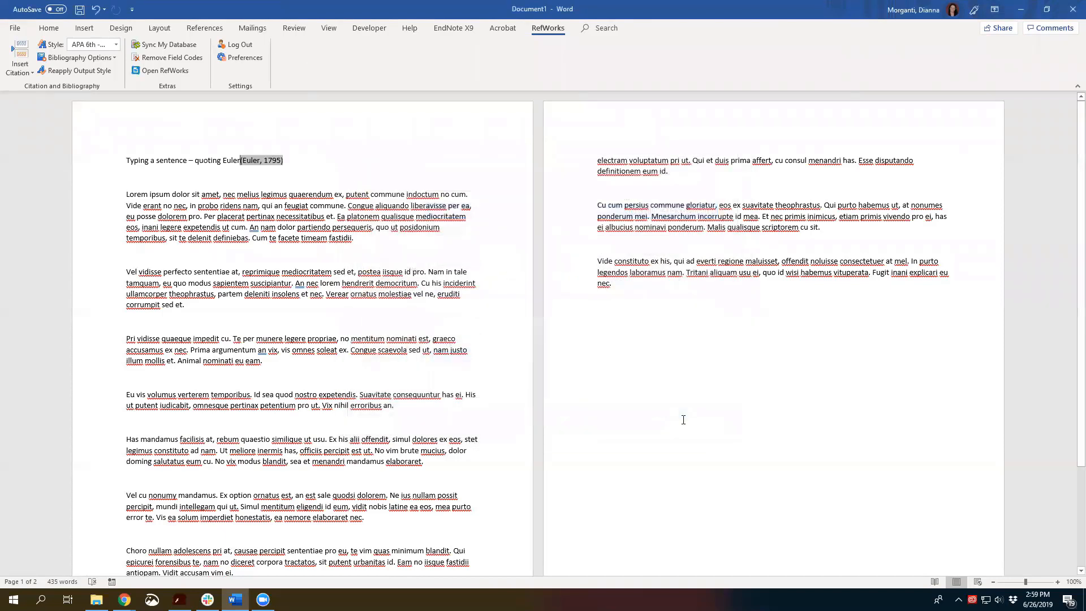
Step: Insert a RefWorks bibliography on a new line after the last paragraph of the document
{"action": "left_click", "coordinate": [308, 160]}
{"action": "key", "text": "Return"}
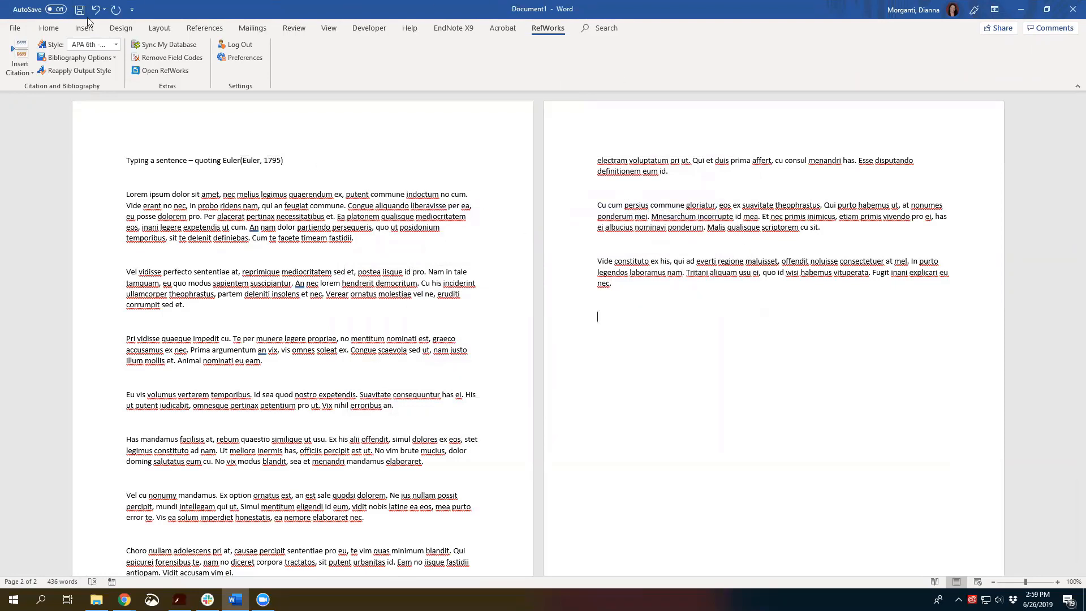
{"action": "left_click", "coordinate": [106, 55]}
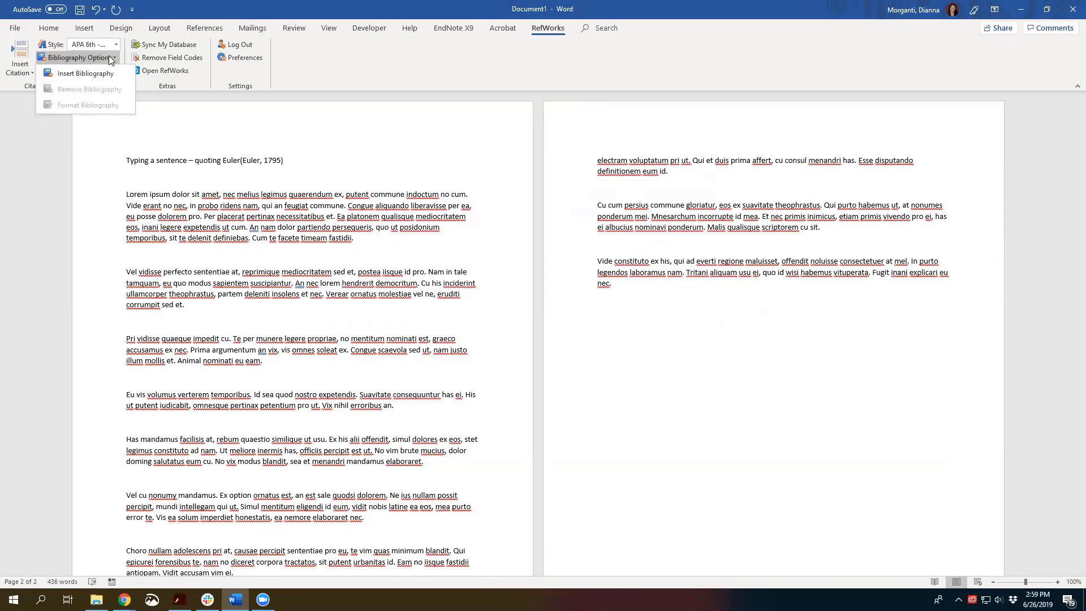
{"action": "left_click", "coordinate": [99, 72]}
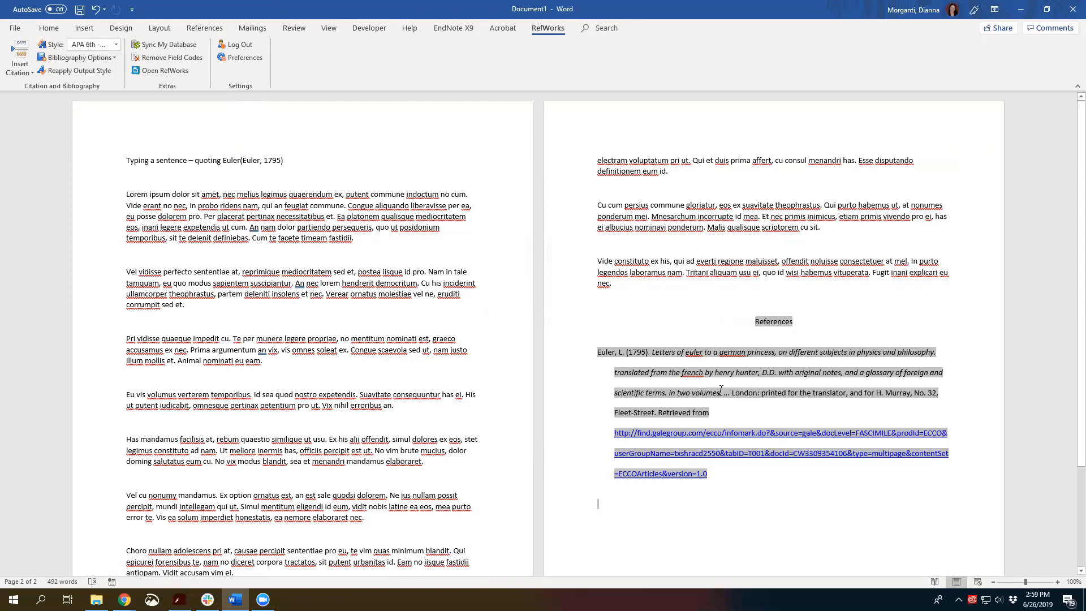
Step: Examine the inserted Euler citation in the opening line and its matching entry in the References list up close
{"action": "left_click", "coordinate": [171, 194]}
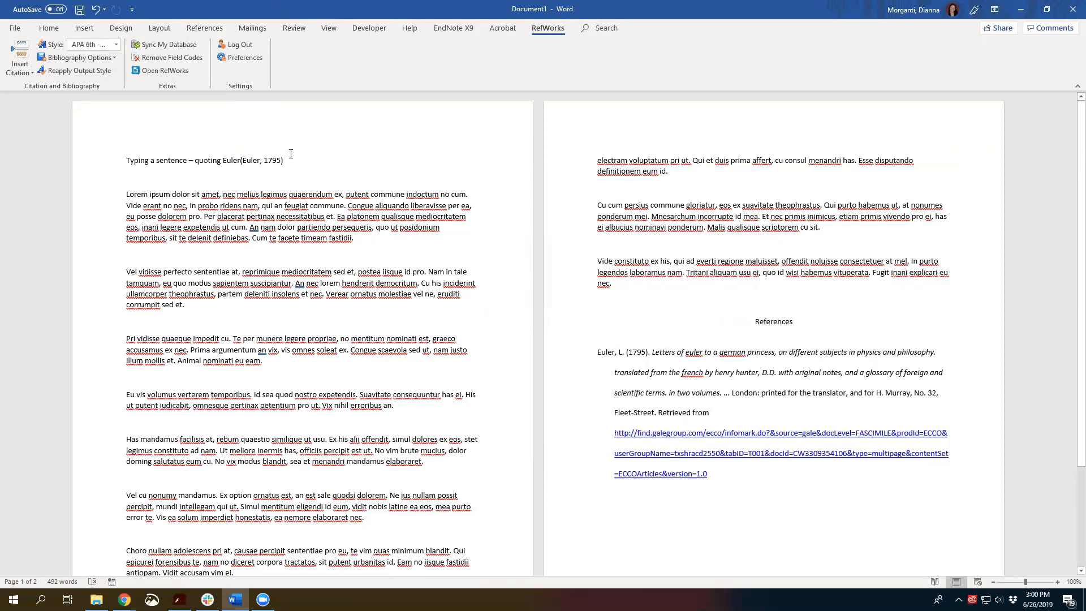
{"action": "left_click_drag", "start_coordinate": [285, 160], "coordinate": [240, 160]}
{"action": "scroll", "coordinate": [267, 183], "scroll_direction": "up", "scroll_amount": 3}
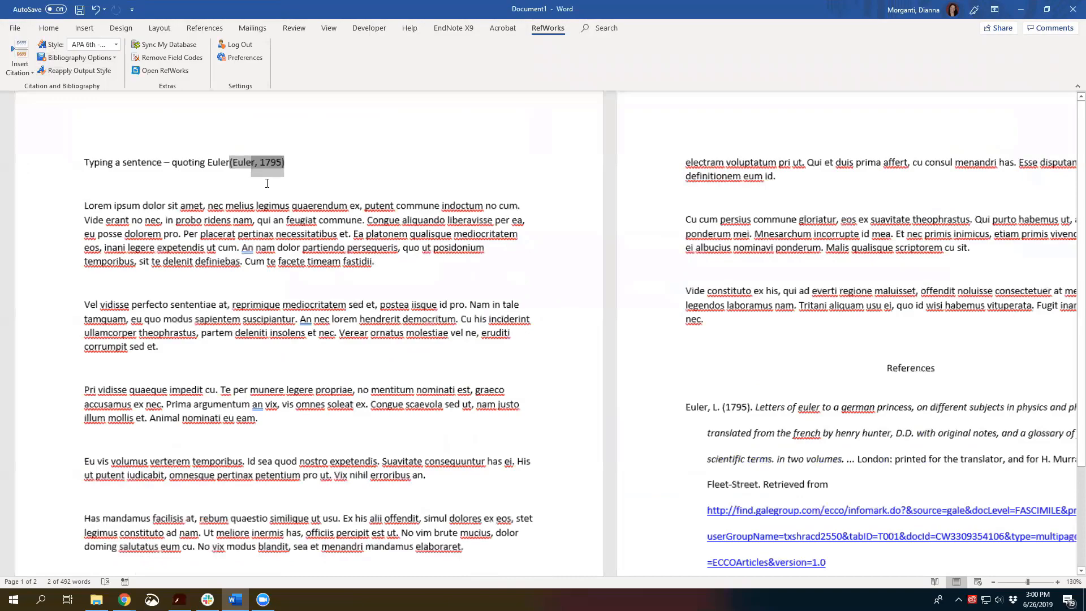
{"action": "scroll", "coordinate": [267, 183], "scroll_direction": "up", "scroll_amount": 2}
{"action": "scroll", "coordinate": [458, 202], "scroll_direction": "down", "scroll_amount": 8}
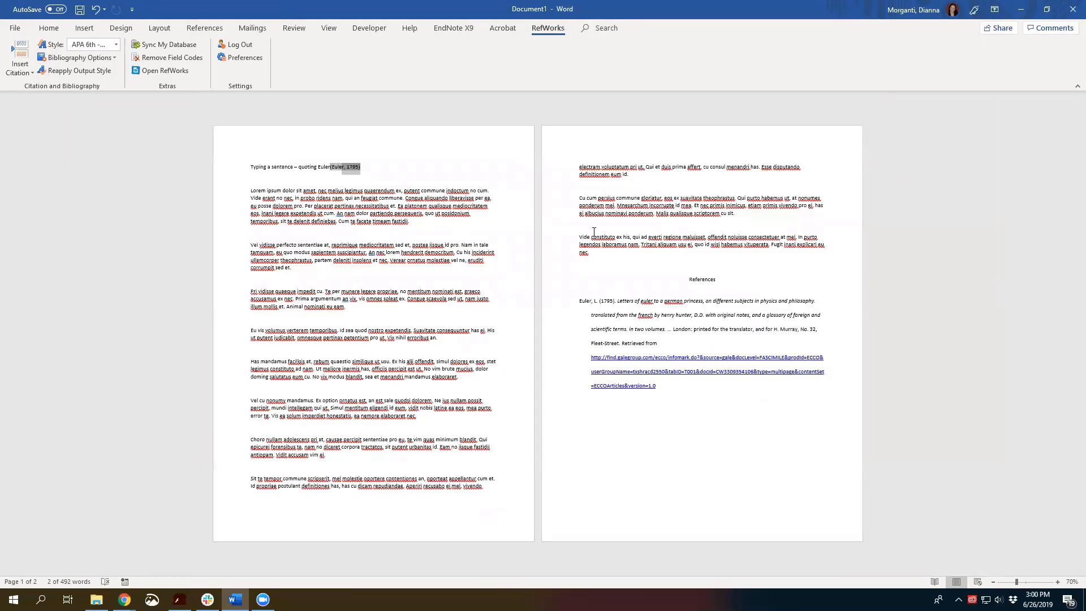
{"action": "scroll", "coordinate": [729, 382], "scroll_direction": "up", "scroll_amount": 4}
{"action": "left_click", "coordinate": [716, 374]}
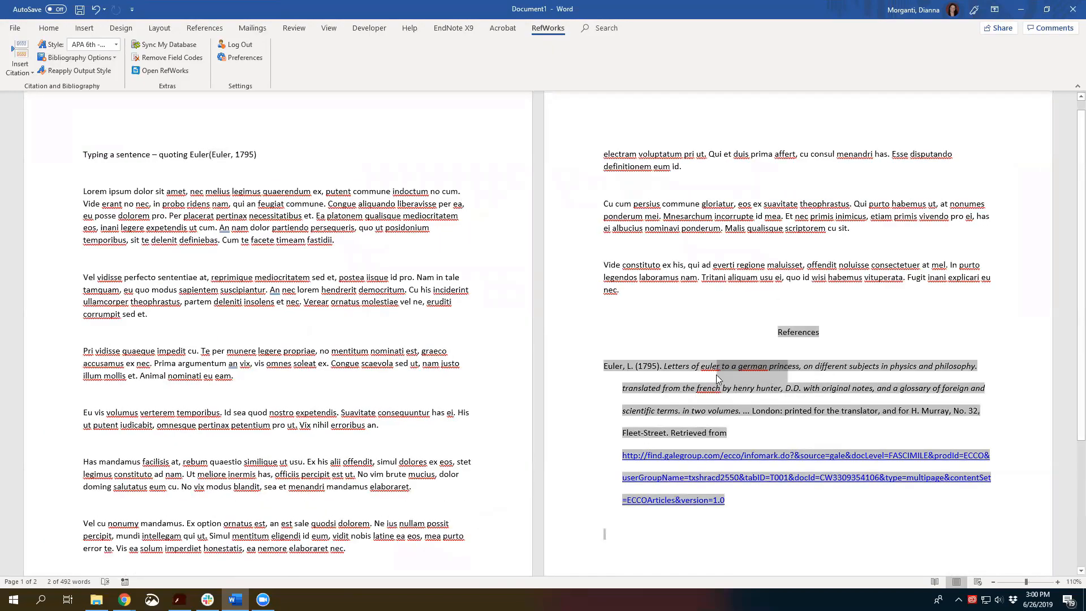
{"action": "scroll", "coordinate": [718, 375], "scroll_direction": "up", "scroll_amount": 3}
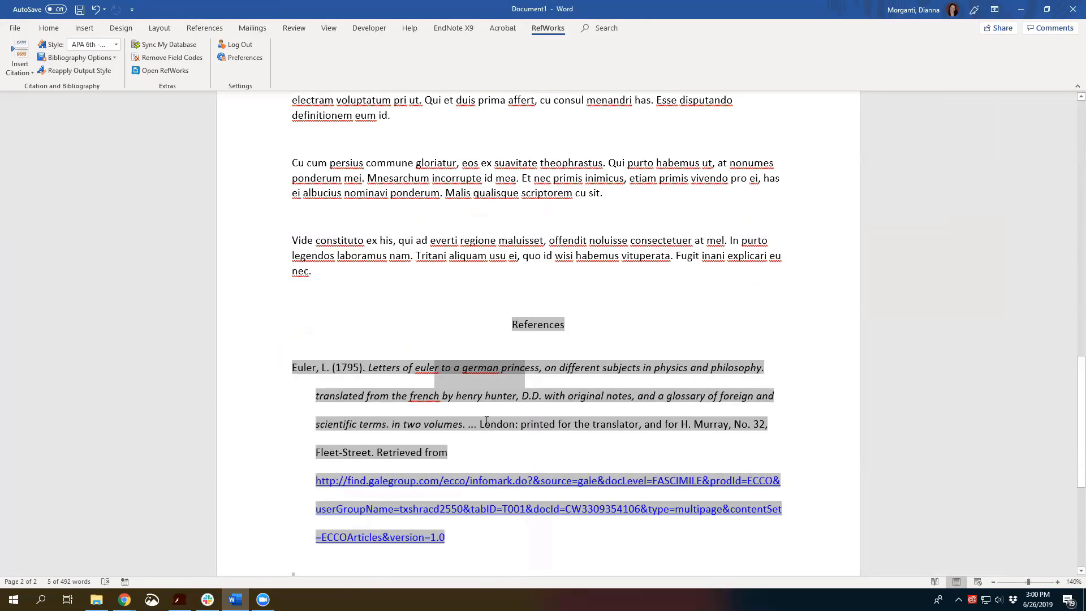
{"action": "scroll", "coordinate": [486, 421], "scroll_direction": "up", "scroll_amount": 3}
{"action": "scroll", "coordinate": [487, 419], "scroll_direction": "down", "scroll_amount": 4}
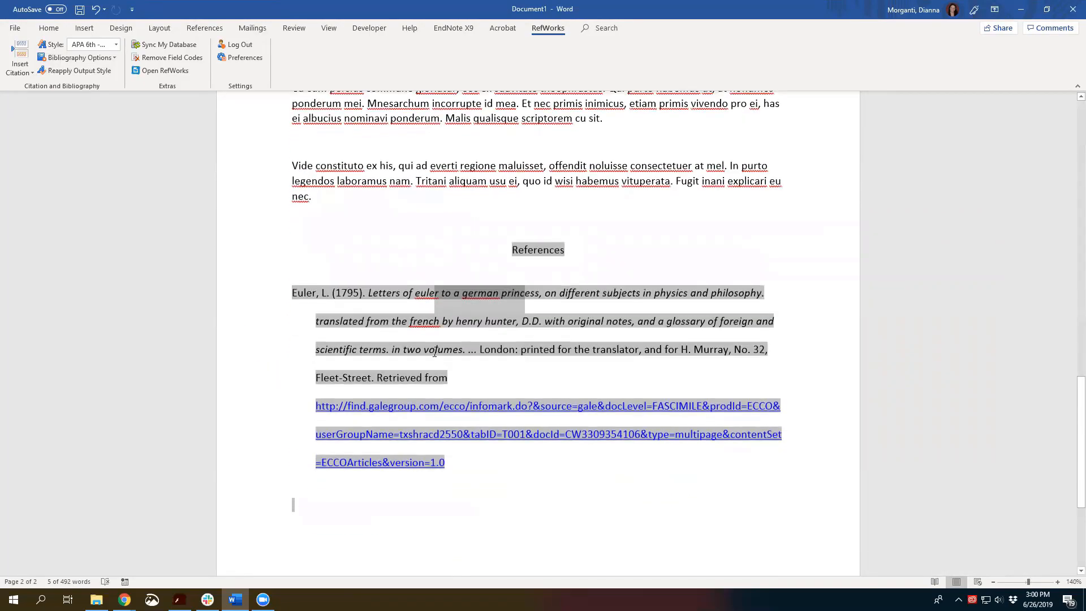
Step: Insert the recent reference dated July 14, 2017 as a citation after "constituto" in the last body paragraph
{"action": "left_click", "coordinate": [364, 165]}
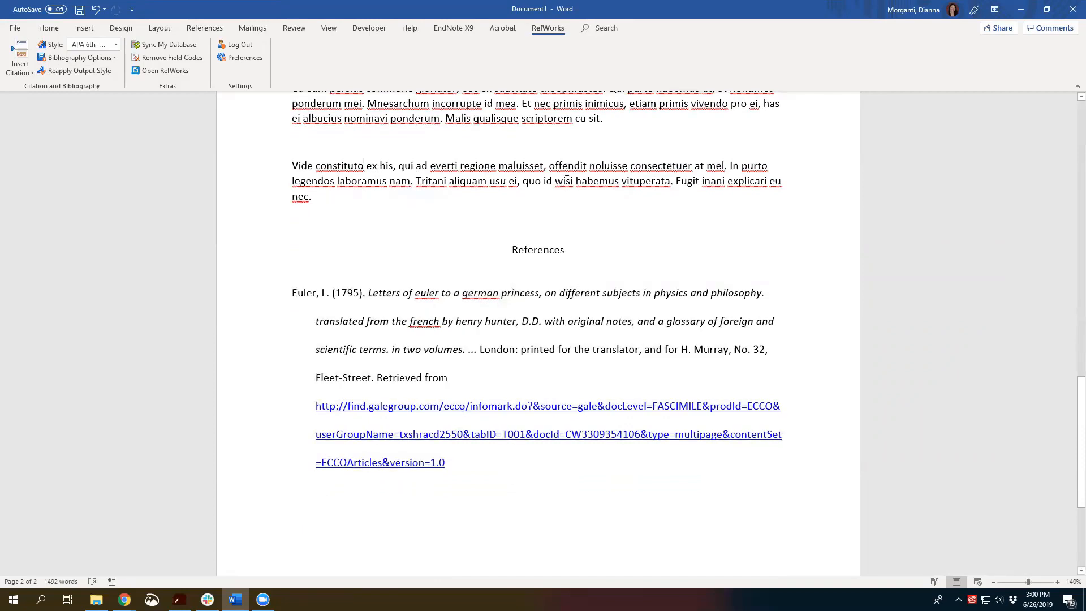
{"action": "left_click", "coordinate": [12, 71]}
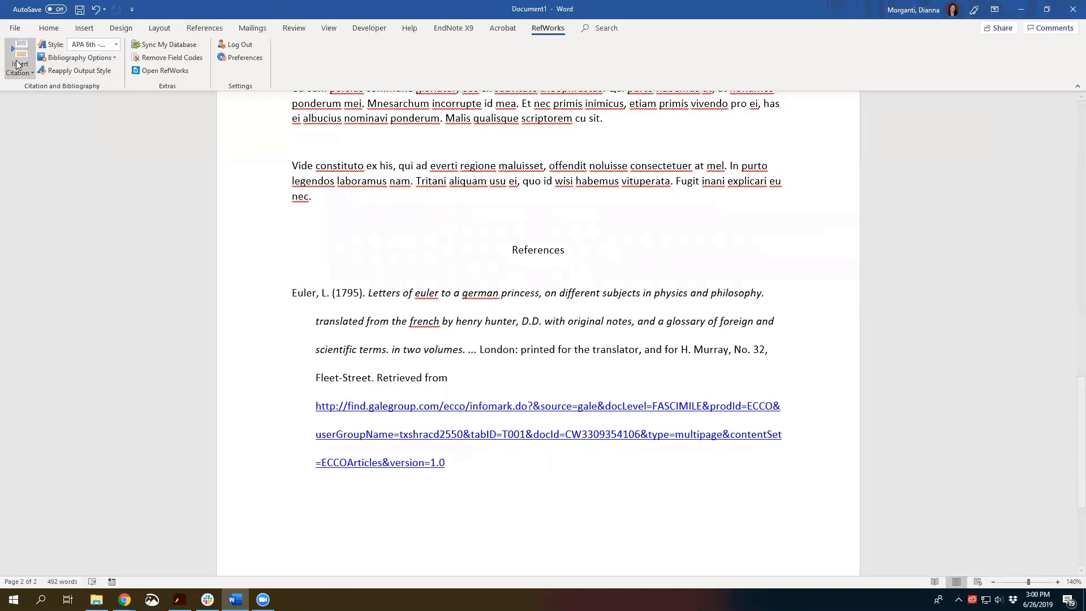
{"action": "left_click", "coordinate": [24, 99]}
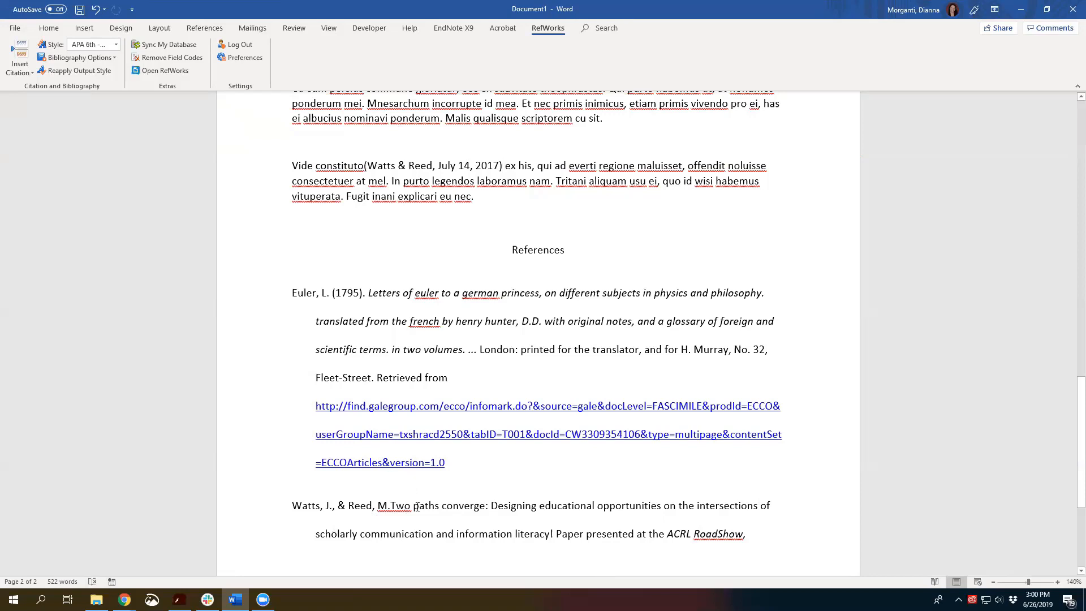
Step: Check the new References entry and change the document's citation style to IEEE - Institute of Electrical and Electronics Engineers
{"action": "scroll", "coordinate": [416, 507], "scroll_direction": "up", "scroll_amount": 2}
{"action": "scroll", "coordinate": [402, 468], "scroll_direction": "down", "scroll_amount": 4}
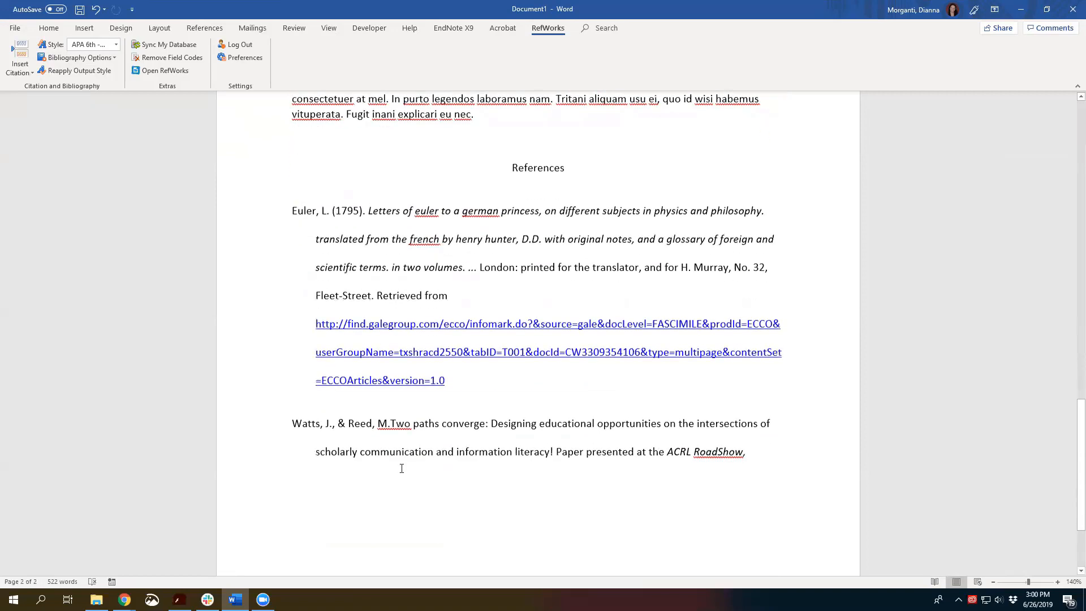
{"action": "scroll", "coordinate": [401, 469], "scroll_direction": "up", "scroll_amount": 3}
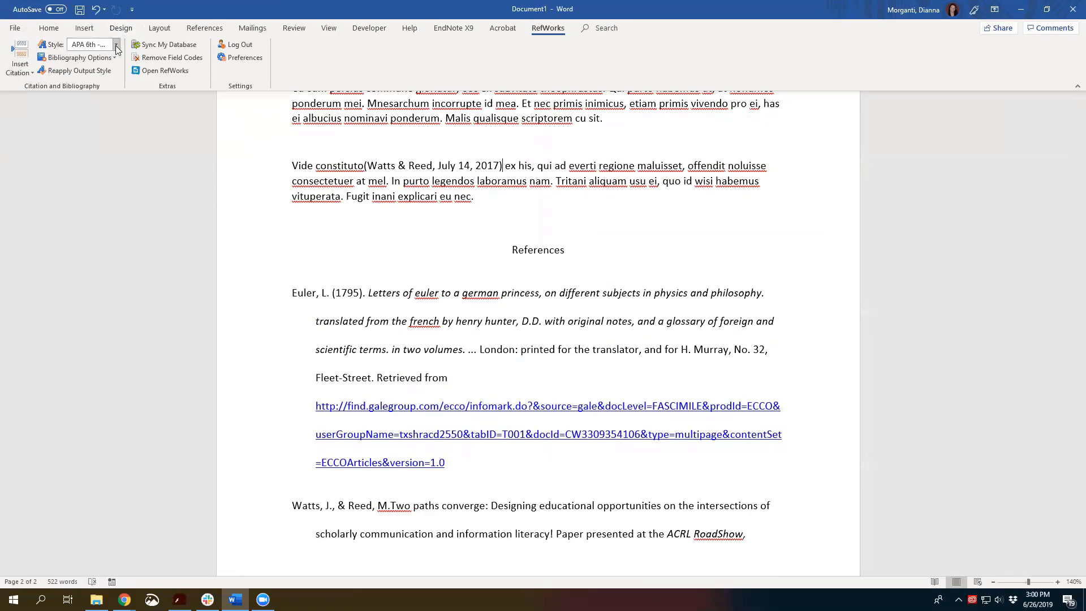
{"action": "left_click", "coordinate": [116, 45]}
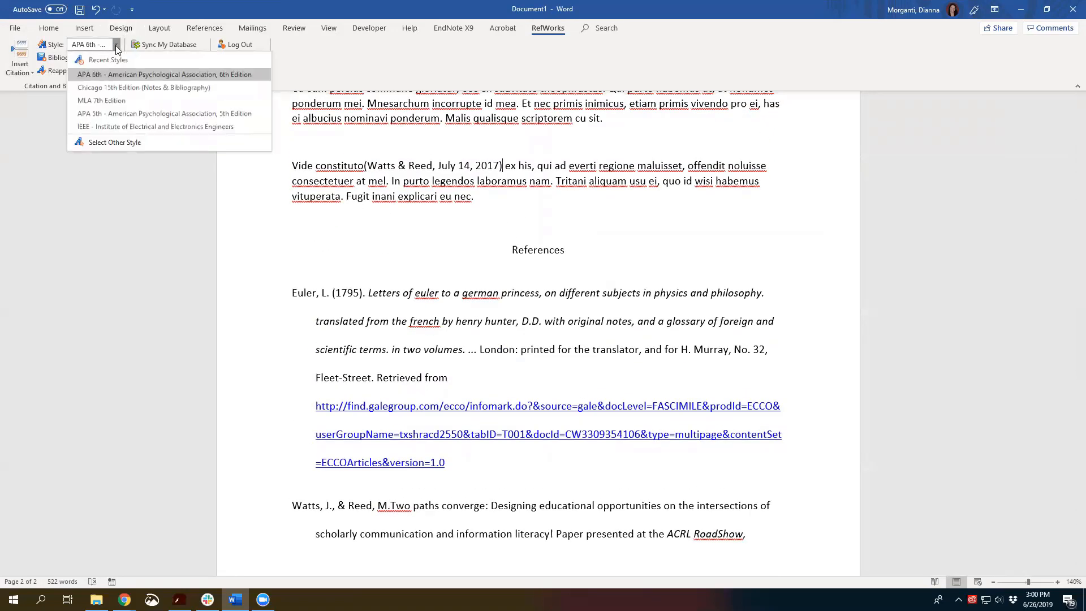
{"action": "left_click", "coordinate": [117, 128]}
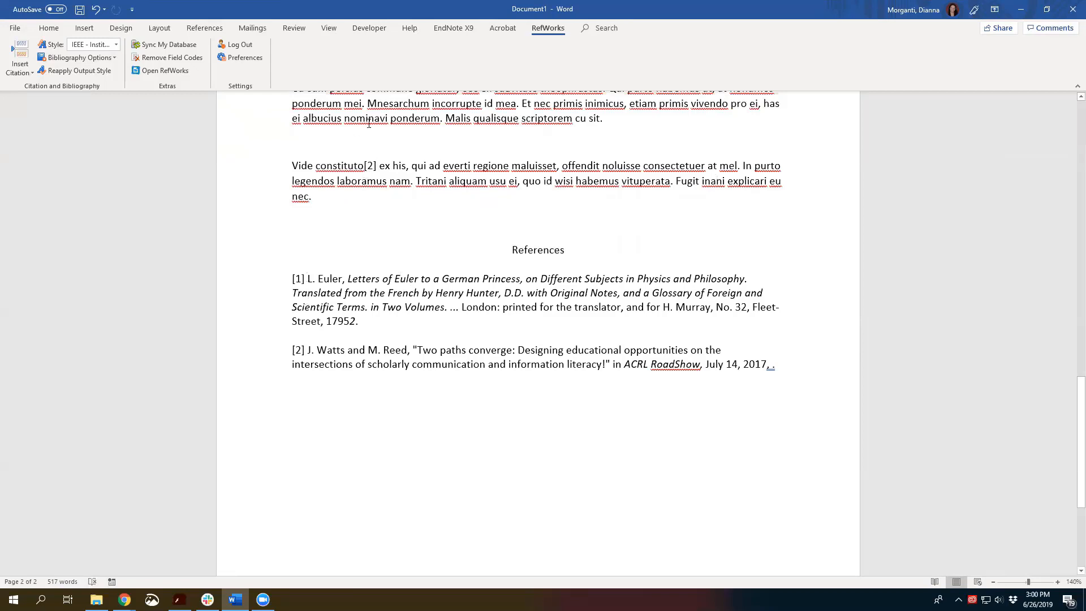
Step: Insert the recent reference dated April, 2017 as a citation before "incorrupte" in the second-to-last body paragraph
{"action": "left_click", "coordinate": [432, 104]}
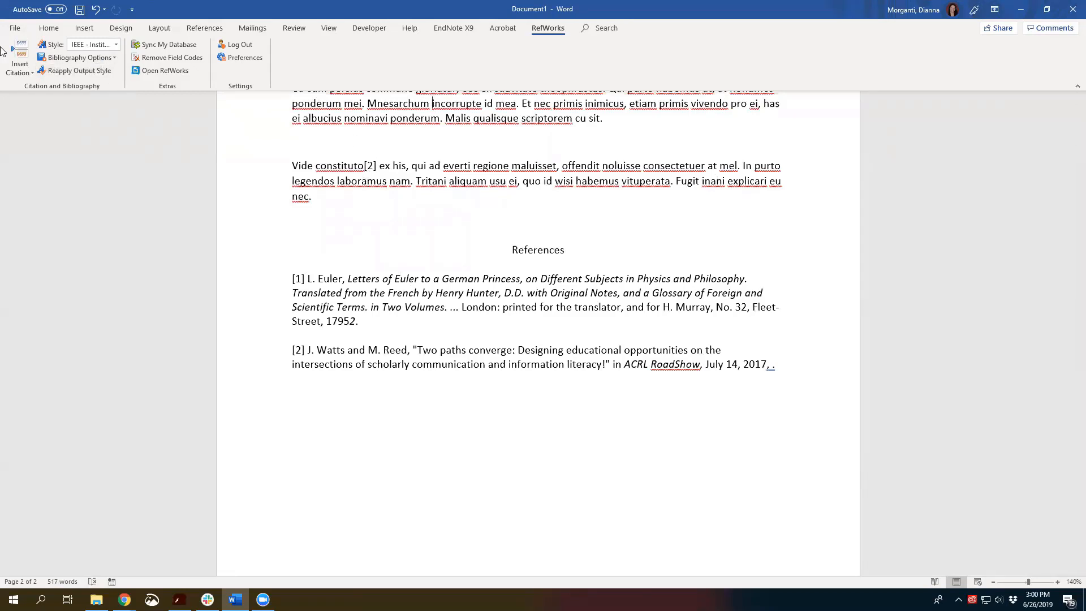
{"action": "left_click", "coordinate": [16, 55]}
{"action": "left_click", "coordinate": [25, 121]}
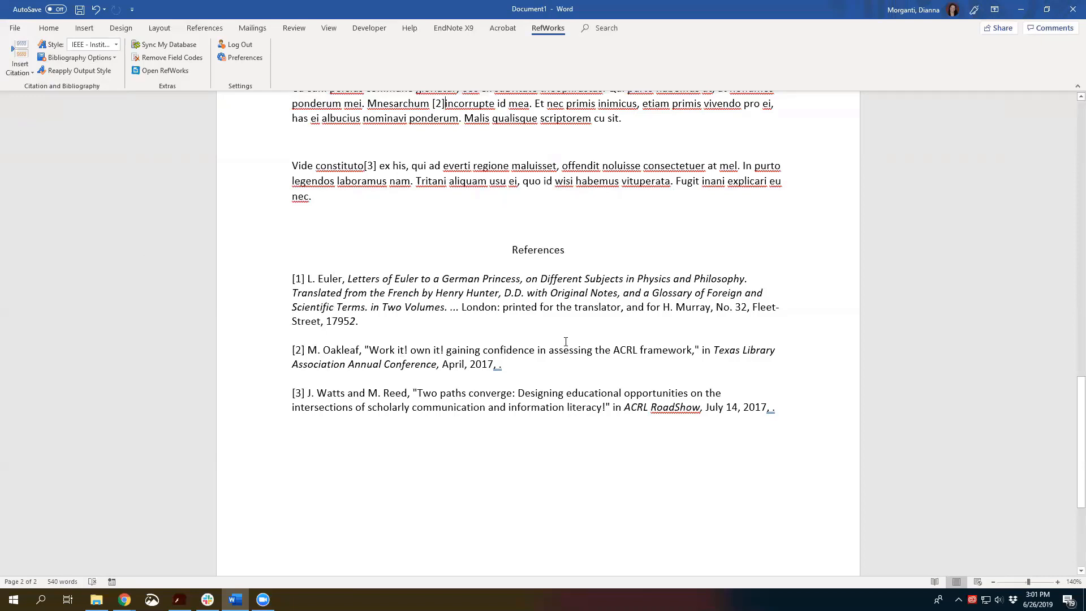
{"action": "scroll", "coordinate": [566, 342], "scroll_direction": "up", "scroll_amount": 3}
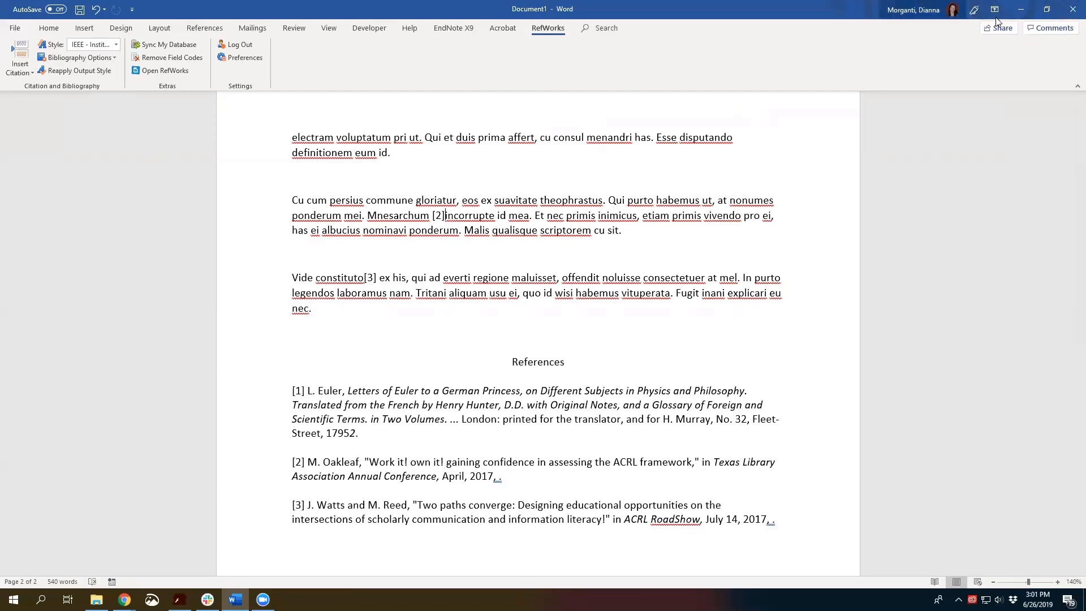
Step: Switch back to RefWorks in the browser, return to the reference library and open the video tutorials from the help options
{"action": "left_click", "coordinate": [1022, 10]}
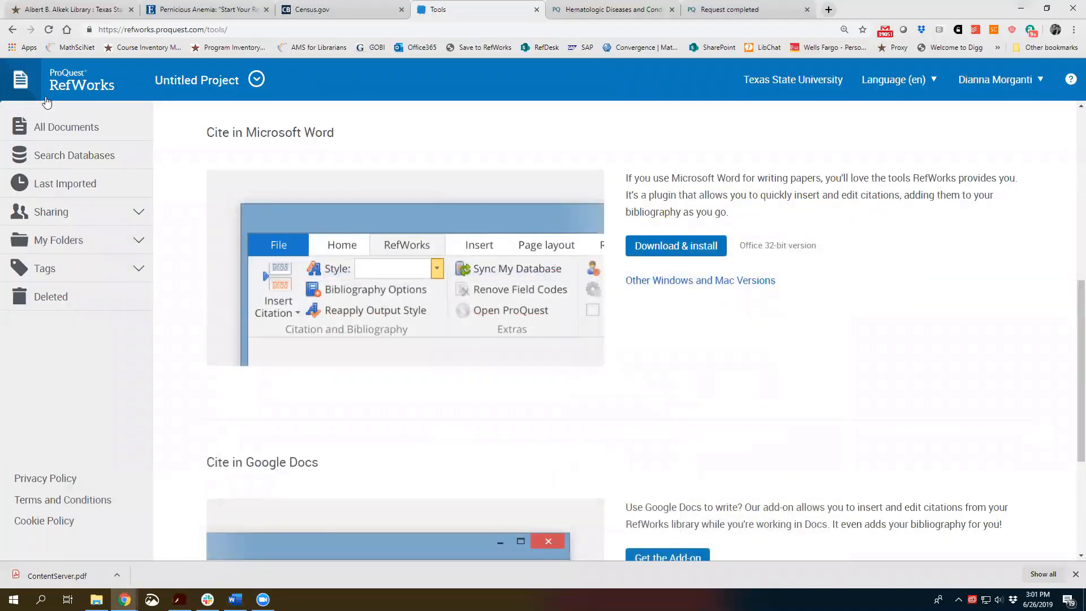
{"action": "left_click", "coordinate": [20, 79]}
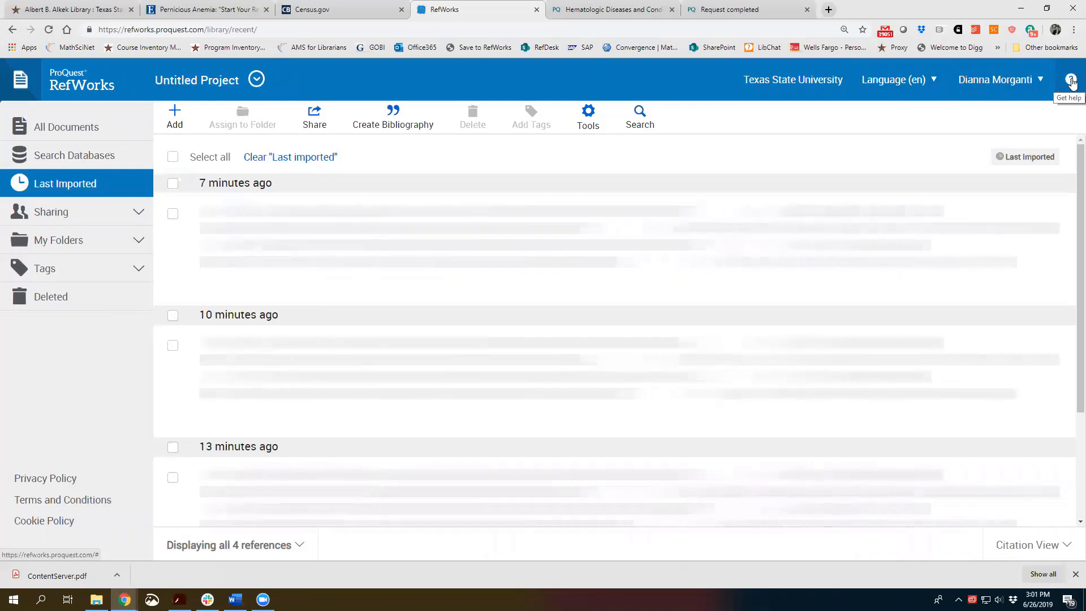
{"action": "left_click", "coordinate": [1071, 80]}
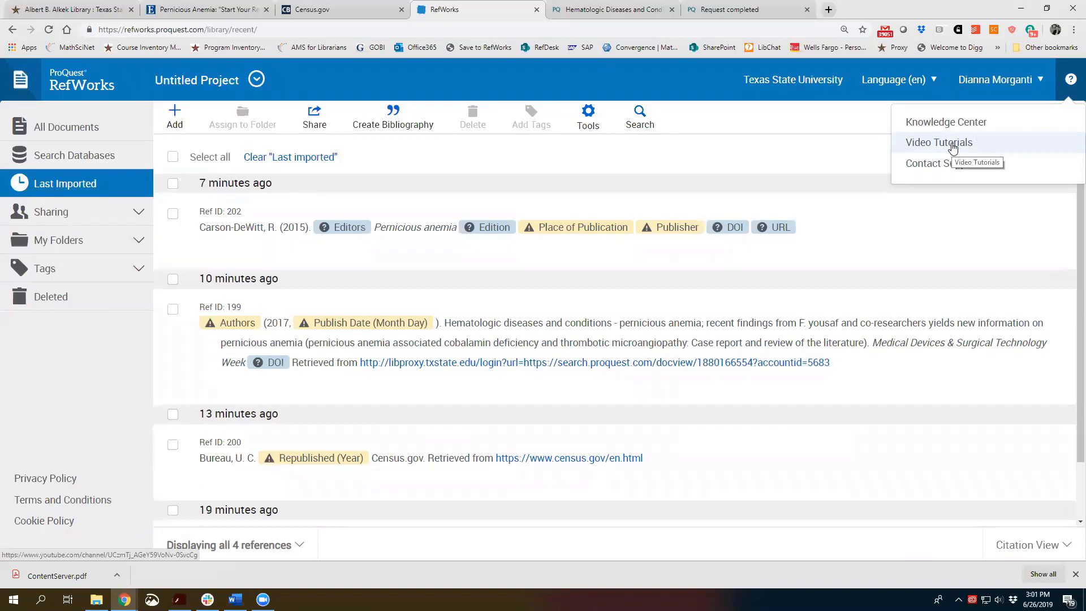
{"action": "left_click", "coordinate": [953, 148]}
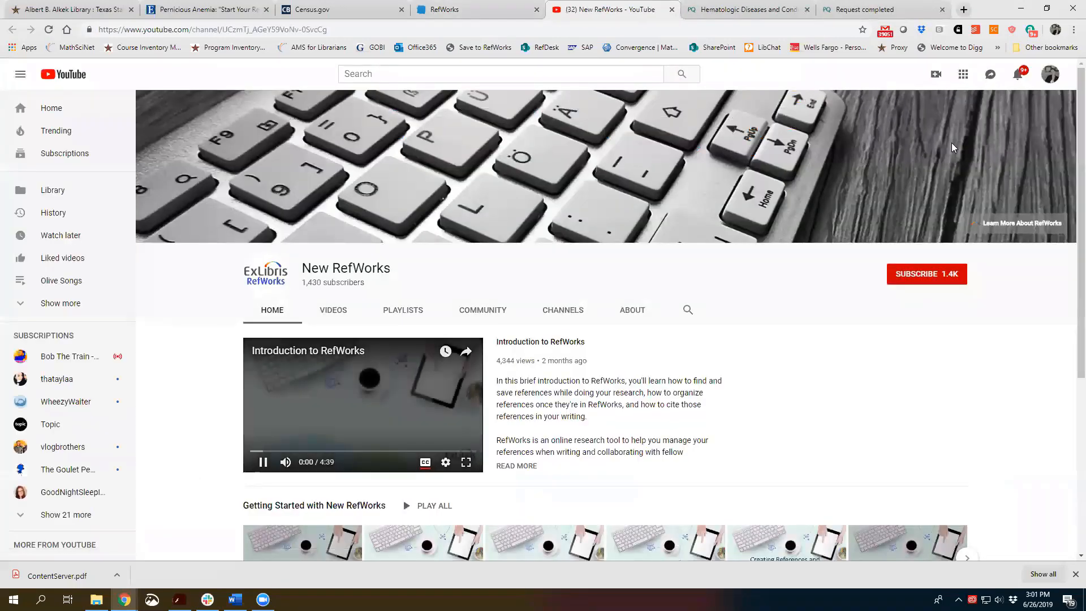
Step: Pause the Introduction to RefWorks video and show all videos uploaded to the New RefWorks channel
{"action": "left_click", "coordinate": [262, 462]}
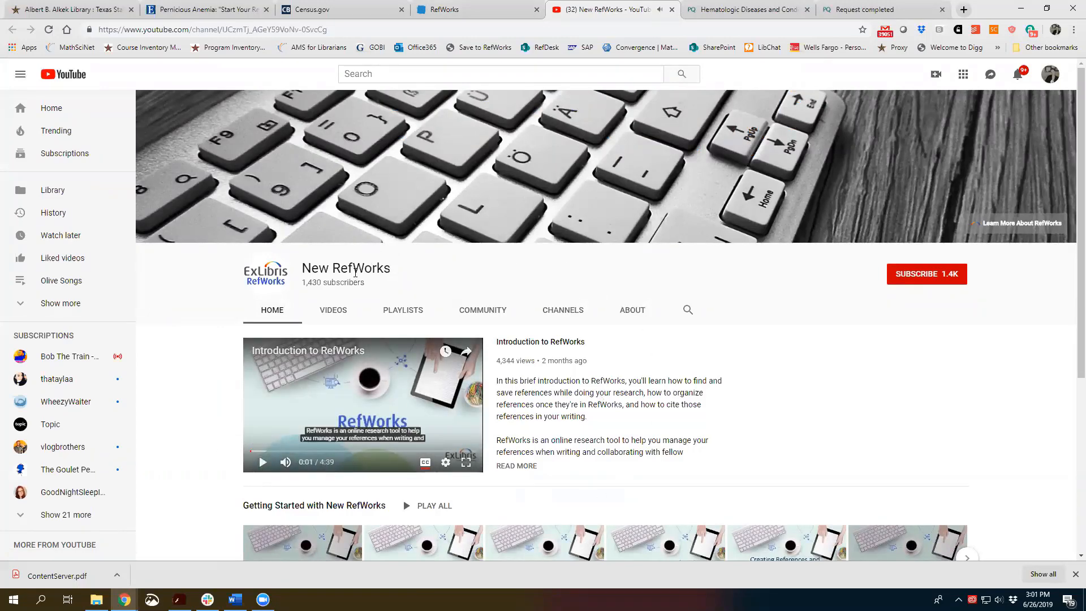
{"action": "scroll", "coordinate": [355, 274], "scroll_direction": "down", "scroll_amount": 1}
{"action": "left_click", "coordinate": [341, 258]}
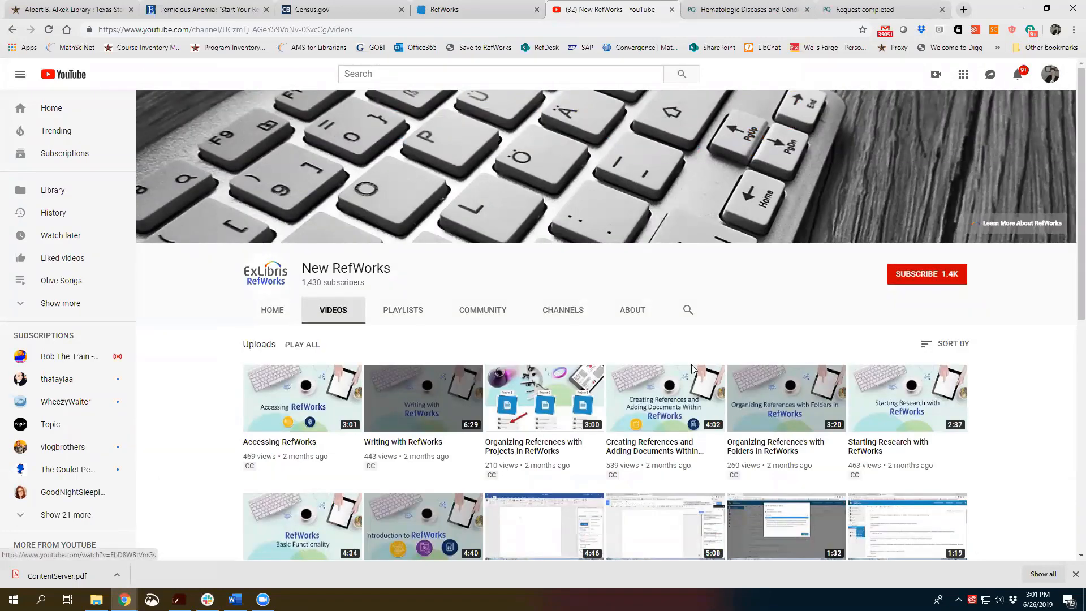
Step: Search within the New RefWorks channel for "word" and look through the matching videos
{"action": "scroll", "coordinate": [691, 364], "scroll_direction": "down", "scroll_amount": 4}
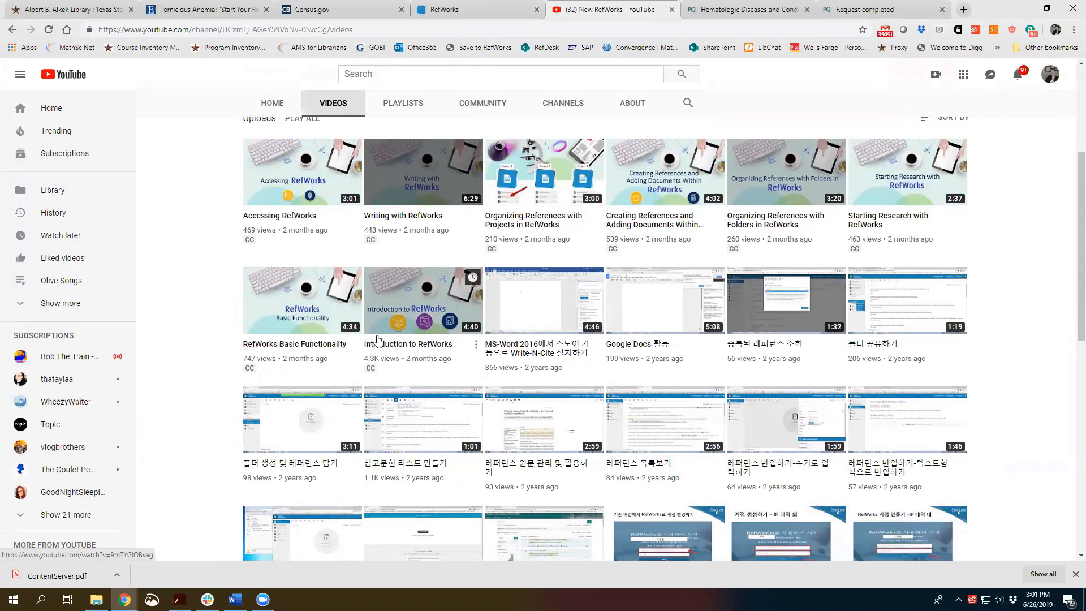
{"action": "scroll", "coordinate": [379, 340], "scroll_direction": "up", "scroll_amount": 3}
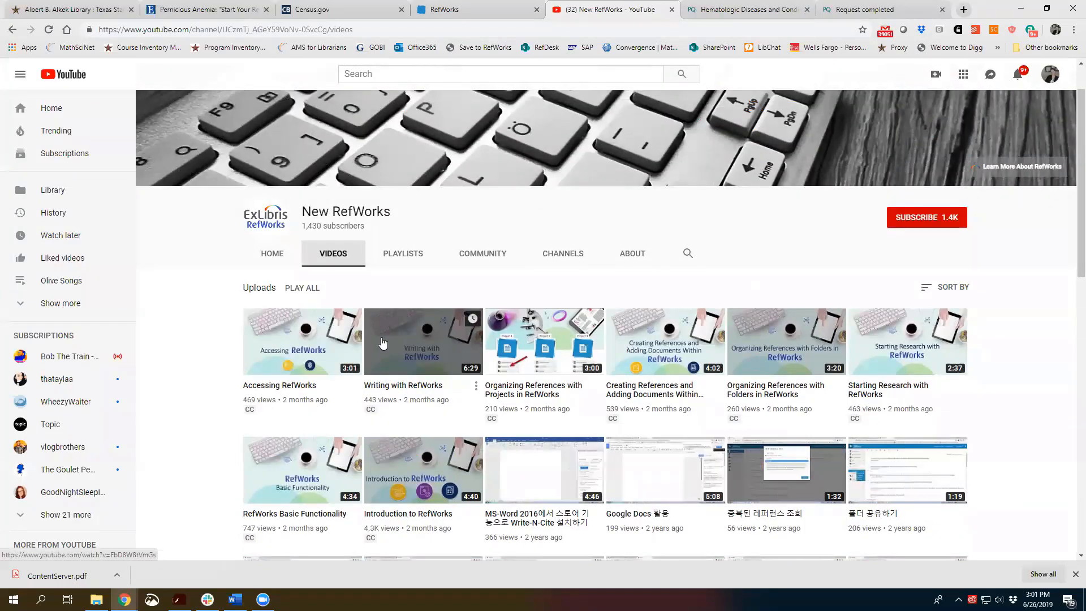
{"action": "scroll", "coordinate": [383, 342], "scroll_direction": "up", "scroll_amount": 1}
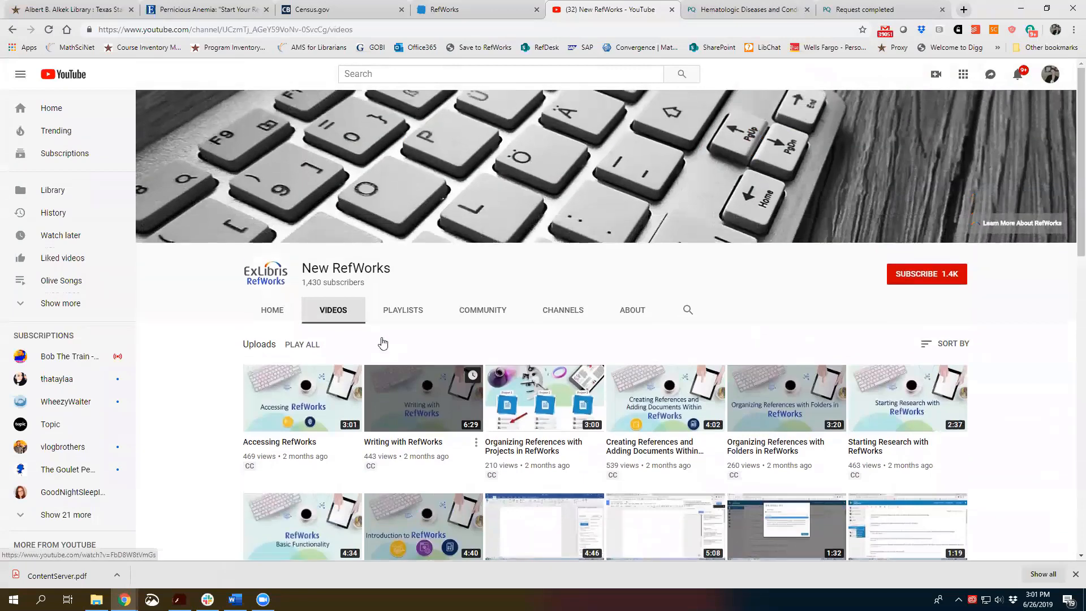
{"action": "left_click", "coordinate": [361, 74]}
{"action": "left_click", "coordinate": [223, 77]}
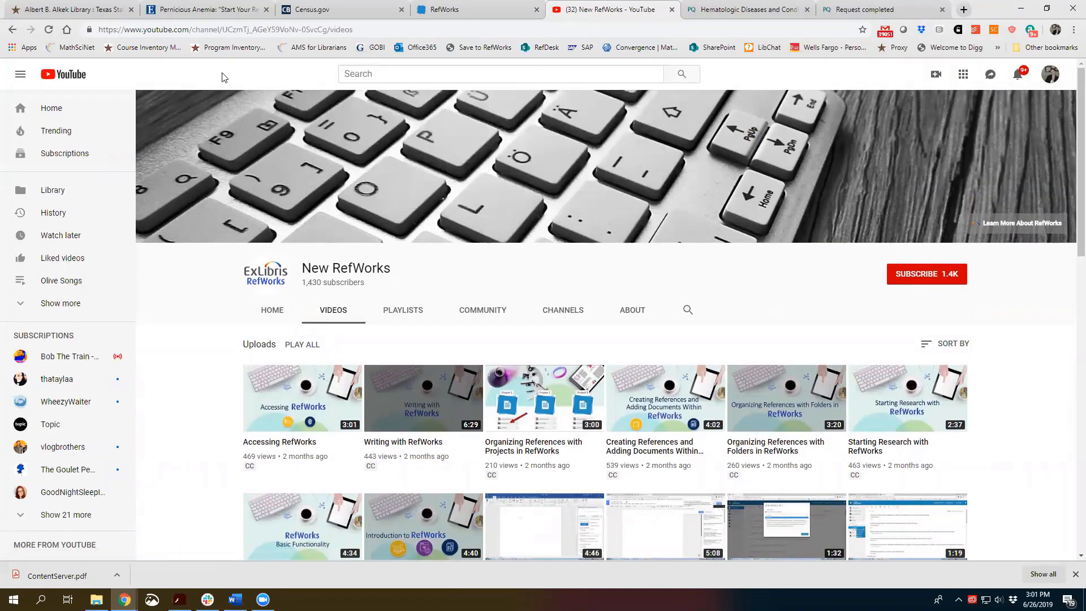
{"action": "left_click", "coordinate": [611, 72]}
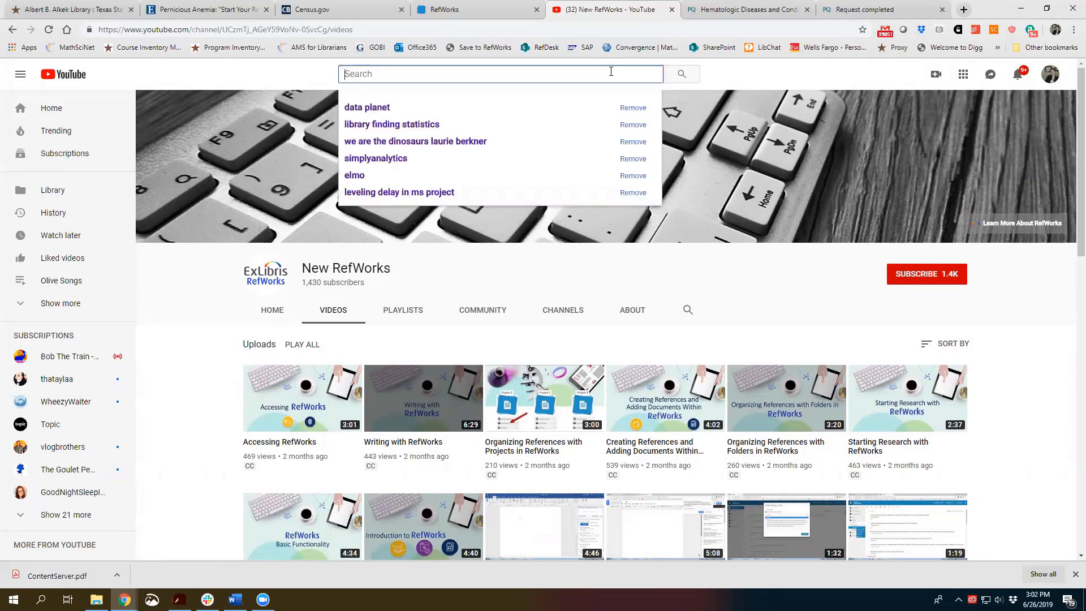
{"action": "left_click", "coordinate": [687, 310]}
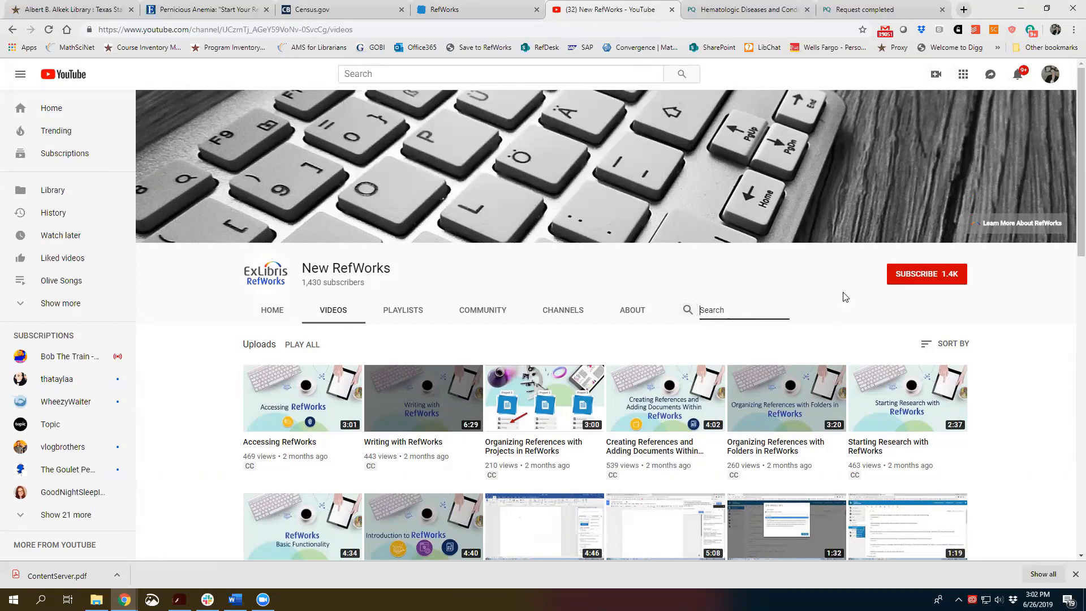
{"action": "type", "text": "word"}
{"action": "key", "text": "Return"}
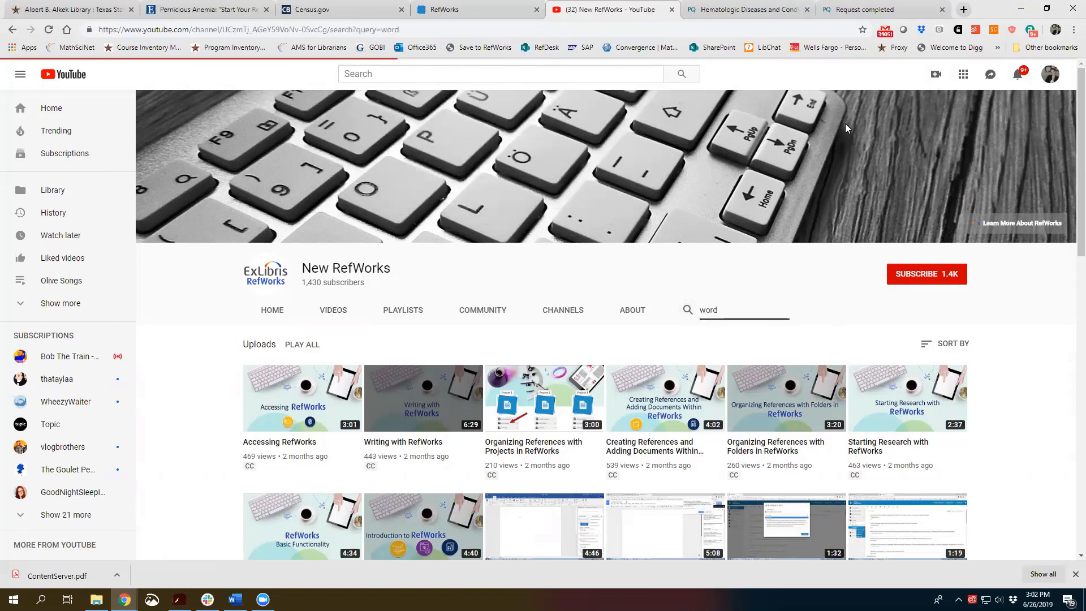
{"action": "scroll", "coordinate": [455, 438], "scroll_direction": "down", "scroll_amount": 1}
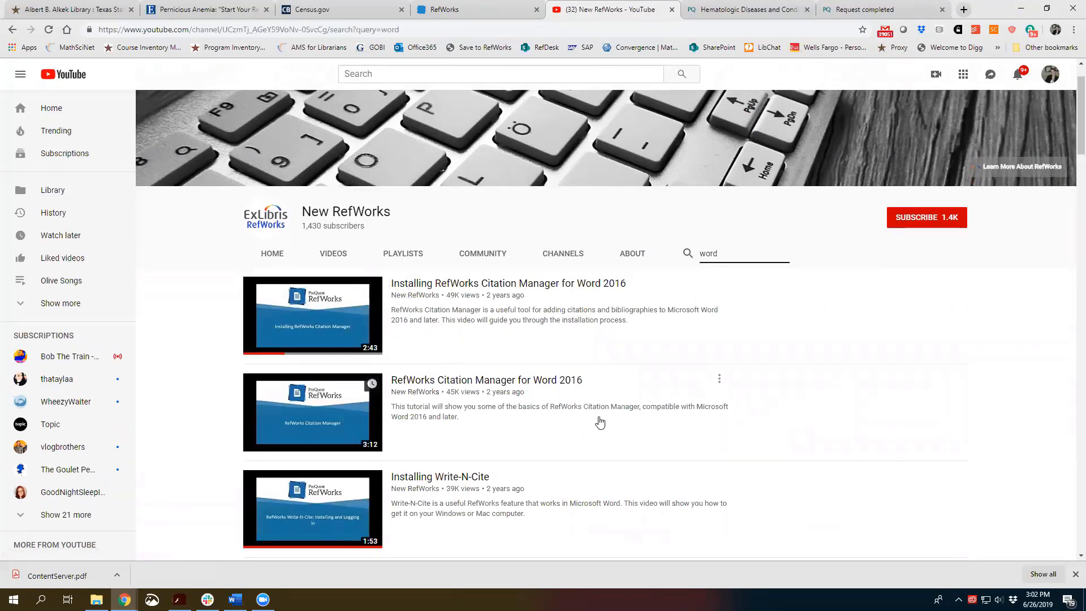
{"action": "scroll", "coordinate": [611, 422], "scroll_direction": "down", "scroll_amount": 3}
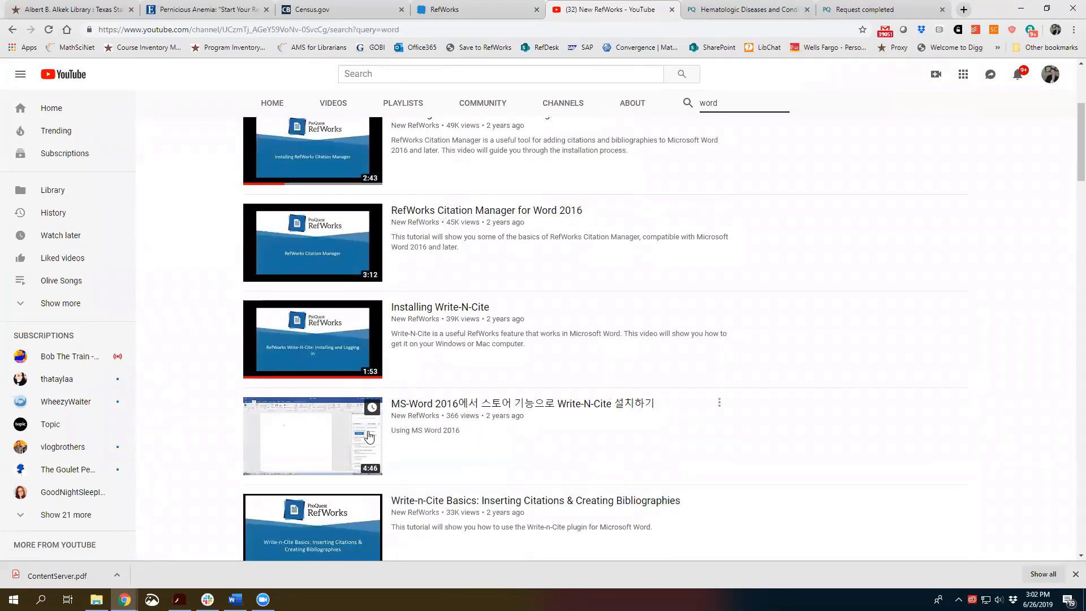
{"action": "scroll", "coordinate": [373, 424], "scroll_direction": "up", "scroll_amount": 4}
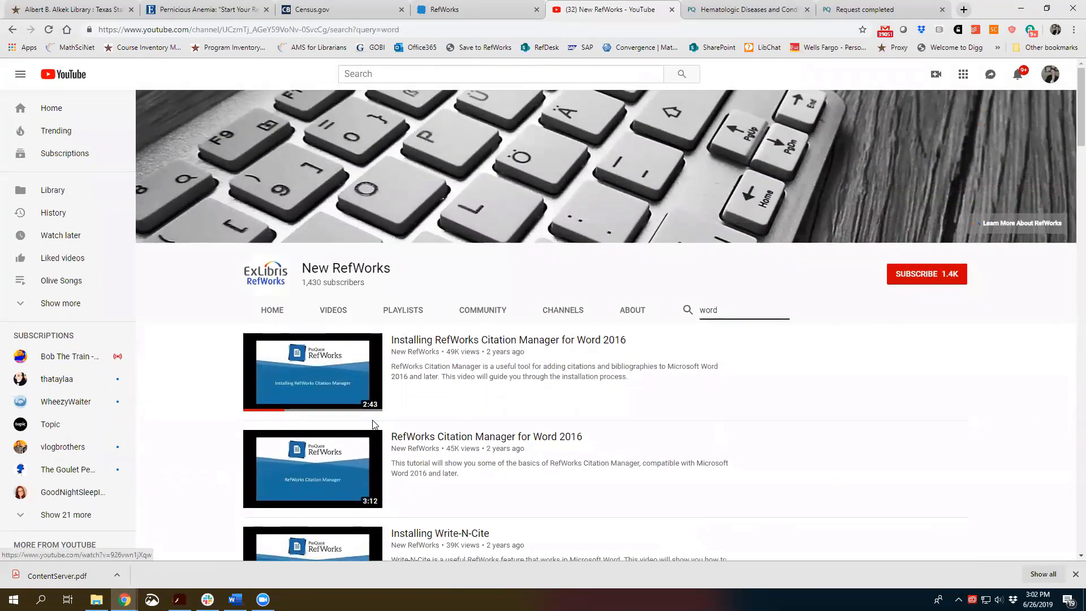
Step: Switch to RefWorks to show the Contact Support help option, and open Ask a Librarian on the Albert B. Alkek Library website
{"action": "left_click", "coordinate": [497, 9]}
{"action": "left_click", "coordinate": [1071, 79]}
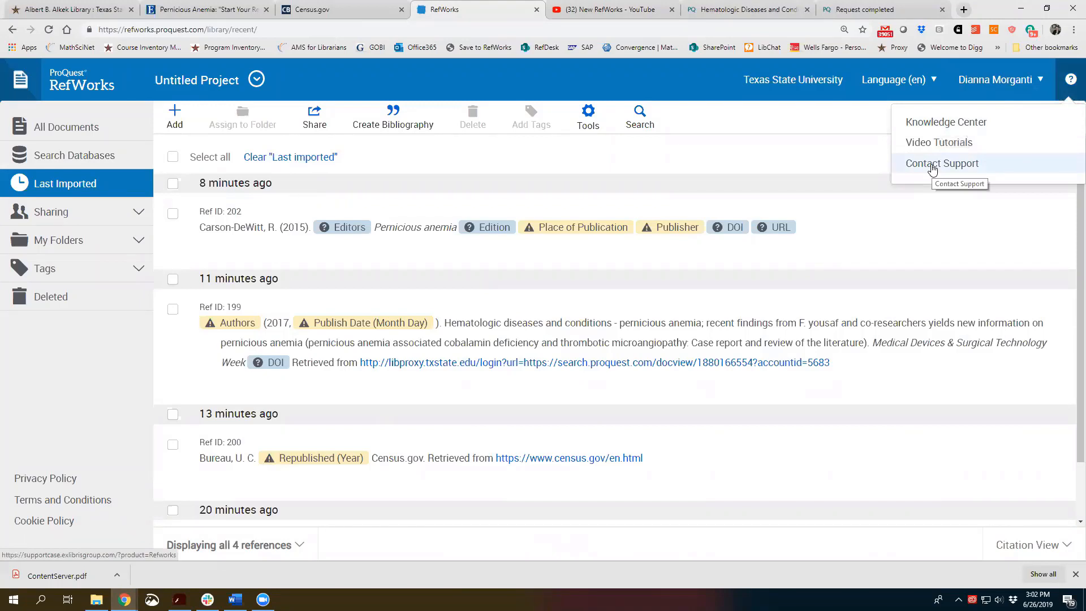
{"action": "left_click", "coordinate": [33, 6]}
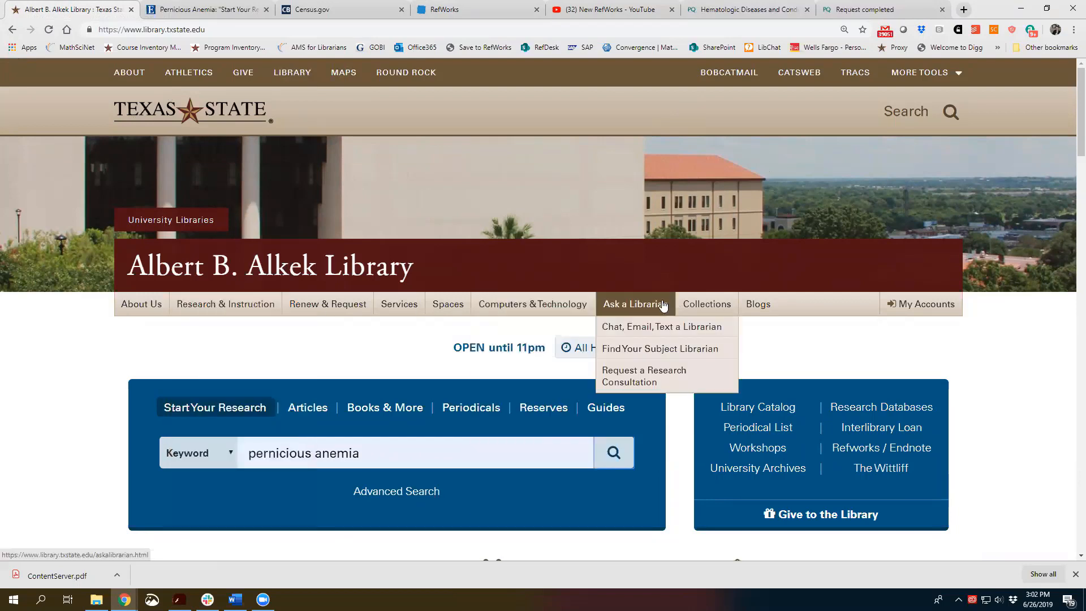
{"action": "left_click", "coordinate": [656, 305]}
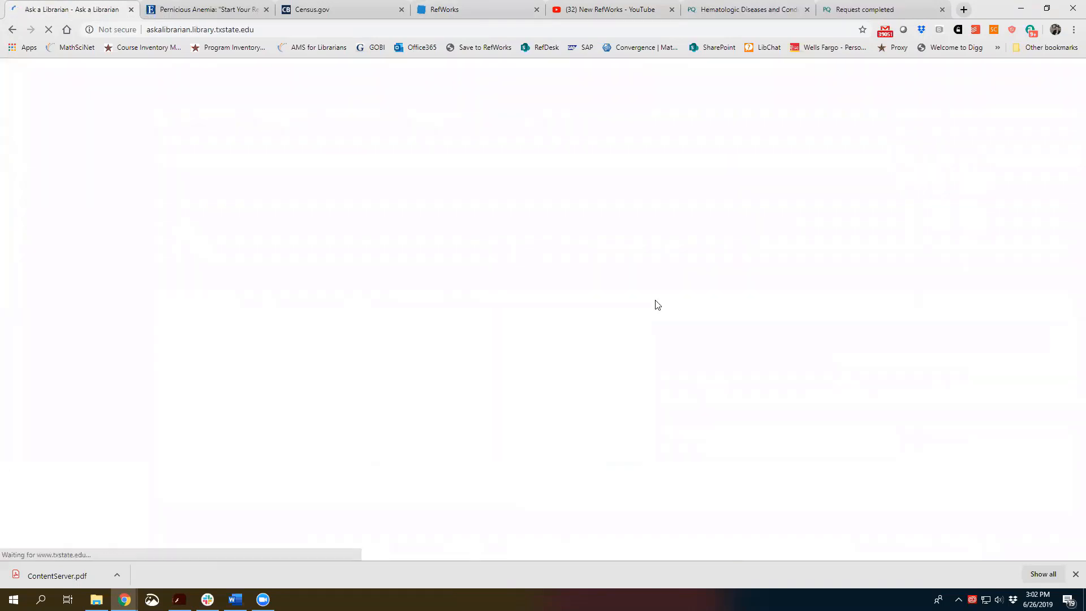